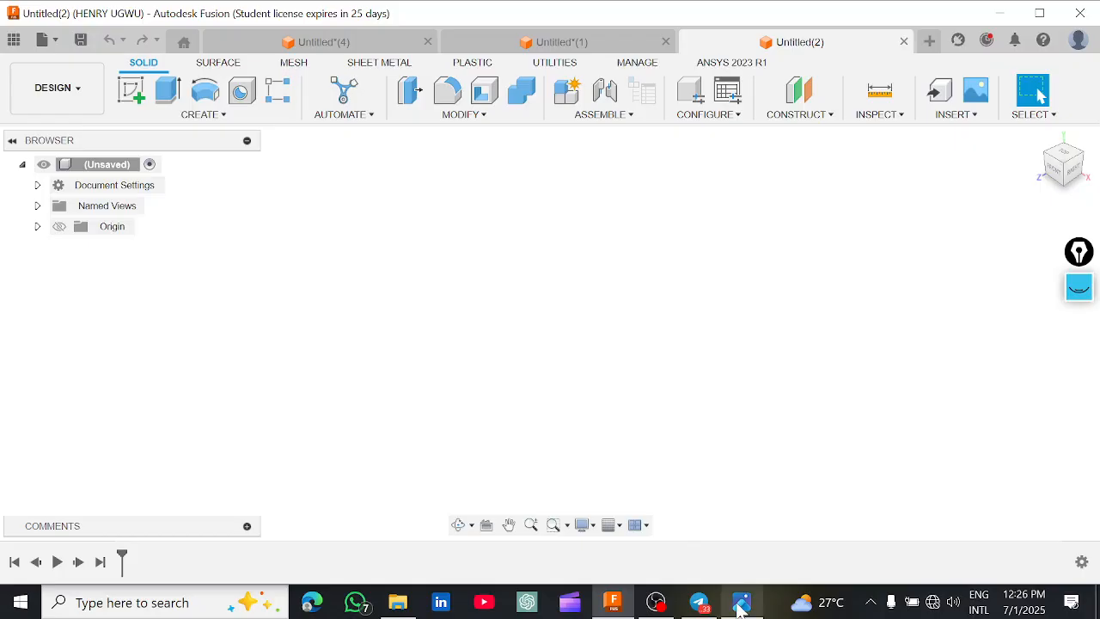
Consult the Capture12.PNG drawing in the image viewer, return to Fusion and start a new sketch on the horizontal origin plane.
{"action": "left_click", "coordinate": [742, 602]}
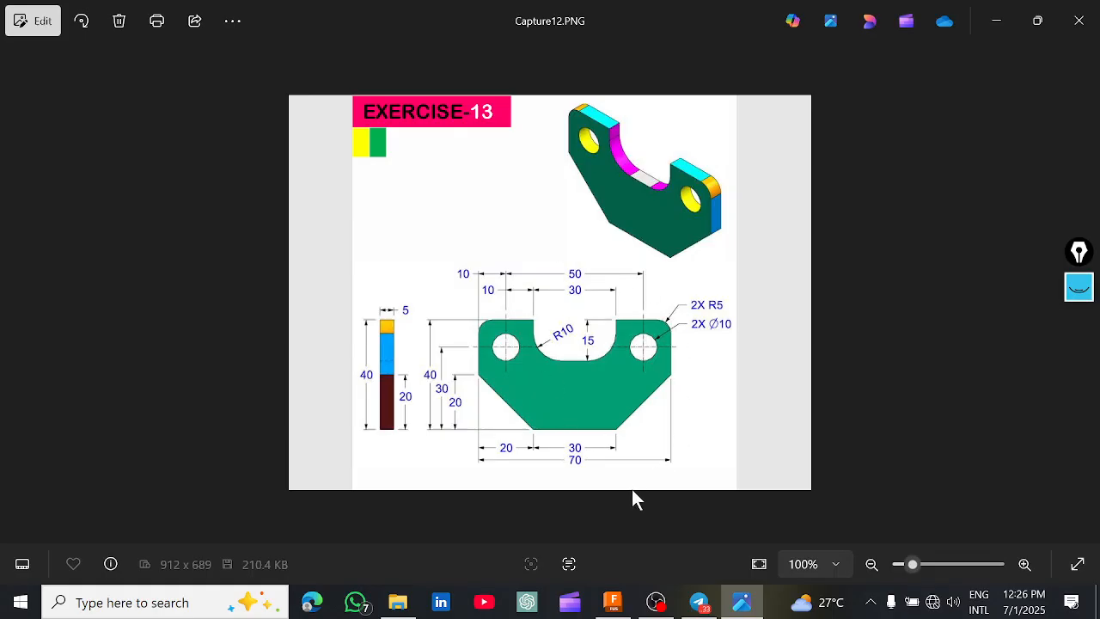
{"action": "mouse_move", "coordinate": [613, 604]}
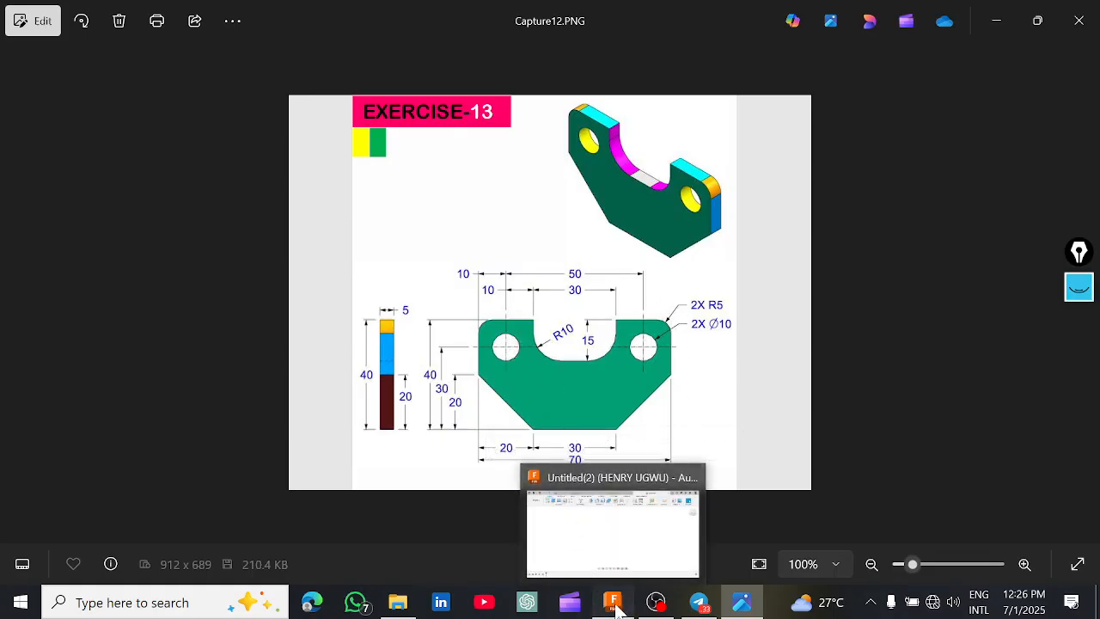
{"action": "left_click", "coordinate": [614, 604]}
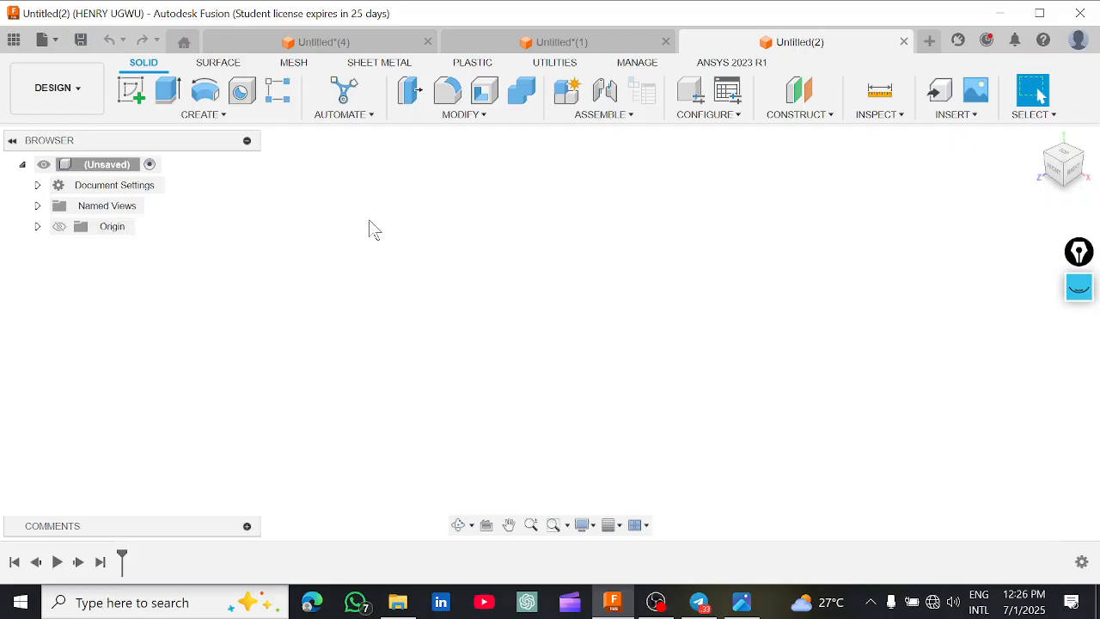
{"action": "left_click", "coordinate": [209, 119]}
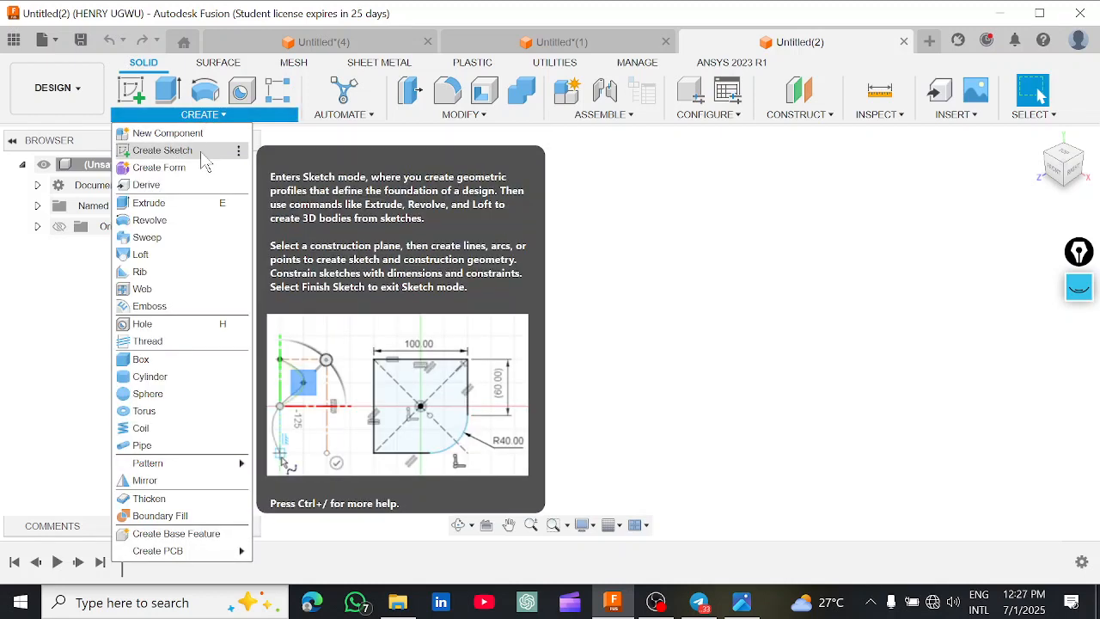
{"action": "left_click", "coordinate": [201, 155]}
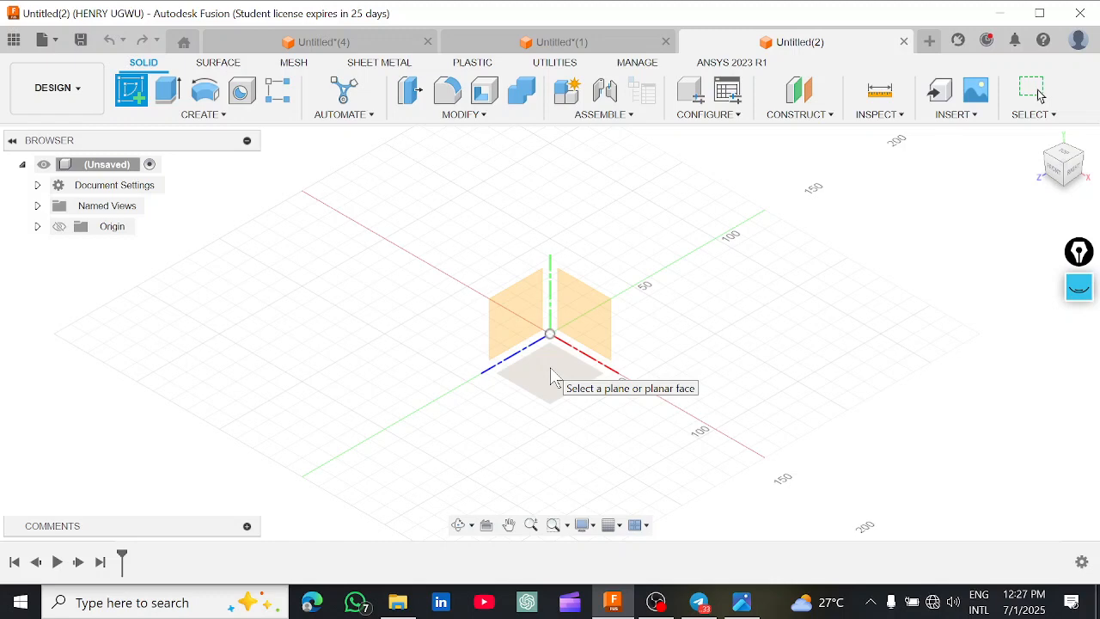
{"action": "left_click", "coordinate": [554, 378]}
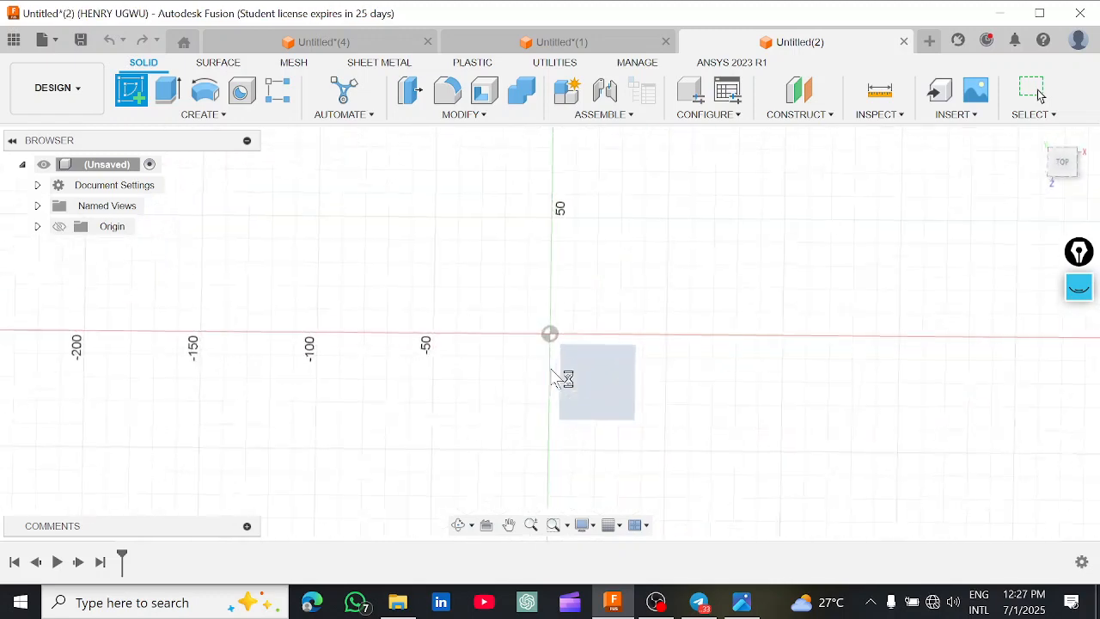
{"action": "scroll", "coordinate": [579, 373], "scroll_direction": "up", "scroll_amount": 3}
{"action": "middle_click_drag", "start_coordinate": [582, 364], "coordinate": [533, 386]}
Recheck the reference drawing and sketch a horizontal line about 50 mm long on the X axis, starting about 50 mm right of the origin.
{"action": "left_click", "coordinate": [739, 603]}
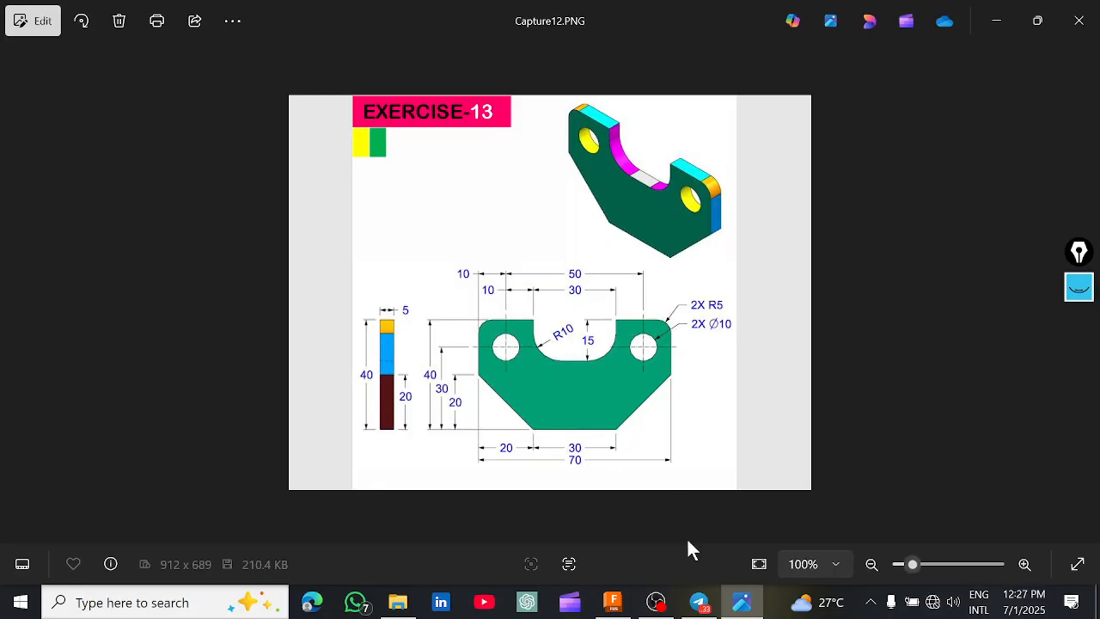
{"action": "left_click", "coordinate": [615, 604]}
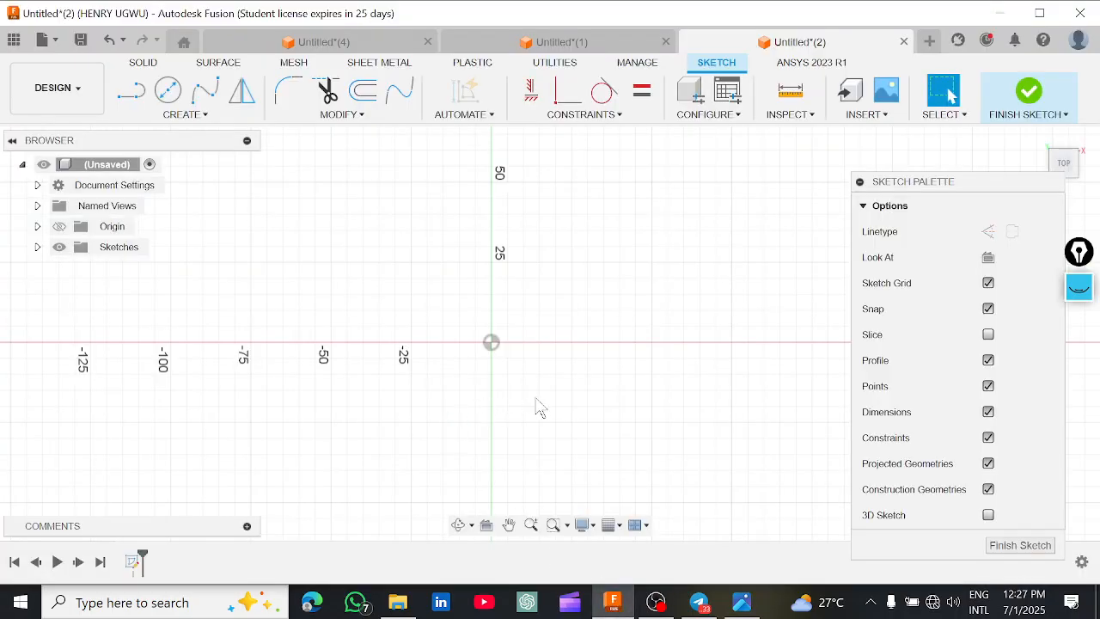
{"action": "scroll", "coordinate": [539, 408], "scroll_direction": "down", "scroll_amount": 2}
{"action": "middle_click_drag", "start_coordinate": [531, 405], "coordinate": [480, 410]}
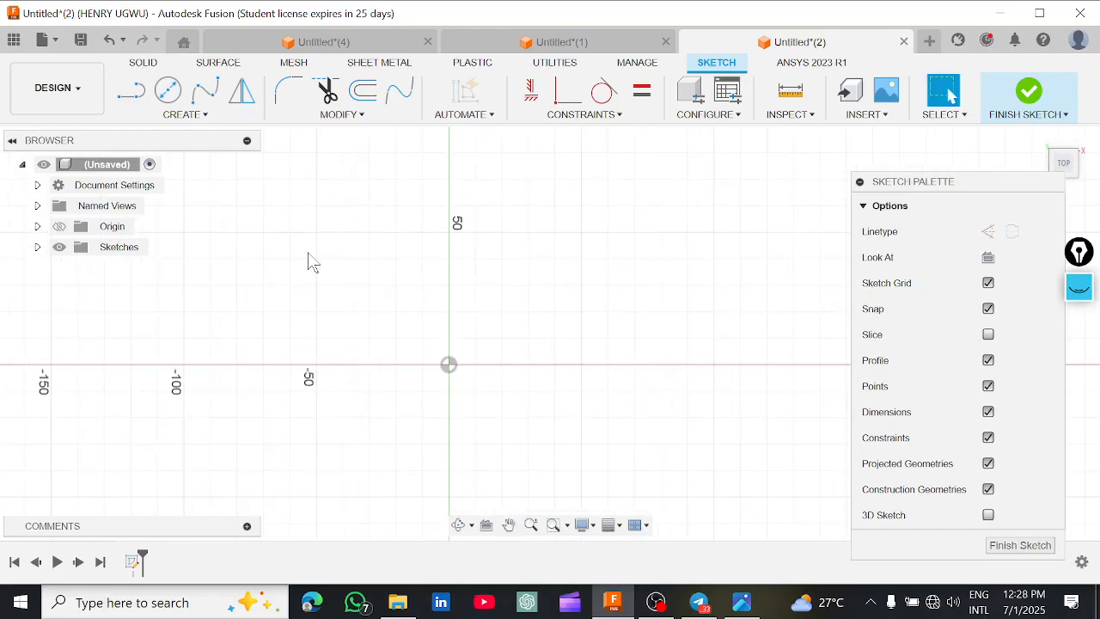
{"action": "key", "text": "l"}
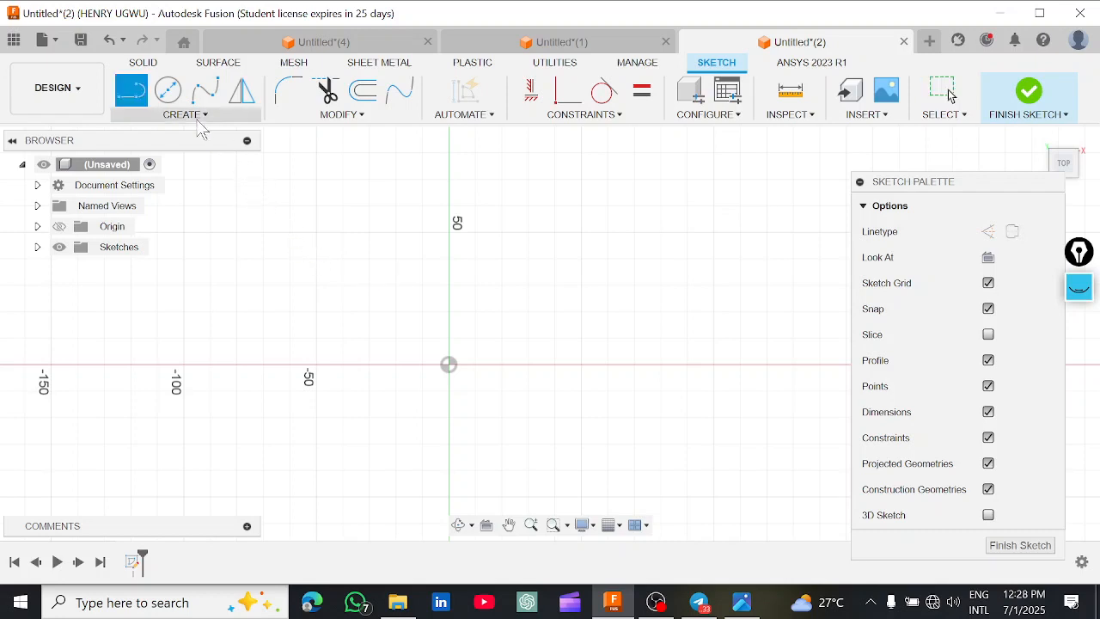
{"action": "left_click", "coordinate": [198, 115]}
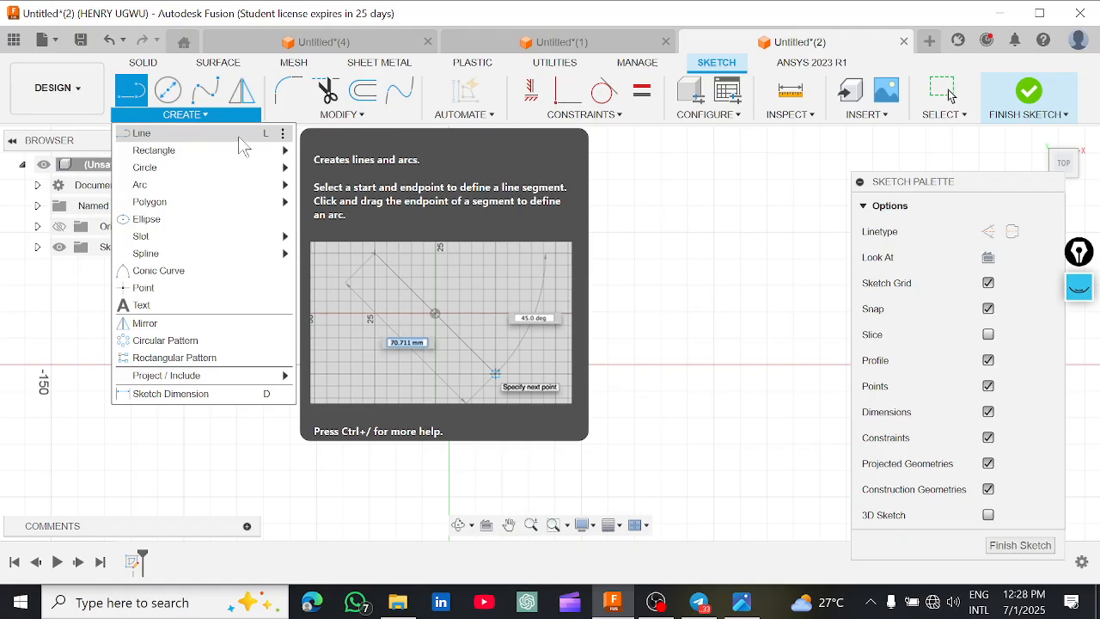
{"action": "left_click", "coordinate": [241, 137]}
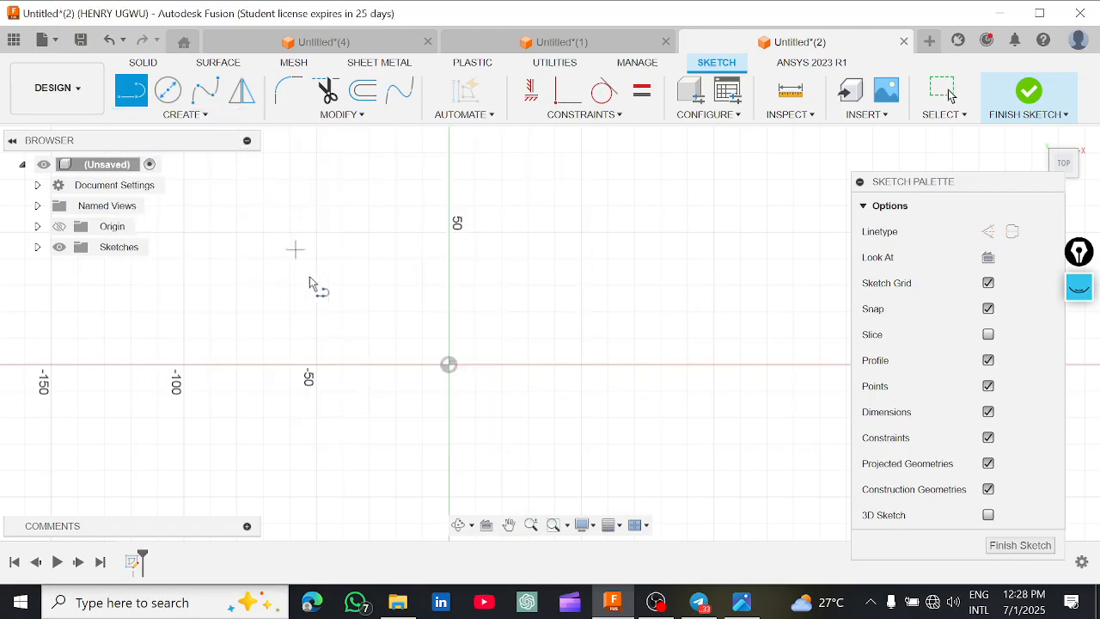
{"action": "scroll", "coordinate": [546, 381], "scroll_direction": "up", "scroll_amount": 1}
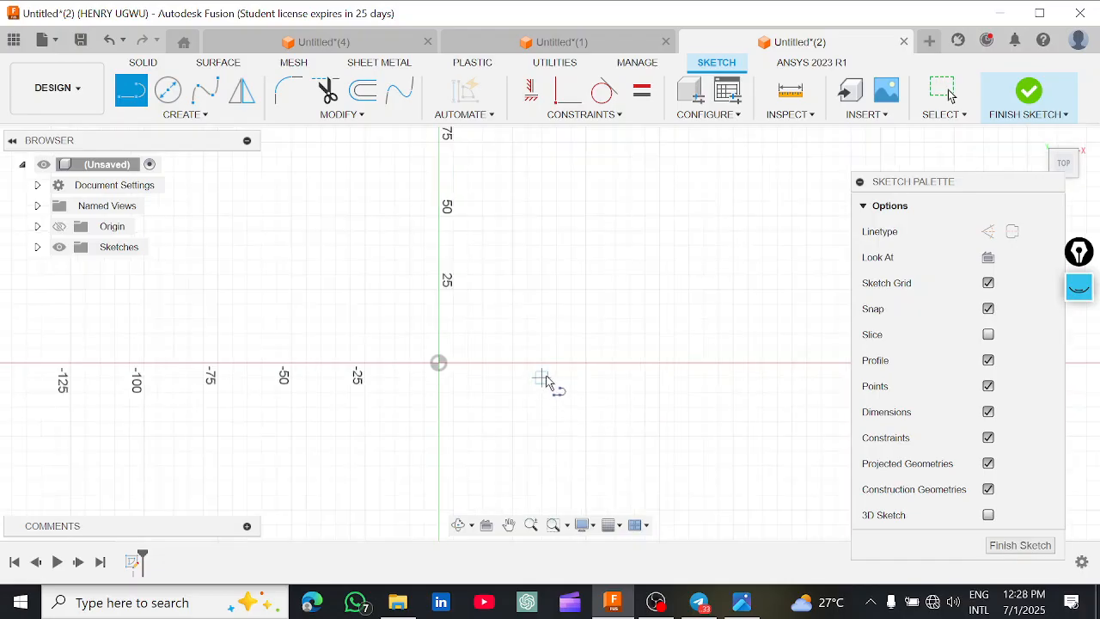
{"action": "middle_click_drag", "start_coordinate": [533, 377], "coordinate": [361, 393]}
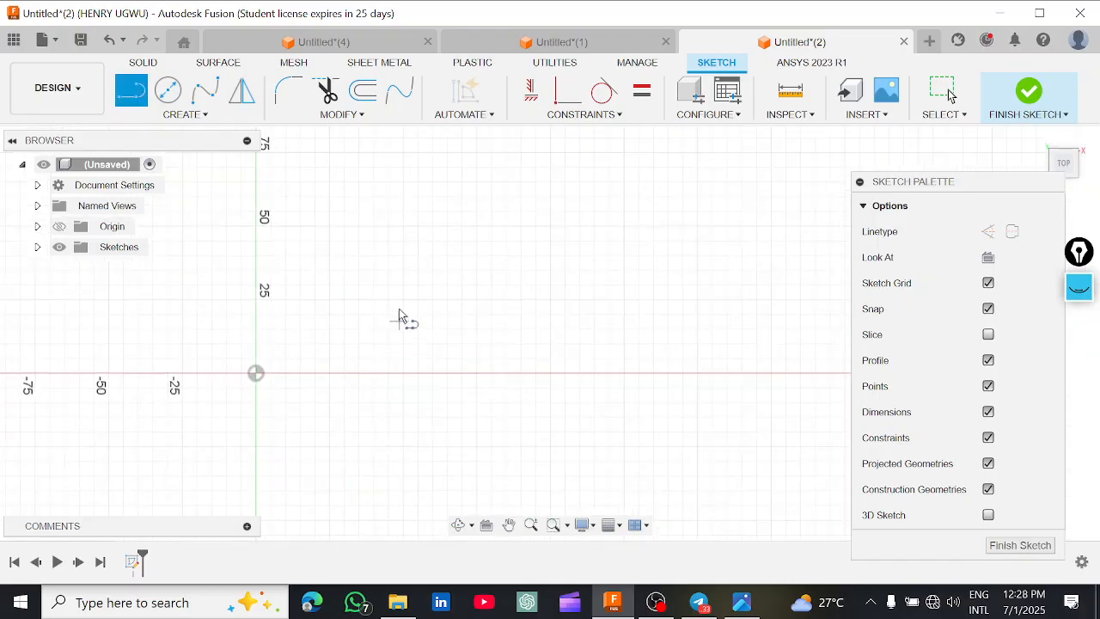
{"action": "left_click", "coordinate": [403, 374]}
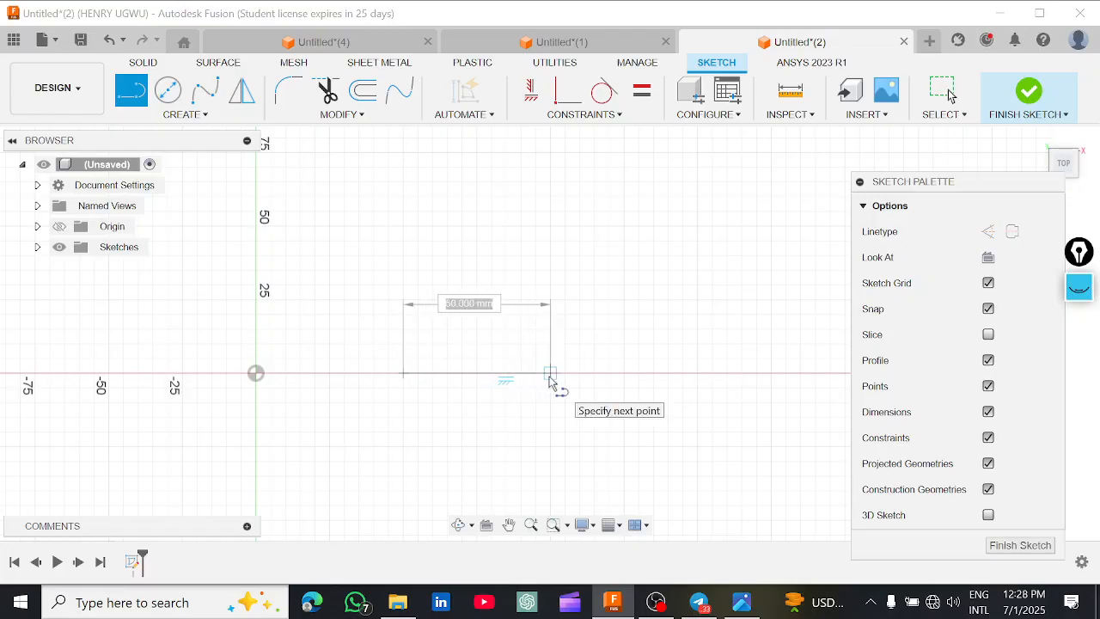
{"action": "left_click", "coordinate": [550, 374]}
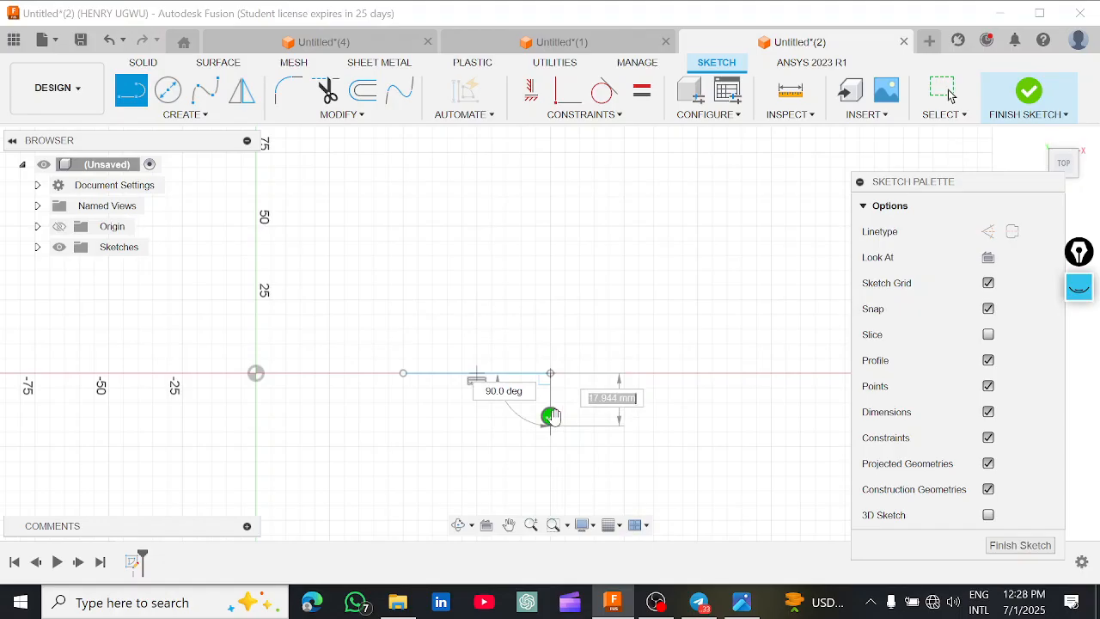
{"action": "key", "text": "Escape"}
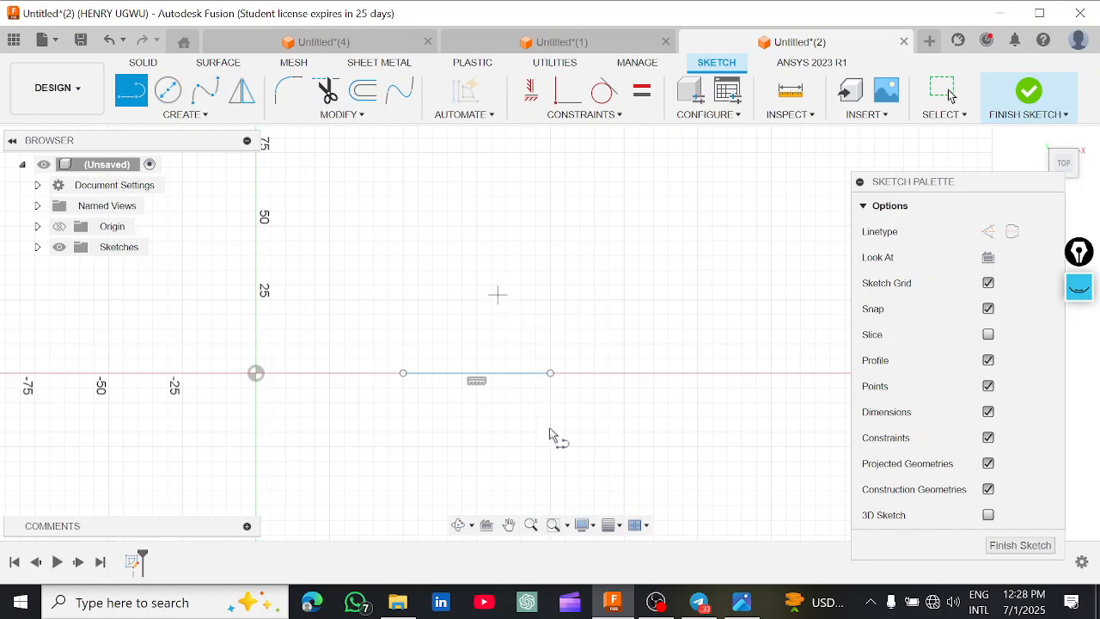
Check the base width in the reference drawing and dimension the horizontal line to 30 mm below it.
{"action": "left_click", "coordinate": [741, 604]}
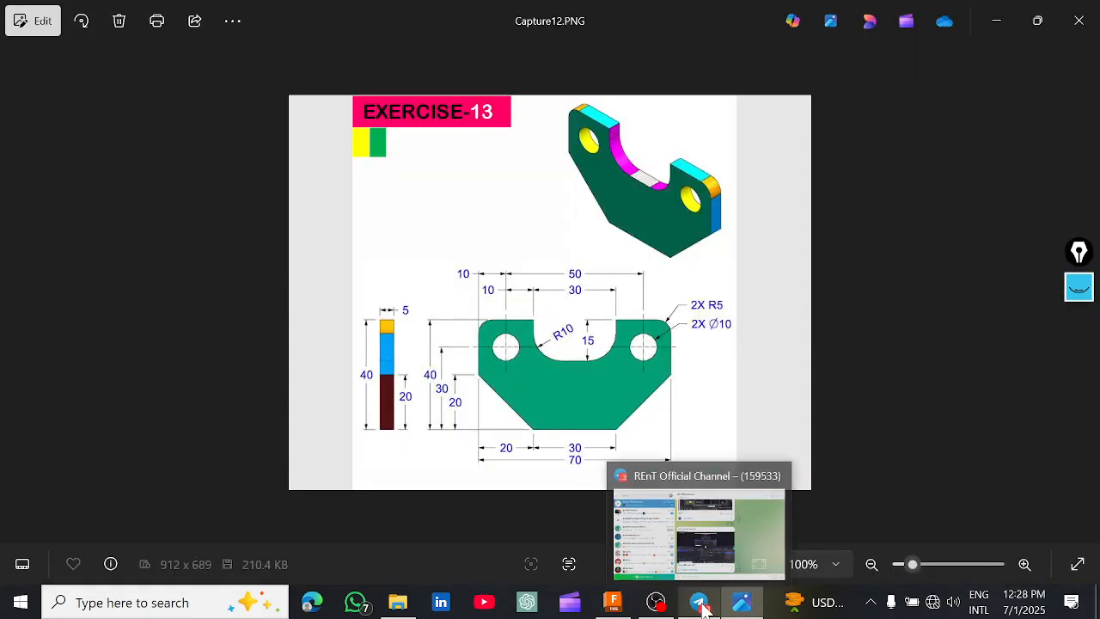
{"action": "left_click", "coordinate": [626, 604]}
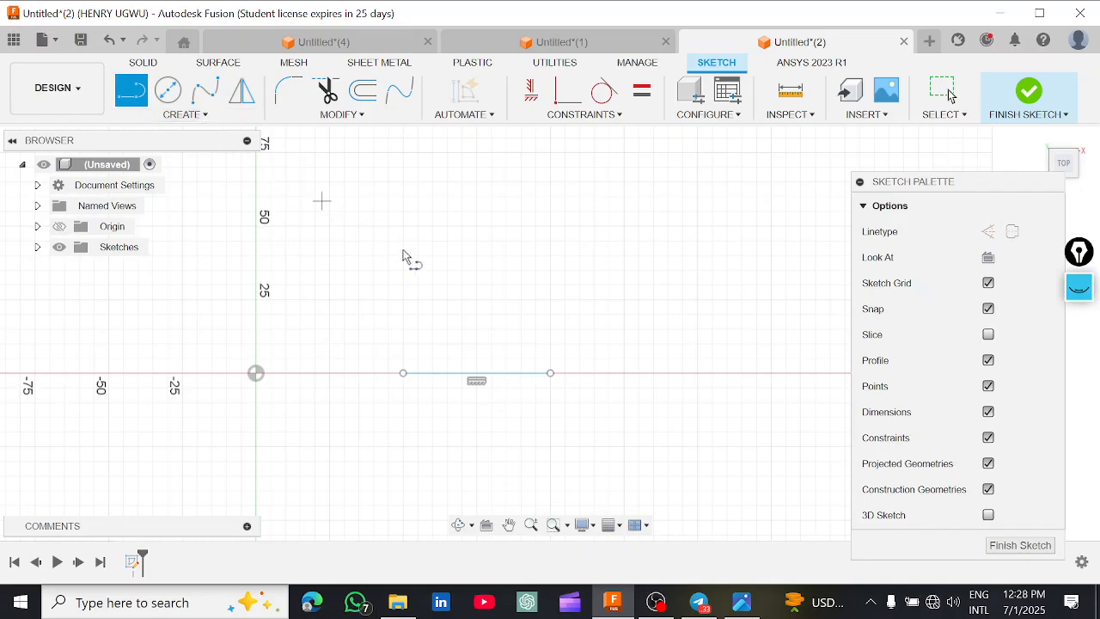
{"action": "left_click", "coordinate": [198, 120]}
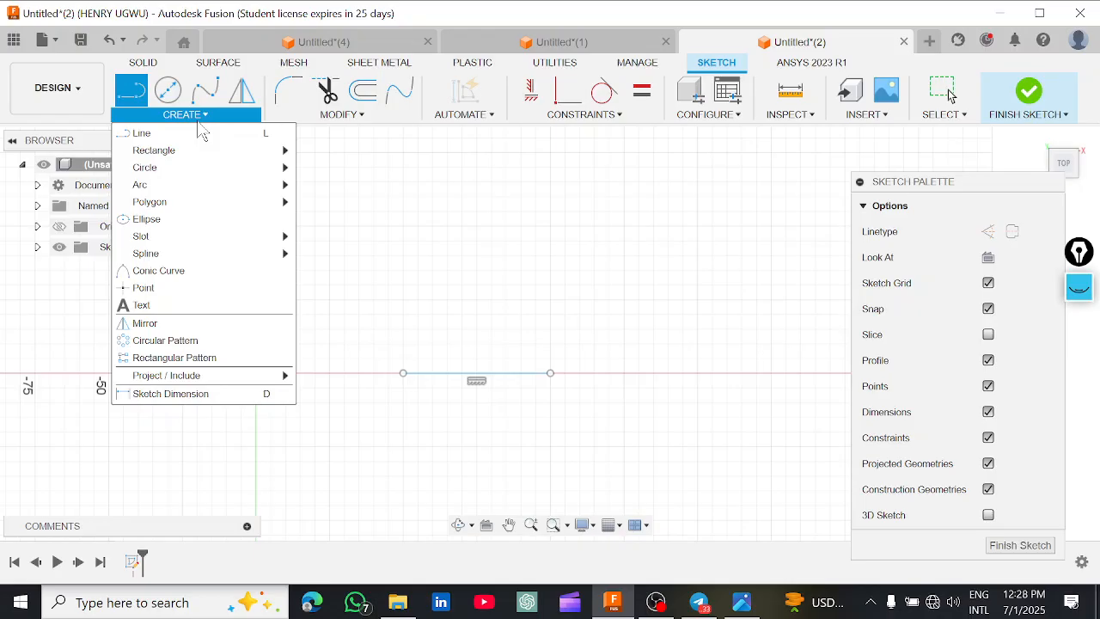
{"action": "left_click", "coordinate": [201, 400]}
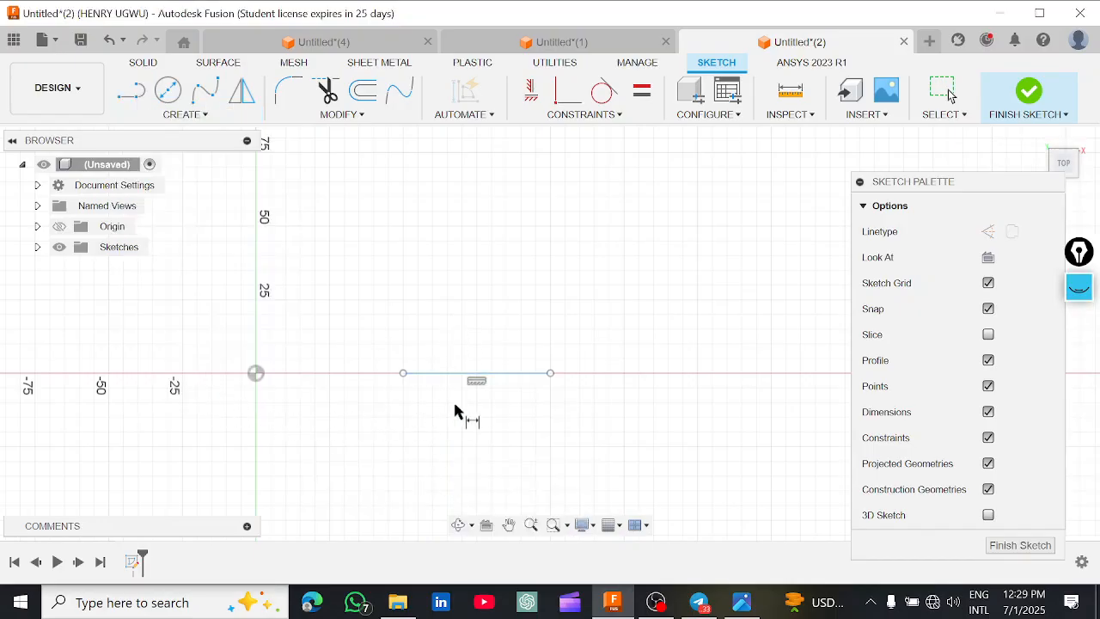
{"action": "left_click", "coordinate": [462, 377]}
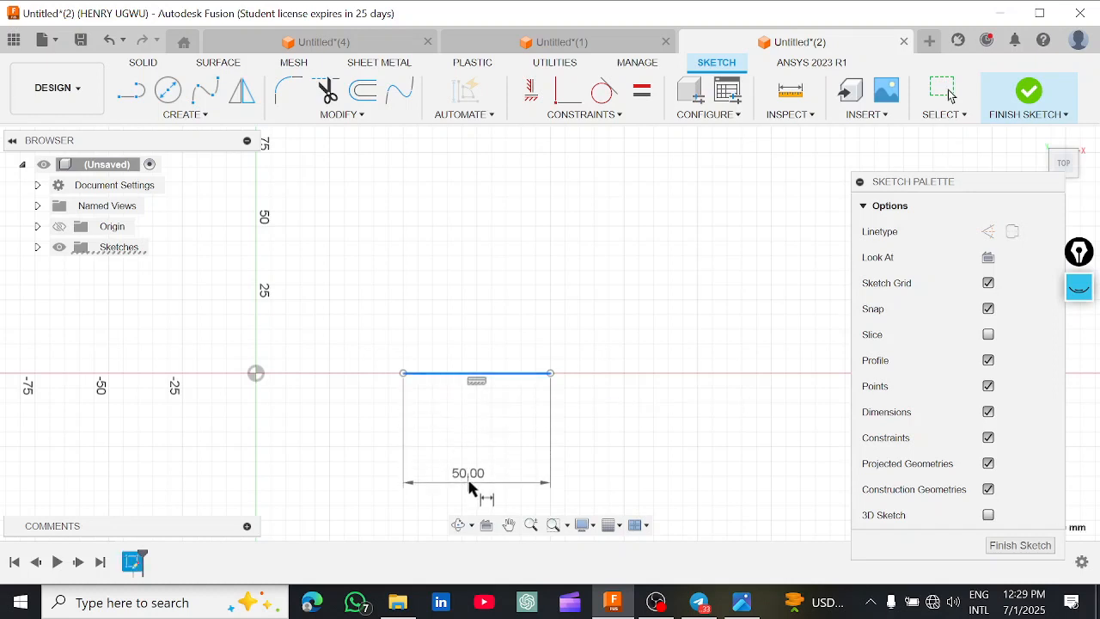
{"action": "left_click", "coordinate": [477, 471]}
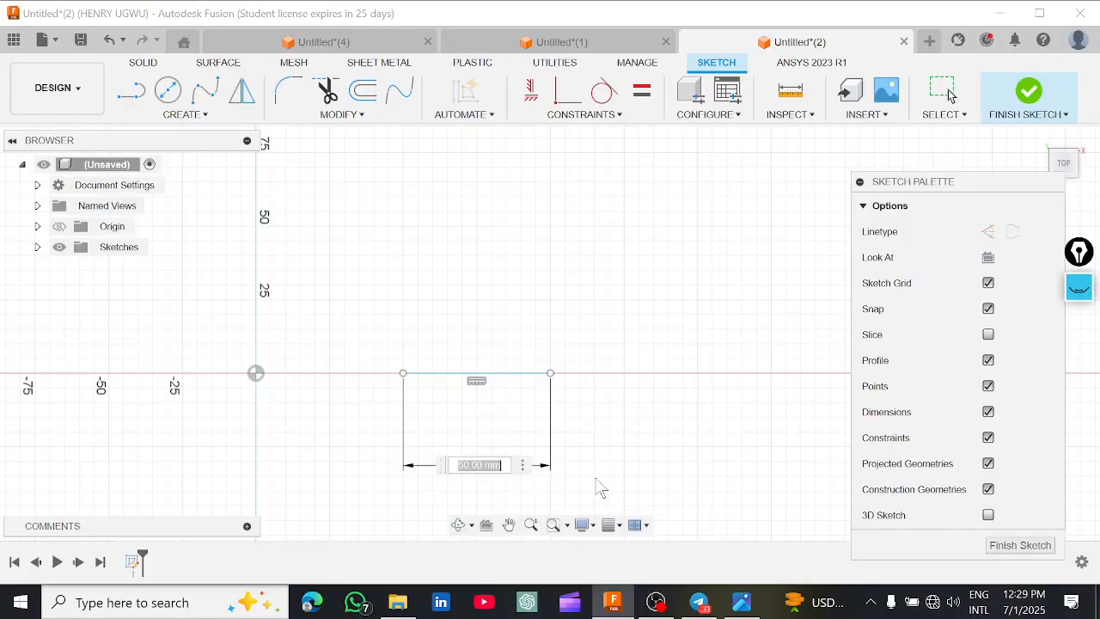
{"action": "type", "text": "30"}
{"action": "key", "text": "Return"}
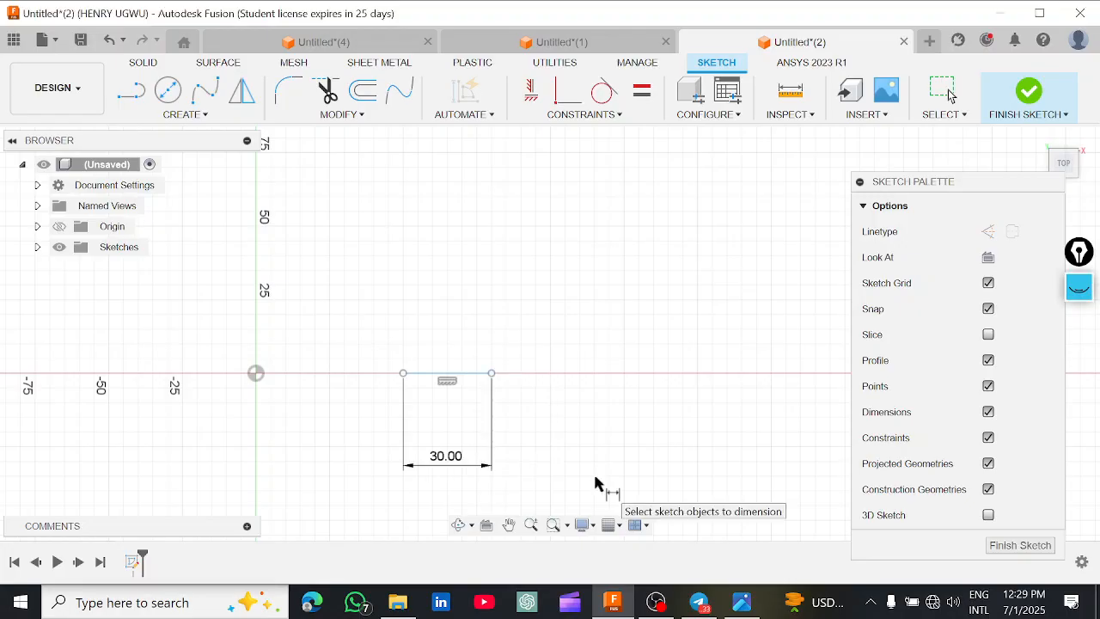
Leave the dimension command and move the 30 mm dimension closer to the horizontal line.
{"action": "scroll", "coordinate": [446, 389], "scroll_direction": "up", "scroll_amount": 2}
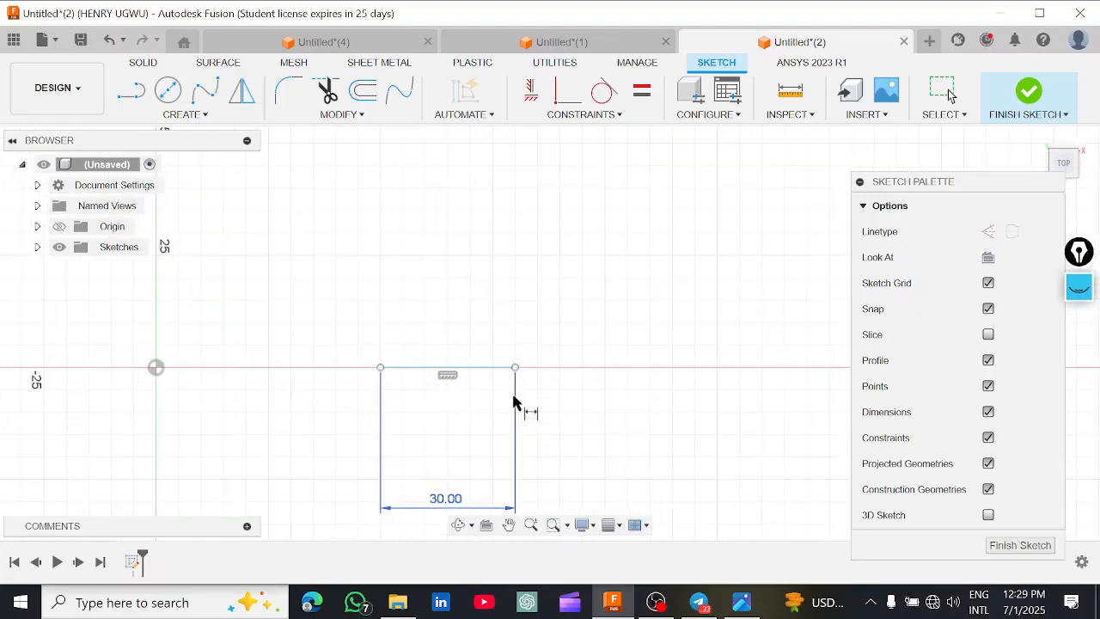
{"action": "scroll", "coordinate": [585, 416], "scroll_direction": "down", "scroll_amount": 1}
{"action": "left_click", "coordinate": [943, 89]}
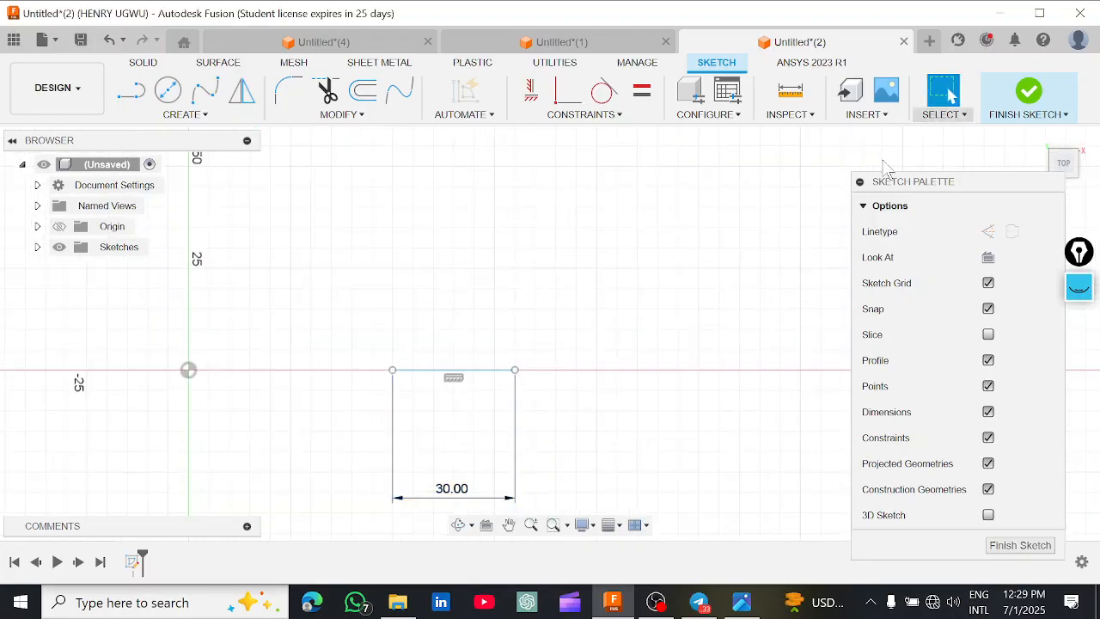
{"action": "left_click_drag", "start_coordinate": [478, 501], "coordinate": [459, 459]}
{"action": "left_click", "coordinate": [564, 352]}
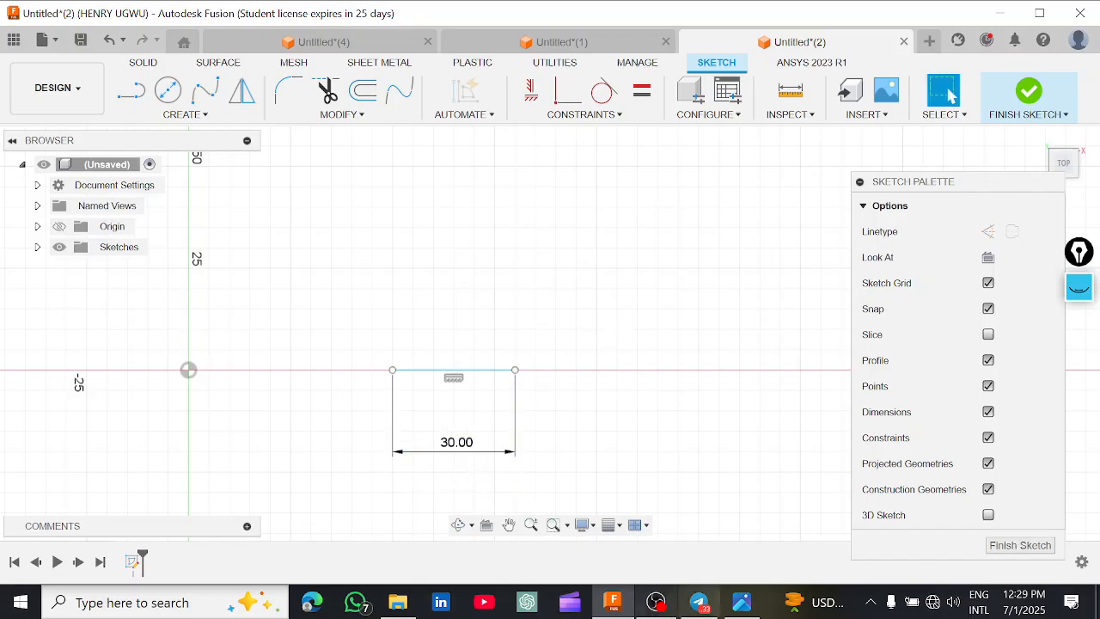
Following the reference drawing, place two level sketch points about 25 mm above the line, one beyond each of its ends.
{"action": "left_click", "coordinate": [736, 605]}
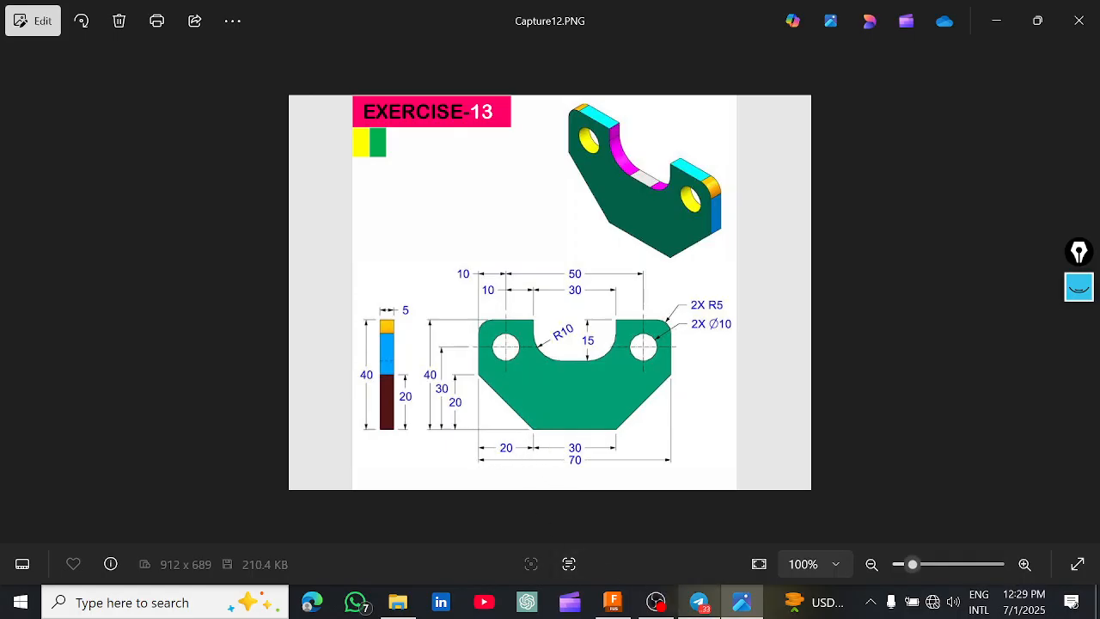
{"action": "left_click", "coordinate": [613, 602]}
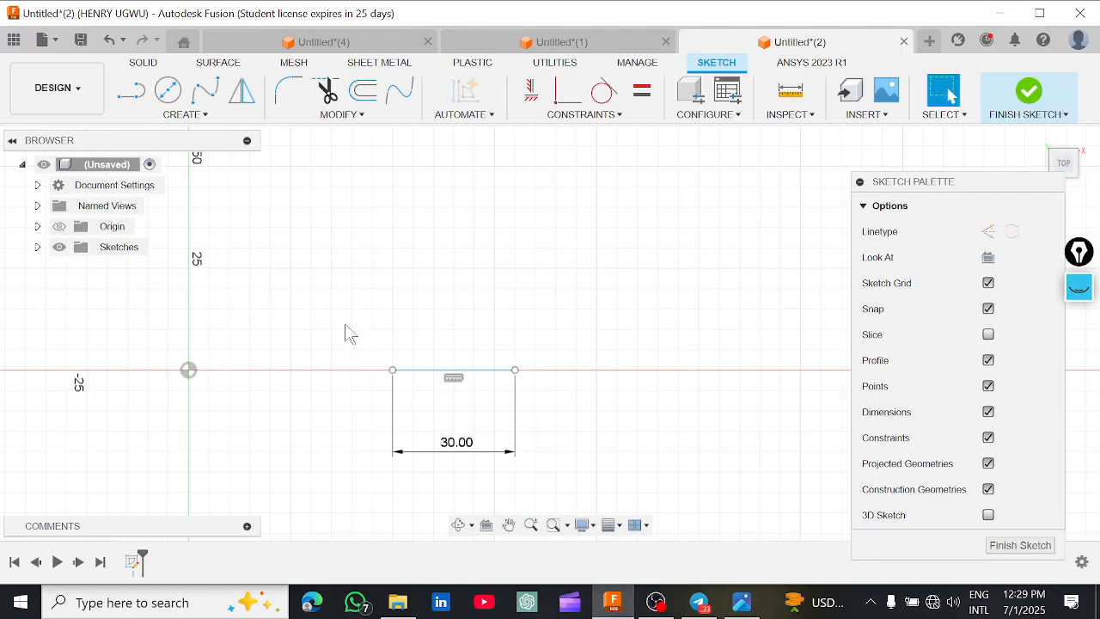
{"action": "left_click", "coordinate": [187, 116]}
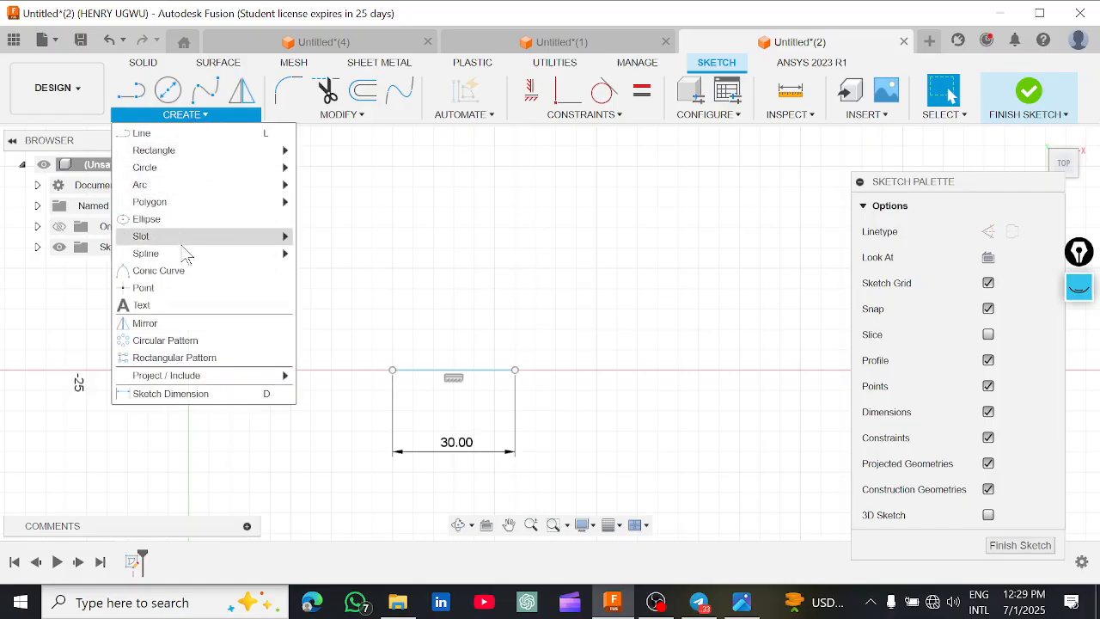
{"action": "left_click", "coordinate": [176, 287]}
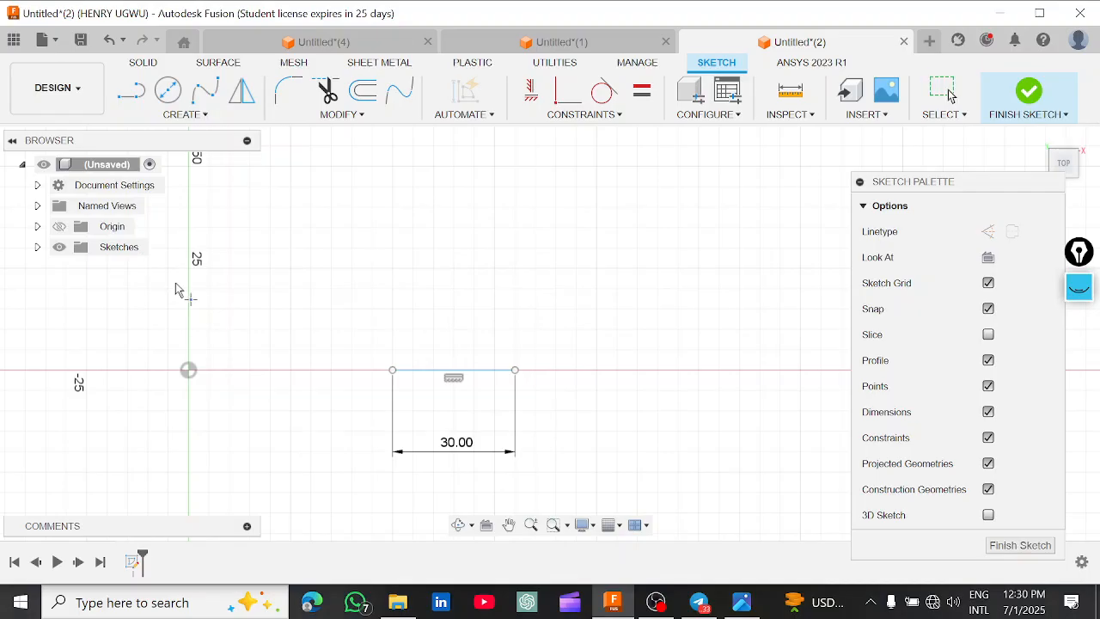
{"action": "left_click", "coordinate": [311, 269]}
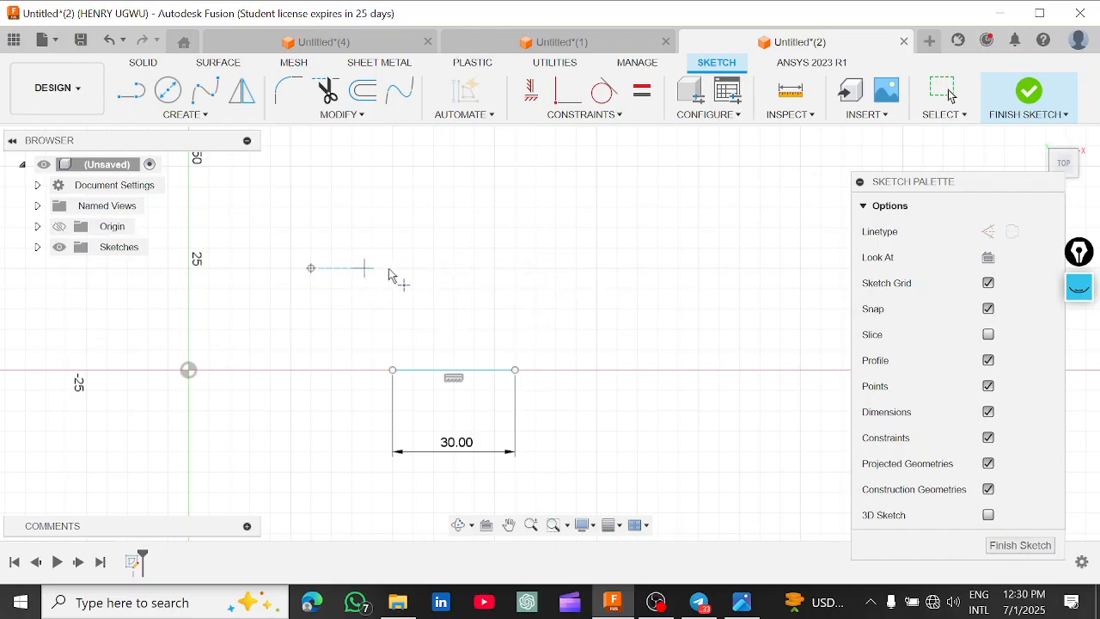
{"action": "left_click", "coordinate": [597, 269]}
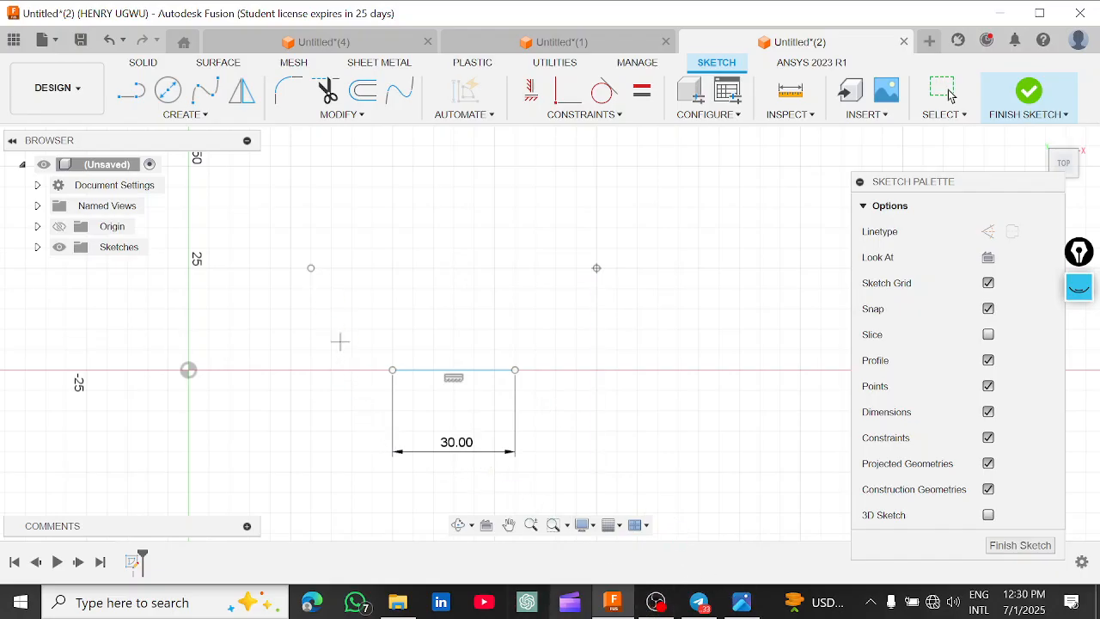
{"action": "left_click", "coordinate": [742, 602]}
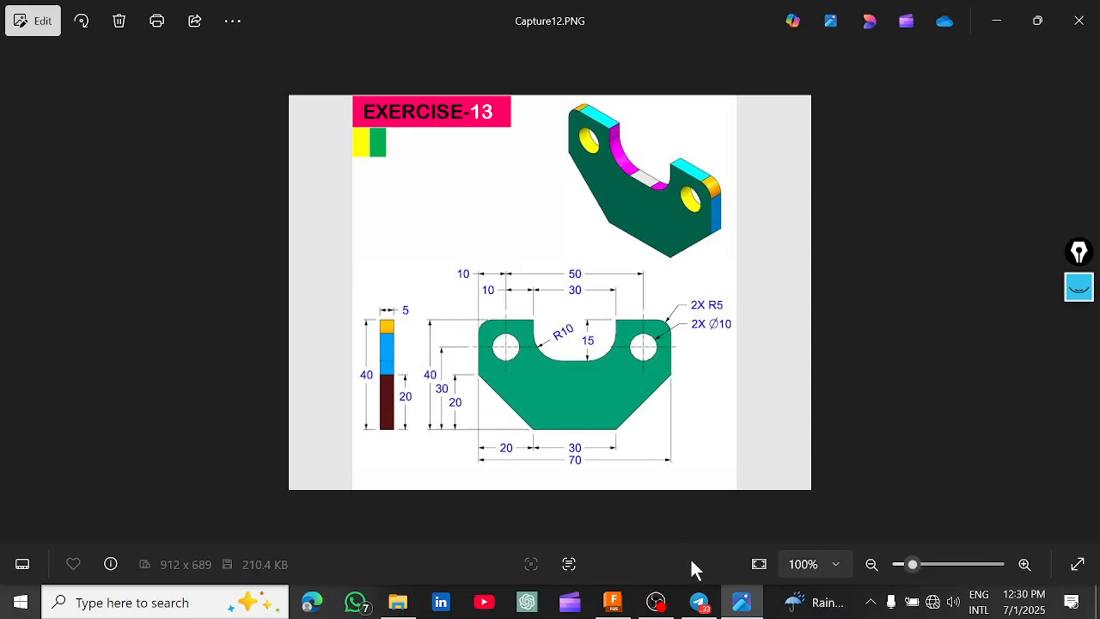
{"action": "left_click", "coordinate": [613, 601]}
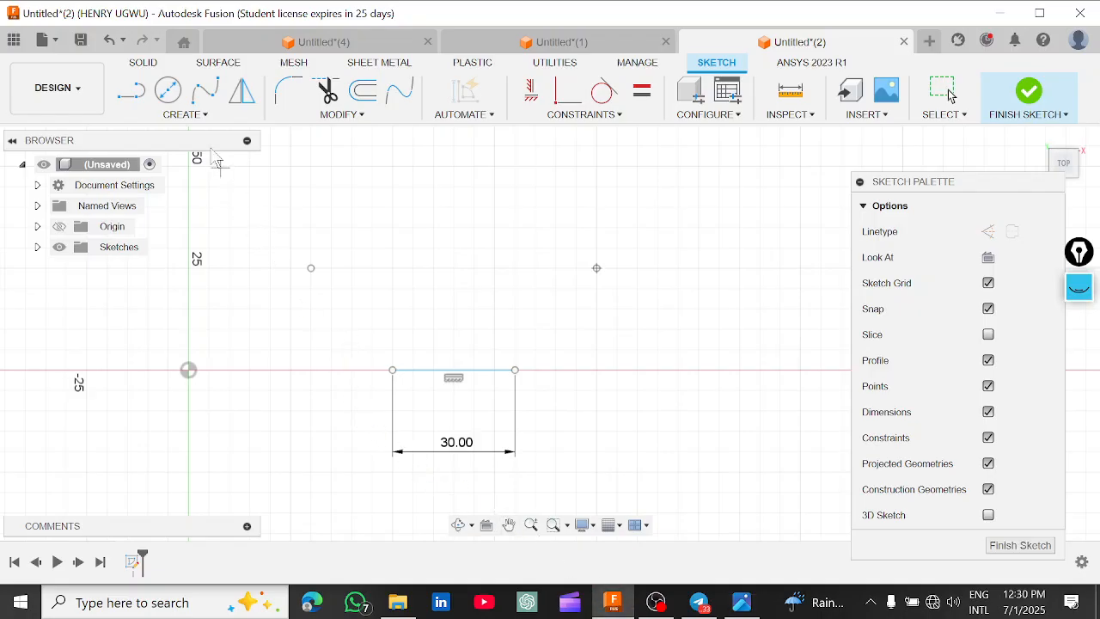
Dimension the horizontal distance between the two upper sketch points to 70 mm, placing it below the 30 mm dimension.
{"action": "left_click", "coordinate": [200, 120]}
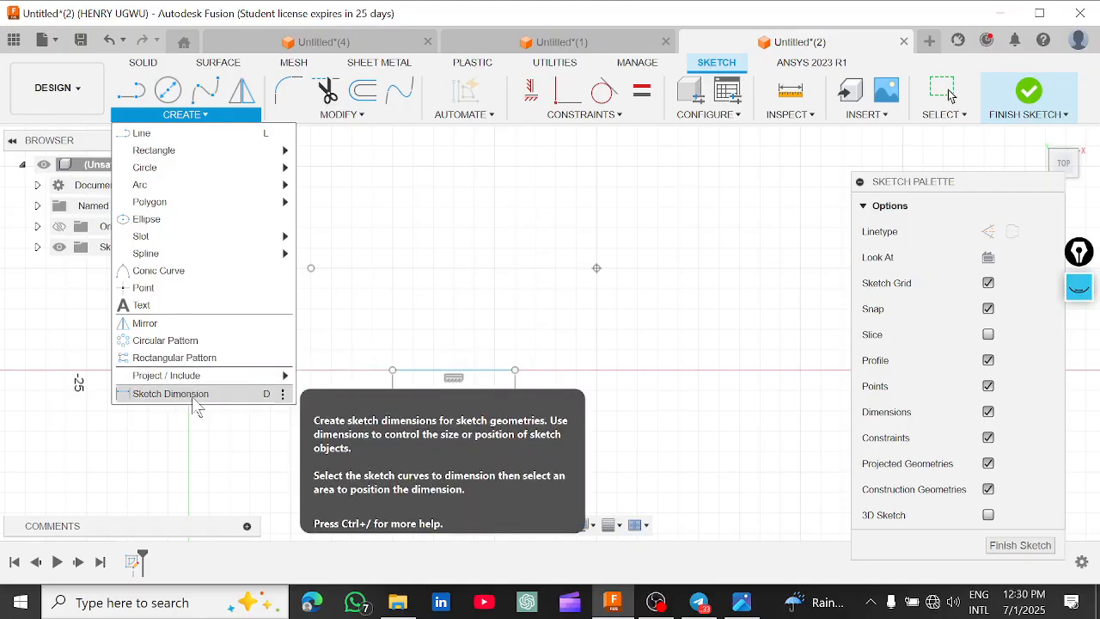
{"action": "left_click", "coordinate": [172, 393]}
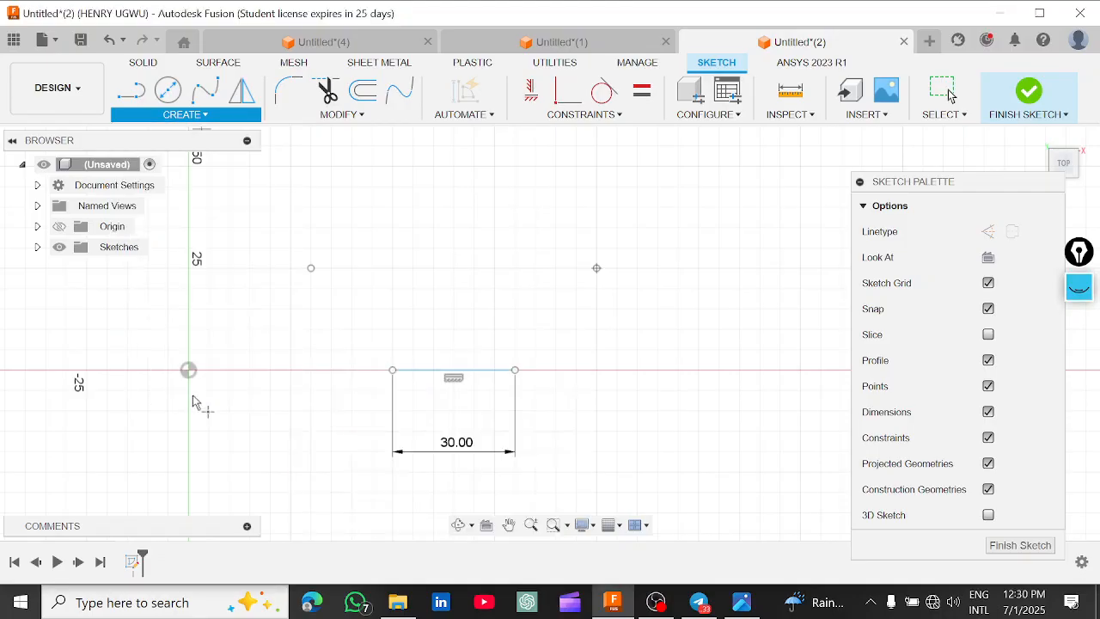
{"action": "left_click", "coordinate": [312, 269]}
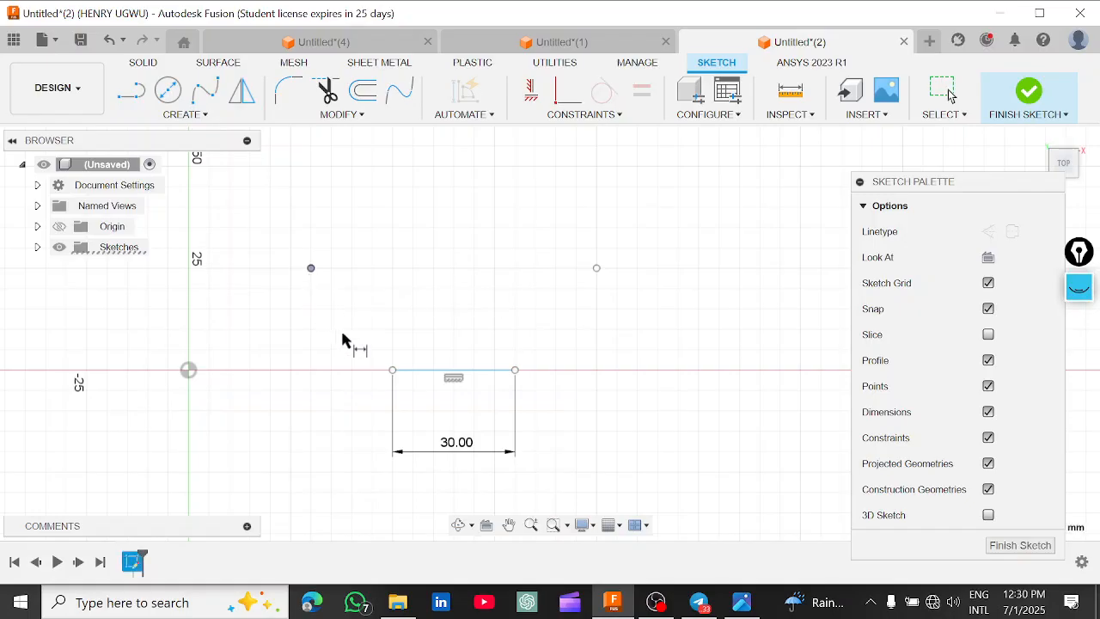
{"action": "left_click", "coordinate": [598, 269]}
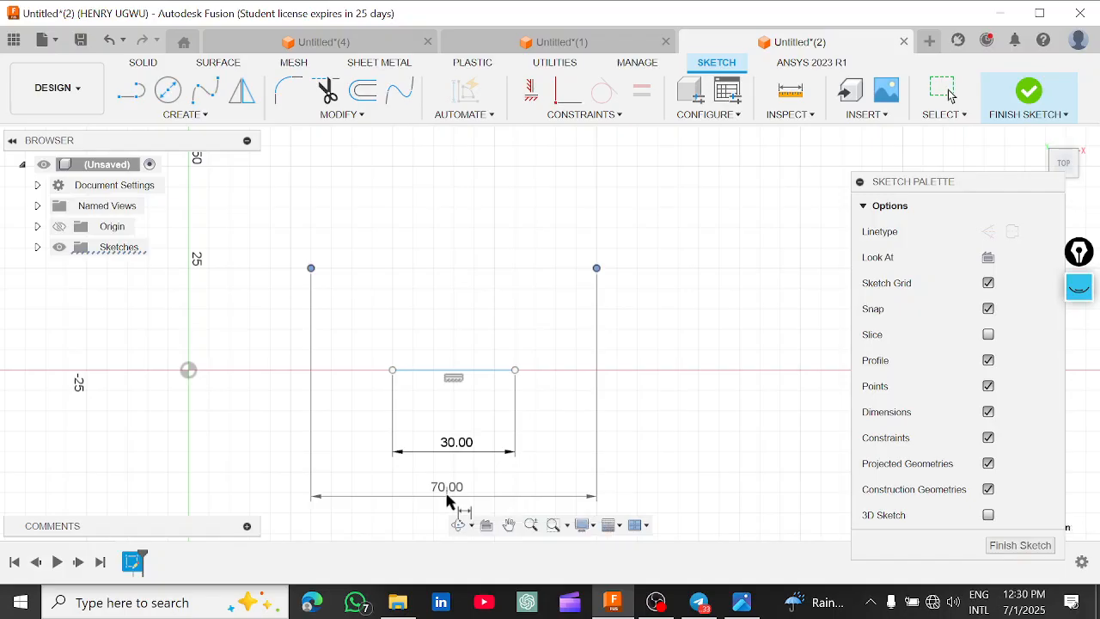
{"action": "left_click", "coordinate": [446, 494]}
{"action": "type", "text": "7"}
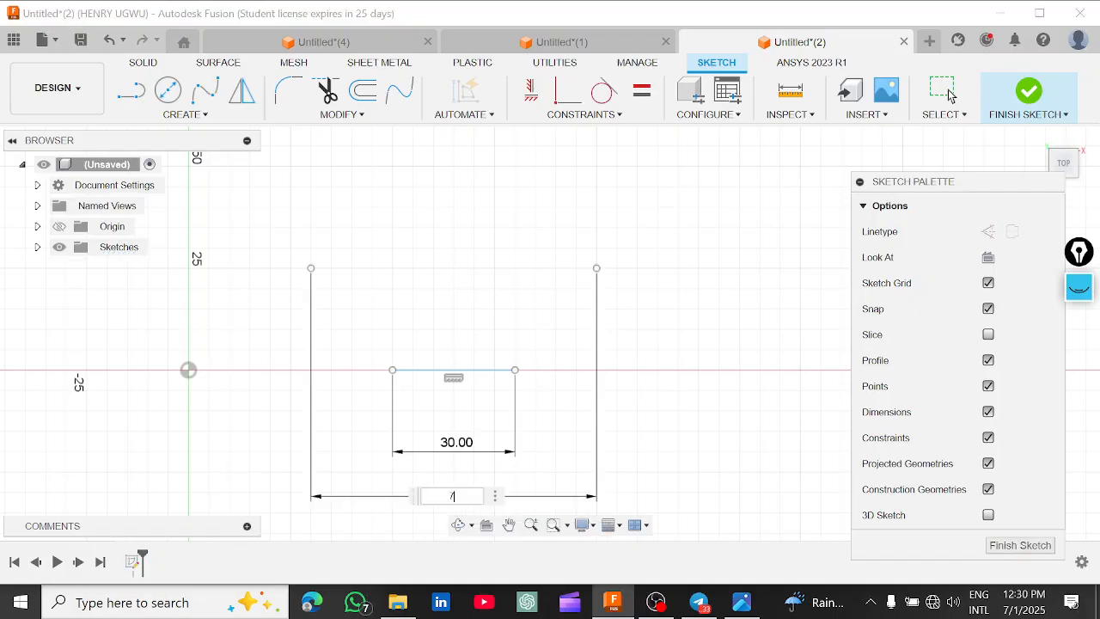
{"action": "type", "text": "0"}
{"action": "key", "text": "Return"}
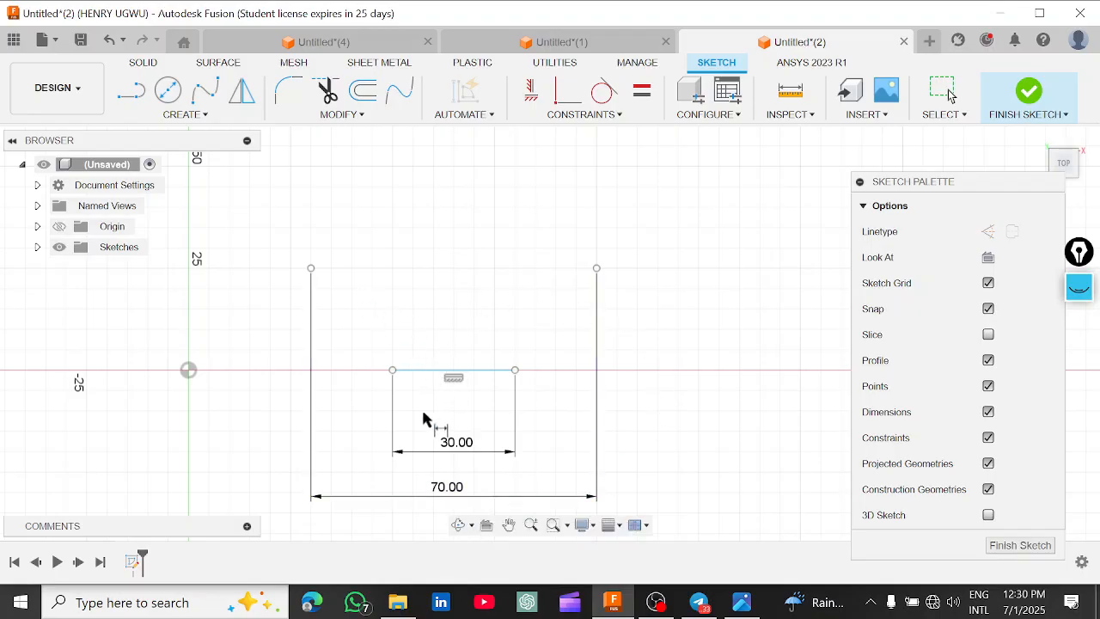
Switch to the Capture12.PNG reference drawing and box the sloped lower-left corner of the front view with a rectangle annotation.
{"action": "left_click", "coordinate": [700, 604]}
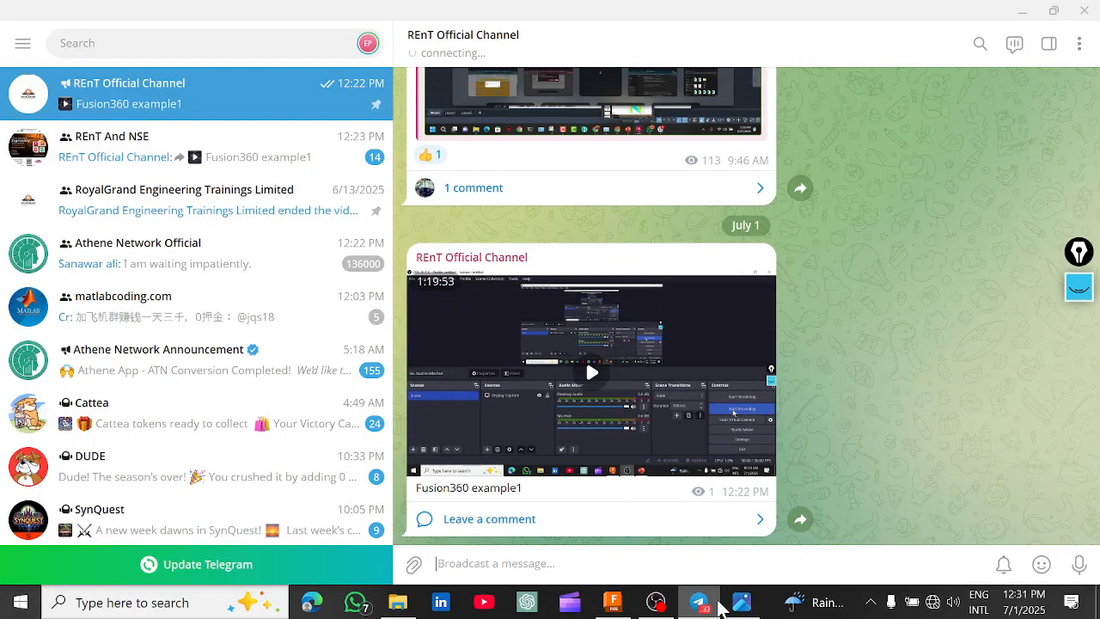
{"action": "left_click", "coordinate": [741, 603]}
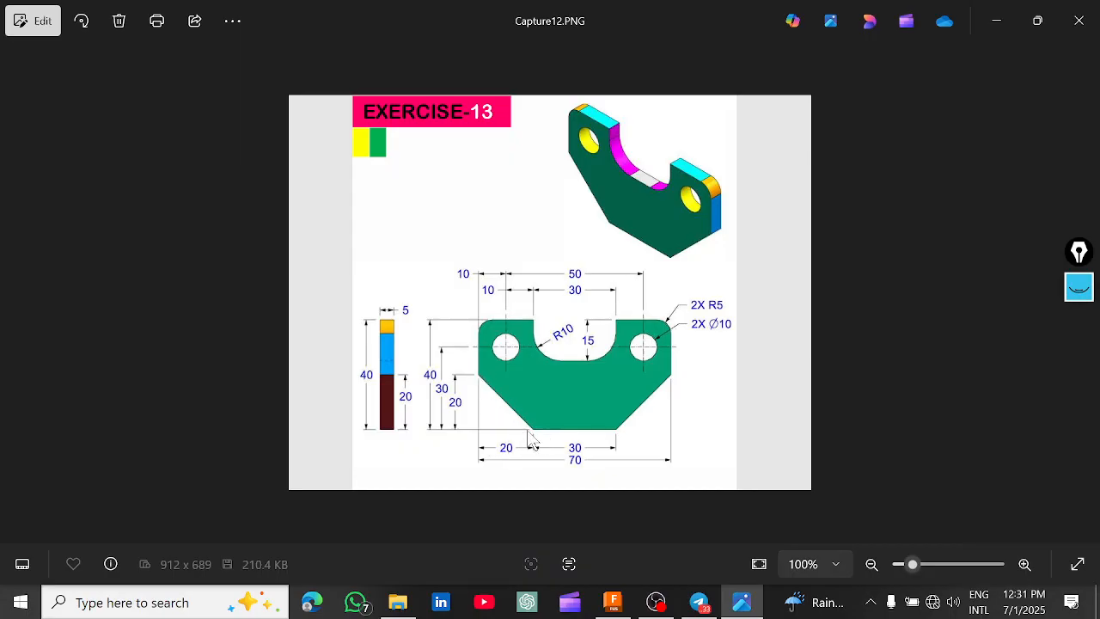
{"action": "left_click", "coordinate": [1078, 287]}
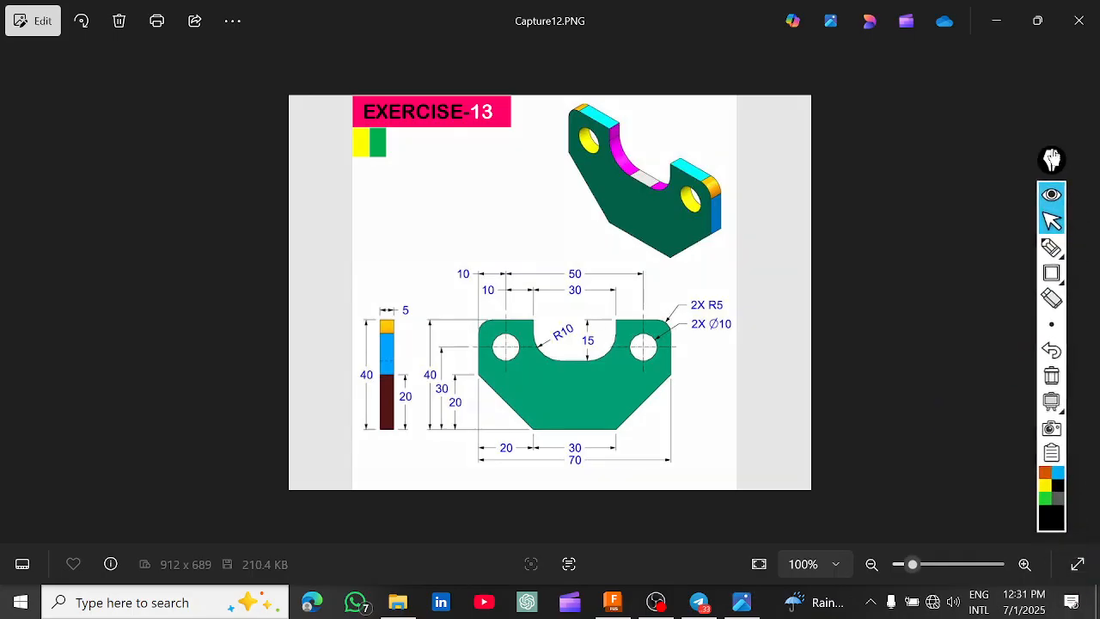
{"action": "mouse_move", "coordinate": [1048, 264]}
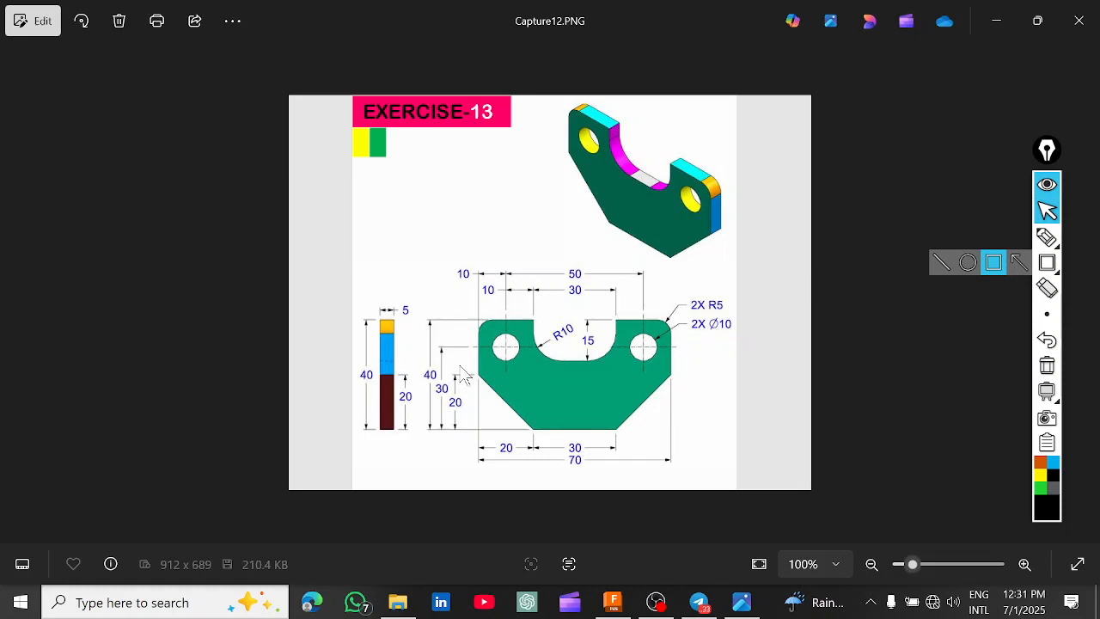
{"action": "left_click", "coordinate": [1047, 263]}
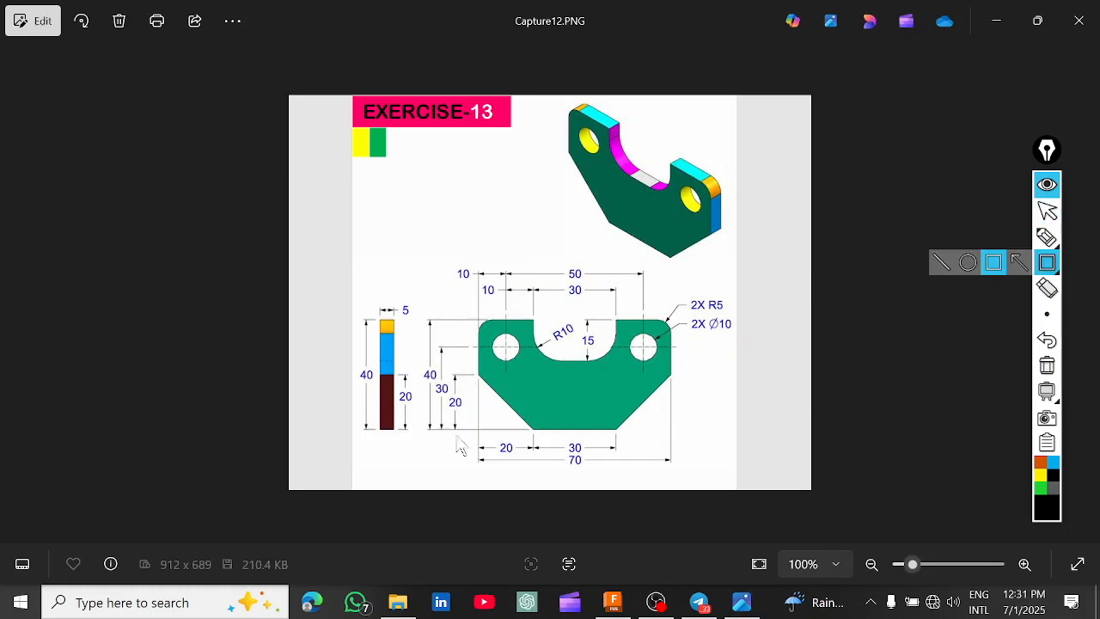
{"action": "mouse_move", "coordinate": [467, 362]}
{"action": "left_mouse_down"}
{"action": "mouse_move", "coordinate": [504, 445]}
{"action": "mouse_move", "coordinate": [526, 463]}
{"action": "mouse_move", "coordinate": [537, 436]}
{"action": "left_mouse_up"}
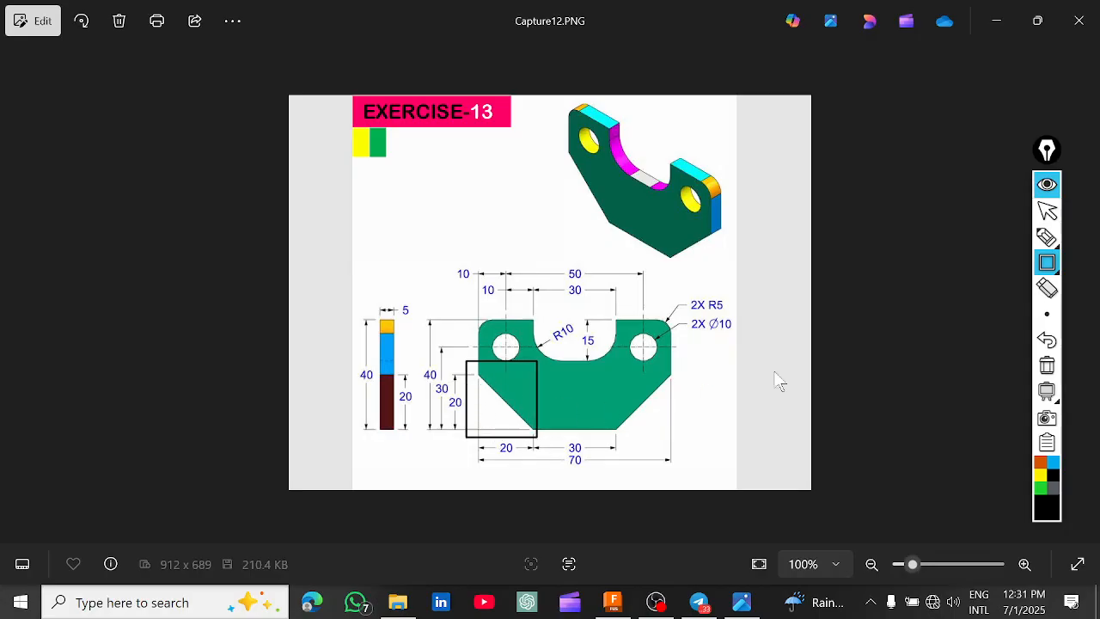
Mark the three corner points of the boxed slope with the annotation pen and clear all markup.
{"action": "mouse_move", "coordinate": [1046, 313]}
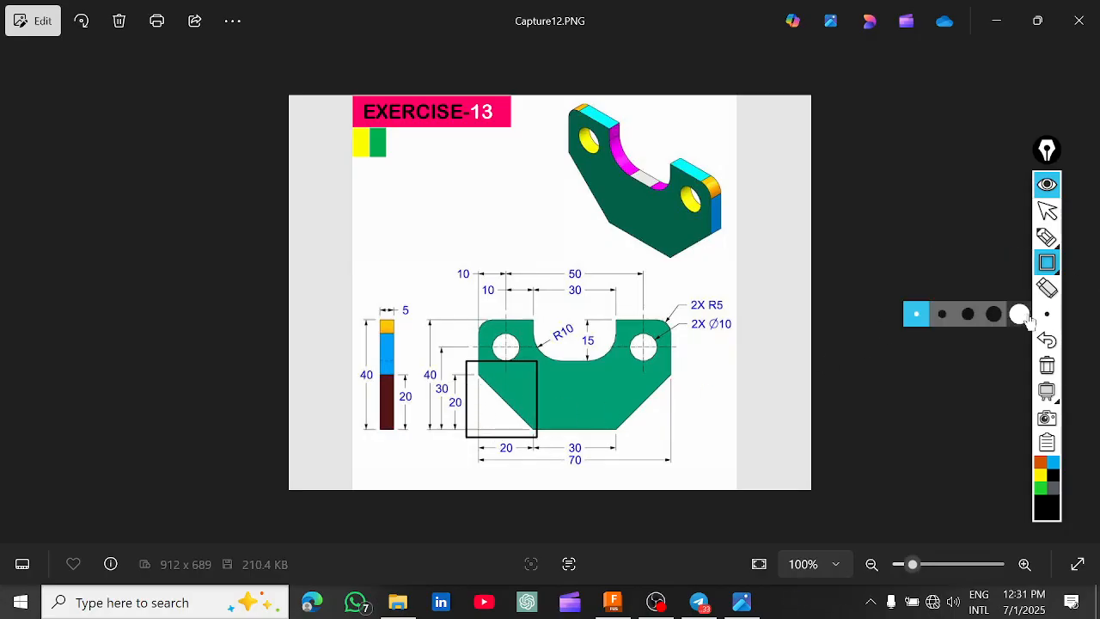
{"action": "left_click", "coordinate": [1047, 238]}
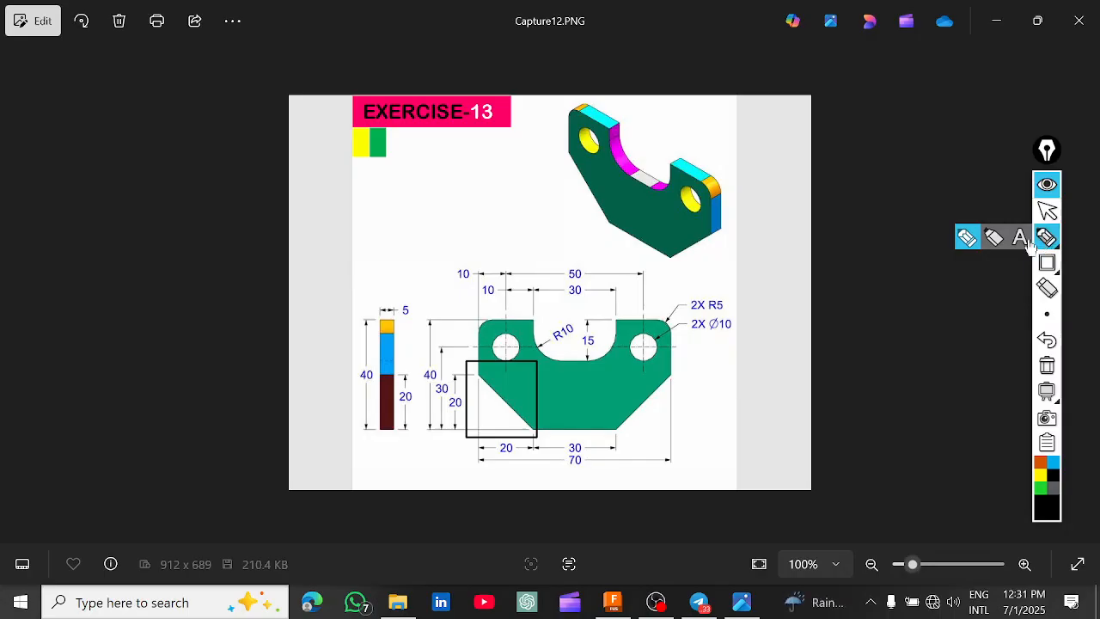
{"action": "left_click_drag", "start_coordinate": [475, 370], "coordinate": [477, 375]}
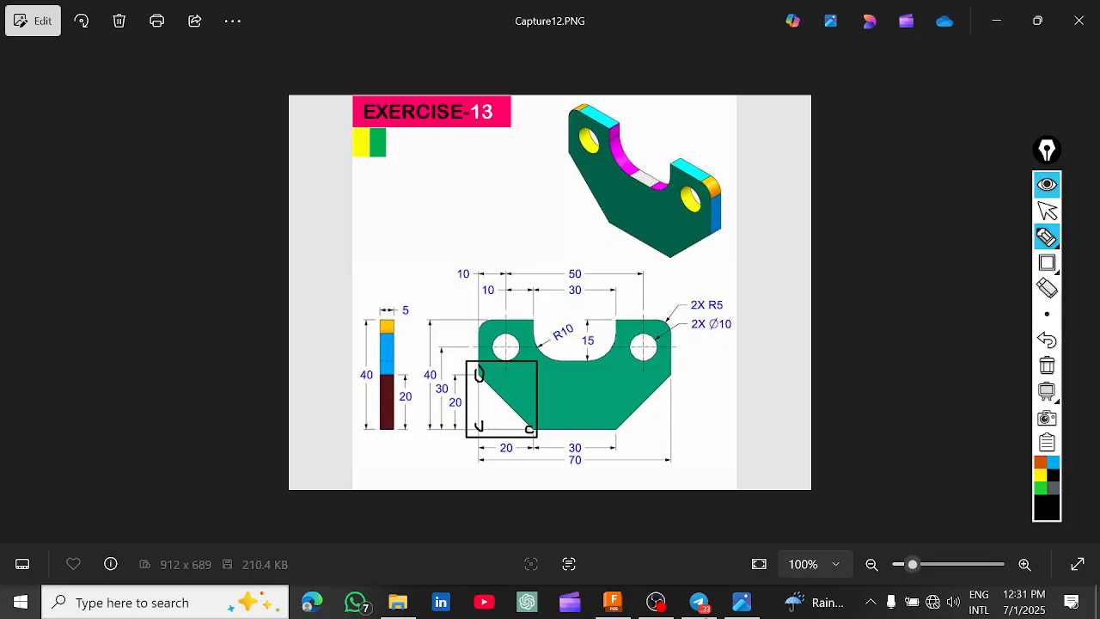
{"action": "left_click", "coordinate": [1052, 367]}
{"action": "left_click", "coordinate": [1047, 210]}
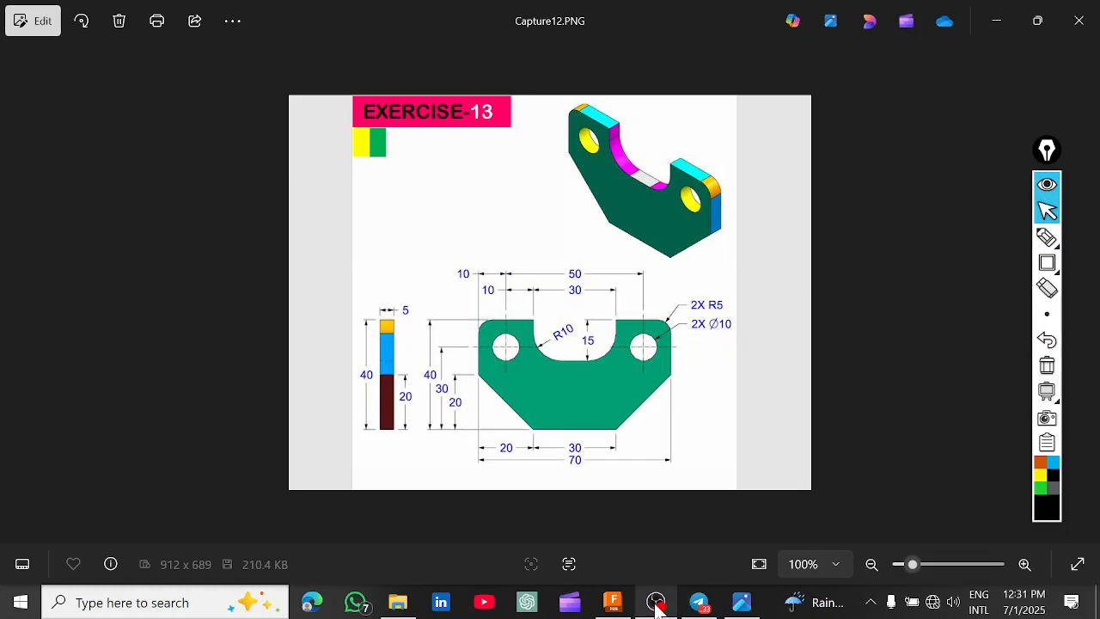
Return to Fusion and dimension the vertical distance between the left sketch point and the line's left endpoint to 20 mm.
{"action": "left_click", "coordinate": [612, 603]}
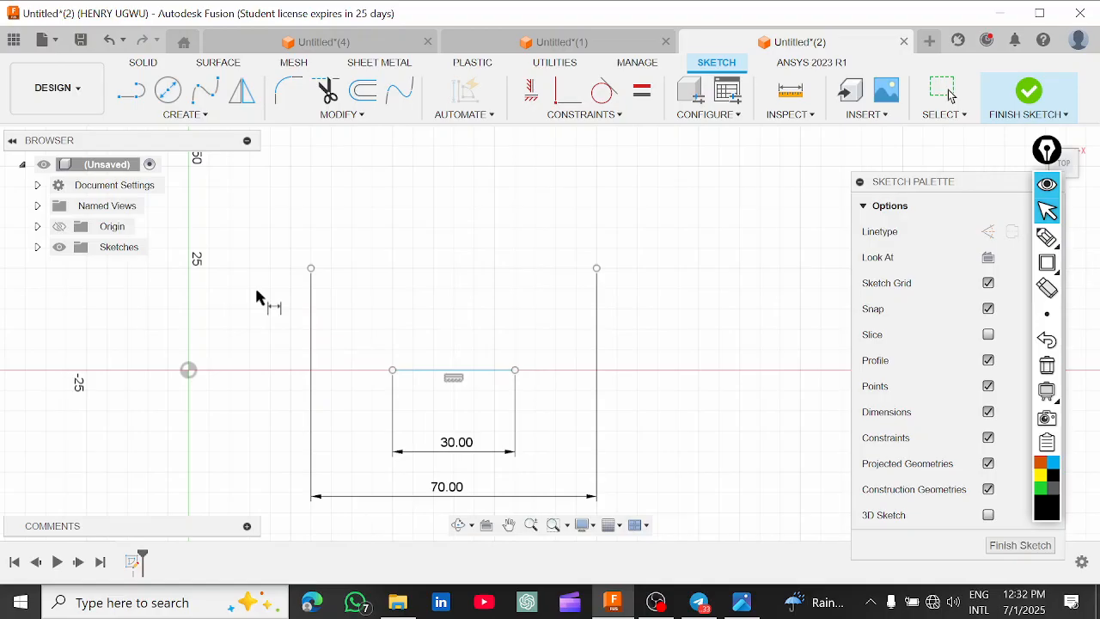
{"action": "left_click", "coordinate": [312, 270]}
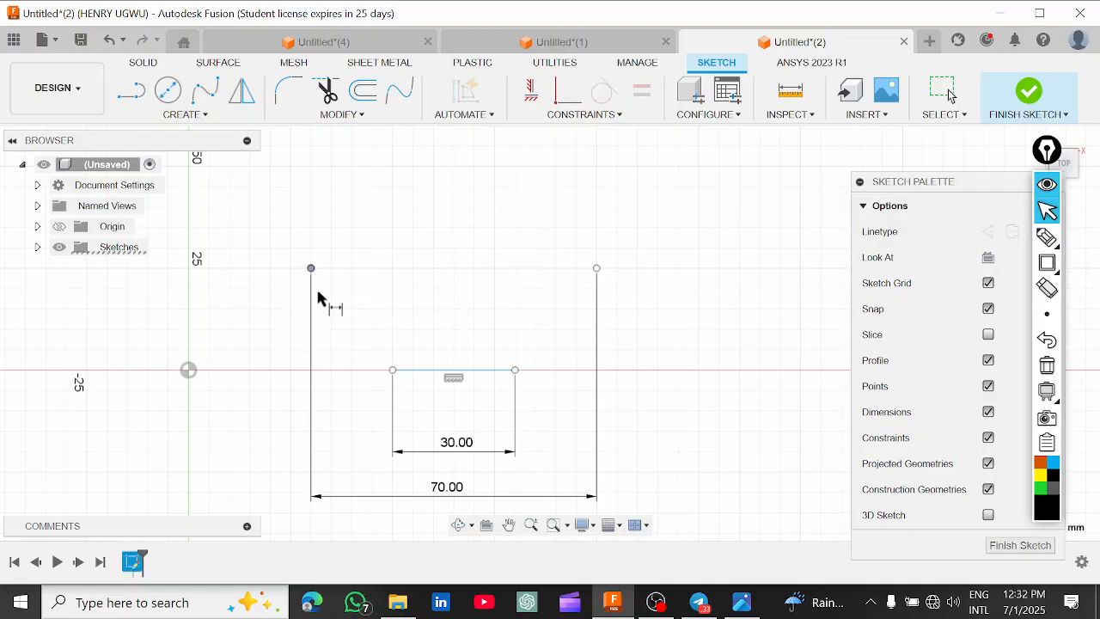
{"action": "left_click", "coordinate": [392, 370]}
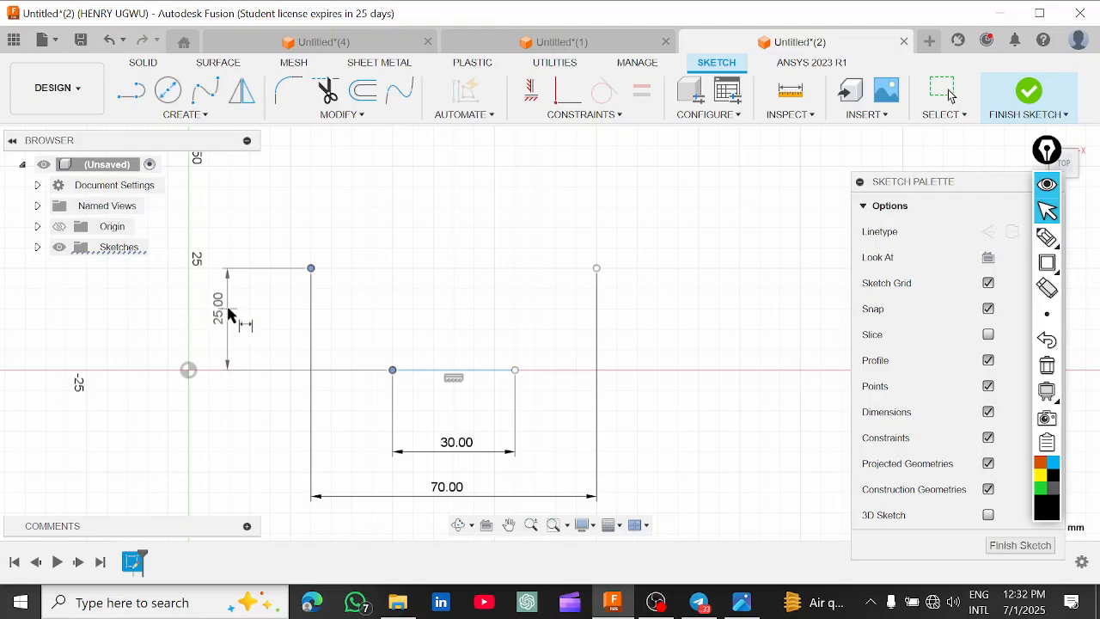
{"action": "left_click", "coordinate": [230, 315]}
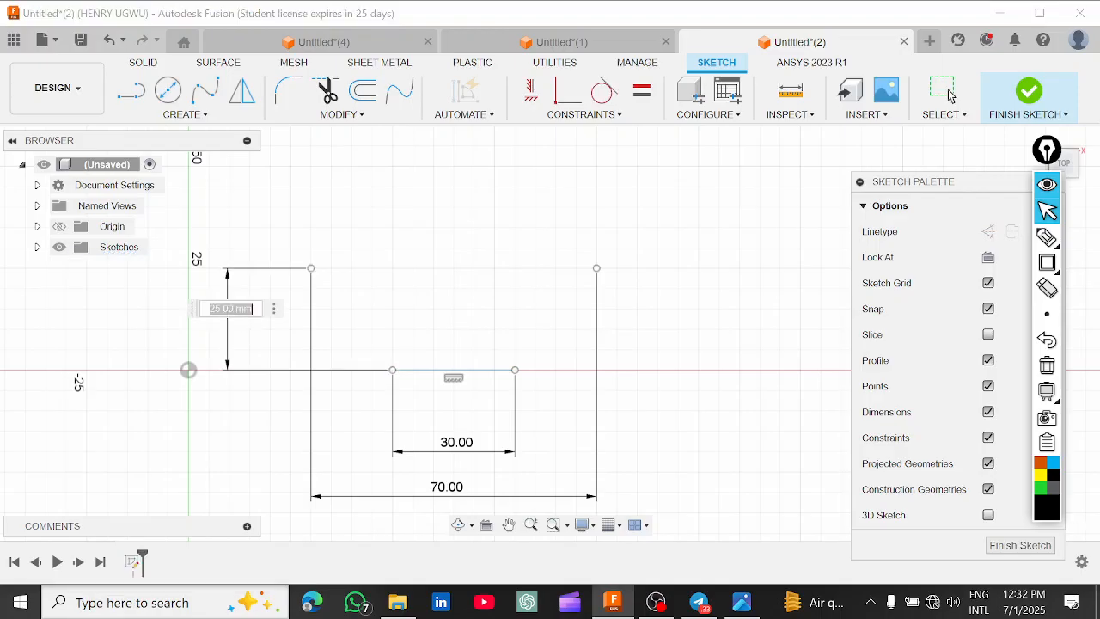
{"action": "type", "text": "20"}
{"action": "key", "text": "Return"}
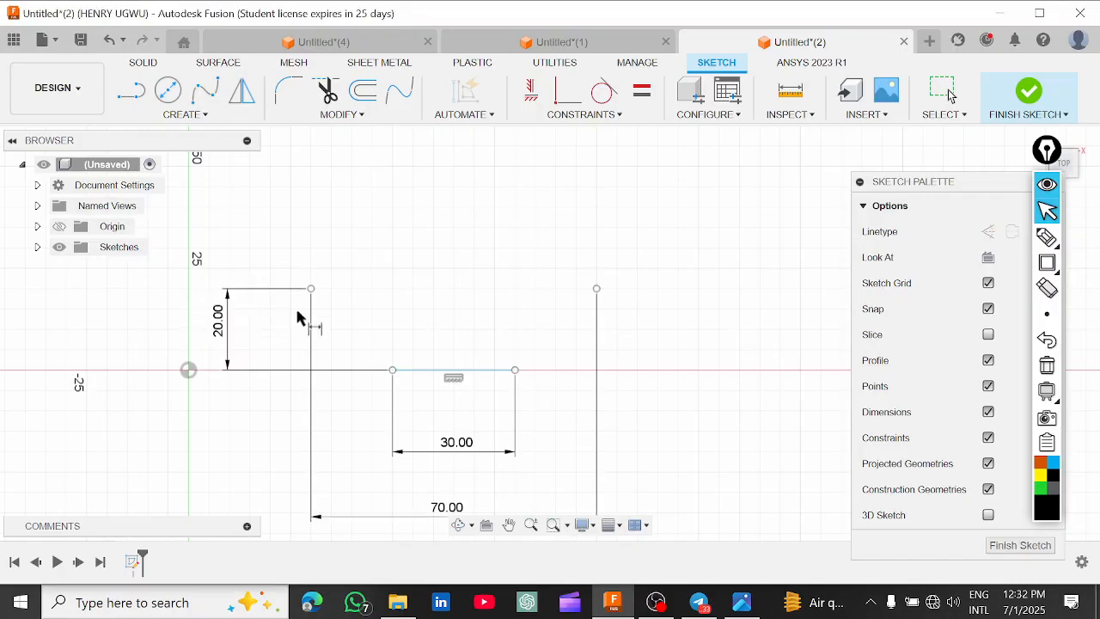
Dimension the horizontal distance between the left sketch point and the line's left endpoint to 20 mm.
{"action": "left_click", "coordinate": [311, 290]}
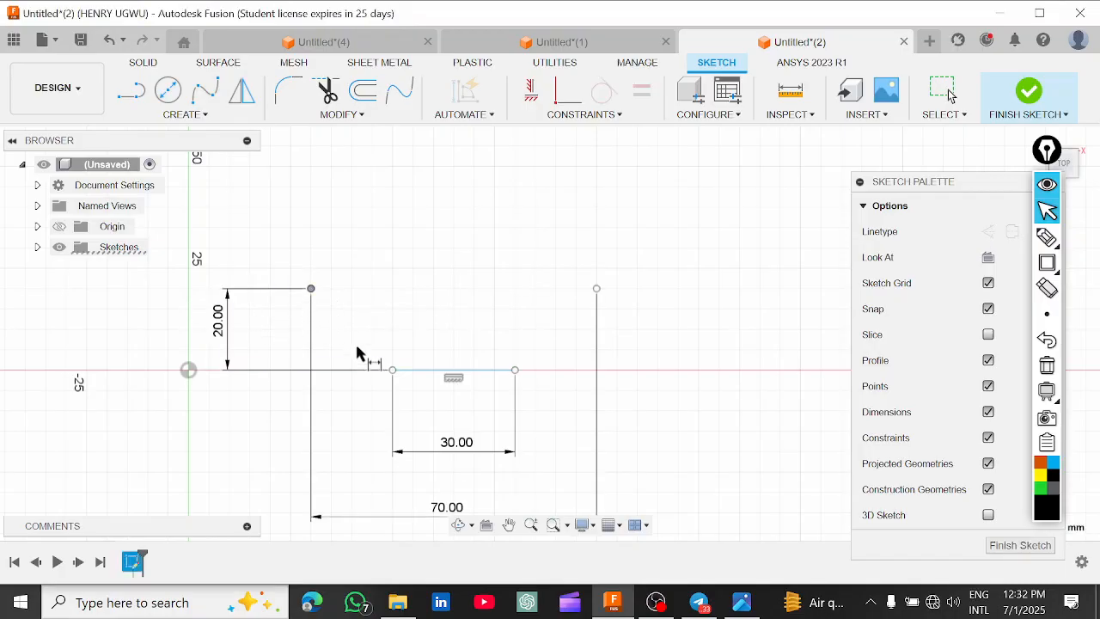
{"action": "left_click", "coordinate": [392, 370]}
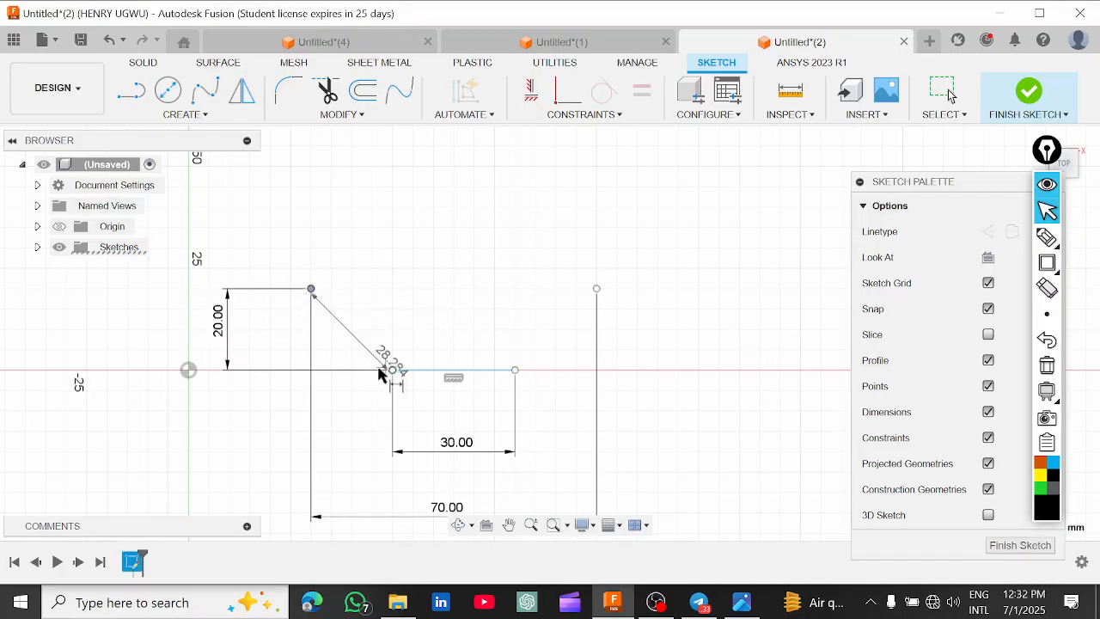
{"action": "left_click", "coordinate": [343, 419]}
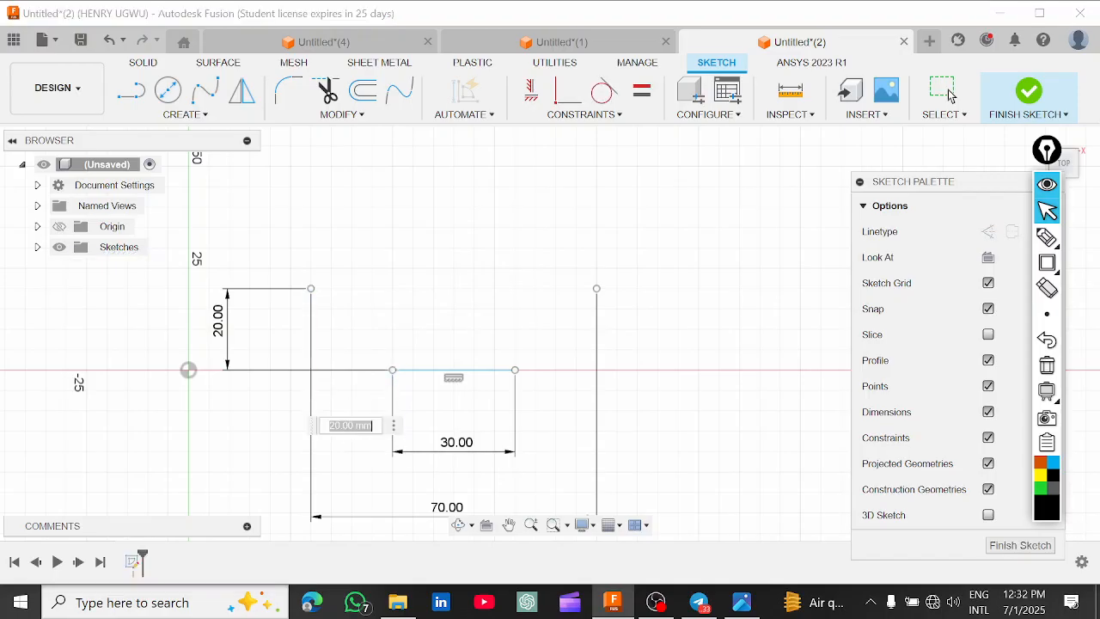
{"action": "type", "text": "20"}
{"action": "key", "text": "Return"}
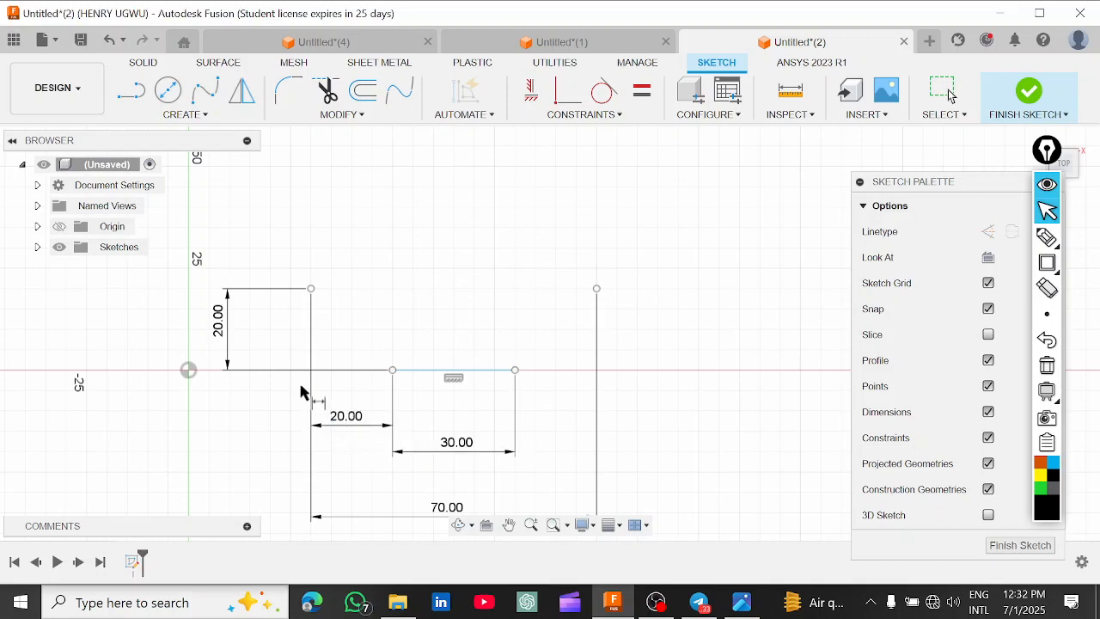
Add a 20 mm horizontal dimension between the line's right endpoint and the right sketch point, below the line.
{"action": "scroll", "coordinate": [517, 412], "scroll_direction": "up", "scroll_amount": 1}
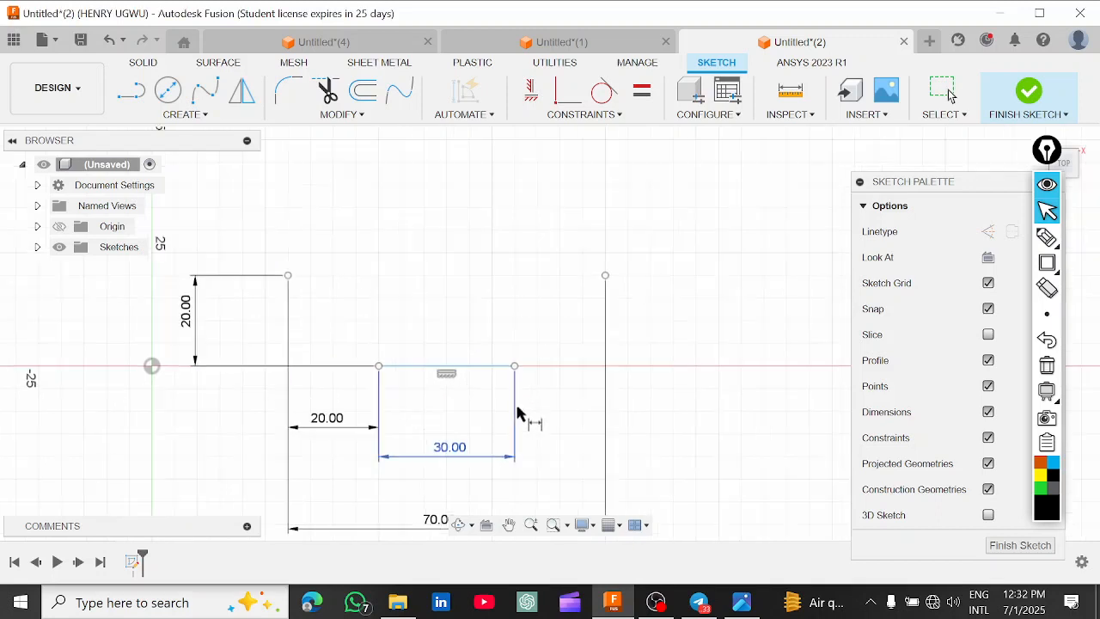
{"action": "scroll", "coordinate": [518, 407], "scroll_direction": "down", "scroll_amount": 1}
{"action": "middle_click_drag", "start_coordinate": [517, 398], "coordinate": [523, 343]}
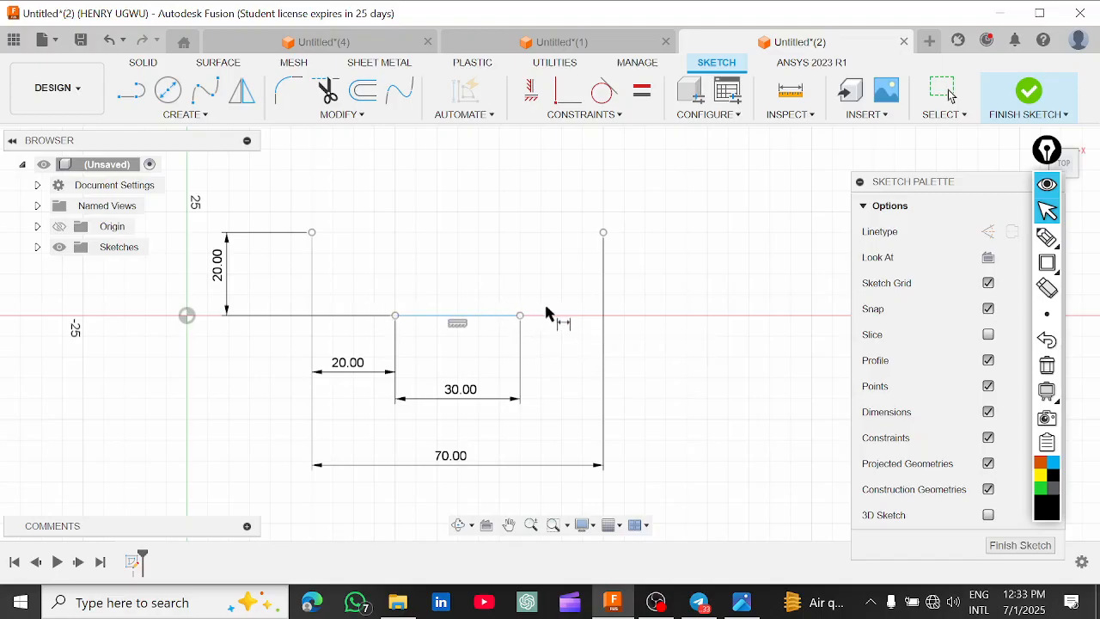
{"action": "left_click", "coordinate": [520, 315]}
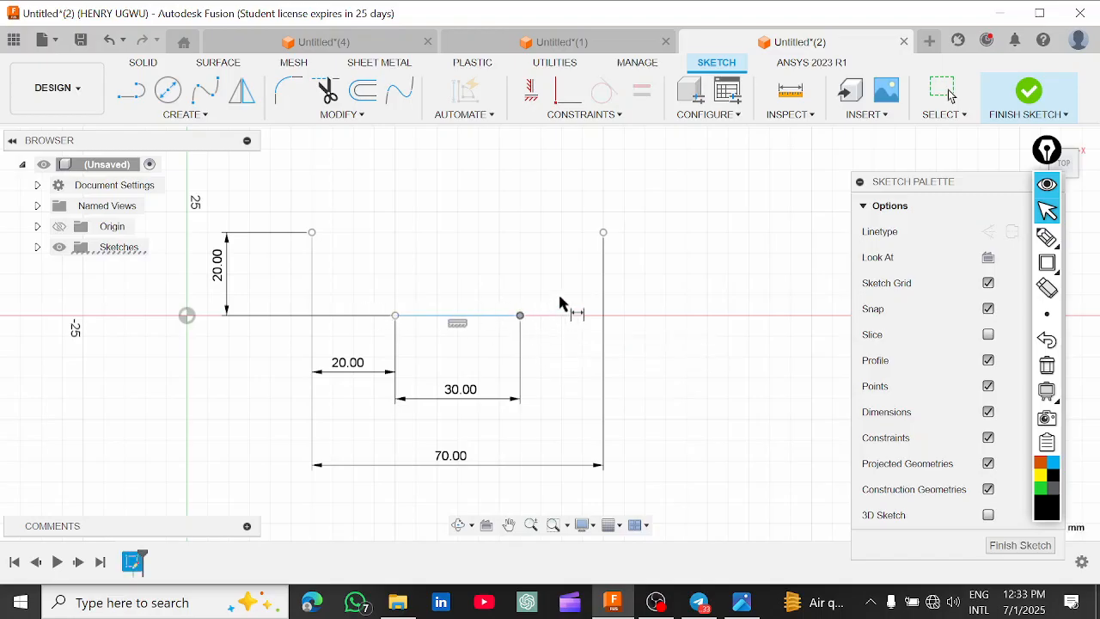
{"action": "left_click", "coordinate": [603, 232]}
{"action": "left_click", "coordinate": [565, 366]}
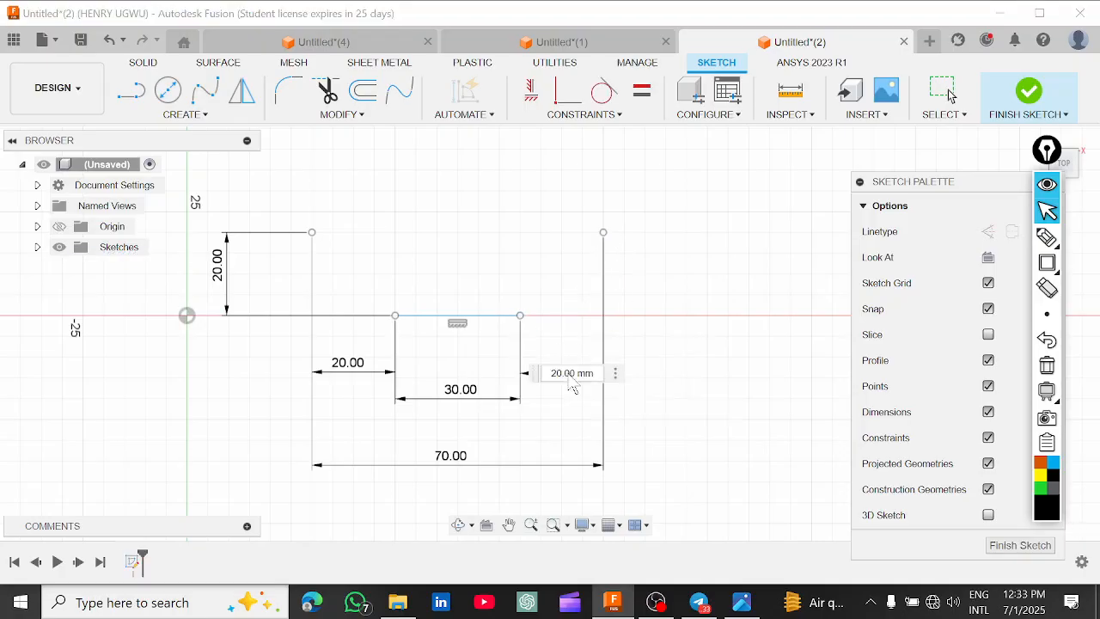
{"action": "key", "text": "Return"}
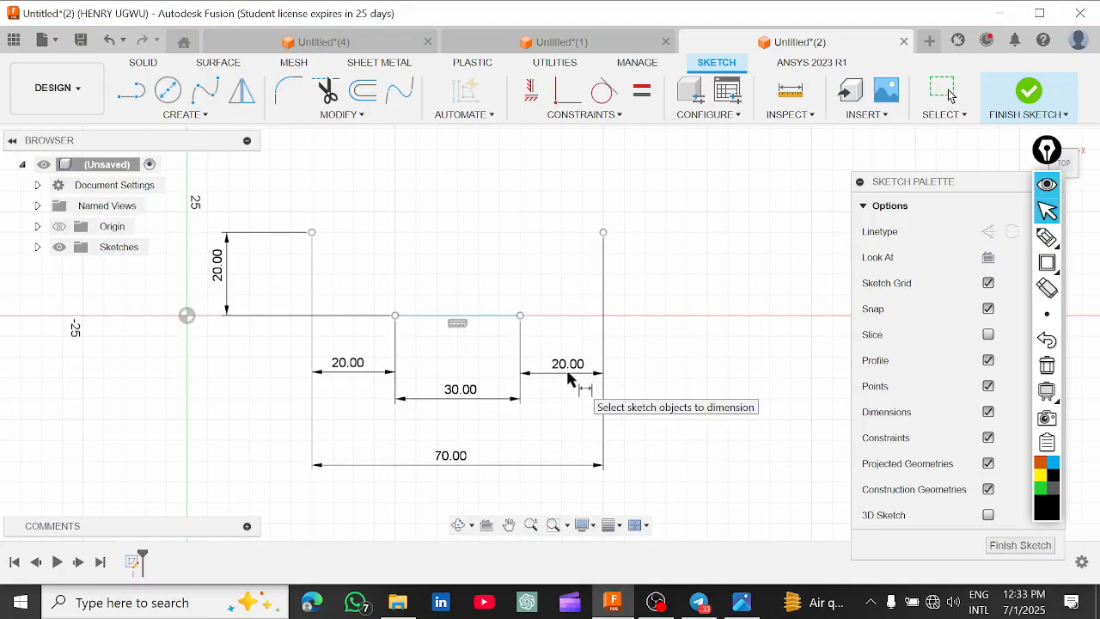
Add a 20 mm vertical dimension between the right sketch point and the base line, placed outside the right point.
{"action": "left_click", "coordinate": [604, 232]}
{"action": "left_click", "coordinate": [667, 273]}
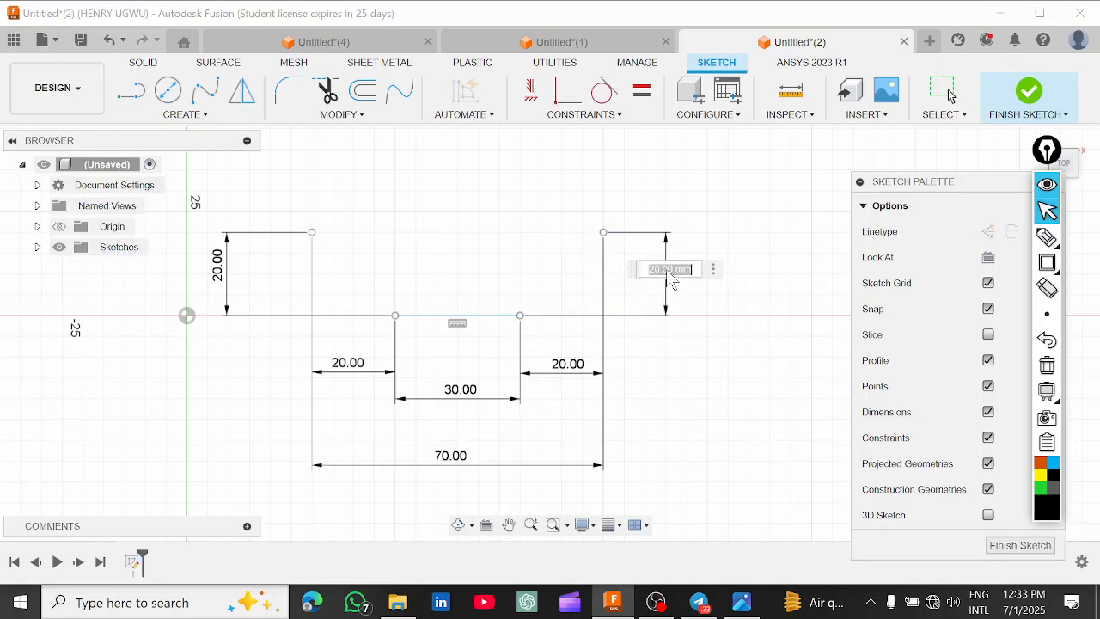
{"action": "key", "text": "Return"}
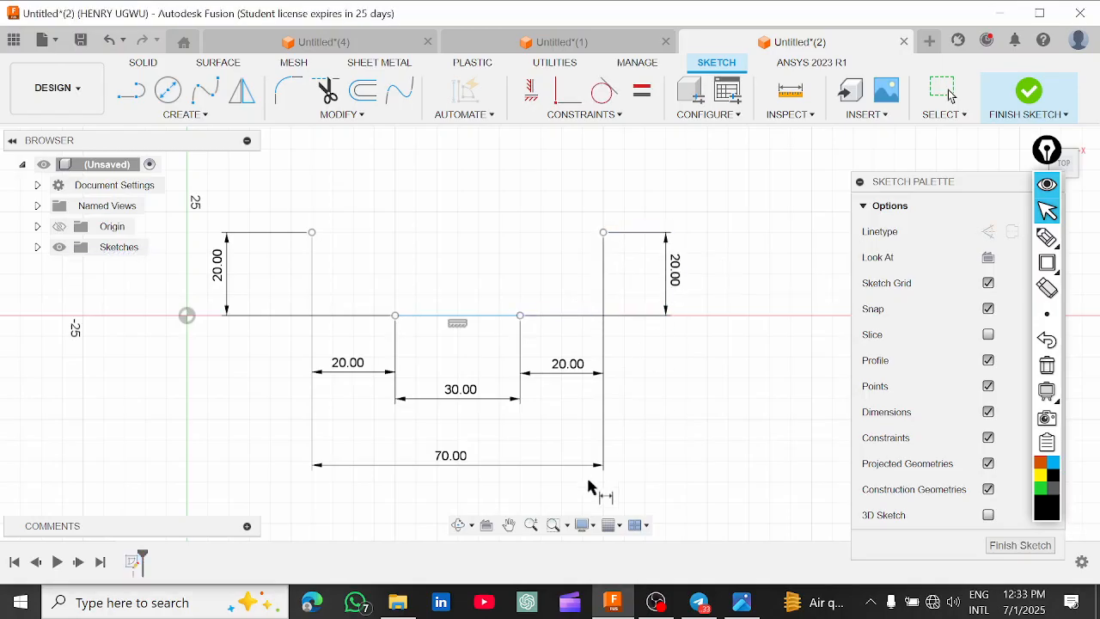
Recheck the reference drawing and mark the plate's left edge with pen dots at its top, slope start and base level.
{"action": "mouse_move", "coordinate": [736, 607]}
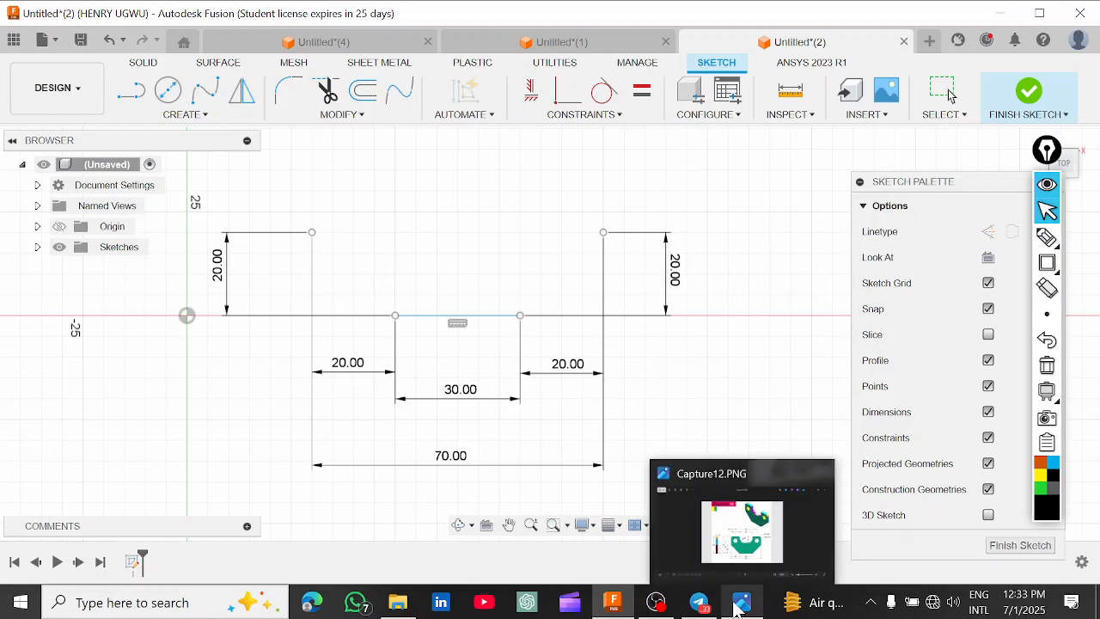
{"action": "left_click", "coordinate": [656, 544]}
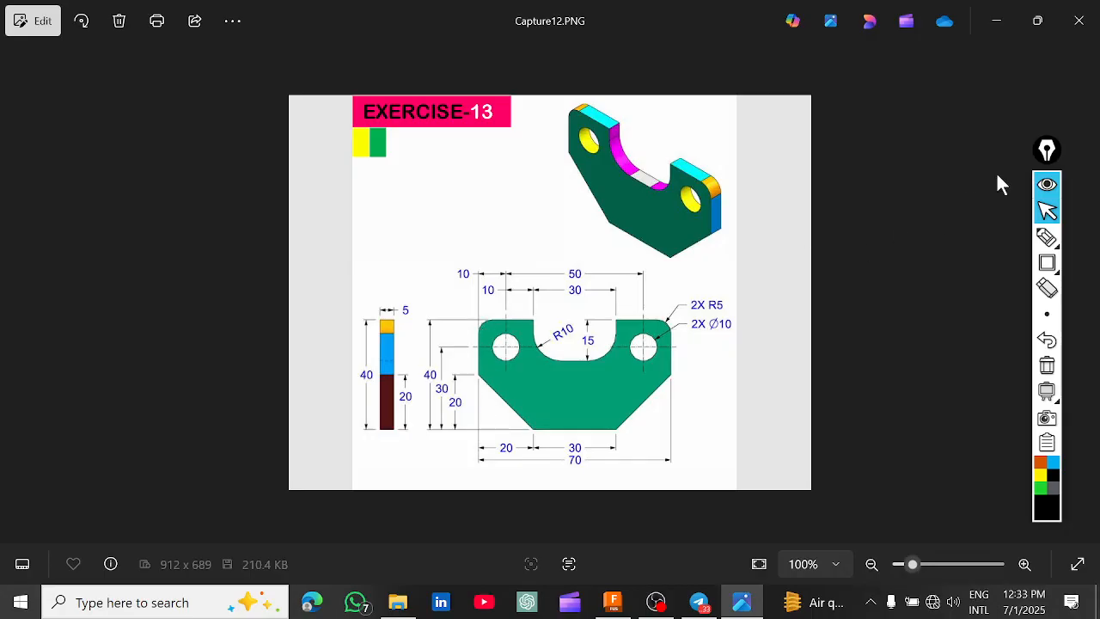
{"action": "mouse_move", "coordinate": [1047, 264]}
{"action": "left_click", "coordinate": [1046, 238]}
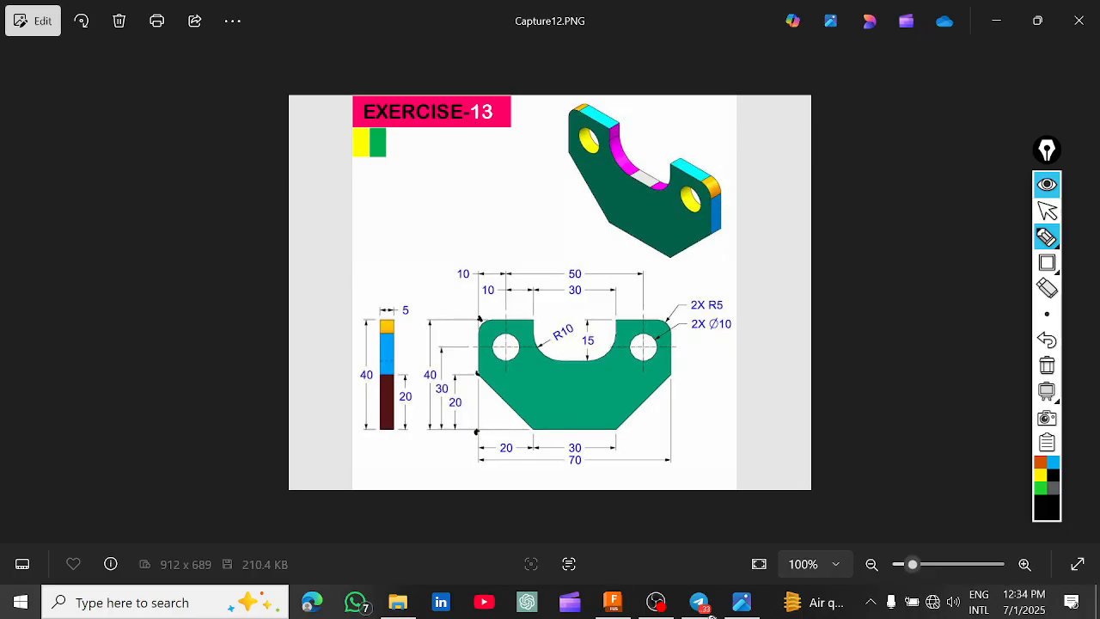
Switch to Autodesk Fusion, place a sketch point about 18 mm above the left sketch point, slightly to its right, and clear the pen dots.
{"action": "left_click", "coordinate": [1043, 215]}
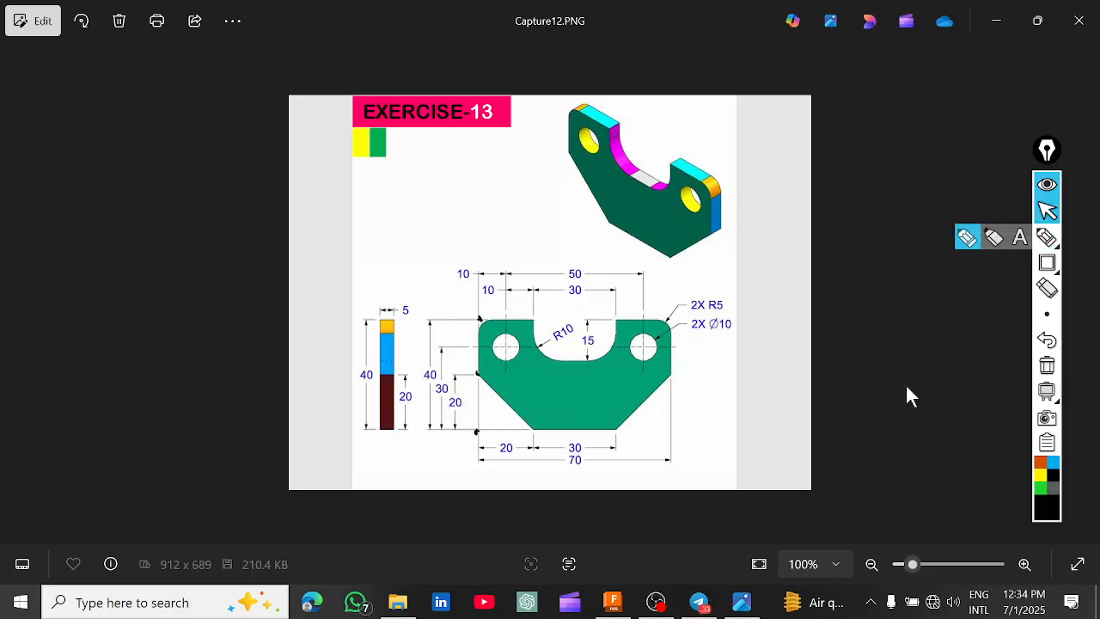
{"action": "left_click", "coordinate": [612, 603]}
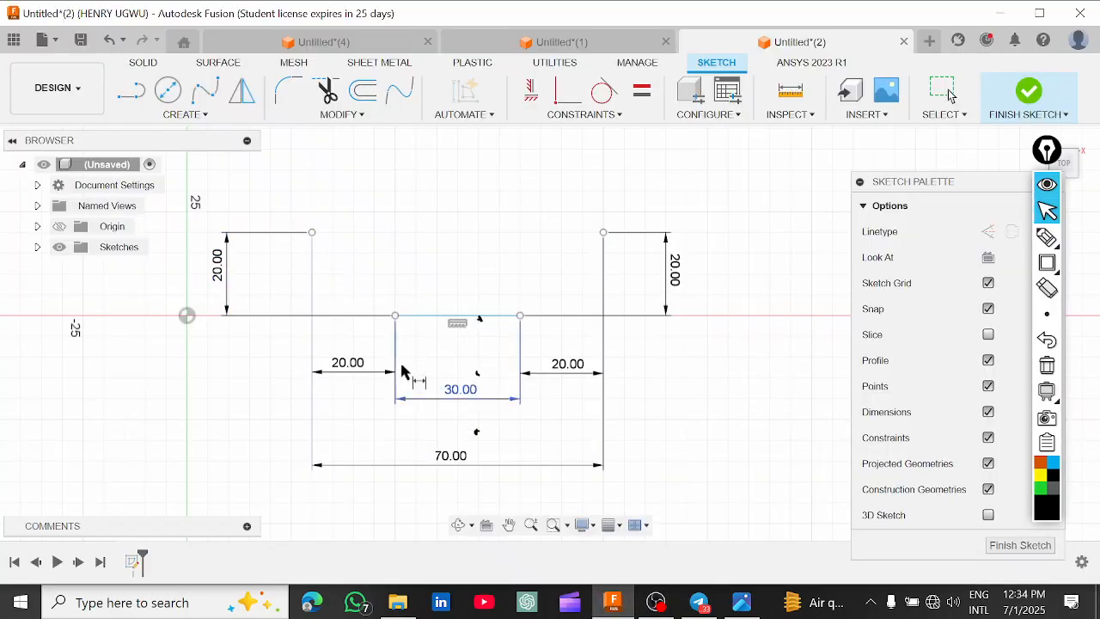
{"action": "scroll", "coordinate": [404, 365], "scroll_direction": "down", "scroll_amount": 3}
{"action": "middle_click_drag", "start_coordinate": [402, 325], "coordinate": [421, 406]}
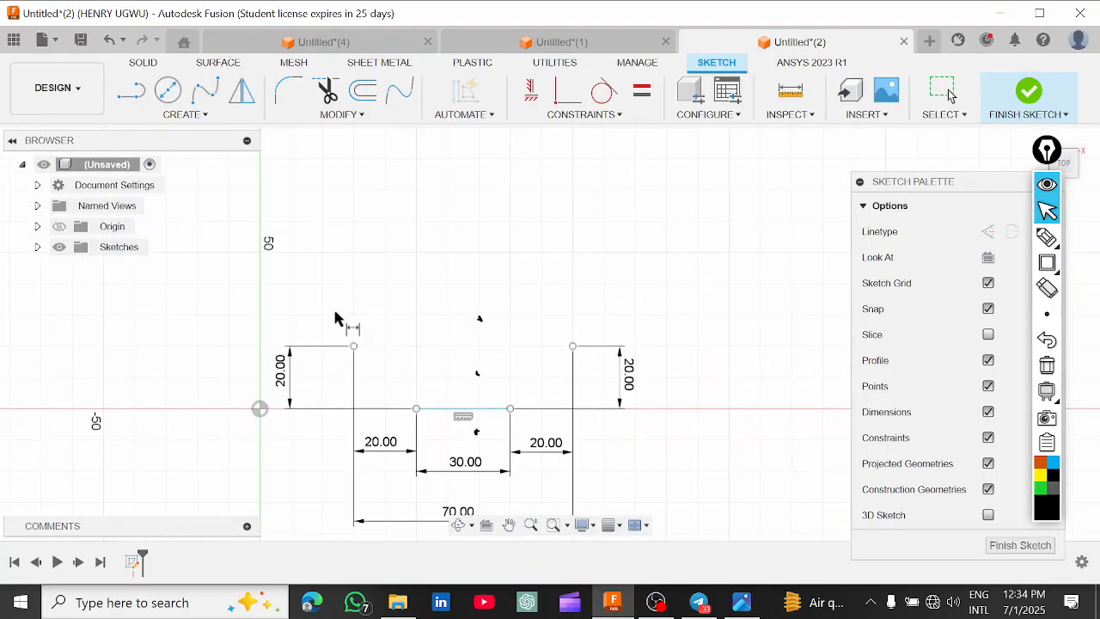
{"action": "left_click", "coordinate": [193, 119]}
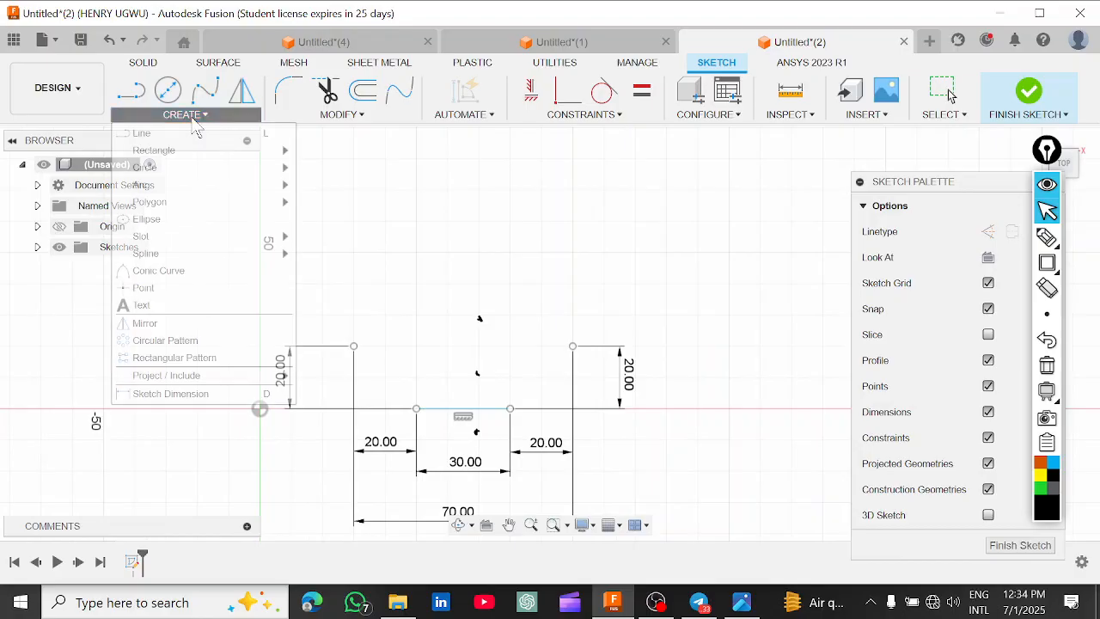
{"action": "left_click", "coordinate": [179, 289]}
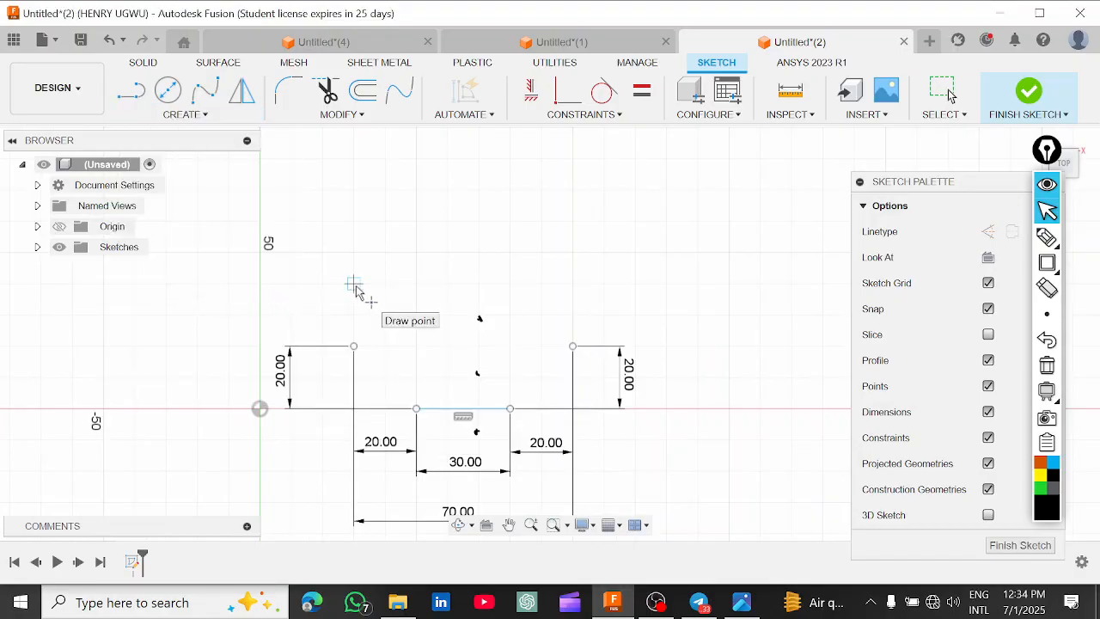
{"action": "scroll", "coordinate": [362, 297], "scroll_direction": "up", "scroll_amount": 5}
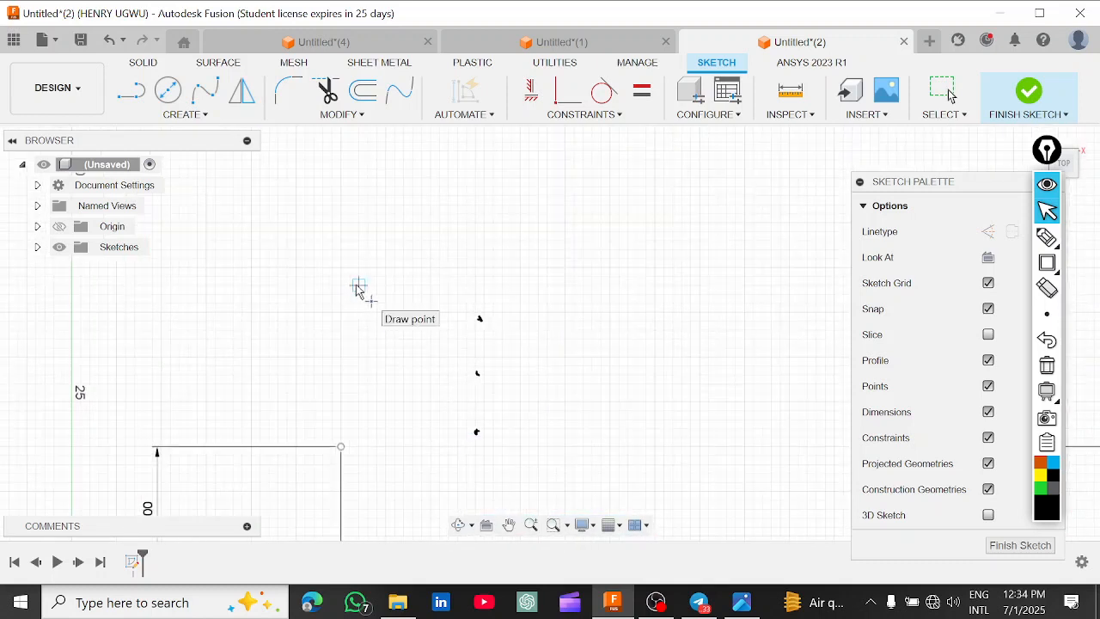
{"action": "left_click", "coordinate": [358, 285]}
{"action": "scroll", "coordinate": [395, 405], "scroll_direction": "down", "scroll_amount": 2}
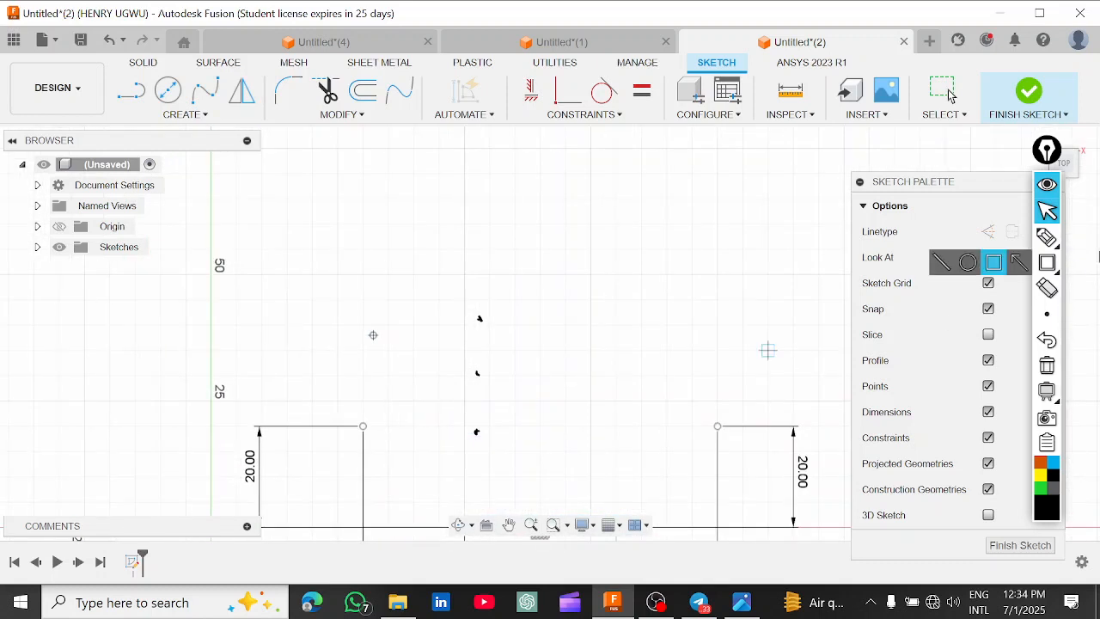
{"action": "scroll", "coordinate": [465, 343], "scroll_direction": "down", "scroll_amount": 1}
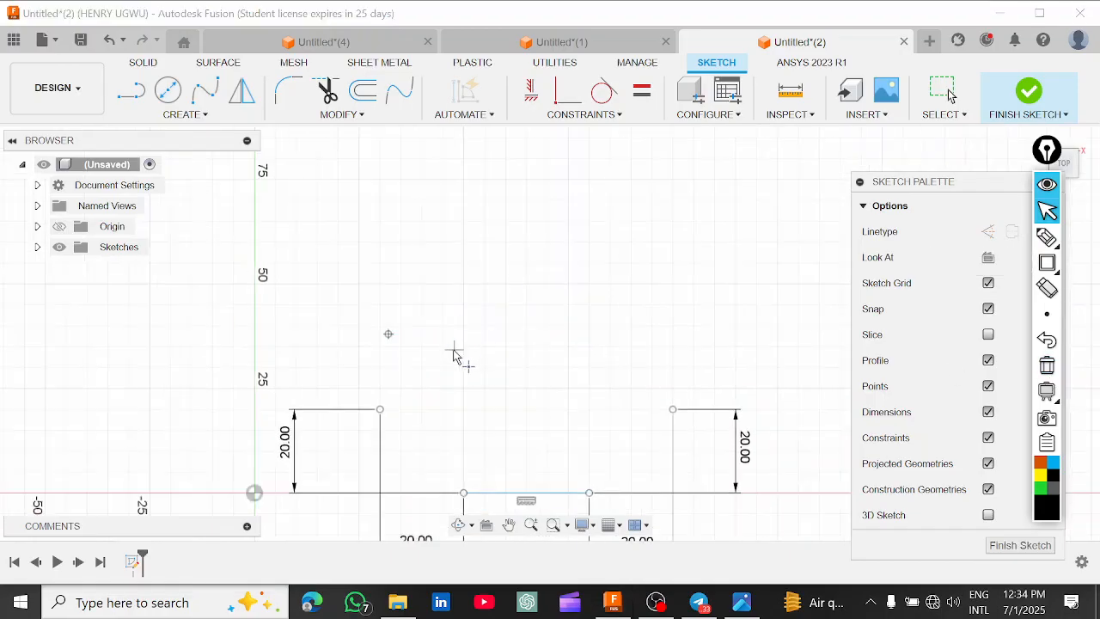
{"action": "scroll", "coordinate": [445, 302], "scroll_direction": "down", "scroll_amount": 1}
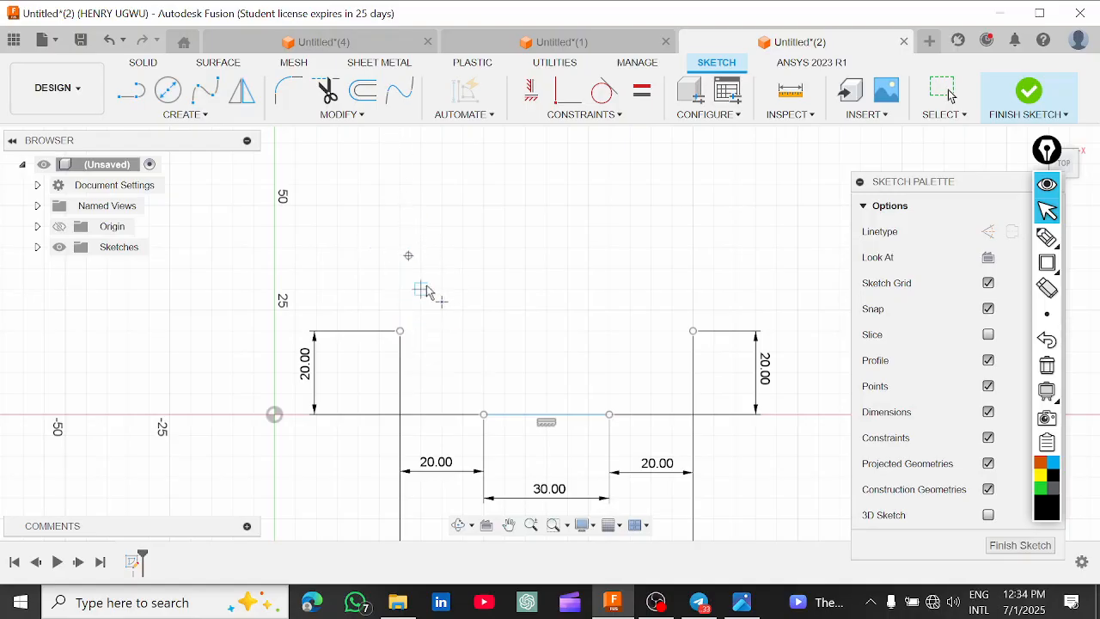
Align the new upper sketch point vertically with the left sketch point below it using a Horizontal/Vertical constraint.
{"action": "left_click", "coordinate": [532, 97]}
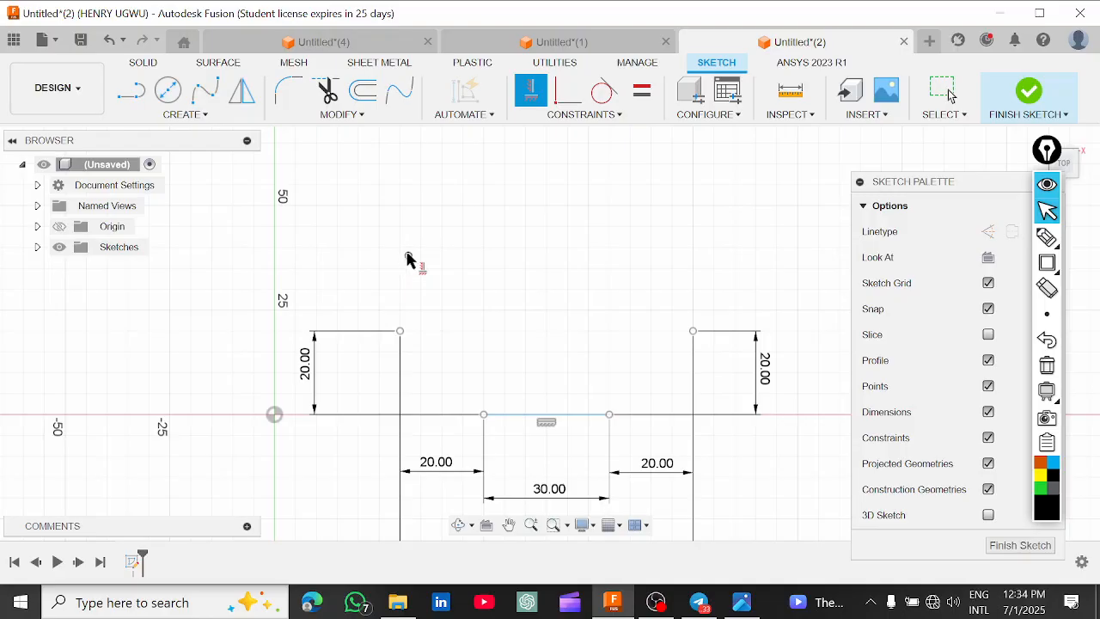
{"action": "left_click", "coordinate": [400, 332]}
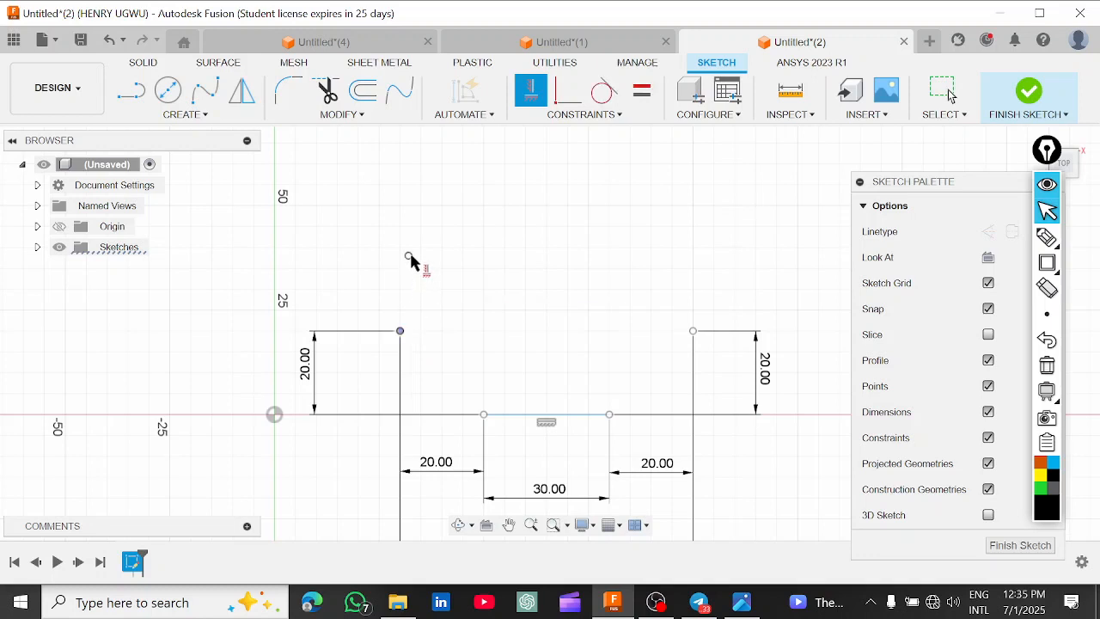
{"action": "left_click", "coordinate": [409, 256]}
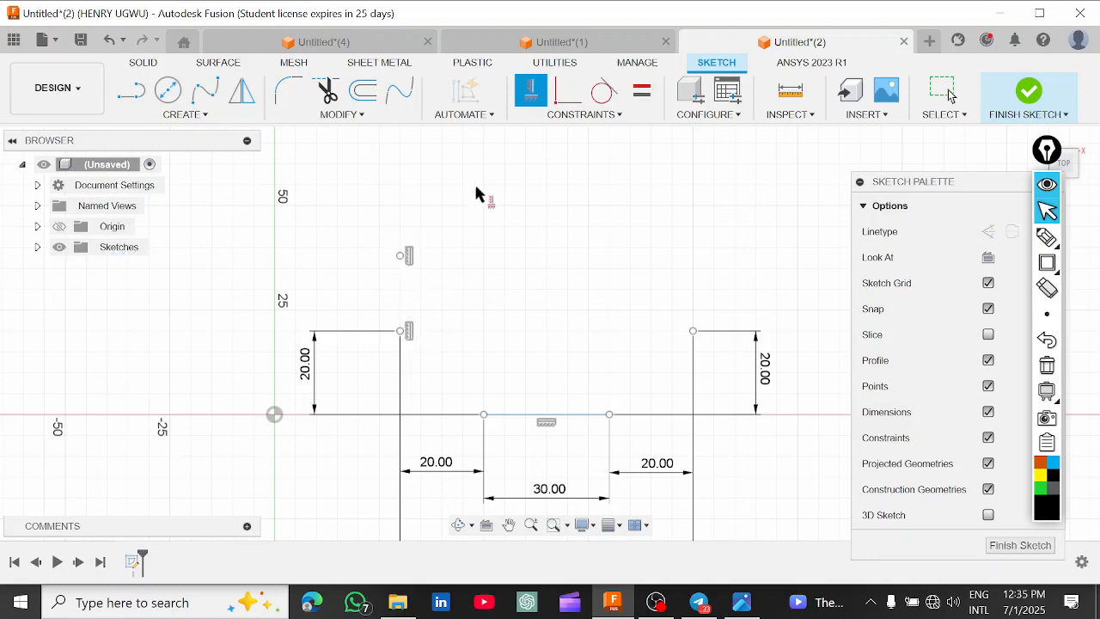
{"action": "left_click", "coordinate": [944, 91]}
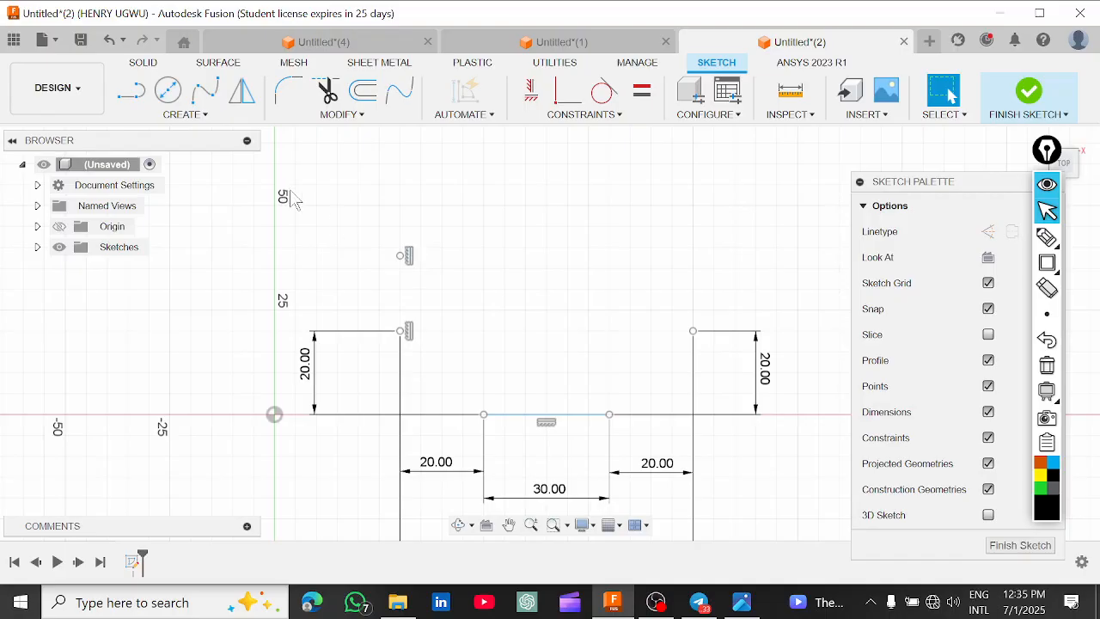
Add a 20 mm vertical dimension between the upper-left sketch point and the left point below it, placed outside the points.
{"action": "left_click", "coordinate": [184, 114]}
{"action": "left_click", "coordinate": [185, 401]}
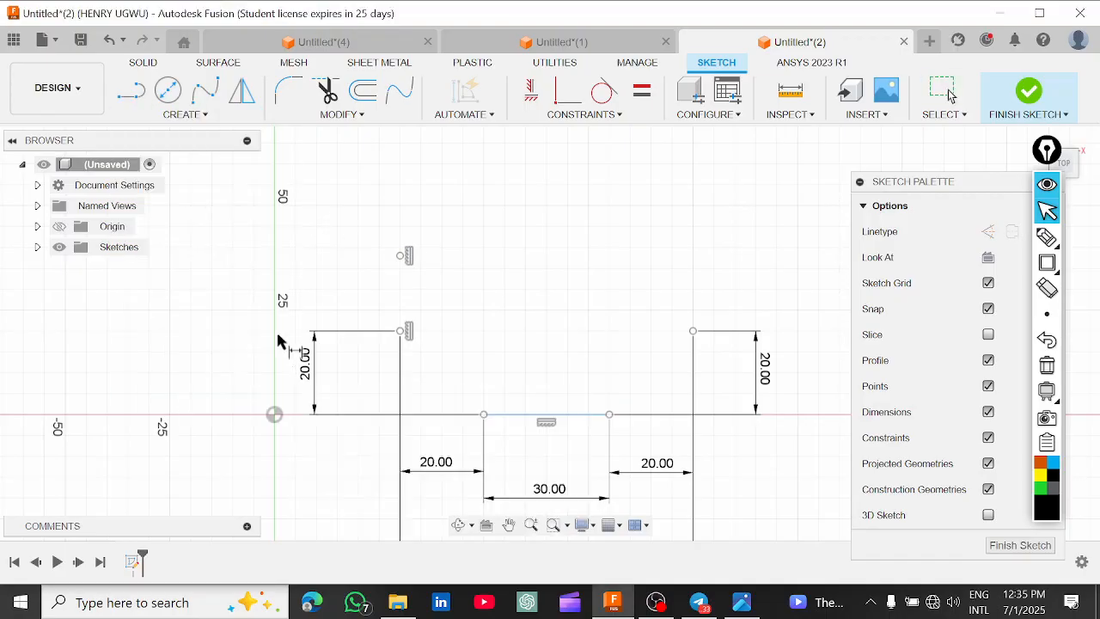
{"action": "left_click", "coordinate": [399, 255]}
{"action": "left_click", "coordinate": [322, 293]}
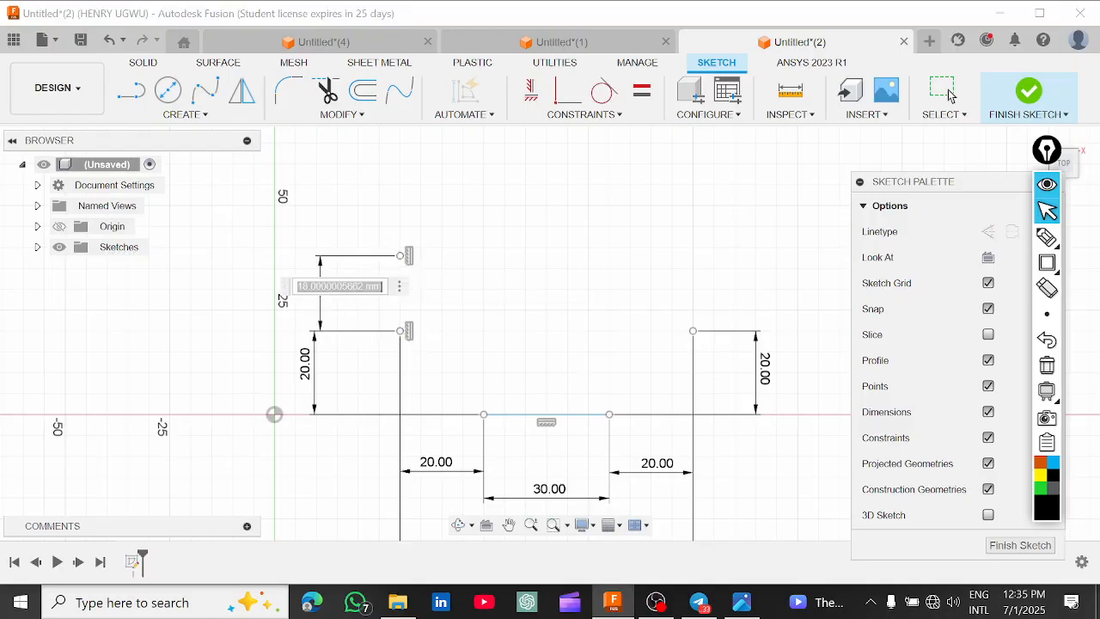
{"action": "type", "text": "20"}
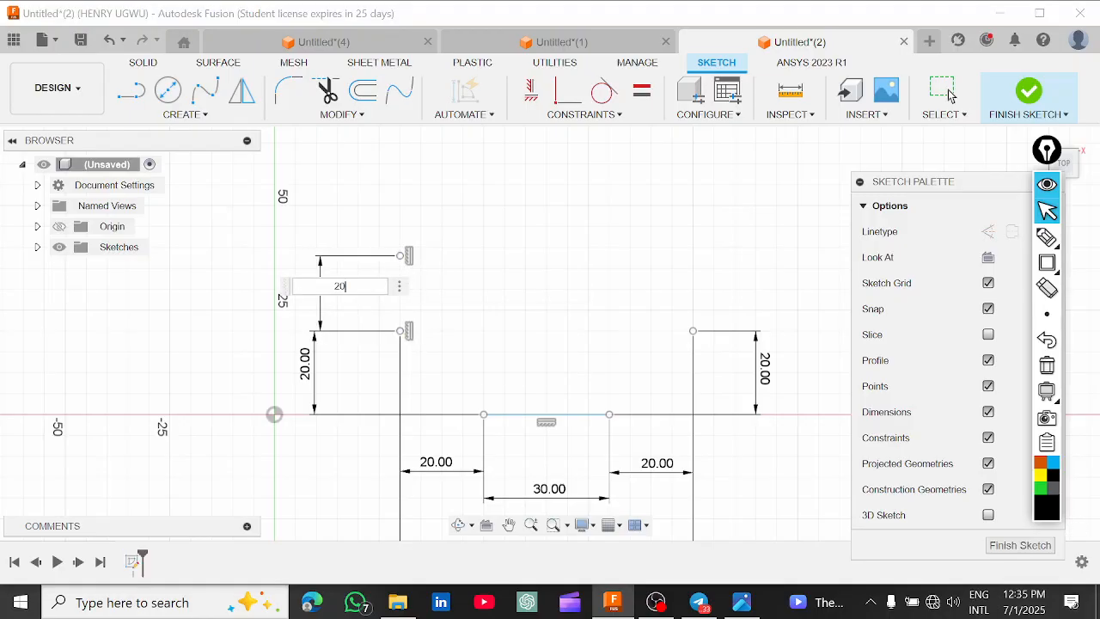
{"action": "key", "text": "Return"}
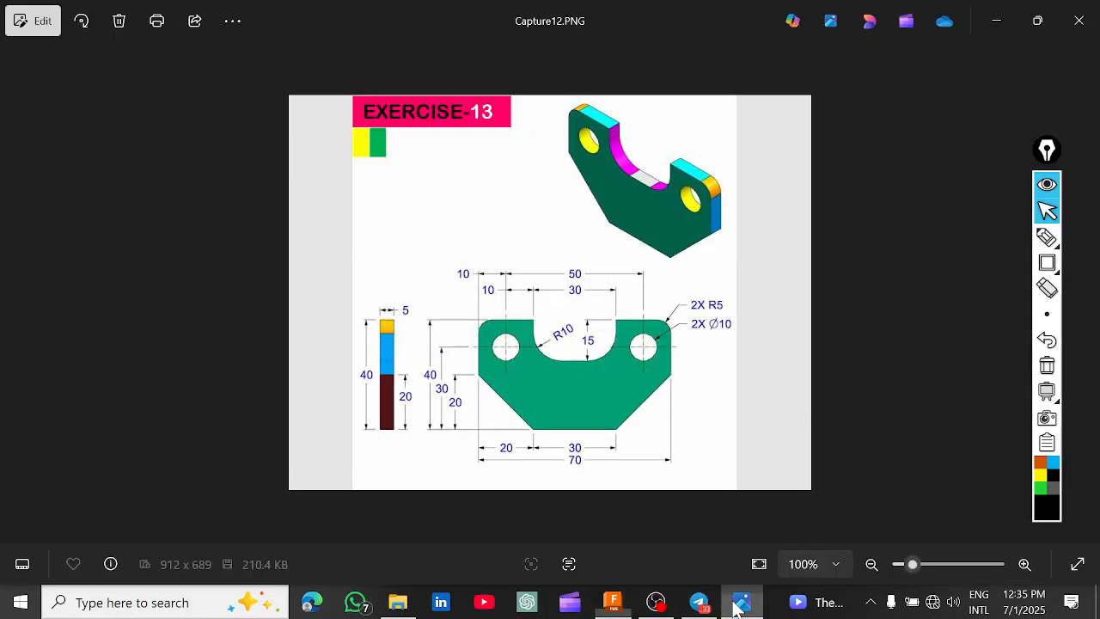
Check the reference drawing, then place a sketch point about 25 mm to the right of the upper-left point and slightly above it.
{"action": "left_click", "coordinate": [736, 602]}
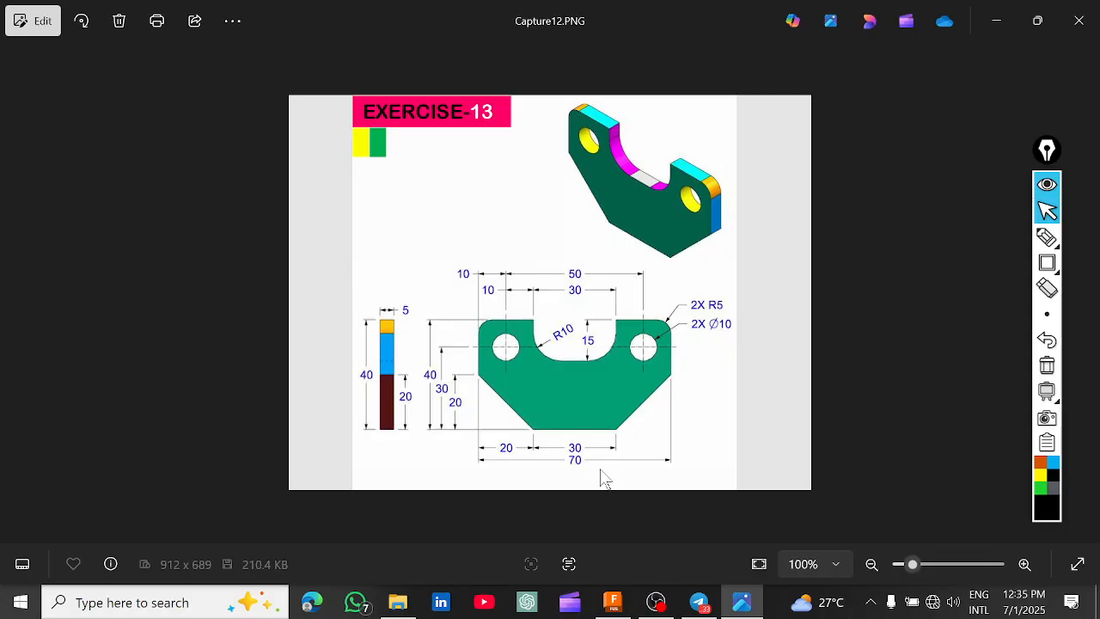
{"action": "left_click", "coordinate": [613, 601]}
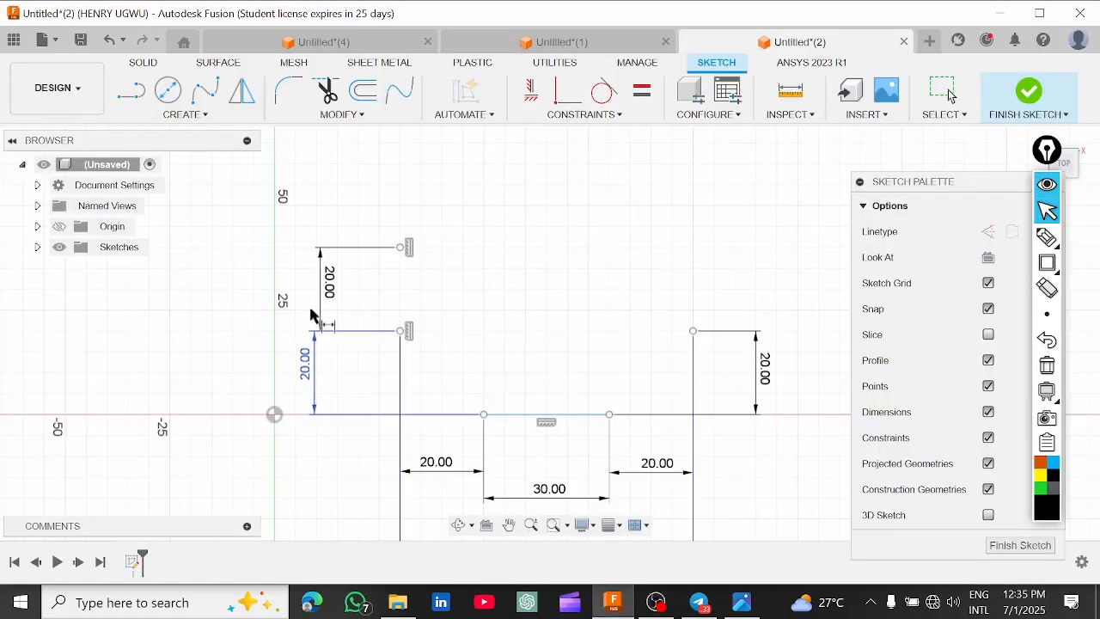
{"action": "scroll", "coordinate": [412, 271], "scroll_direction": "up", "scroll_amount": 2}
{"action": "scroll", "coordinate": [495, 278], "scroll_direction": "down", "scroll_amount": 2}
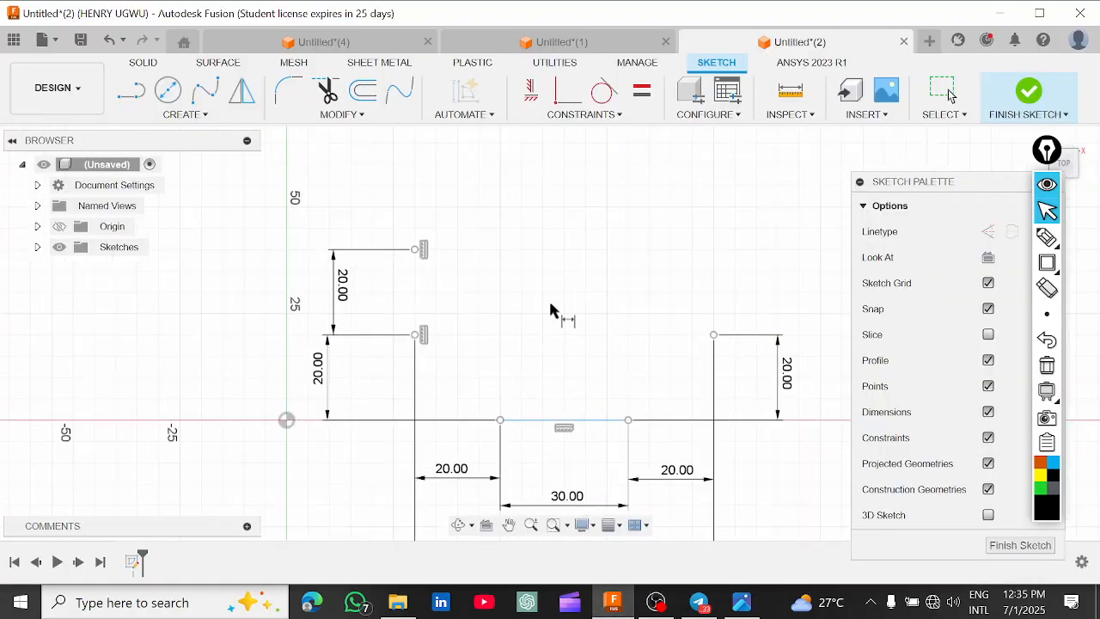
{"action": "middle_click_drag", "start_coordinate": [551, 309], "coordinate": [486, 289]}
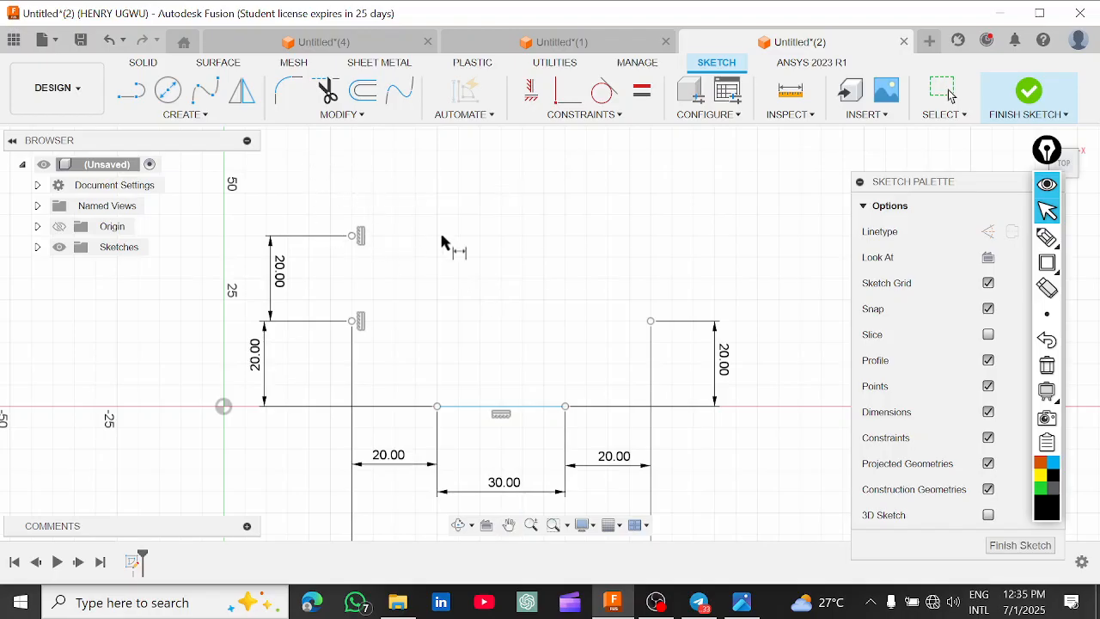
{"action": "left_click", "coordinate": [198, 115]}
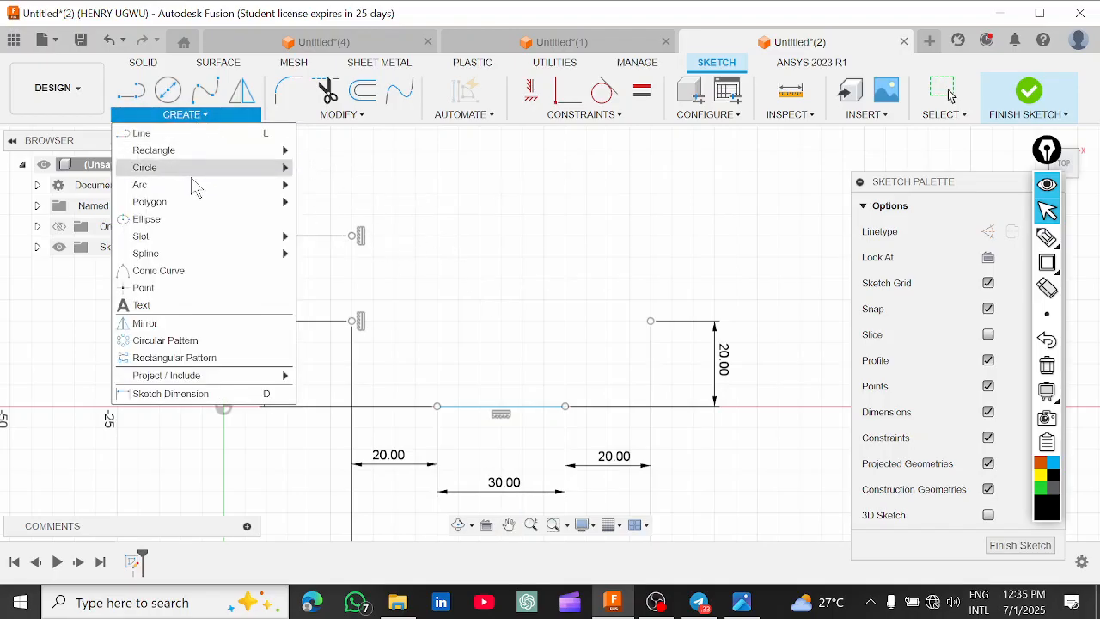
{"action": "left_click", "coordinate": [197, 288]}
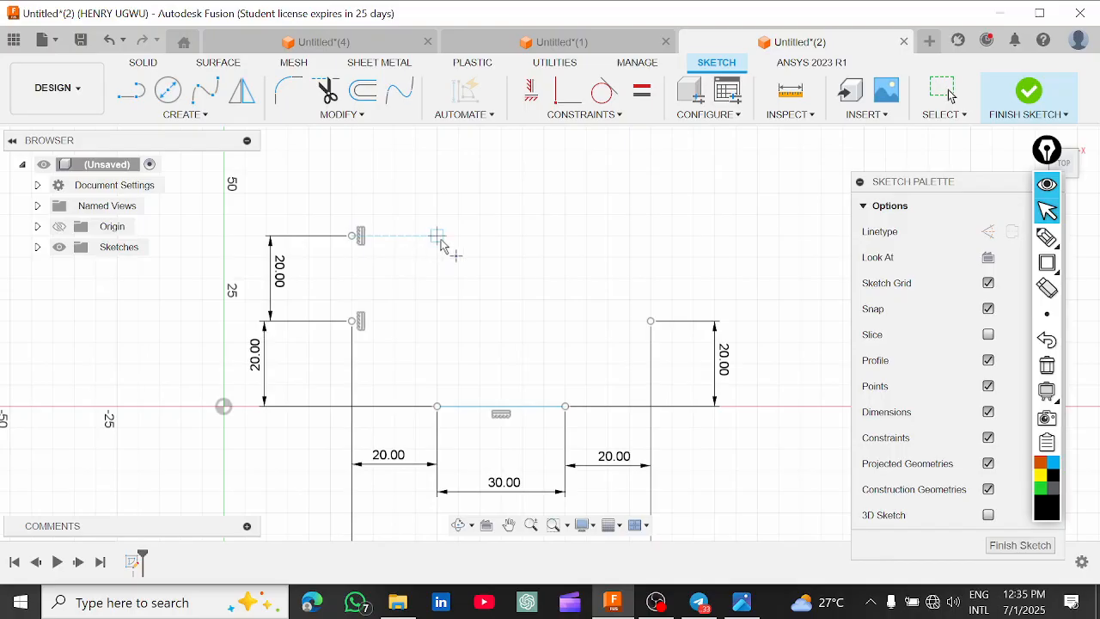
{"action": "scroll", "coordinate": [443, 245], "scroll_direction": "up", "scroll_amount": 5}
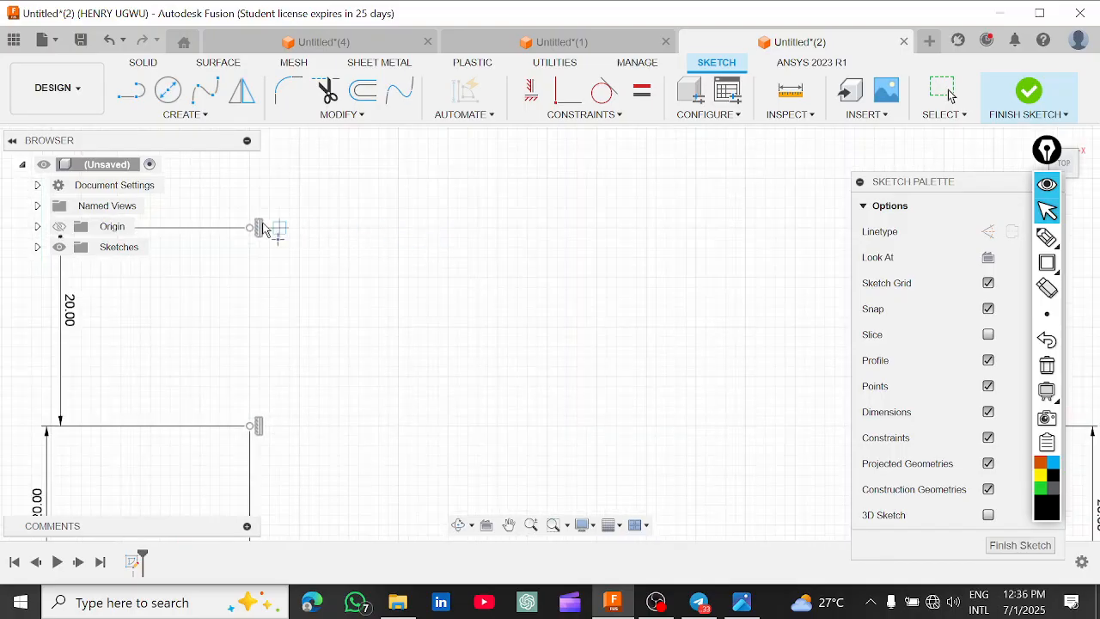
{"action": "left_click", "coordinate": [496, 209]}
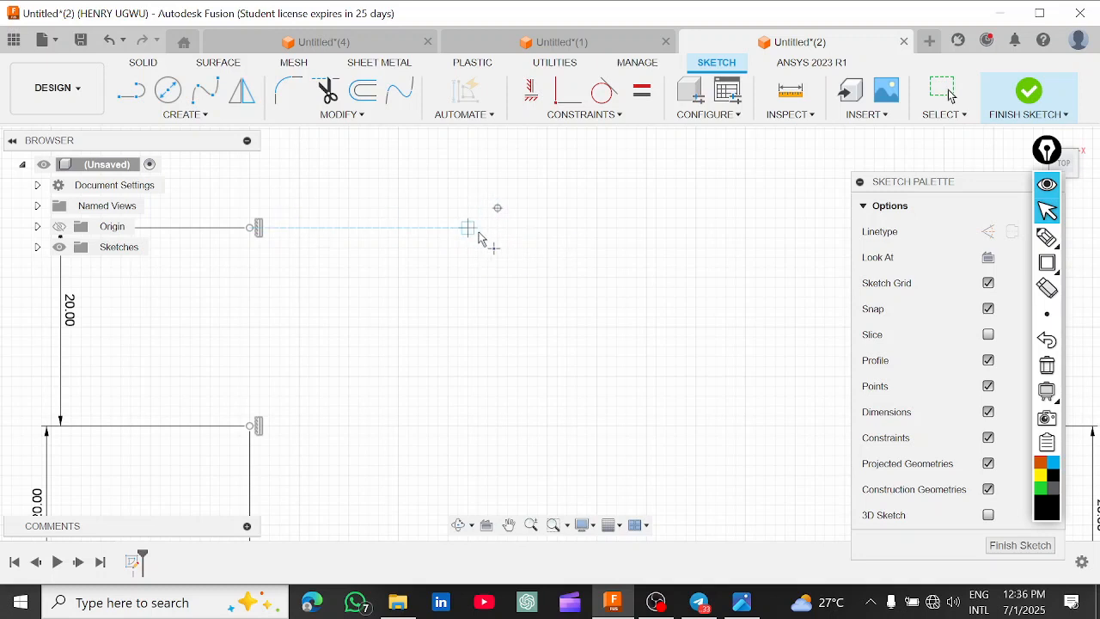
Align the new sketch point horizontally with the upper-left point using a Horizontal/Vertical constraint.
{"action": "left_click", "coordinate": [581, 116]}
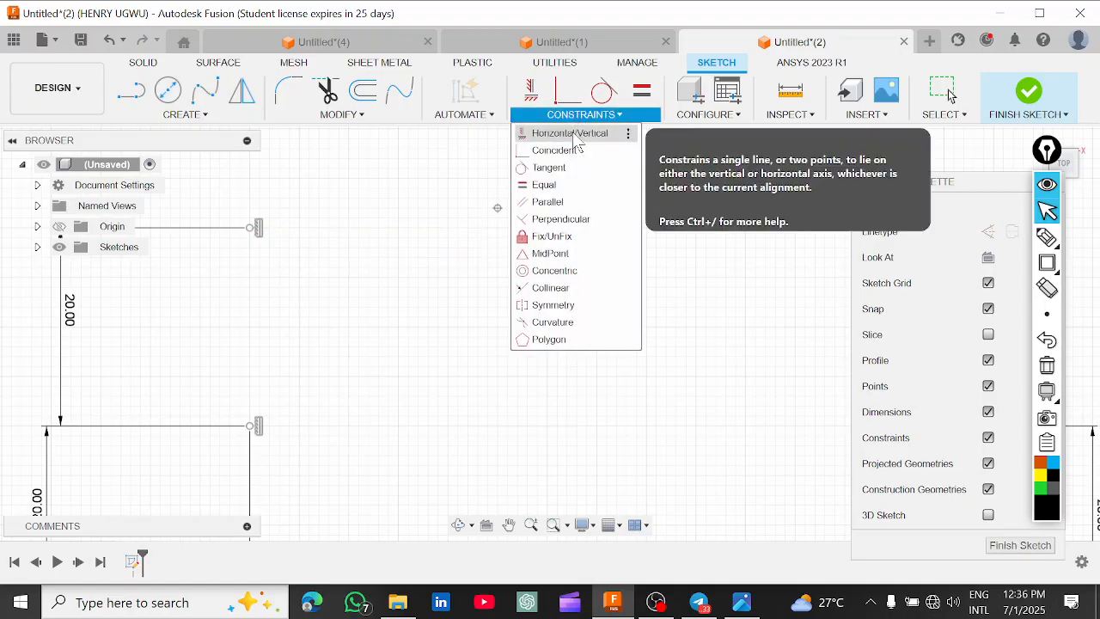
{"action": "left_click", "coordinate": [571, 135]}
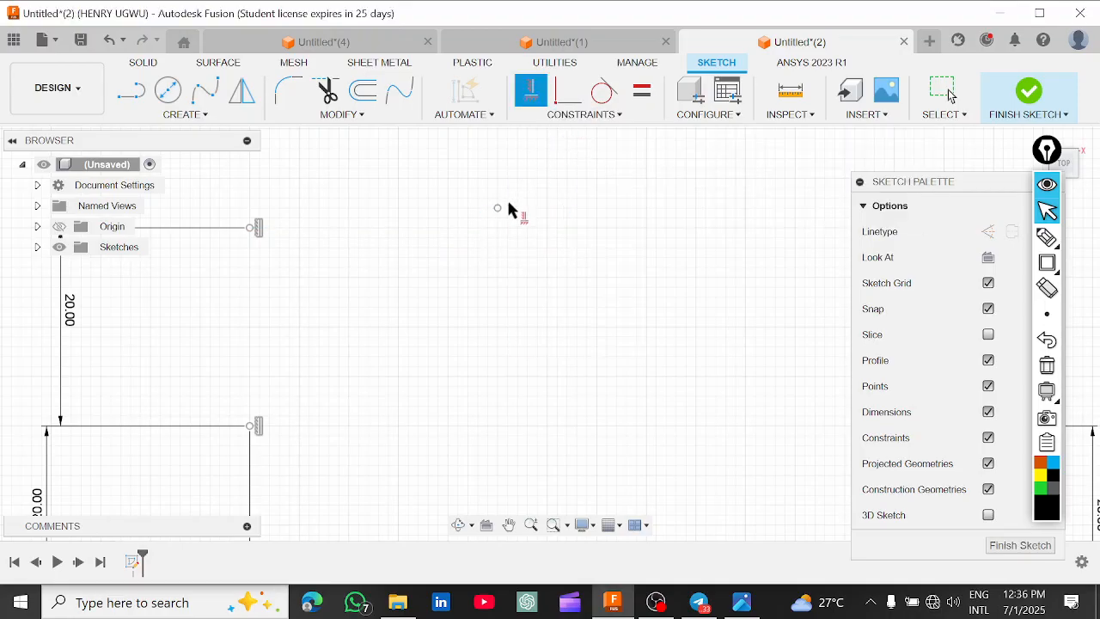
{"action": "left_click", "coordinate": [255, 228]}
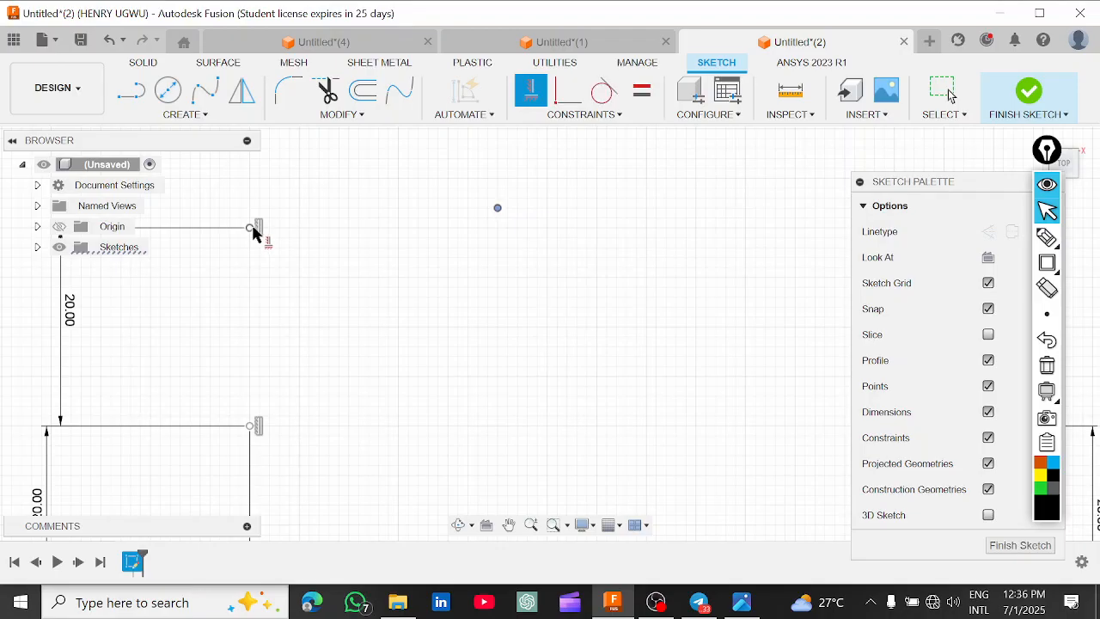
{"action": "scroll", "coordinate": [474, 305], "scroll_direction": "down", "scroll_amount": 3}
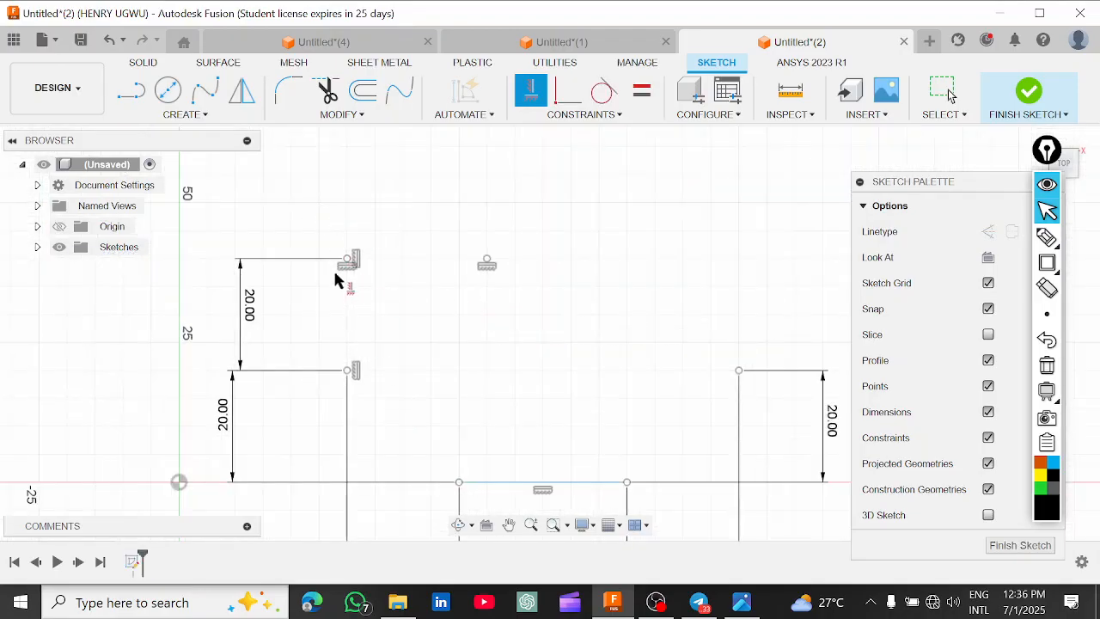
Check the reference drawing, then add a 20 mm horizontal dimension between the two upper sketch points, placed above them.
{"action": "left_click", "coordinate": [741, 602]}
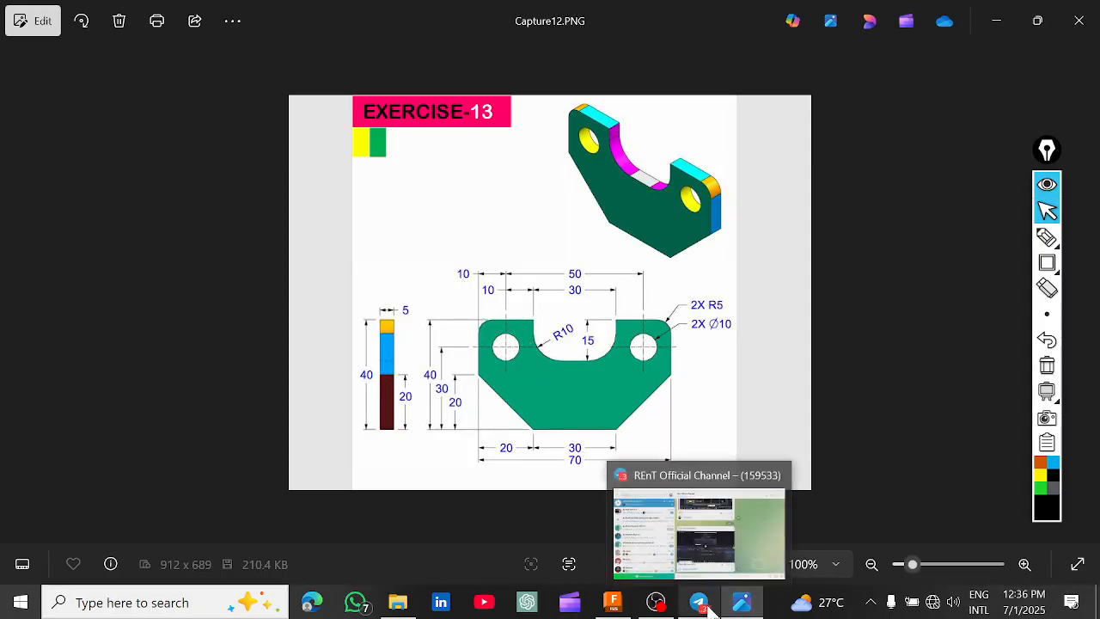
{"action": "left_click", "coordinate": [611, 605]}
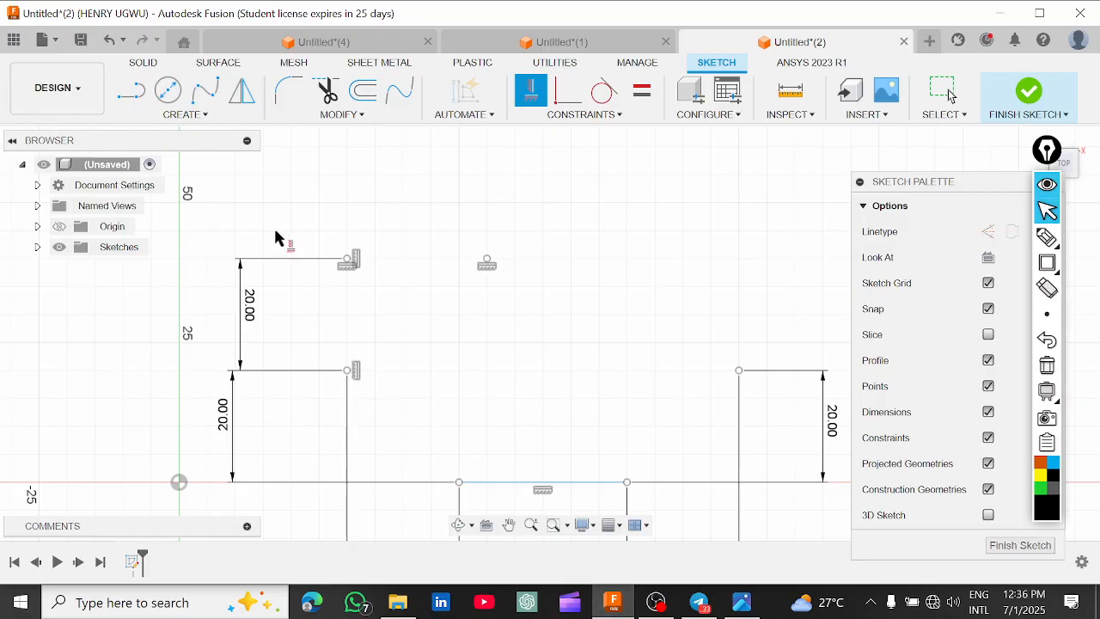
{"action": "left_click", "coordinate": [202, 120]}
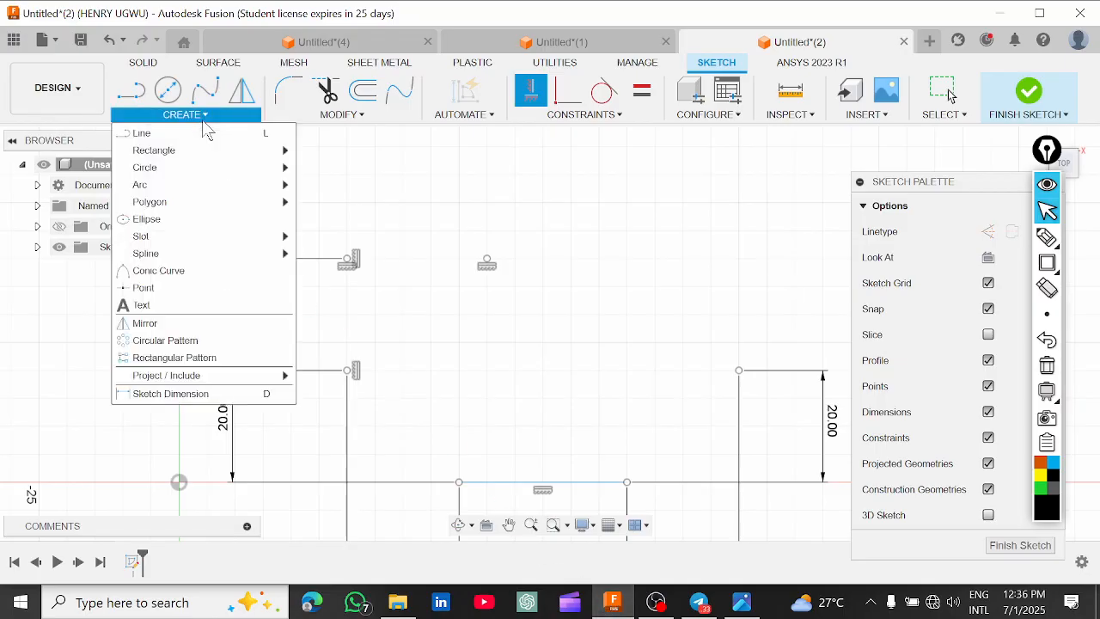
{"action": "left_click", "coordinate": [172, 394]}
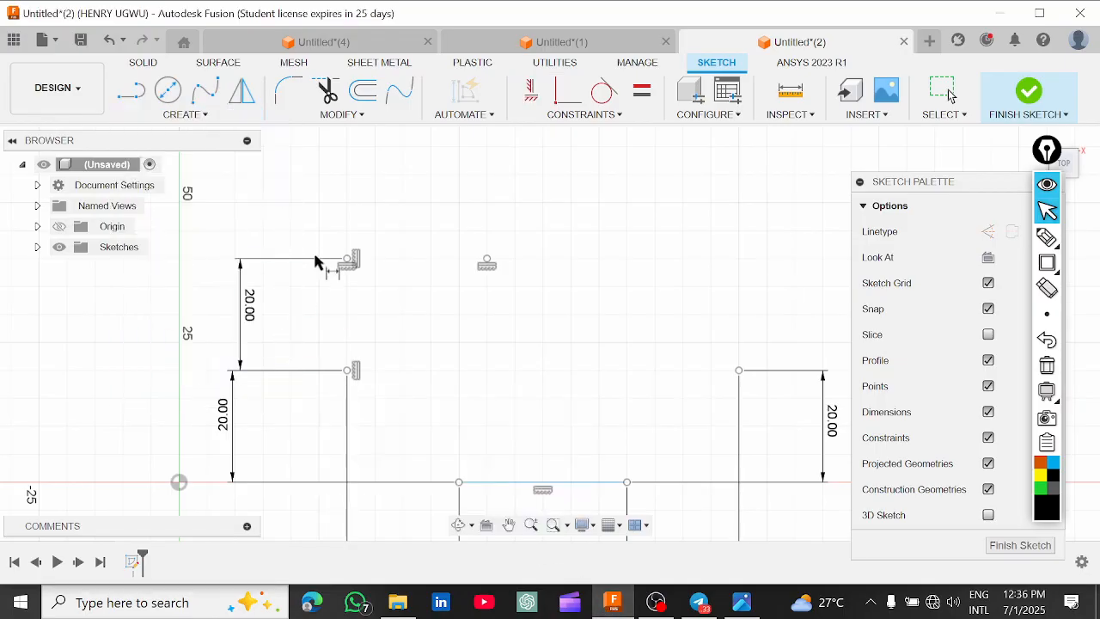
{"action": "left_click", "coordinate": [345, 259]}
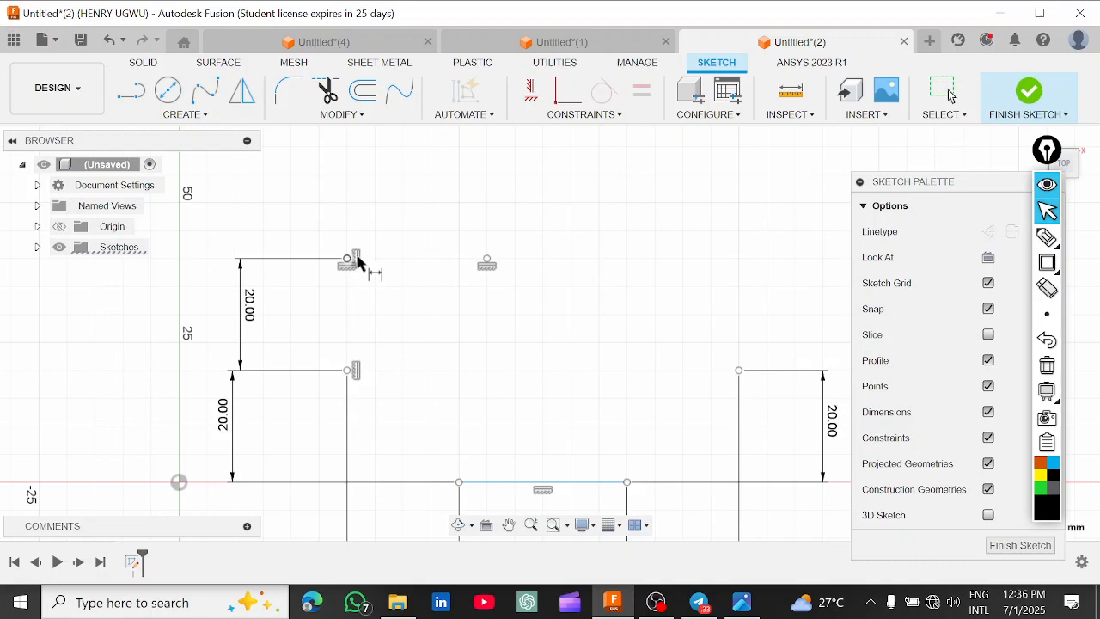
{"action": "left_click", "coordinate": [487, 259]}
{"action": "double_click", "coordinate": [414, 164]}
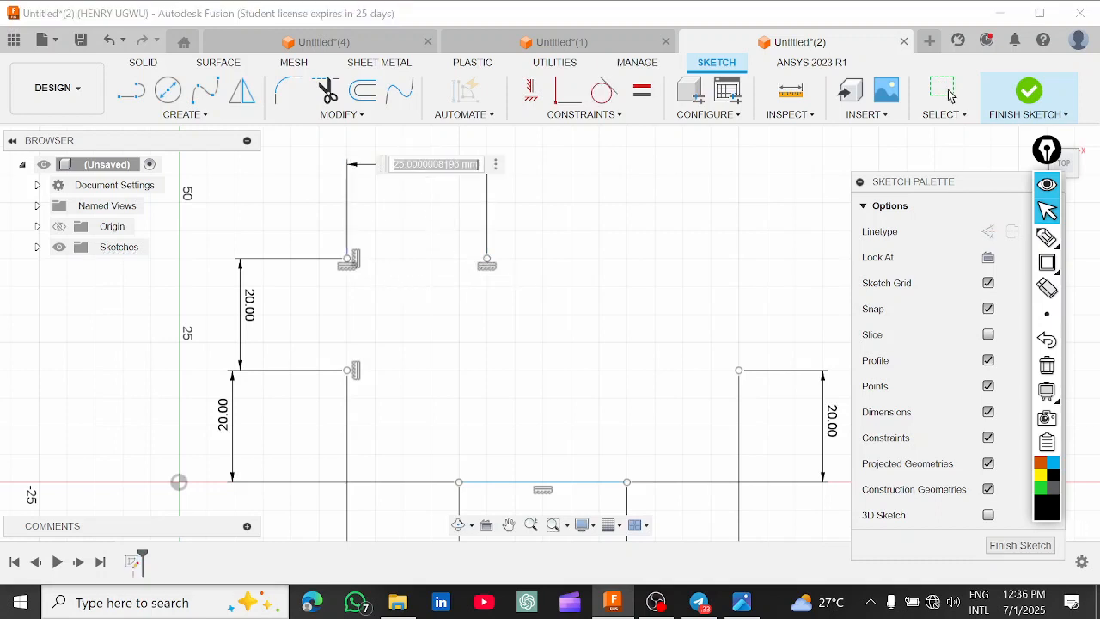
{"action": "type", "text": "20"}
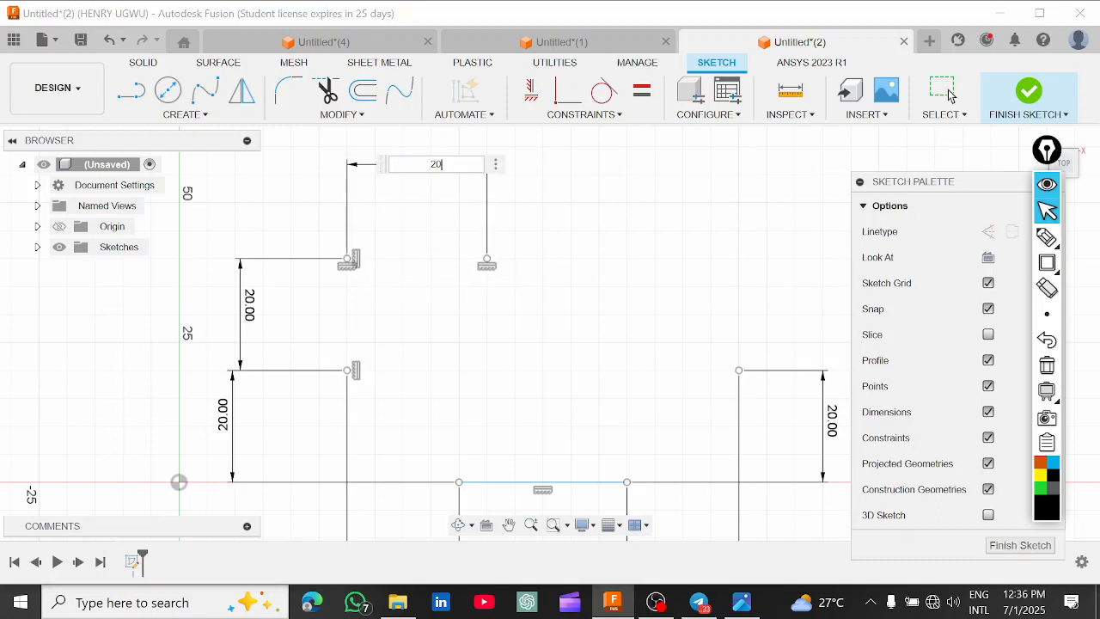
{"action": "key", "text": "Return"}
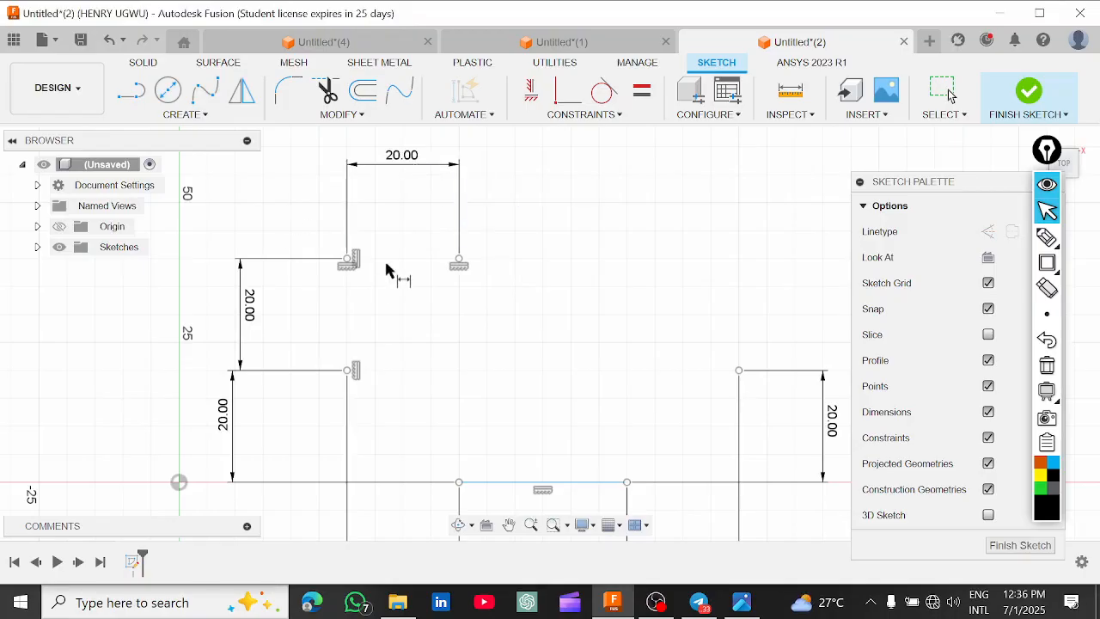
Draw connected lines from the upper inner point through the upper-left and lower-left points to the left end of the base line.
{"action": "scroll", "coordinate": [386, 270], "scroll_direction": "down", "scroll_amount": 2}
{"action": "scroll", "coordinate": [441, 304], "scroll_direction": "up", "scroll_amount": 3}
{"action": "scroll", "coordinate": [478, 325], "scroll_direction": "down", "scroll_amount": 3}
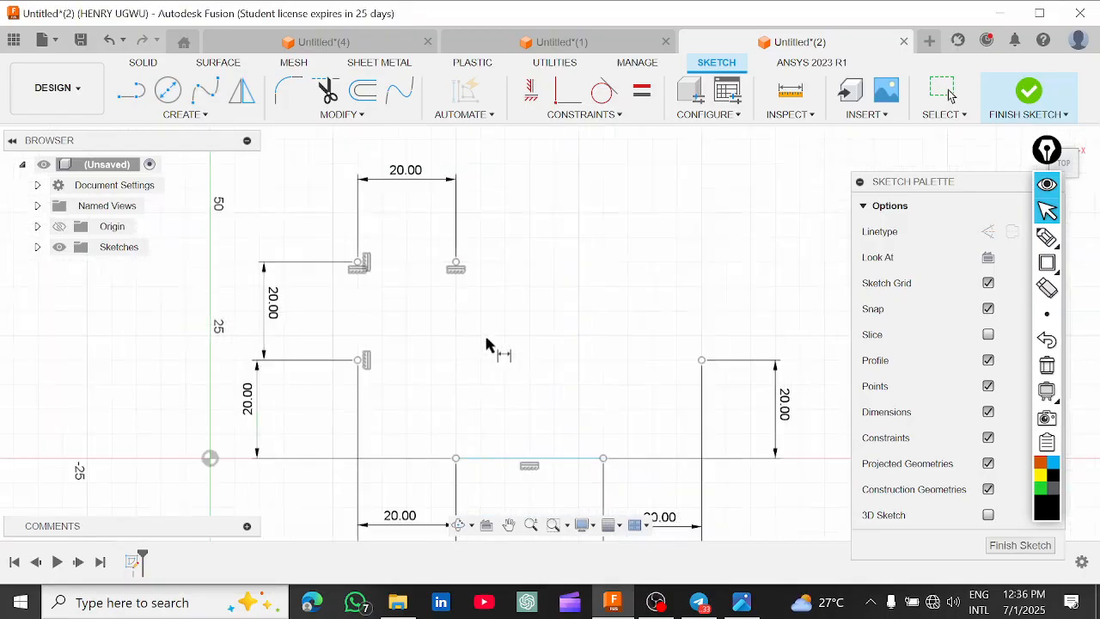
{"action": "middle_click_drag", "start_coordinate": [484, 341], "coordinate": [479, 306]}
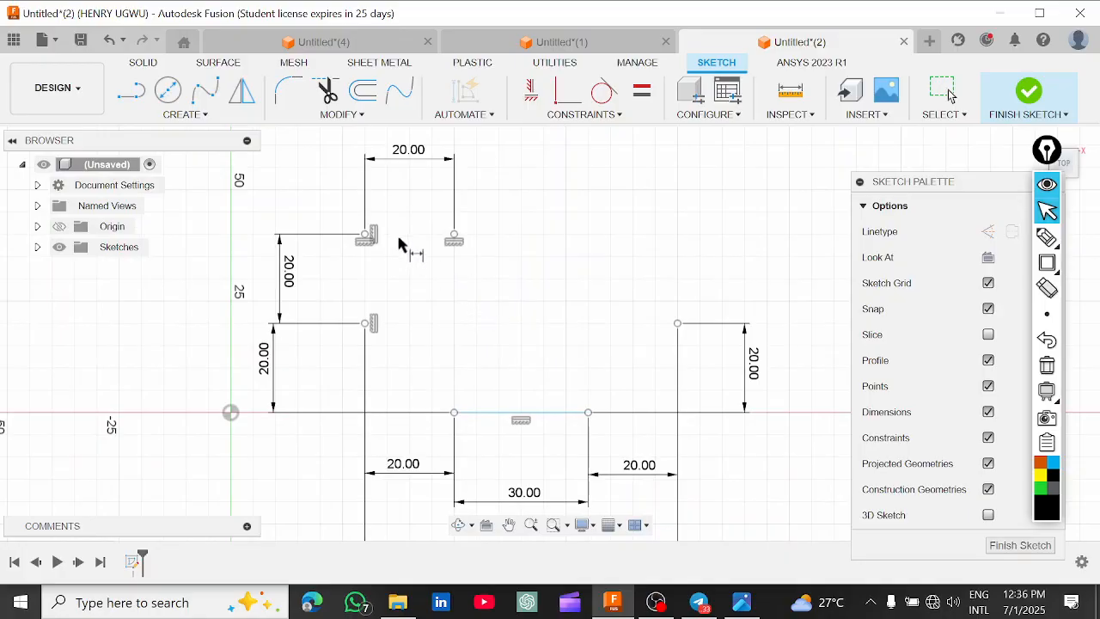
{"action": "left_click", "coordinate": [201, 115]}
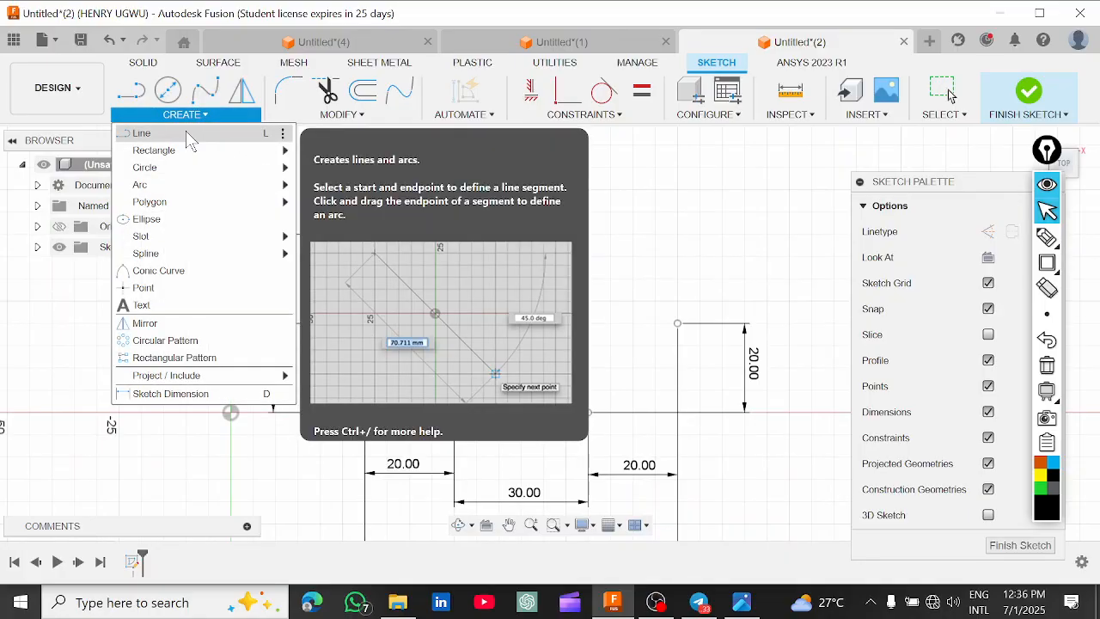
{"action": "left_click", "coordinate": [180, 135]}
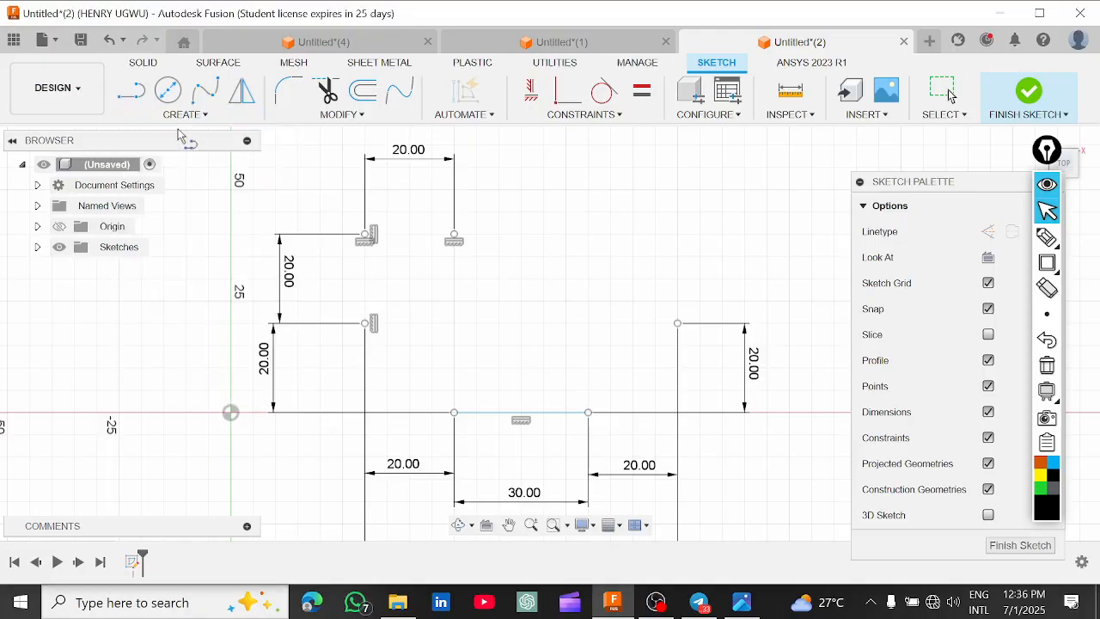
{"action": "left_click", "coordinate": [455, 240]}
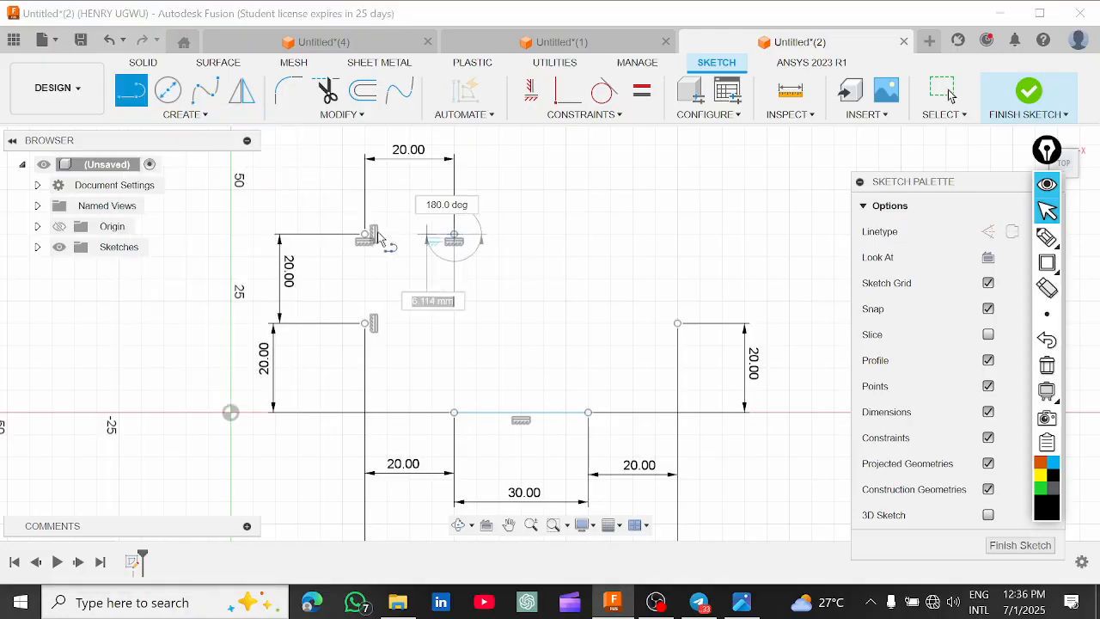
{"action": "left_click", "coordinate": [365, 234]}
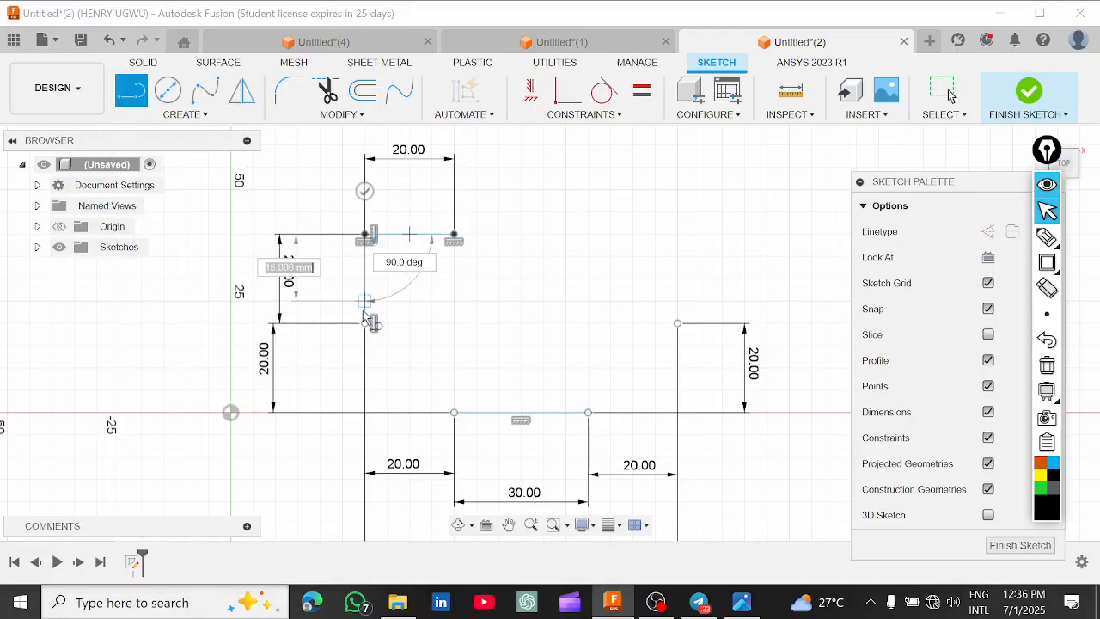
{"action": "left_click", "coordinate": [365, 324]}
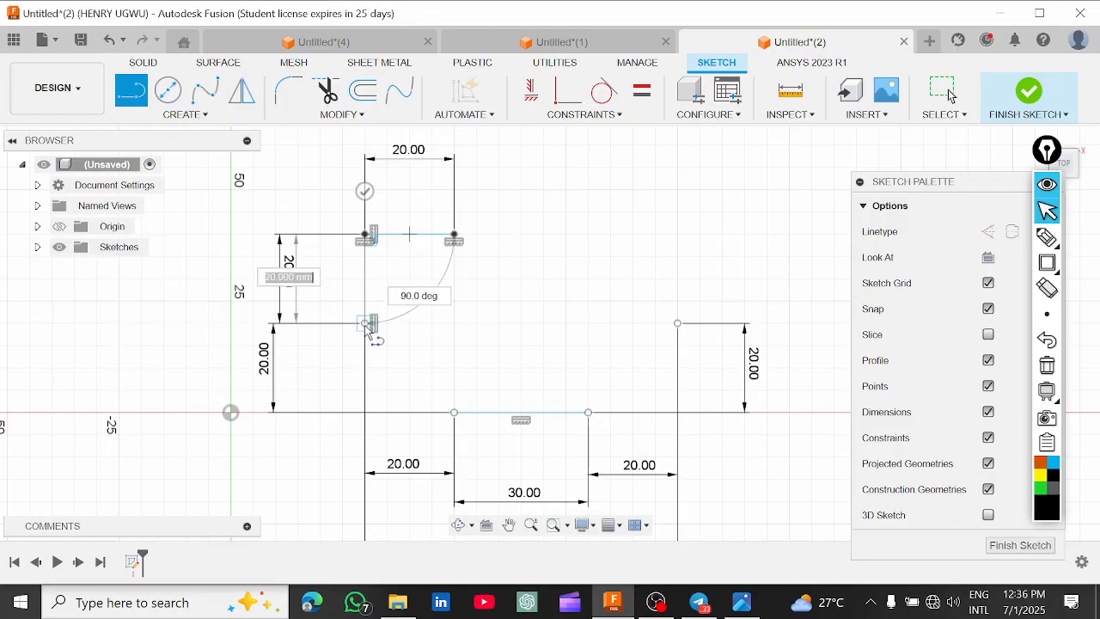
{"action": "left_click", "coordinate": [454, 411]}
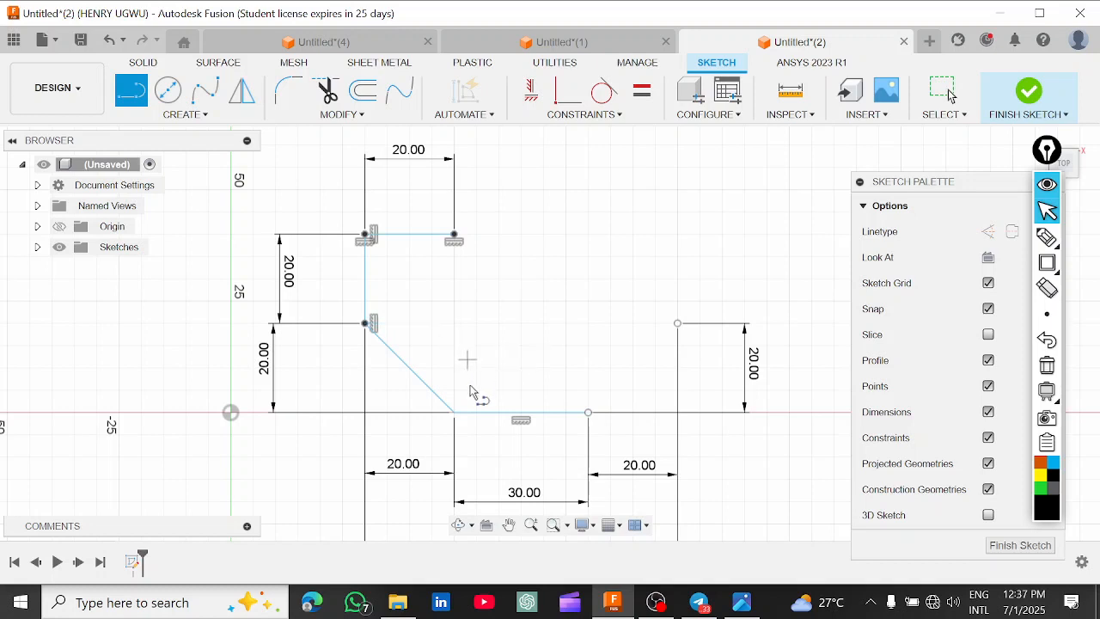
Draw a diagonal line from the right end of the base line to the right sketch point and finish the line chain.
{"action": "left_click", "coordinate": [588, 413]}
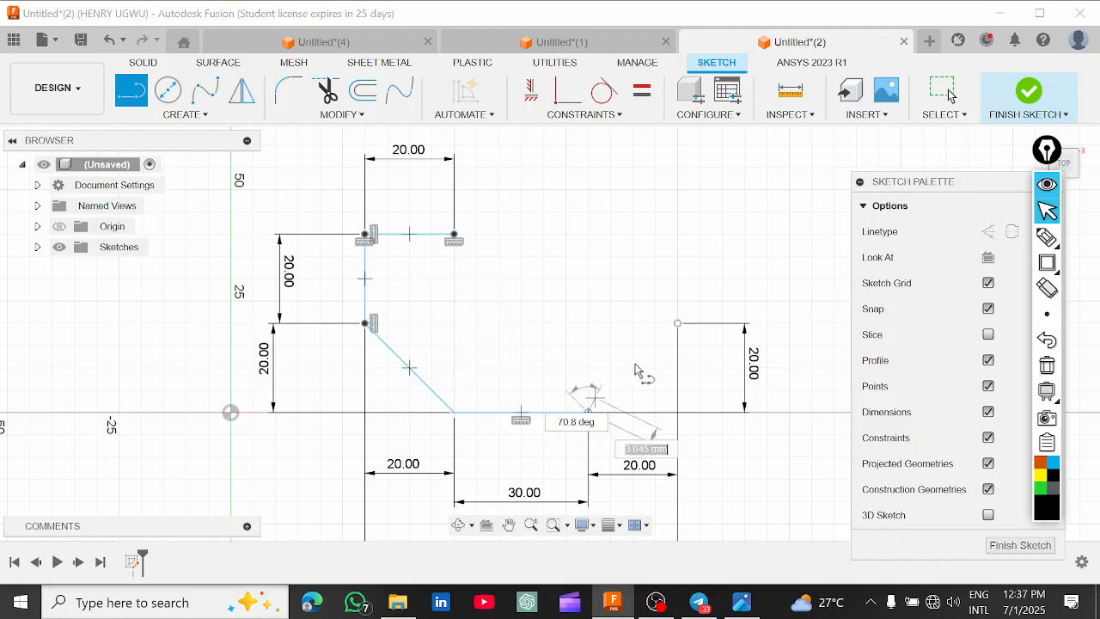
{"action": "left_click", "coordinate": [677, 324]}
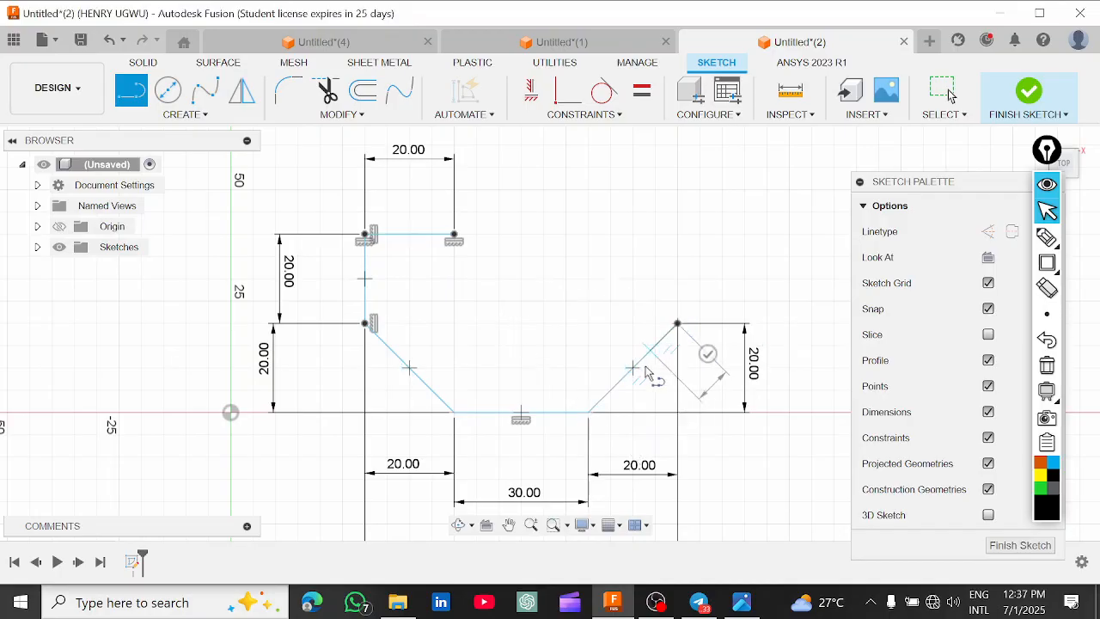
{"action": "left_click", "coordinate": [707, 354]}
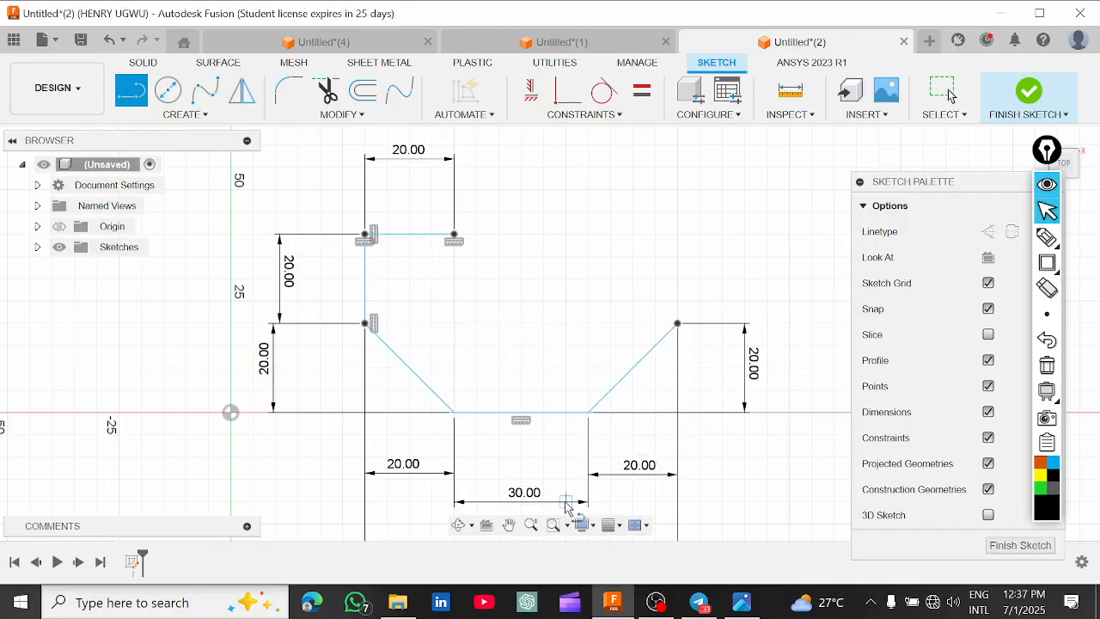
Check the reference drawing, then draw a 15 mm line downward from the upper inner point, slanted slightly to the right.
{"action": "left_click", "coordinate": [742, 603]}
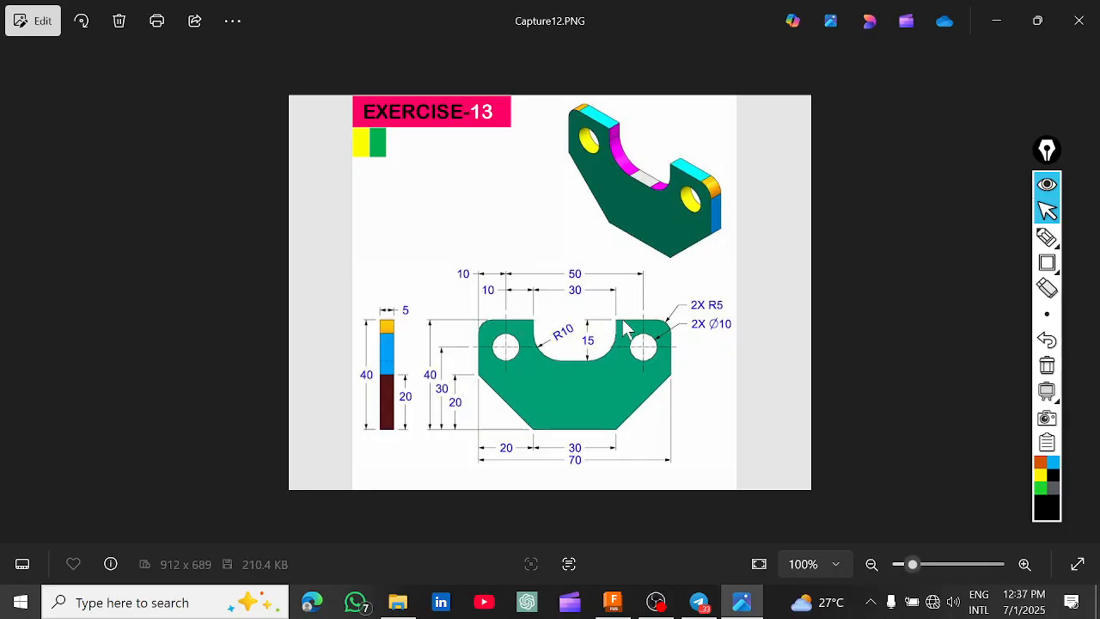
{"action": "left_click", "coordinate": [614, 604]}
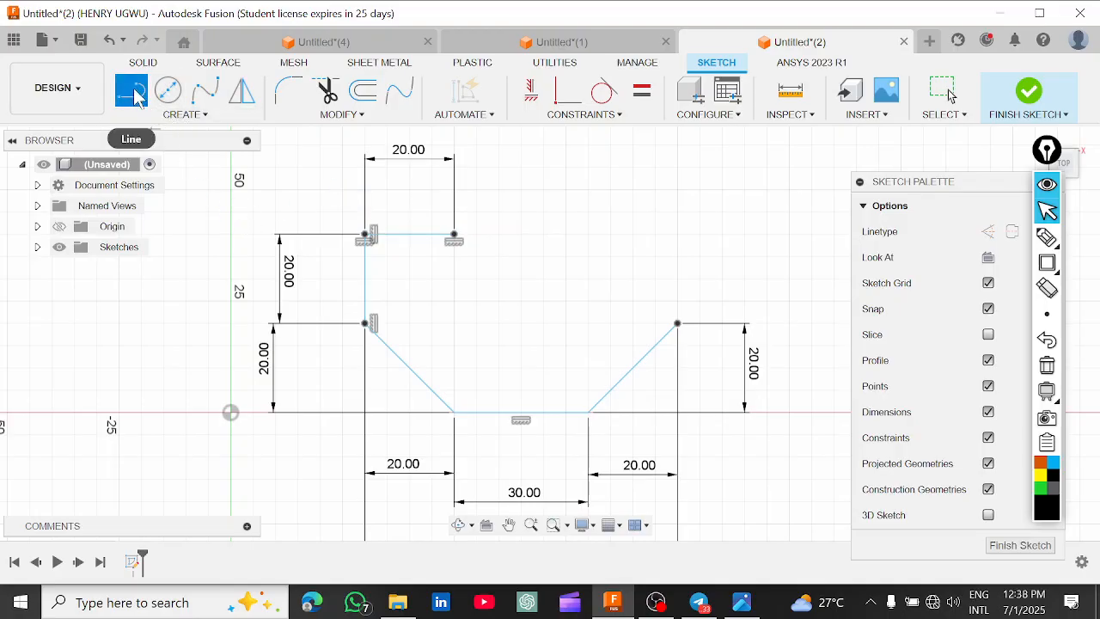
{"action": "left_click", "coordinate": [174, 114]}
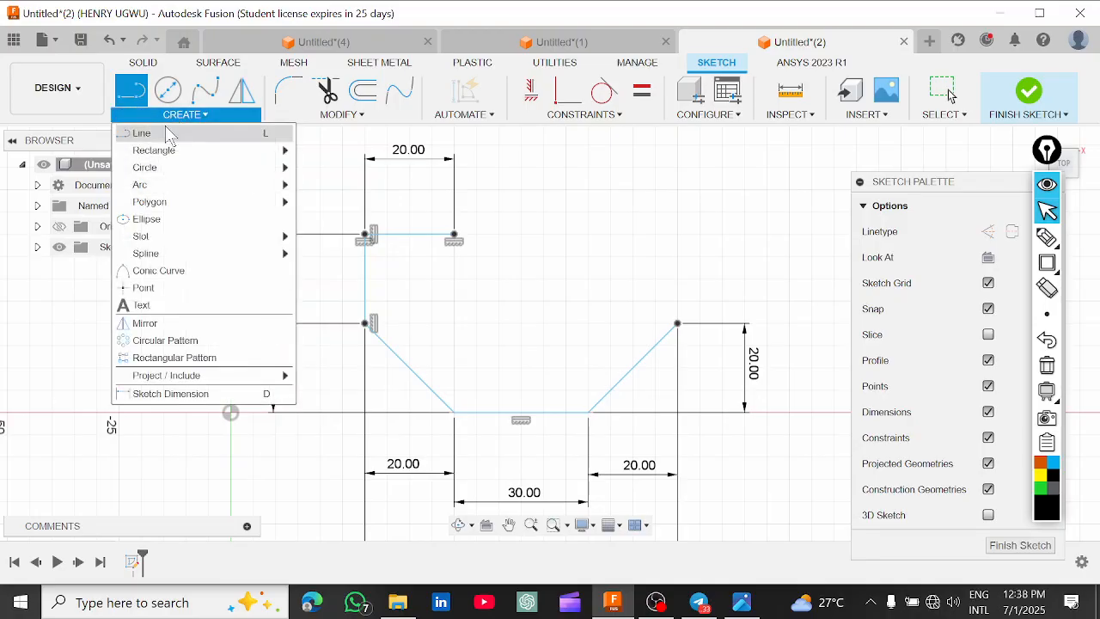
{"action": "left_click", "coordinate": [166, 132]}
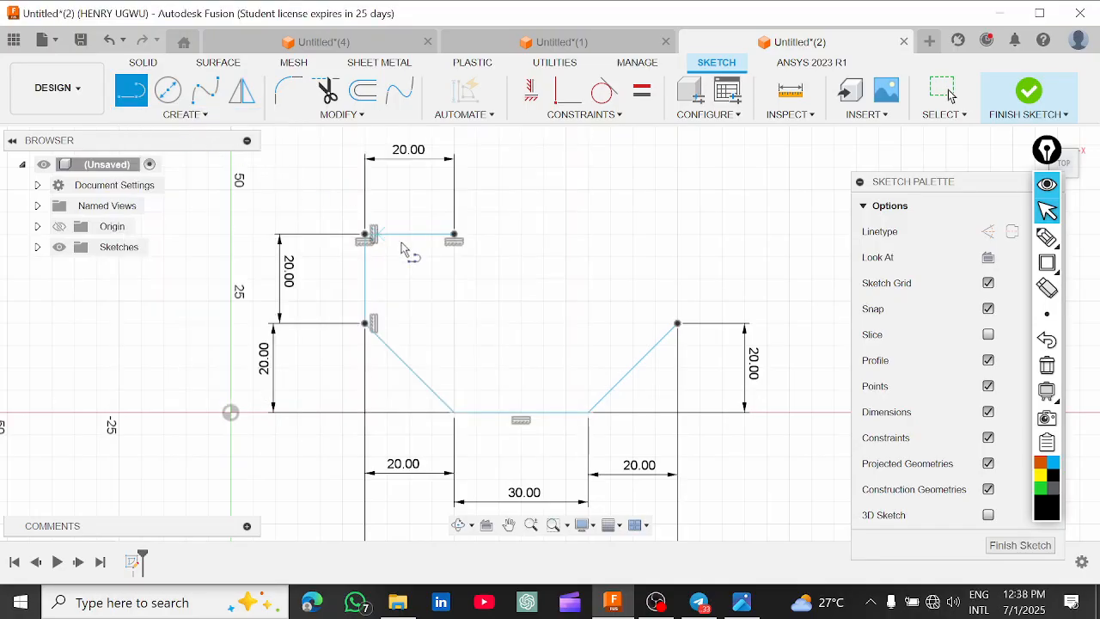
{"action": "left_click", "coordinate": [454, 238]}
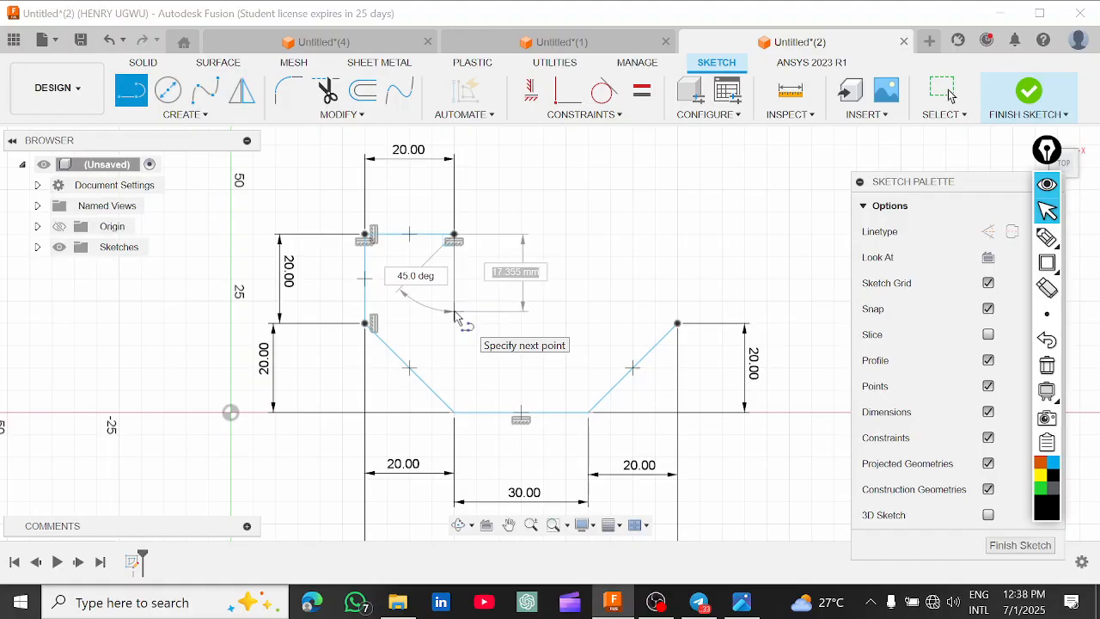
{"action": "type", "text": "15"}
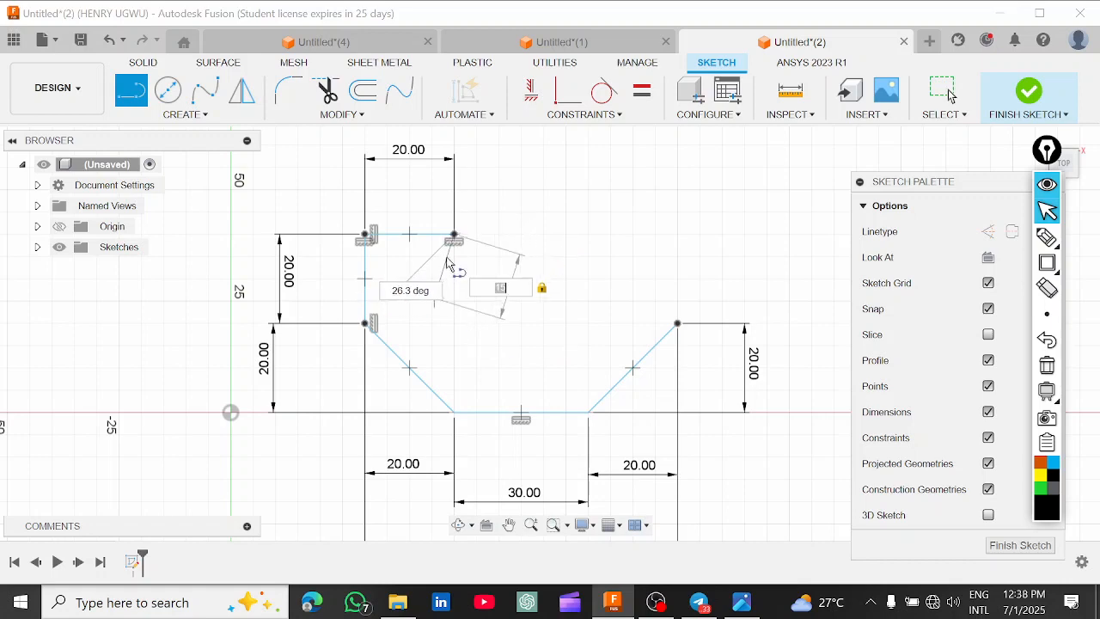
{"action": "scroll", "coordinate": [458, 292], "scroll_direction": "up", "scroll_amount": 2}
{"action": "scroll", "coordinate": [458, 292], "scroll_direction": "up", "scroll_amount": 3}
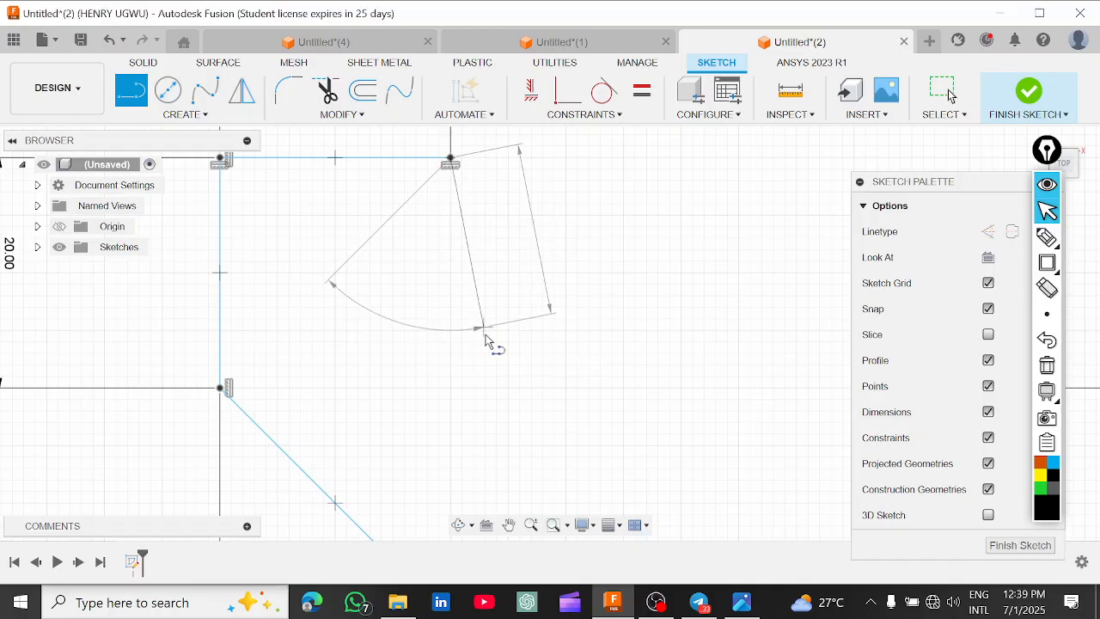
{"action": "left_click", "coordinate": [487, 341]}
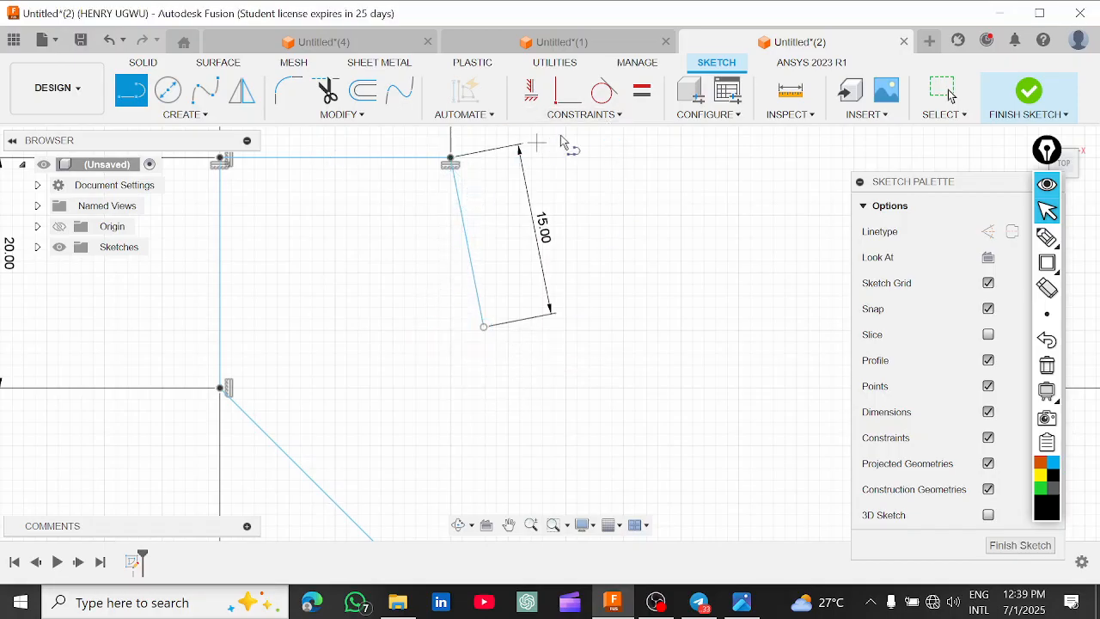
Make the 15 mm notch line perpendicular to the upper horizontal line using a Perpendicular constraint.
{"action": "left_click", "coordinate": [580, 116]}
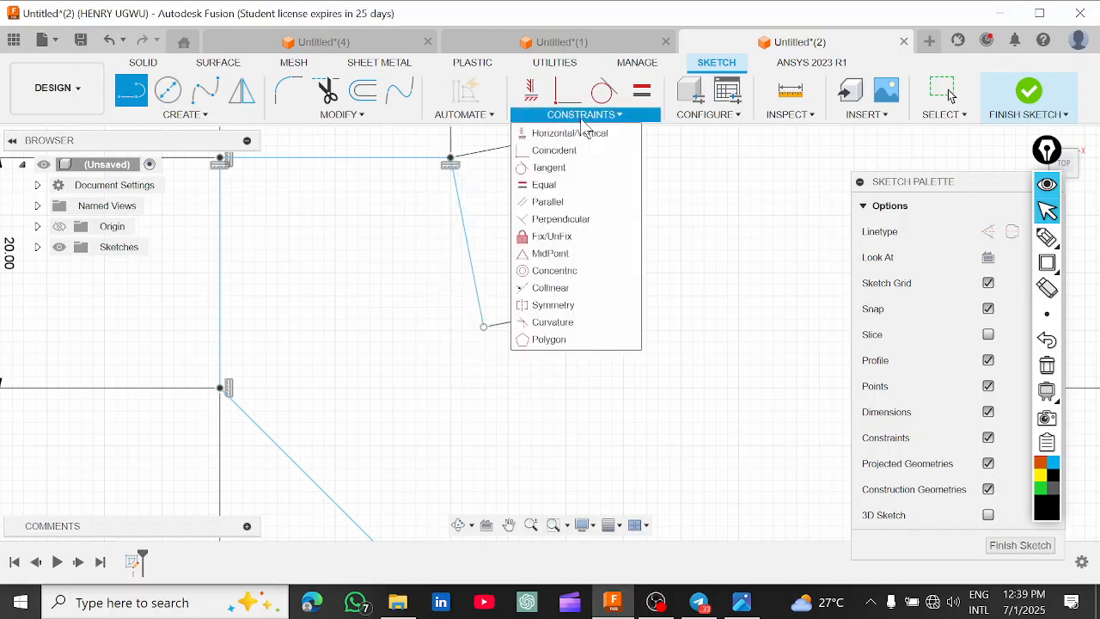
{"action": "left_click", "coordinate": [560, 219]}
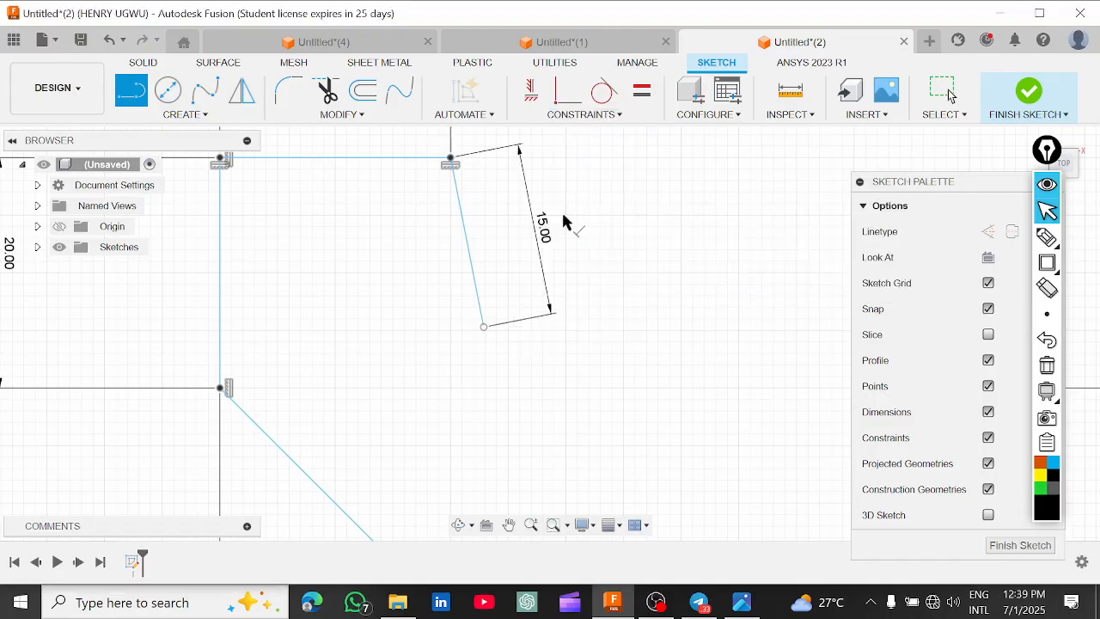
{"action": "left_click", "coordinate": [468, 228]}
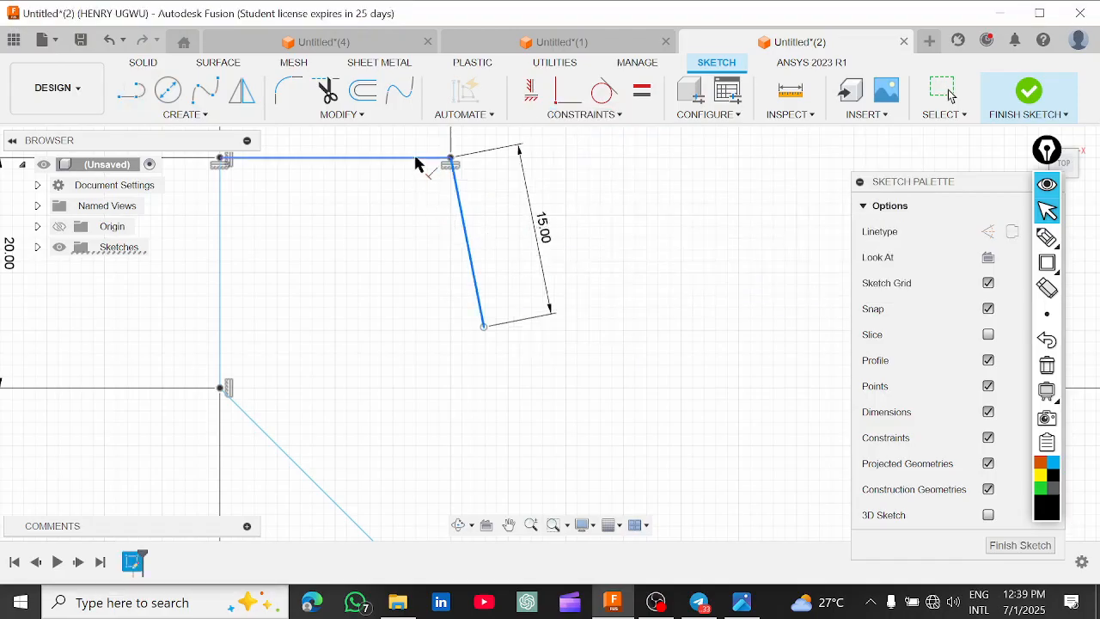
{"action": "left_click", "coordinate": [417, 159]}
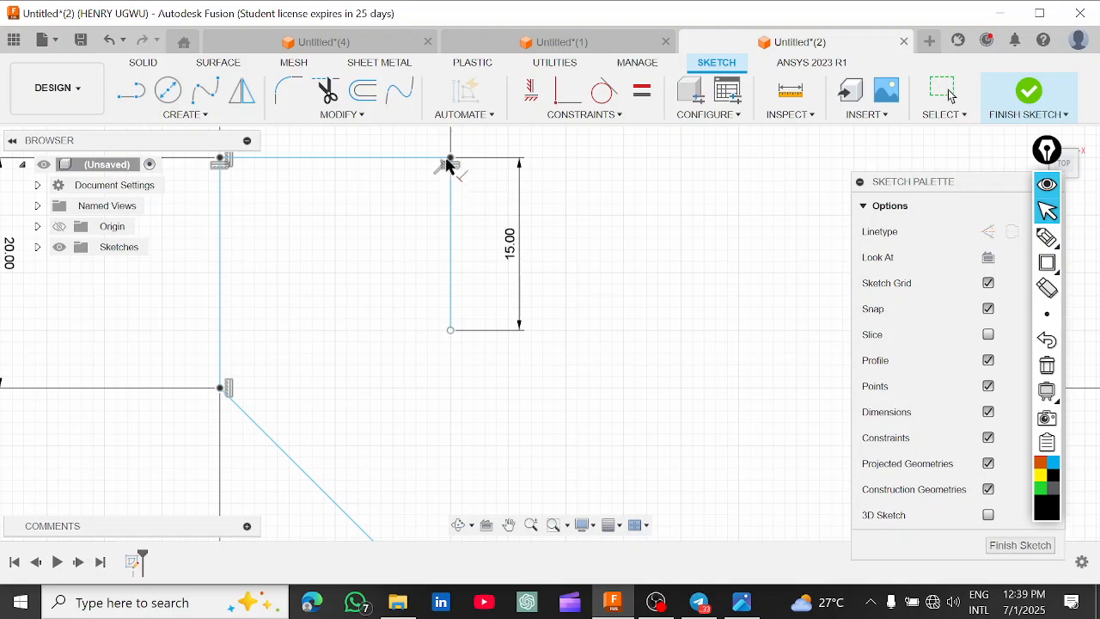
{"action": "scroll", "coordinate": [451, 270], "scroll_direction": "up", "scroll_amount": 5}
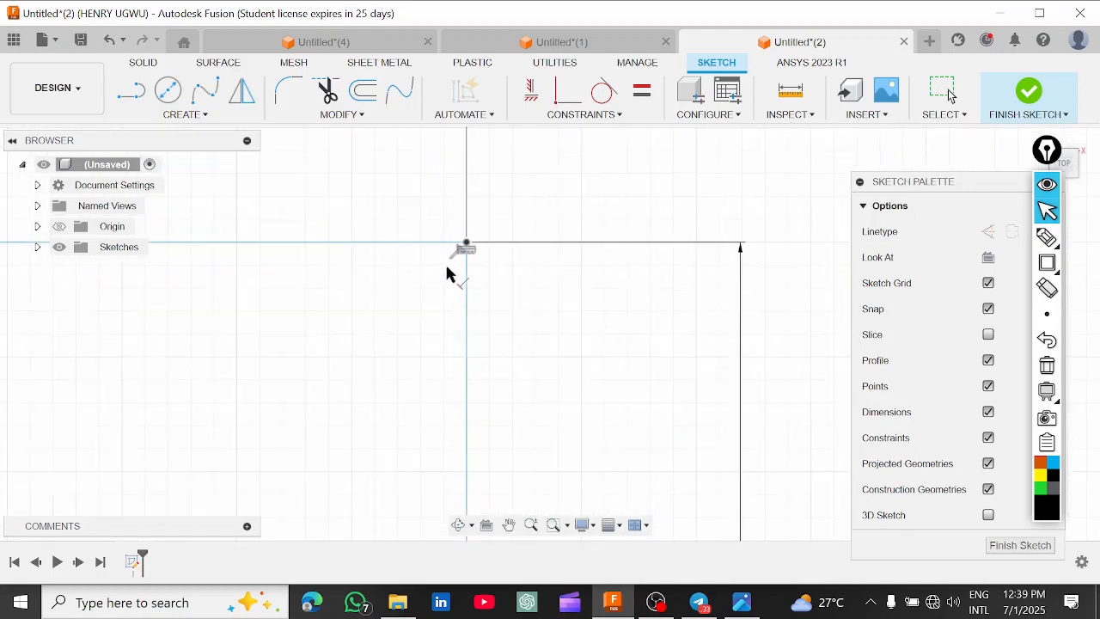
{"action": "scroll", "coordinate": [453, 257], "scroll_direction": "up", "scroll_amount": 2}
{"action": "scroll", "coordinate": [482, 273], "scroll_direction": "down", "scroll_amount": 4}
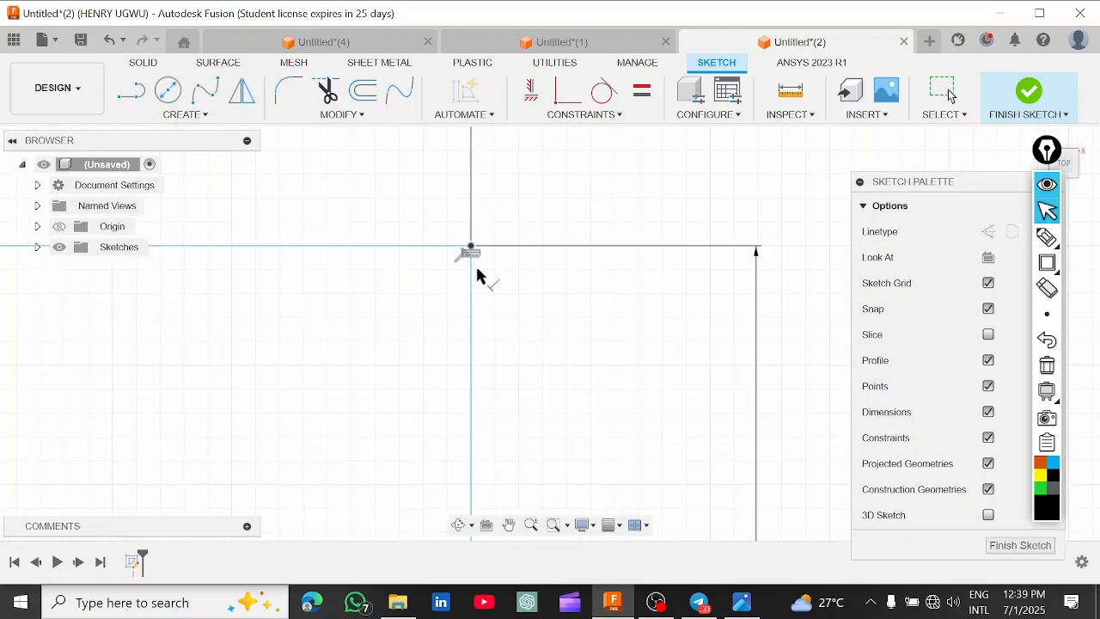
{"action": "scroll", "coordinate": [481, 279], "scroll_direction": "down", "scroll_amount": 3}
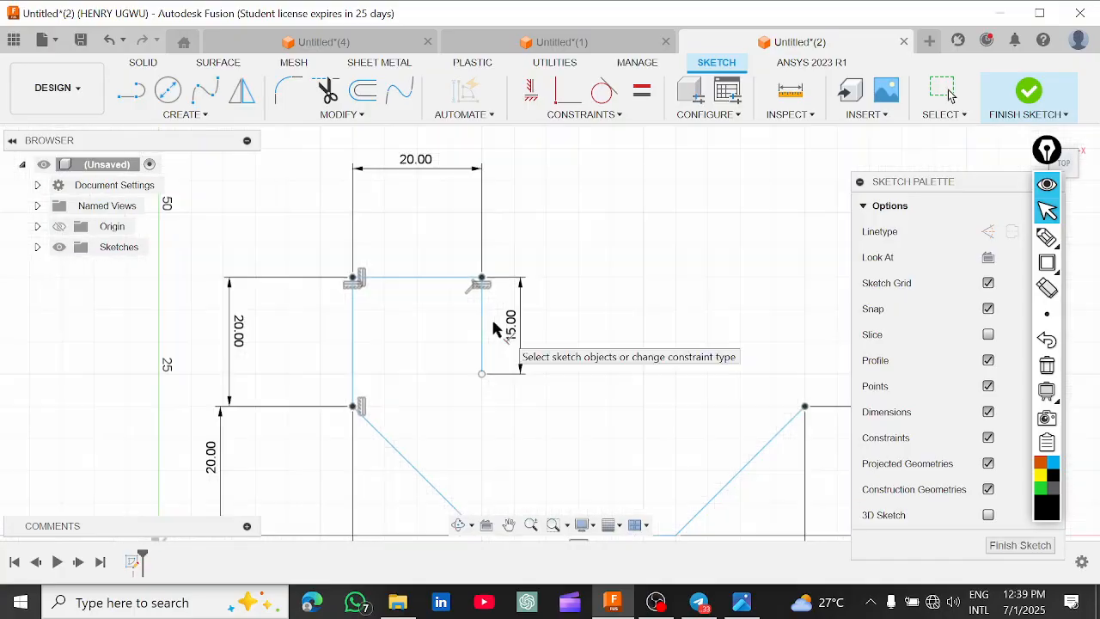
{"action": "middle_click_drag", "start_coordinate": [485, 305], "coordinate": [465, 230]}
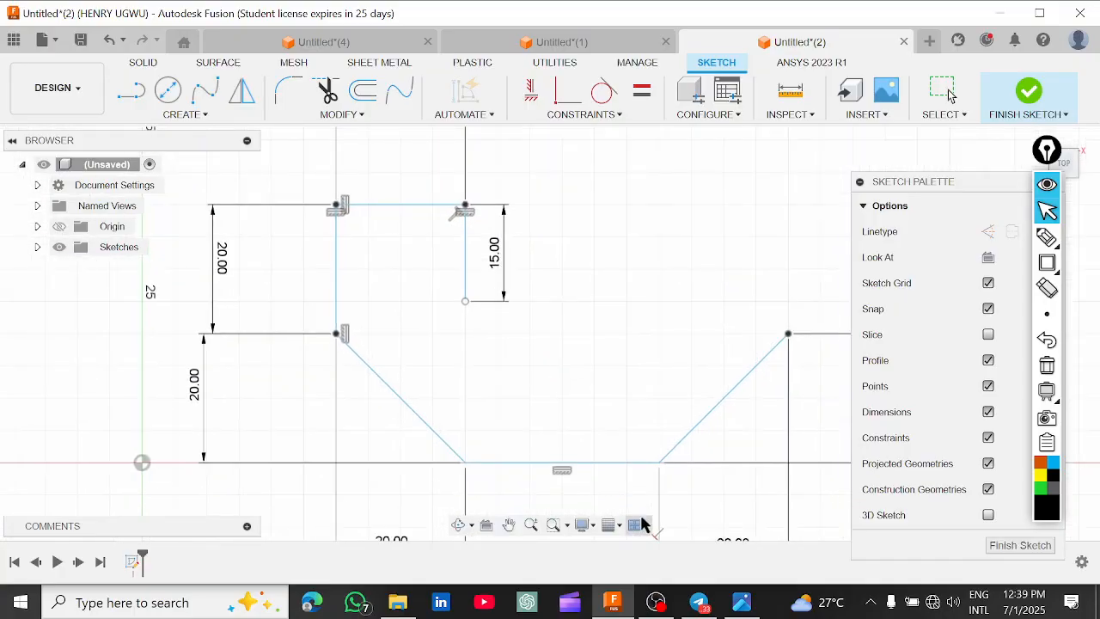
Check the reference drawing, then draw a 30 mm horizontal line to the right from the lower end of the 15 mm notch line.
{"action": "left_click", "coordinate": [741, 602]}
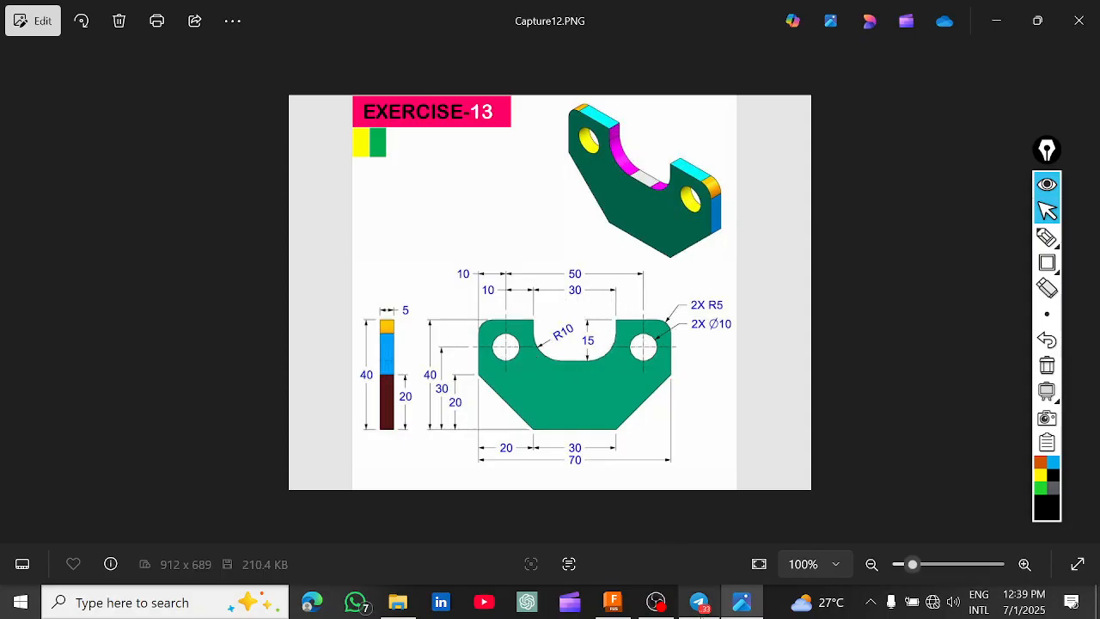
{"action": "left_click", "coordinate": [627, 607]}
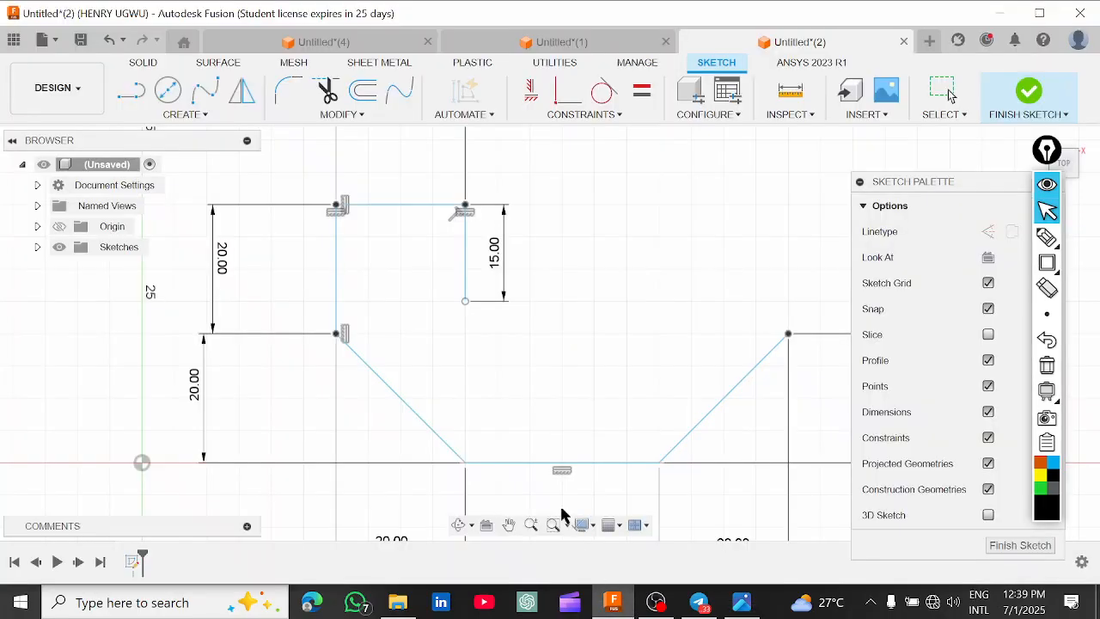
{"action": "scroll", "coordinate": [508, 374], "scroll_direction": "down", "scroll_amount": 3}
{"action": "middle_click_drag", "start_coordinate": [573, 383], "coordinate": [524, 364]}
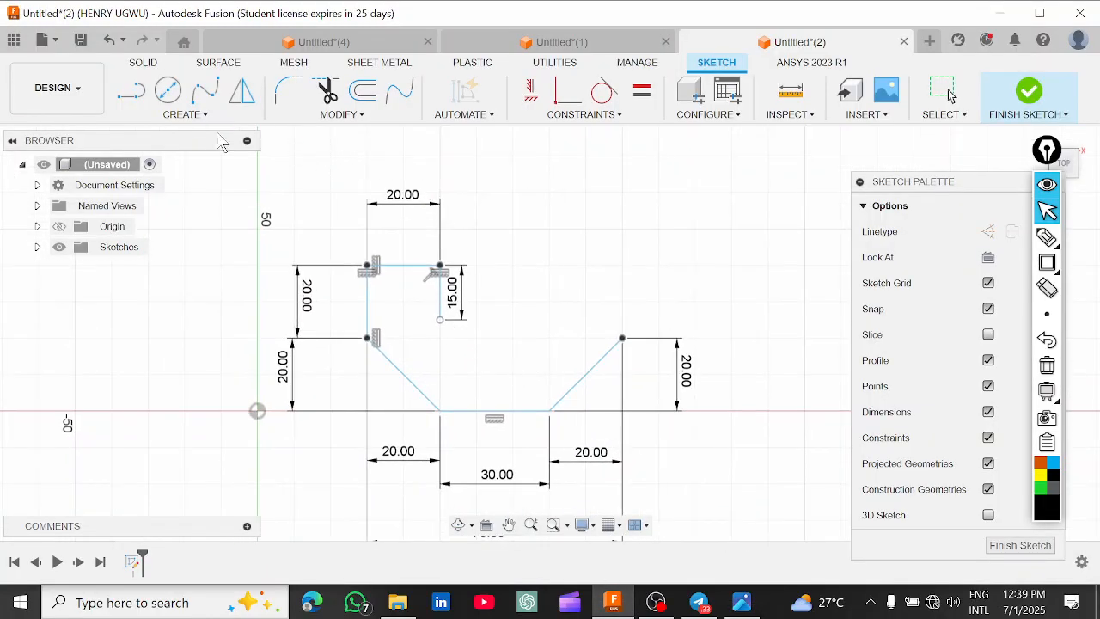
{"action": "left_click", "coordinate": [191, 116]}
{"action": "left_click", "coordinate": [183, 137]}
{"action": "left_click", "coordinate": [439, 320]}
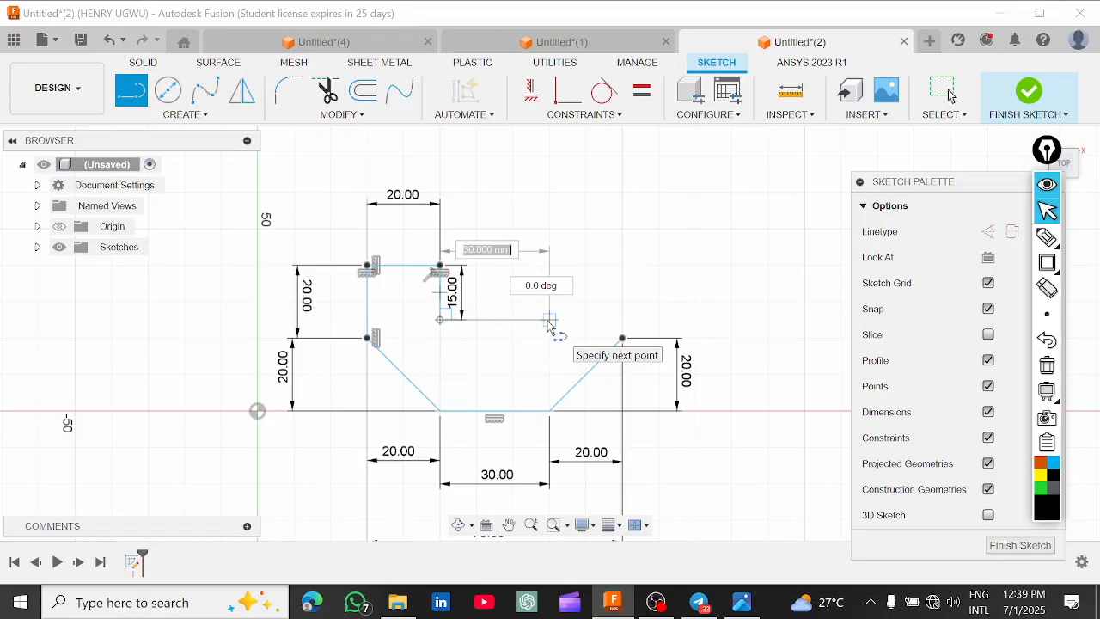
{"action": "type", "text": "30"}
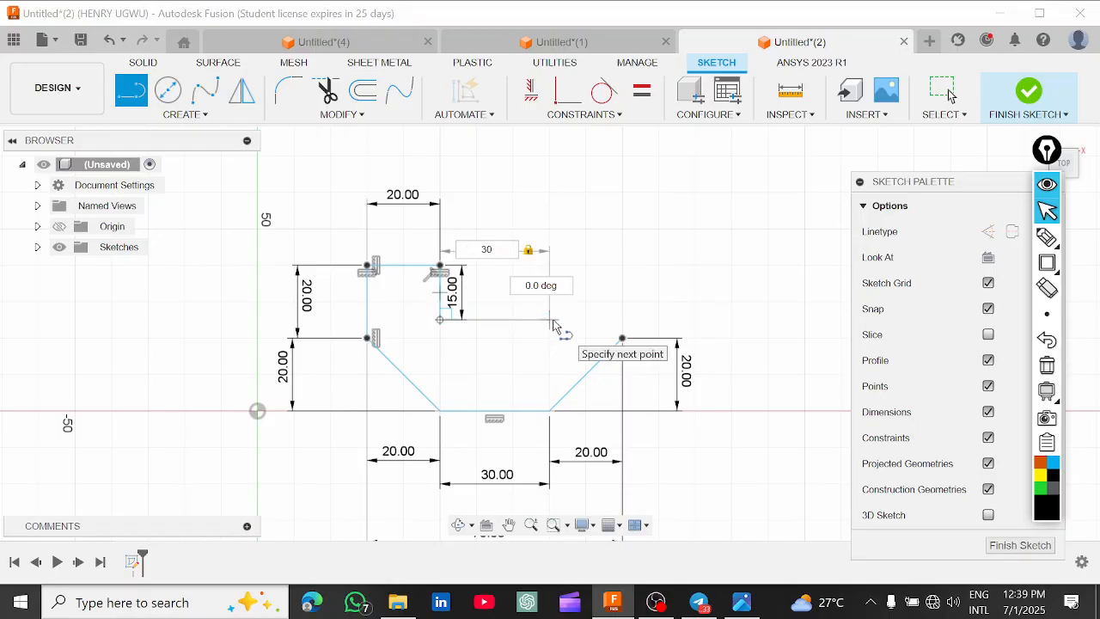
{"action": "key", "text": "Tab"}
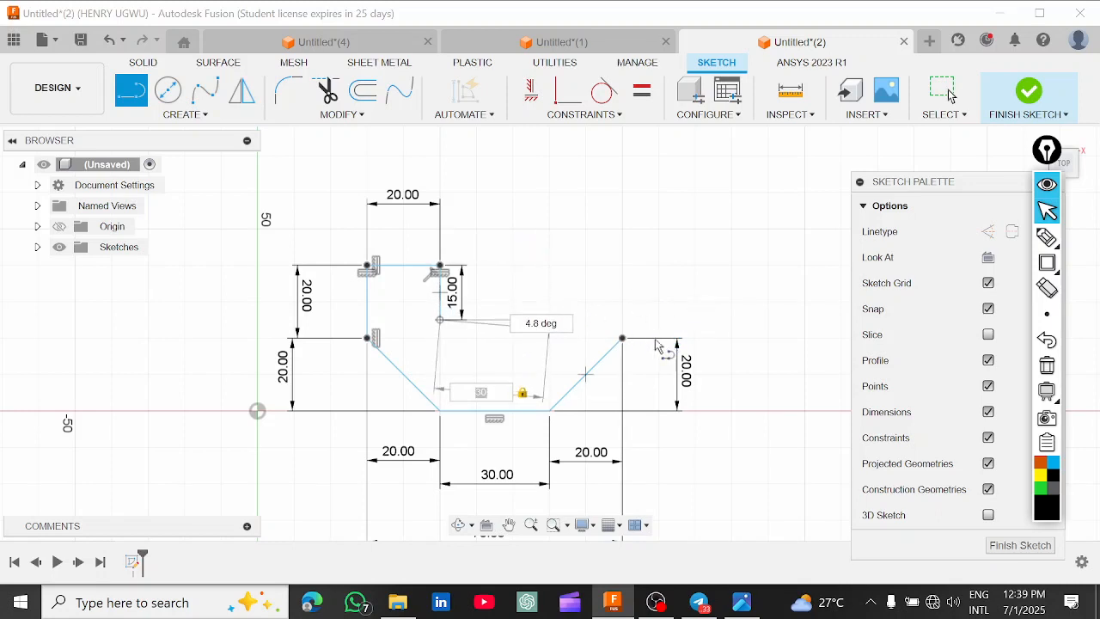
{"action": "scroll", "coordinate": [541, 325], "scroll_direction": "up", "scroll_amount": 2}
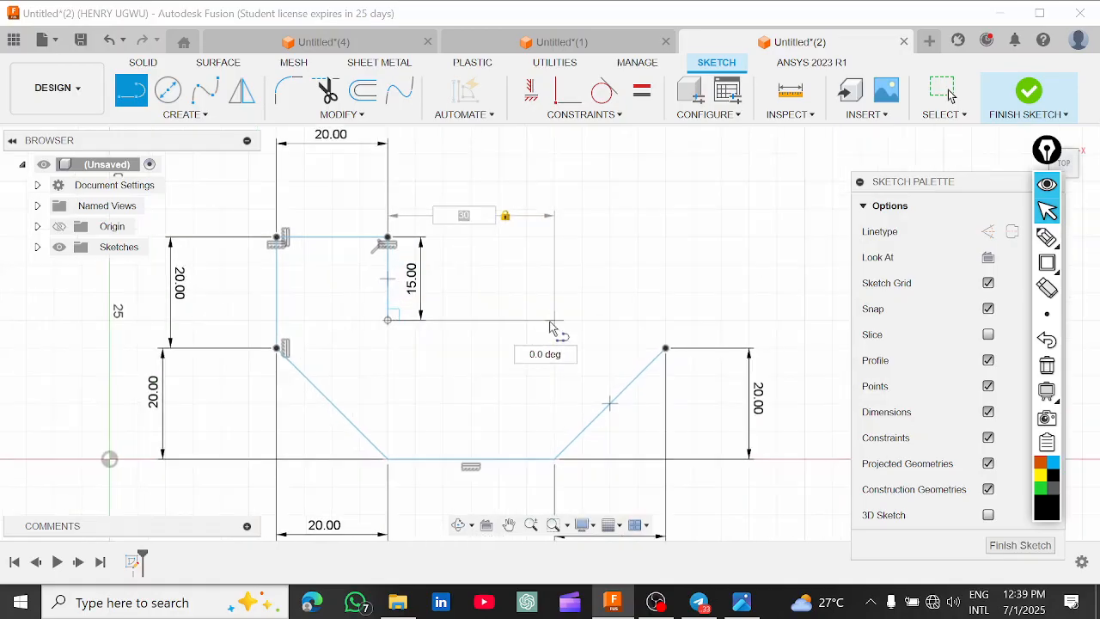
{"action": "left_click", "coordinate": [553, 320]}
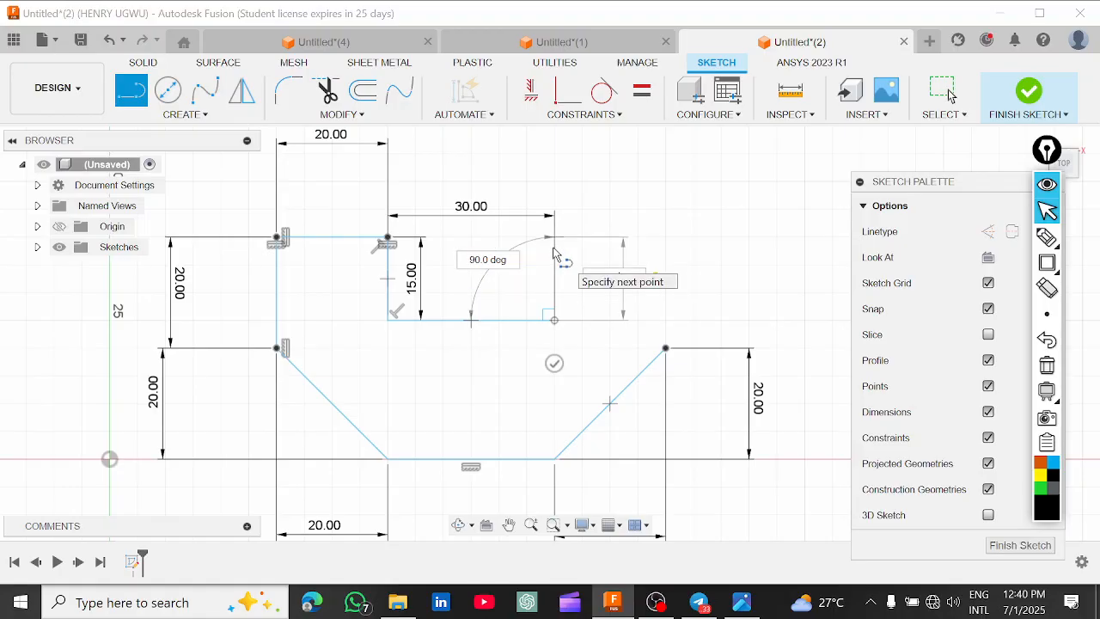
Continue the chain with a 15 mm vertical line upward and a 20 mm horizontal line to the right, then end the chain.
{"action": "left_click", "coordinate": [554, 238]}
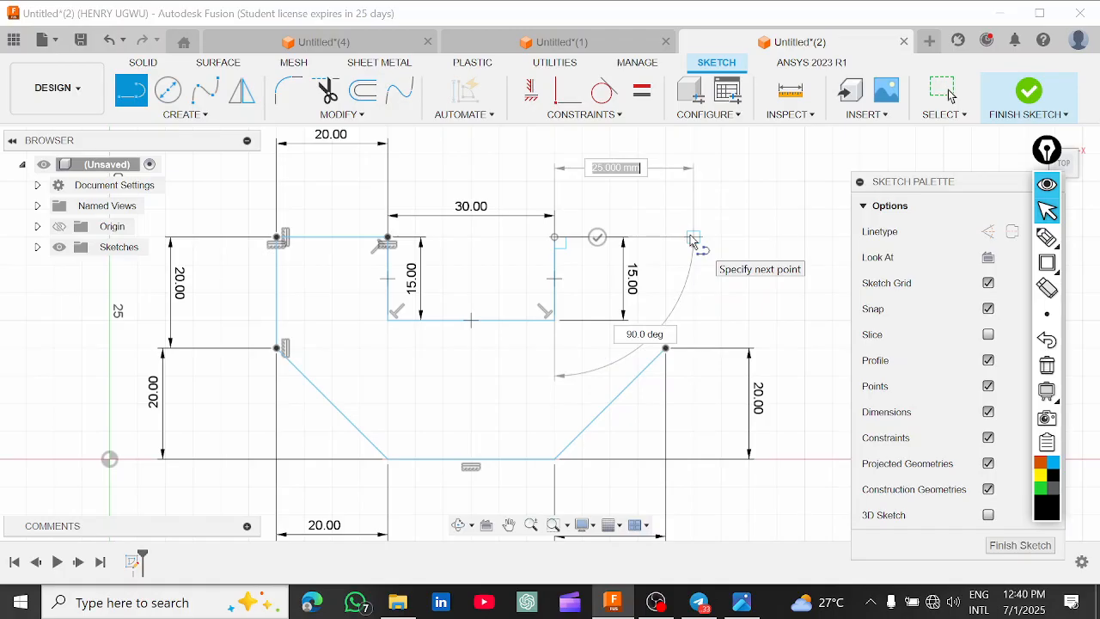
{"action": "type", "text": "20"}
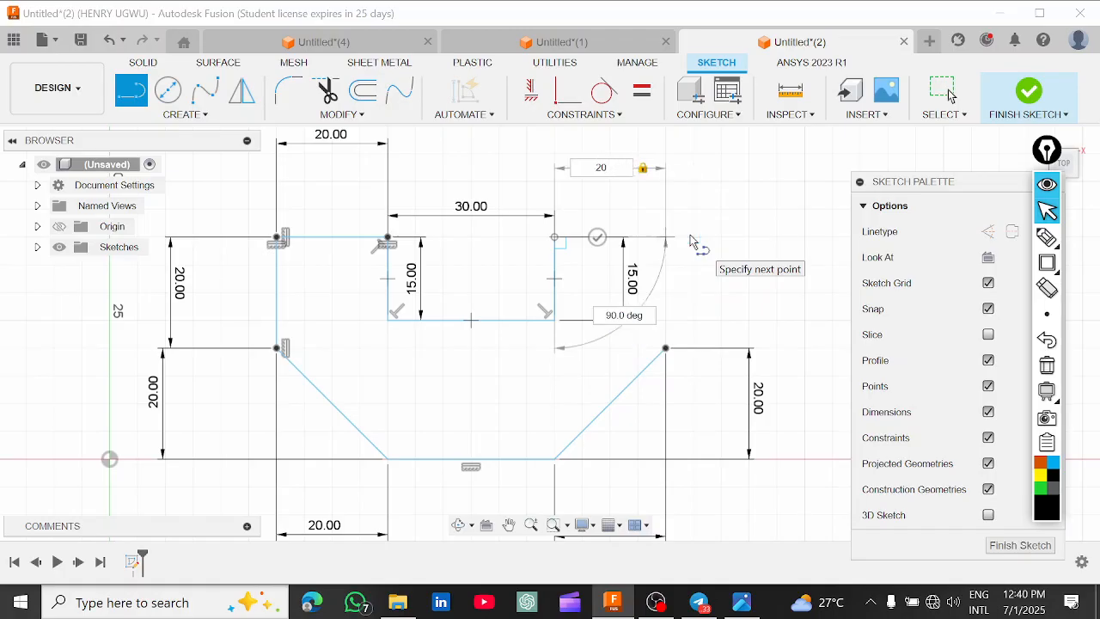
{"action": "key", "text": "Return"}
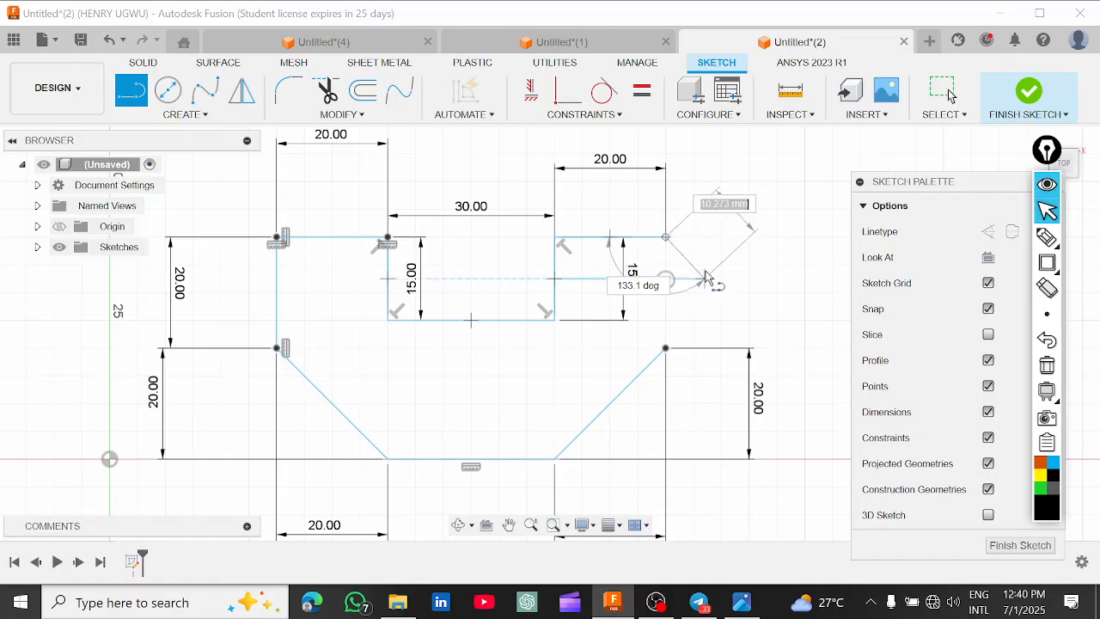
{"action": "left_click", "coordinate": [666, 279]}
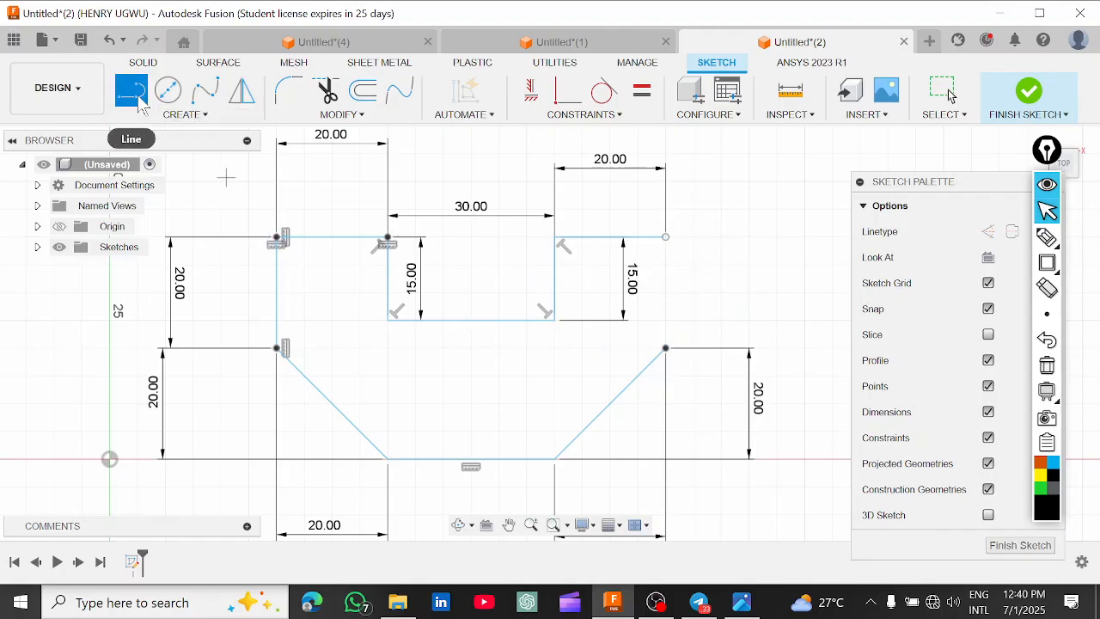
Close the outline with a vertical line from the upper-right end down to the right sketch point, and leave the Line tool.
{"action": "left_click", "coordinate": [665, 236]}
{"action": "left_click", "coordinate": [666, 348]}
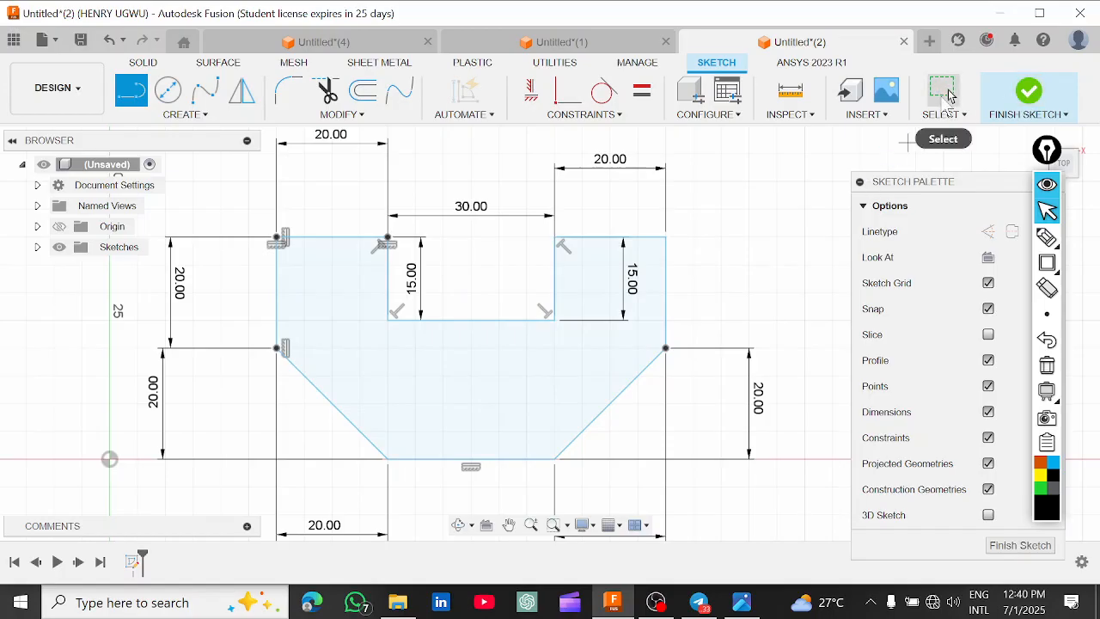
{"action": "left_click", "coordinate": [949, 96]}
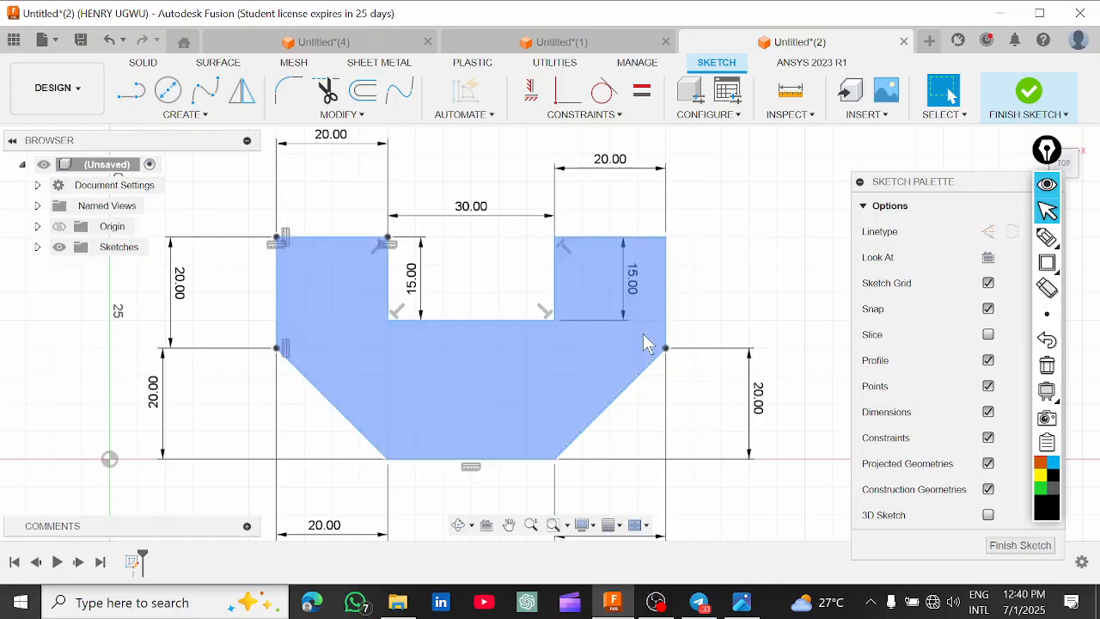
{"action": "scroll", "coordinate": [524, 343], "scroll_direction": "up", "scroll_amount": 2}
{"action": "scroll", "coordinate": [525, 343], "scroll_direction": "down", "scroll_amount": 4}
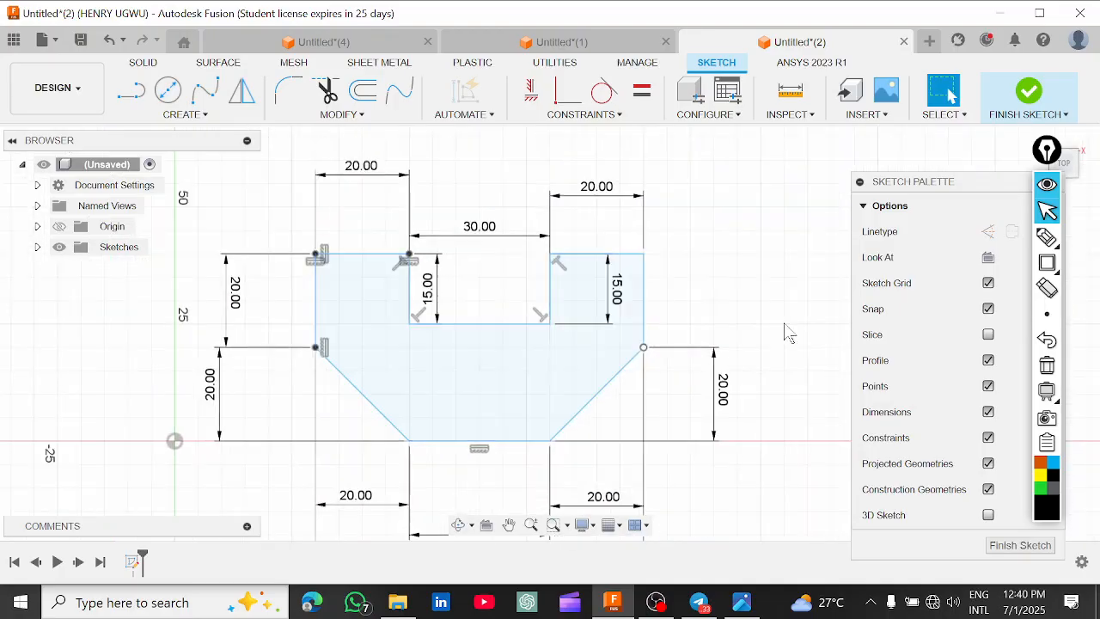
Check the hole positions in the reference drawing, then place one sketch point inside each upper arm of the profile.
{"action": "left_click", "coordinate": [741, 603]}
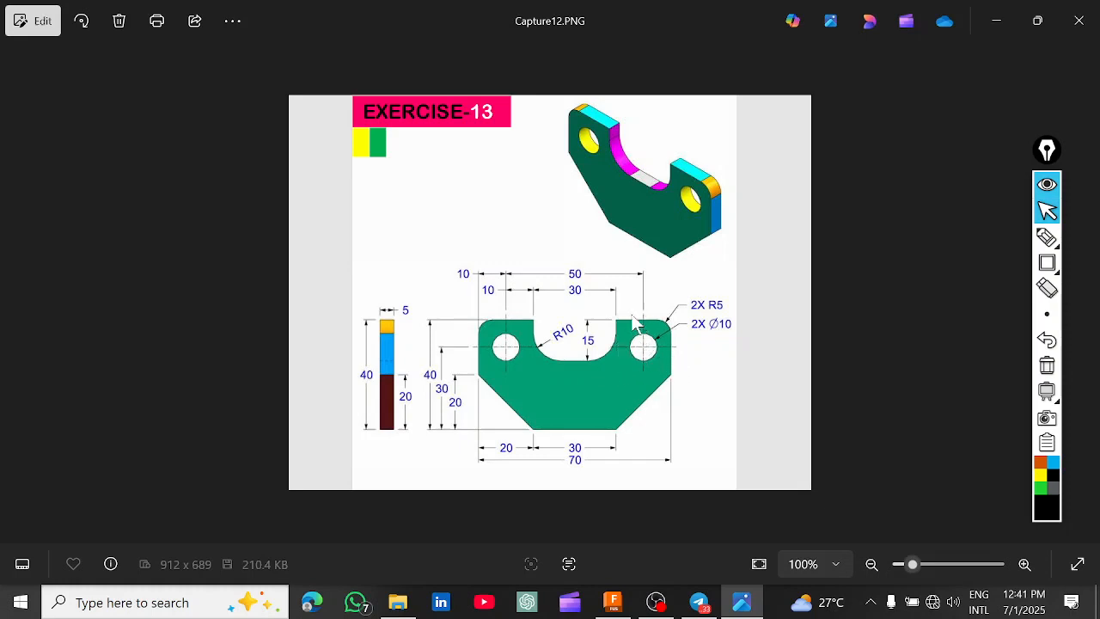
{"action": "left_click", "coordinate": [613, 601]}
{"action": "scroll", "coordinate": [531, 305], "scroll_direction": "down", "scroll_amount": 3}
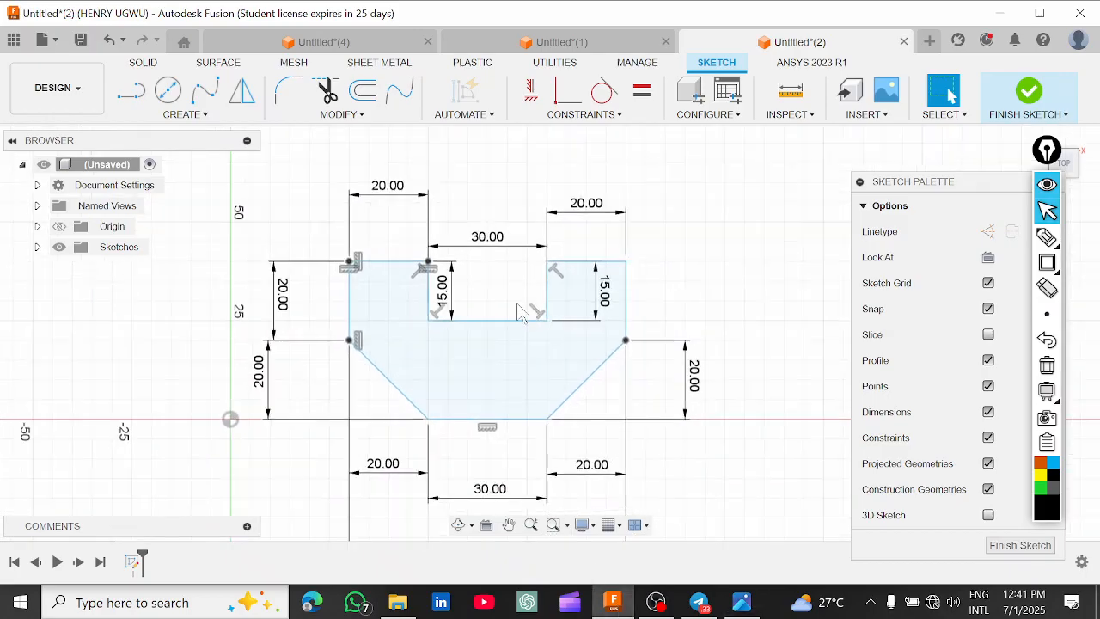
{"action": "left_click", "coordinate": [198, 119]}
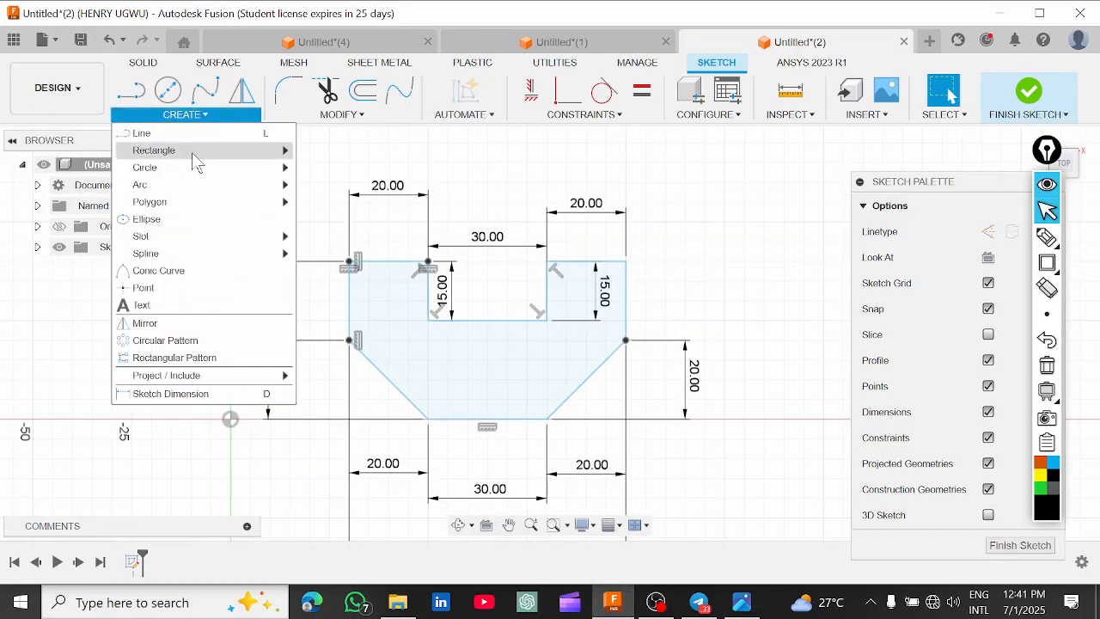
{"action": "left_click", "coordinate": [184, 293]}
{"action": "scroll", "coordinate": [391, 320], "scroll_direction": "up", "scroll_amount": 2}
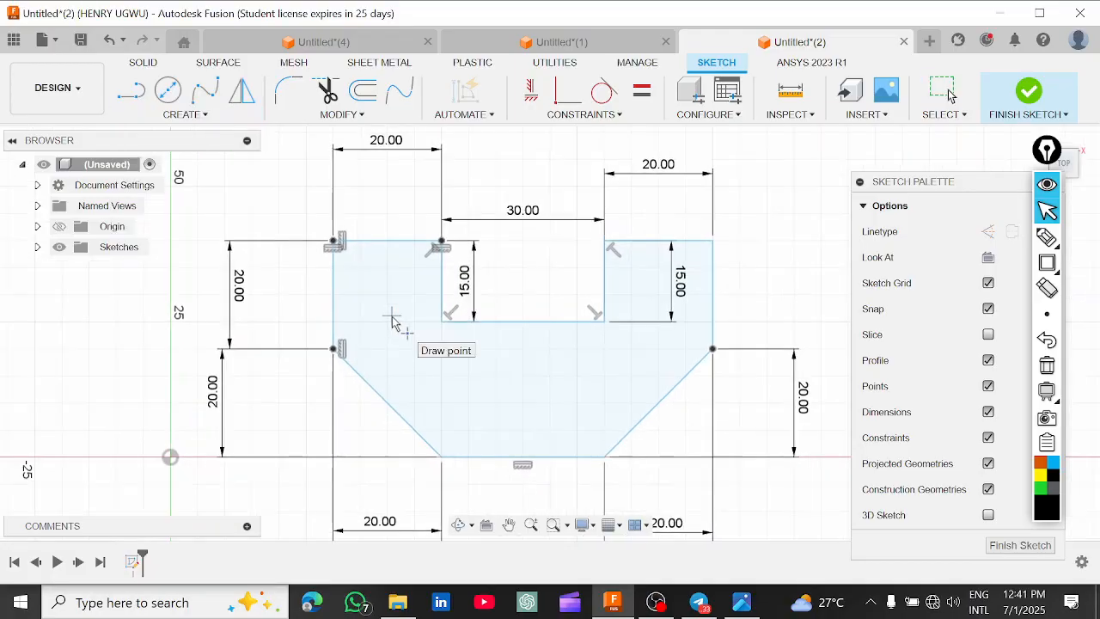
{"action": "left_click", "coordinate": [381, 287]}
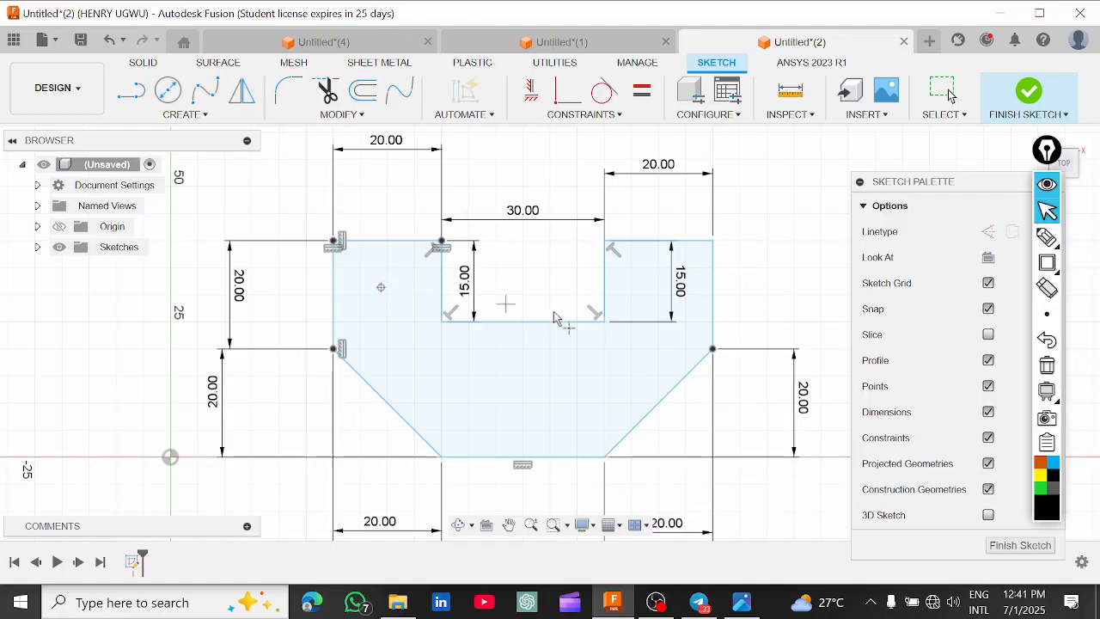
{"action": "left_click", "coordinate": [657, 287]}
{"action": "scroll", "coordinate": [367, 329], "scroll_direction": "up", "scroll_amount": 1}
{"action": "scroll", "coordinate": [367, 328], "scroll_direction": "down", "scroll_amount": 1}
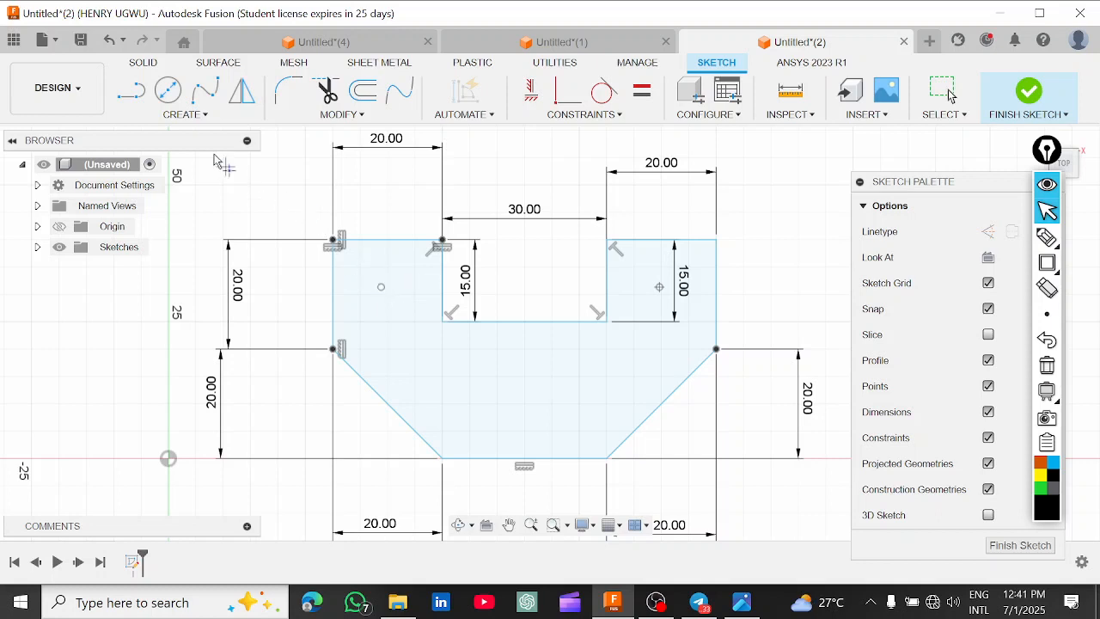
Dimension the left arm's sketch point 10 mm below the upper edge.
{"action": "left_click", "coordinate": [206, 118]}
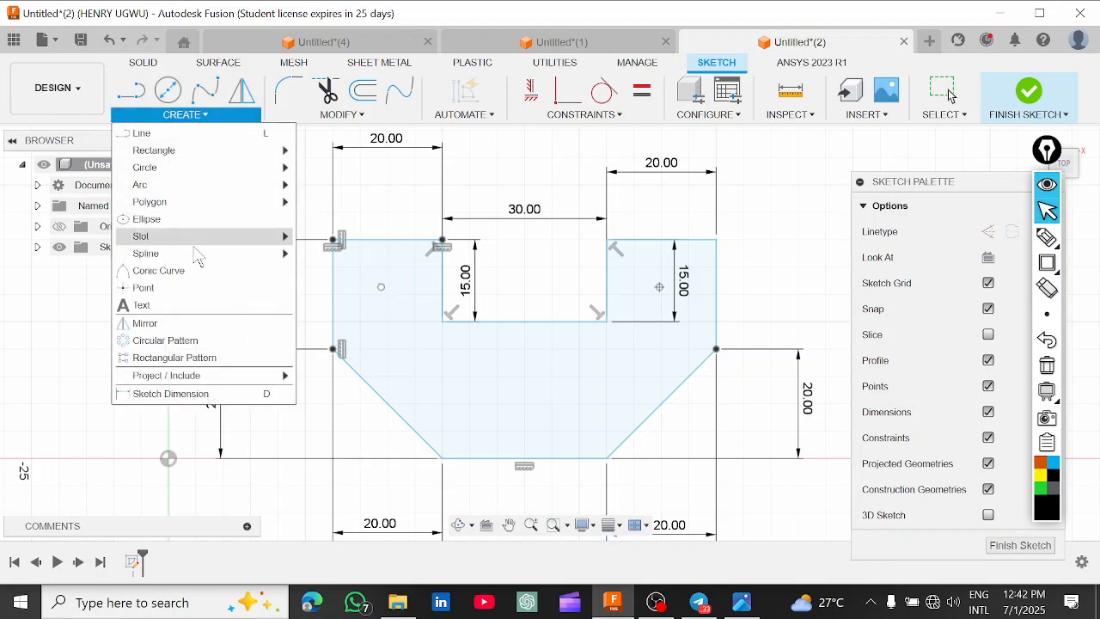
{"action": "left_click", "coordinate": [199, 391]}
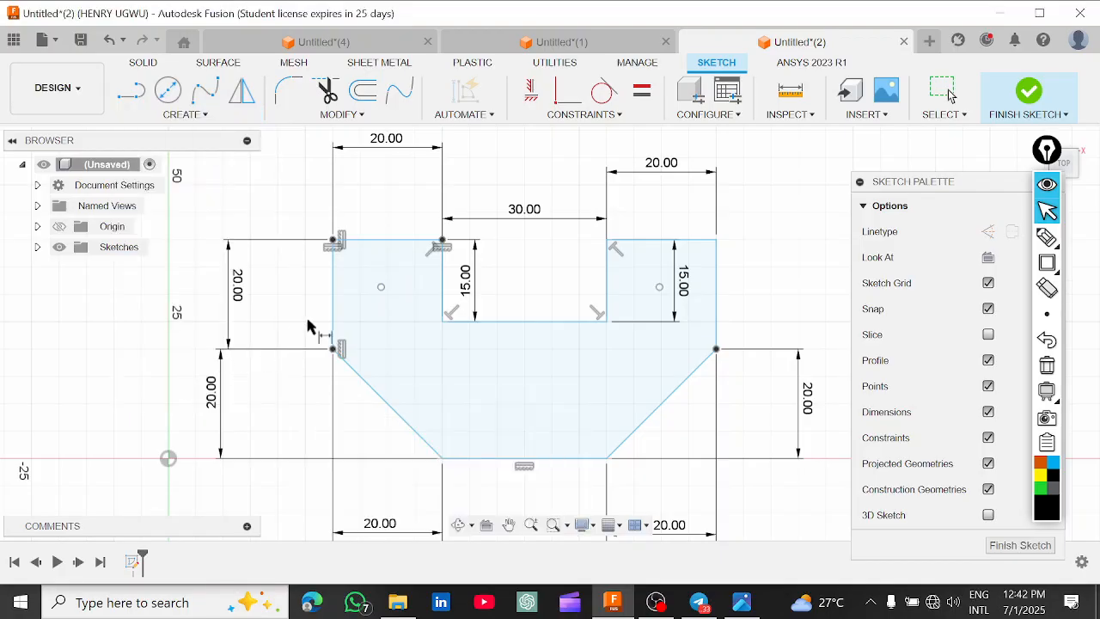
{"action": "left_click", "coordinate": [380, 287]}
{"action": "left_click", "coordinate": [387, 242]}
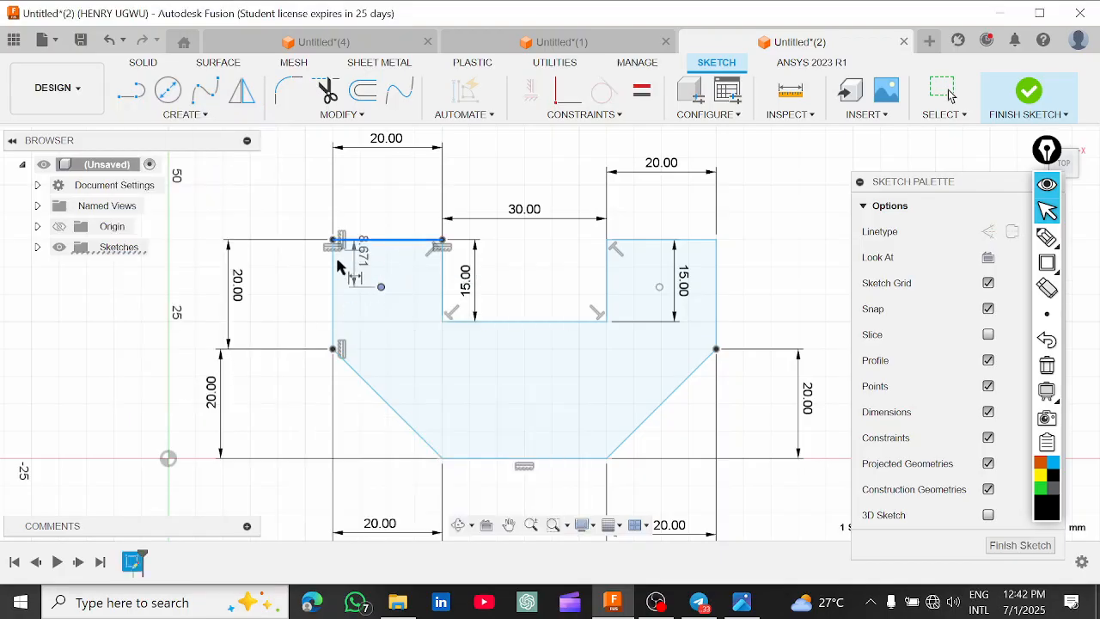
{"action": "left_click", "coordinate": [299, 273]}
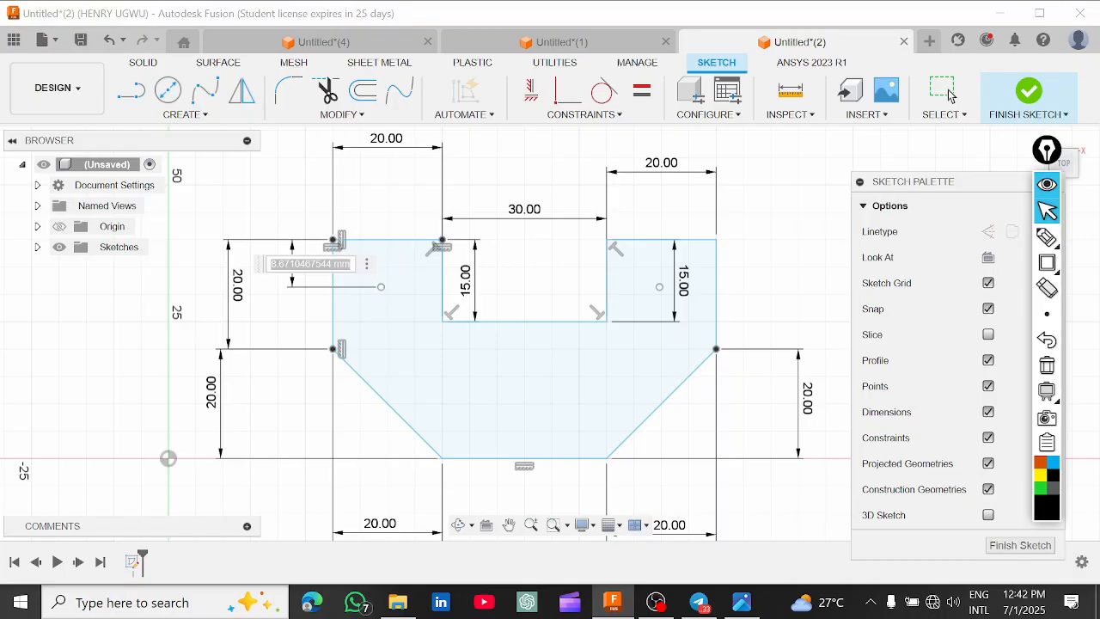
{"action": "type", "text": "10"}
{"action": "key", "text": "Return"}
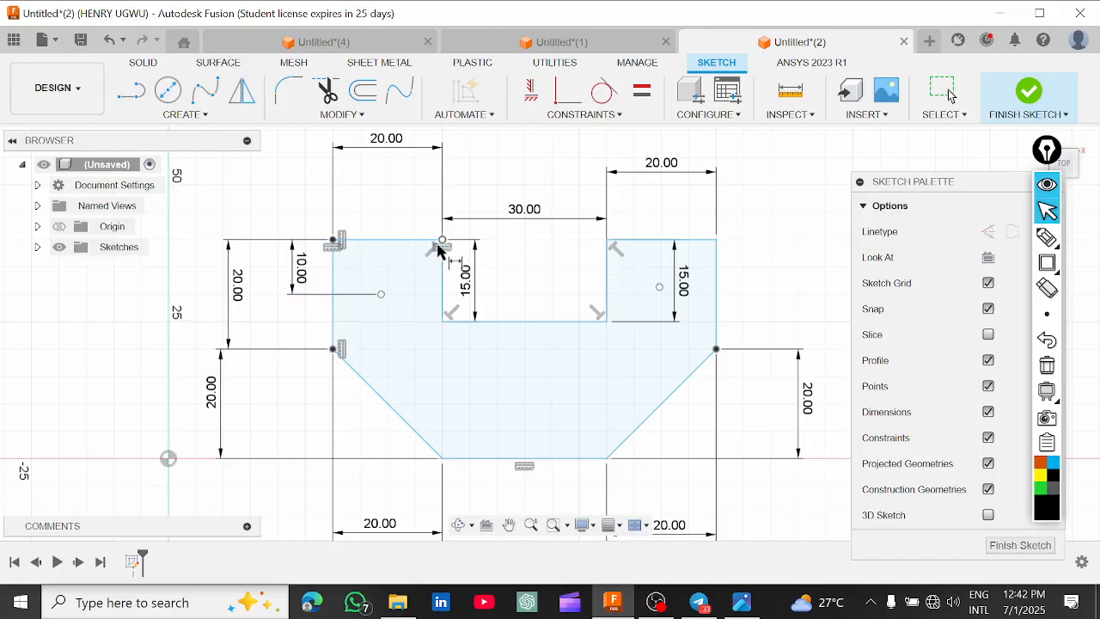
Dimension the left arm's sketch point 10 mm from the profile's left vertical edge.
{"action": "left_click", "coordinate": [381, 294]}
{"action": "left_click", "coordinate": [335, 311]}
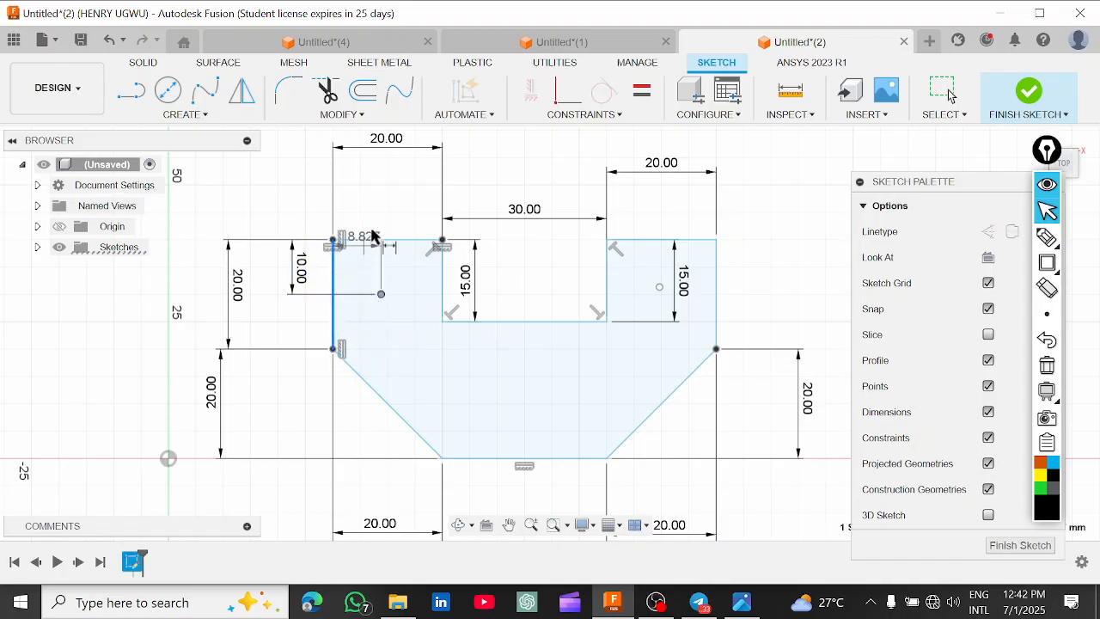
{"action": "left_click", "coordinate": [368, 210]}
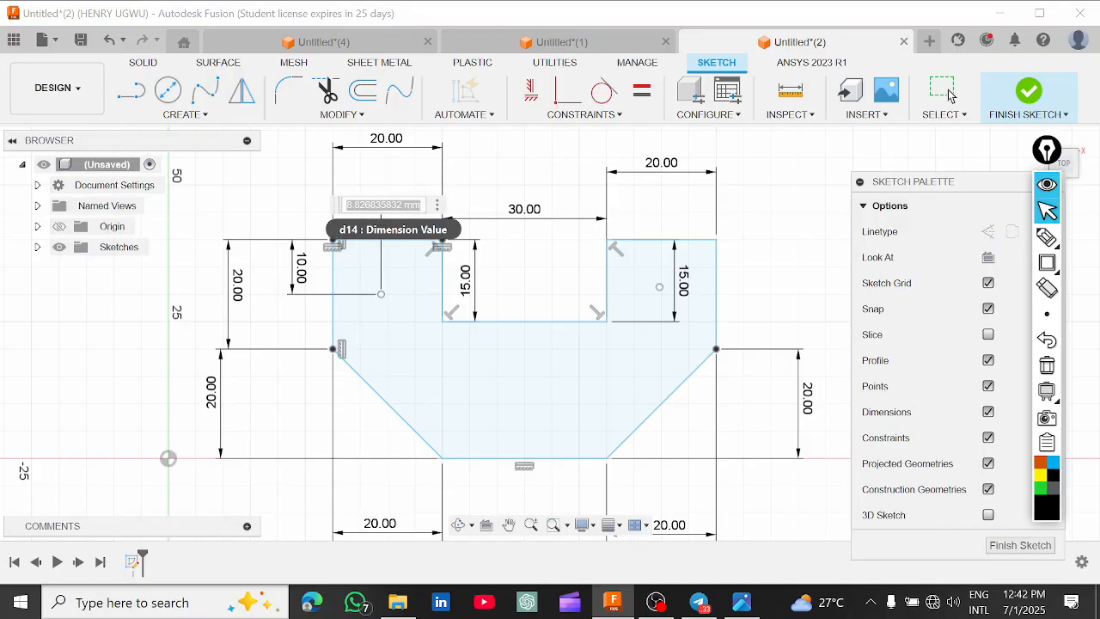
{"action": "type", "text": "10"}
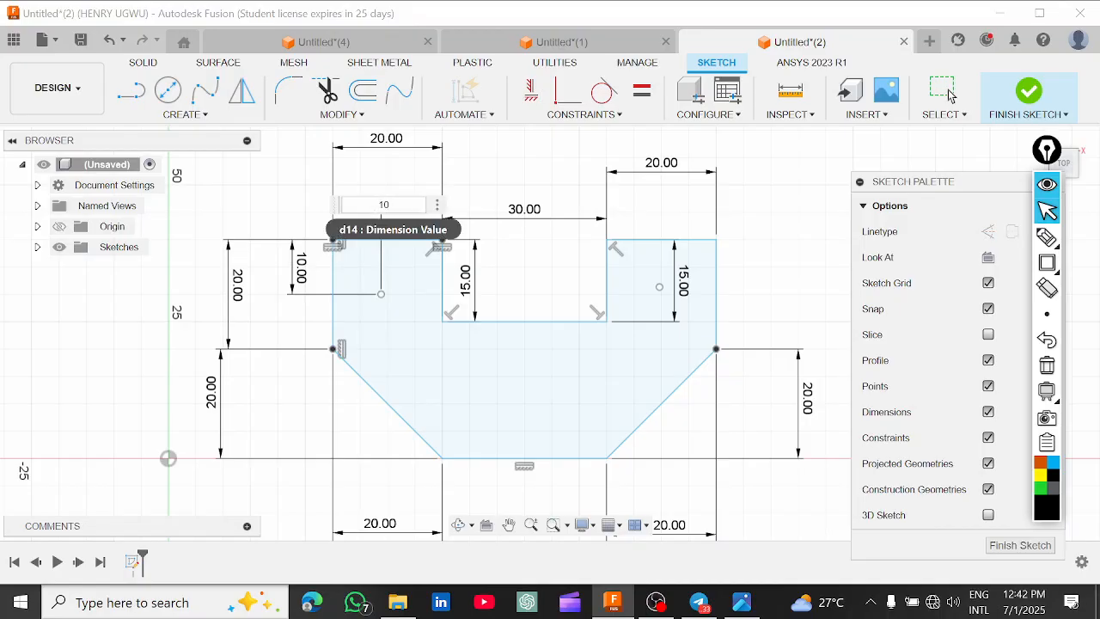
{"action": "key", "text": "Return"}
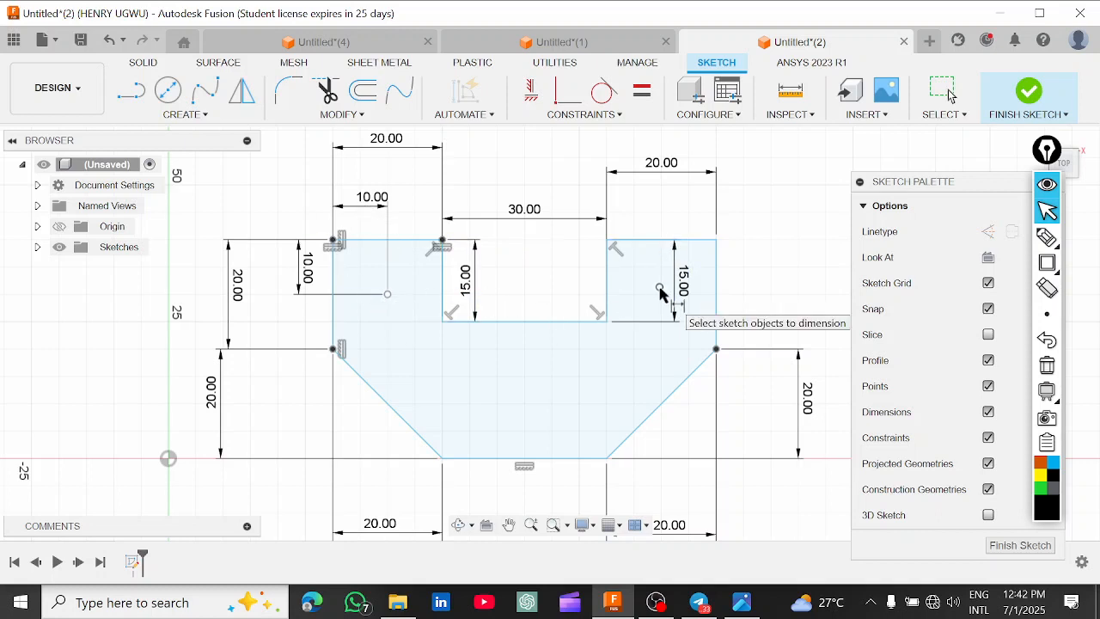
Dimension the right arm's sketch point 10 mm below the upper edge.
{"action": "left_click", "coordinate": [662, 241]}
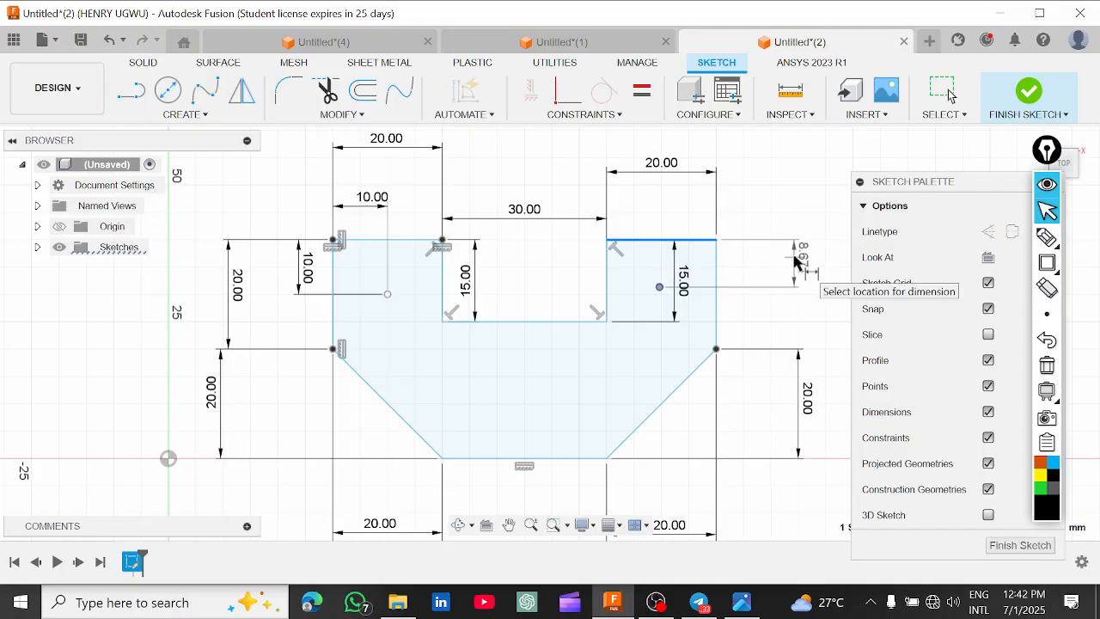
{"action": "left_click", "coordinate": [796, 257]}
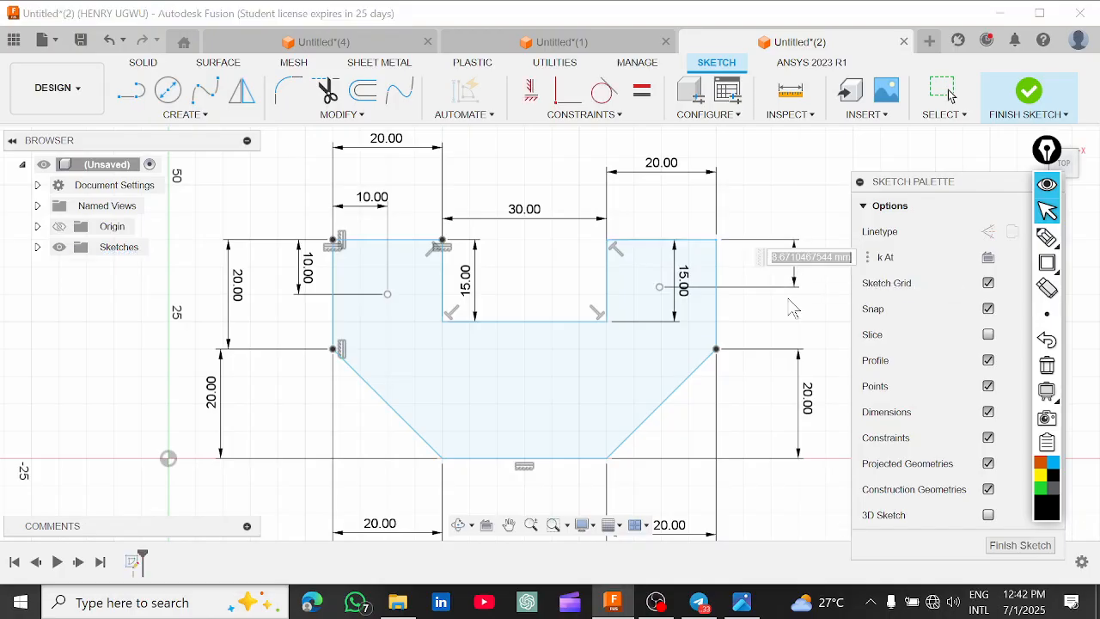
{"action": "type", "text": "10"}
{"action": "key", "text": "Return"}
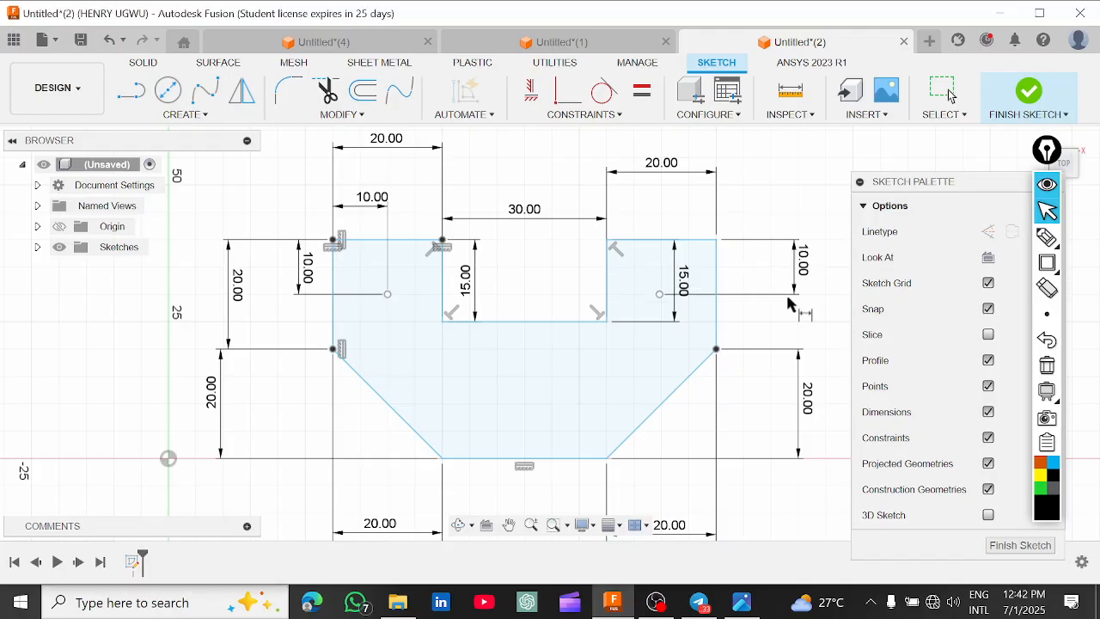
Dimension the right arm's sketch point 10 mm from the notch's right vertical edge.
{"action": "left_click", "coordinate": [660, 294]}
{"action": "left_click", "coordinate": [607, 293]}
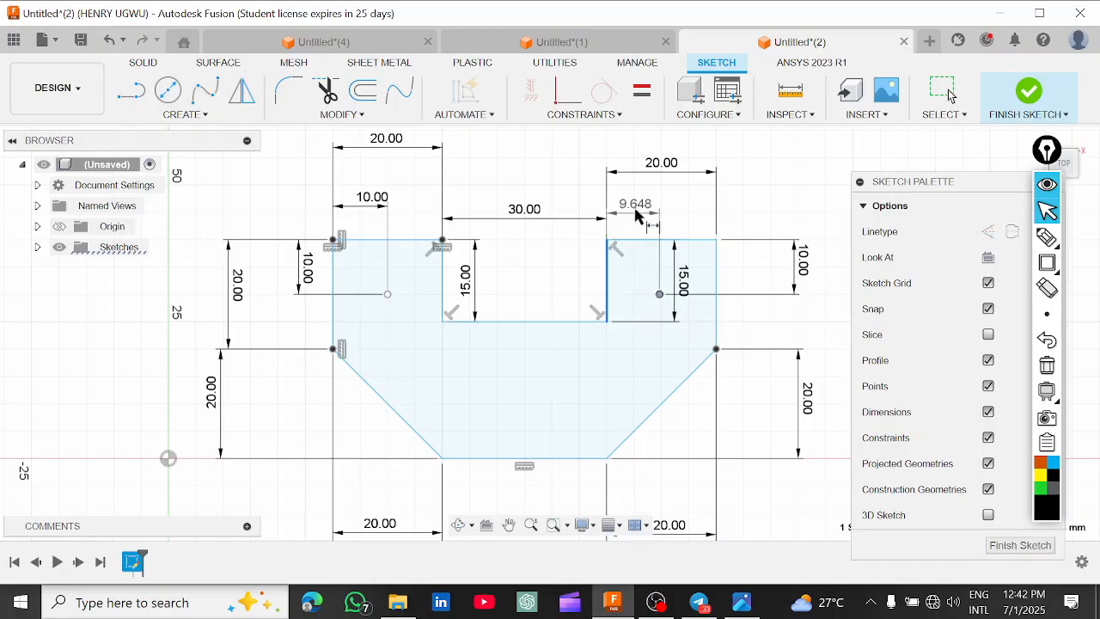
{"action": "left_click", "coordinate": [633, 216]}
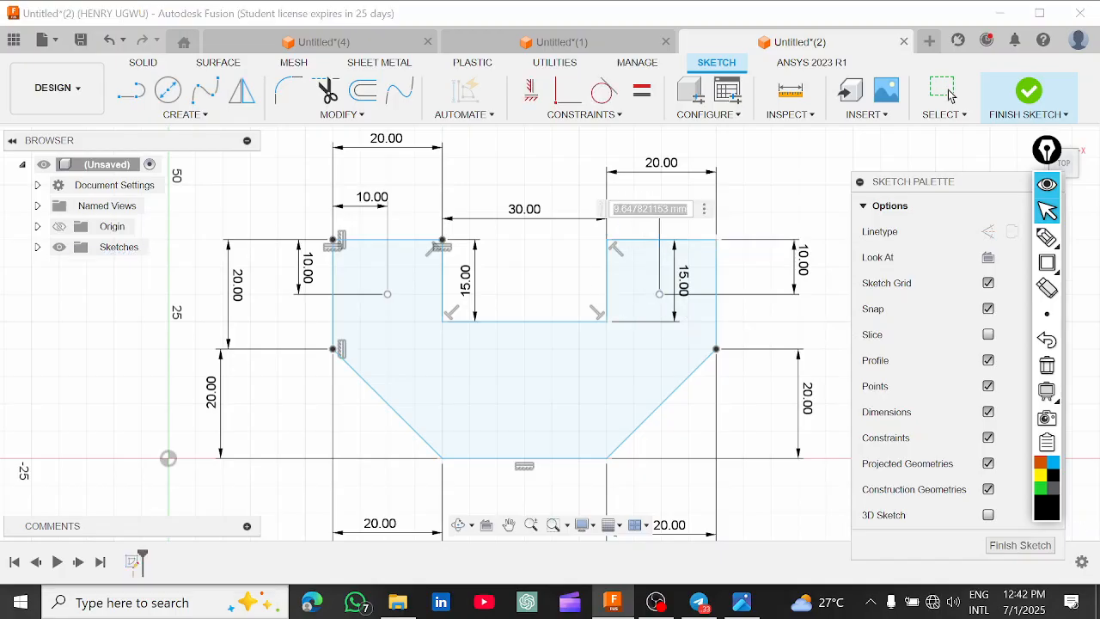
{"action": "type", "text": "10"}
{"action": "key", "text": "Return"}
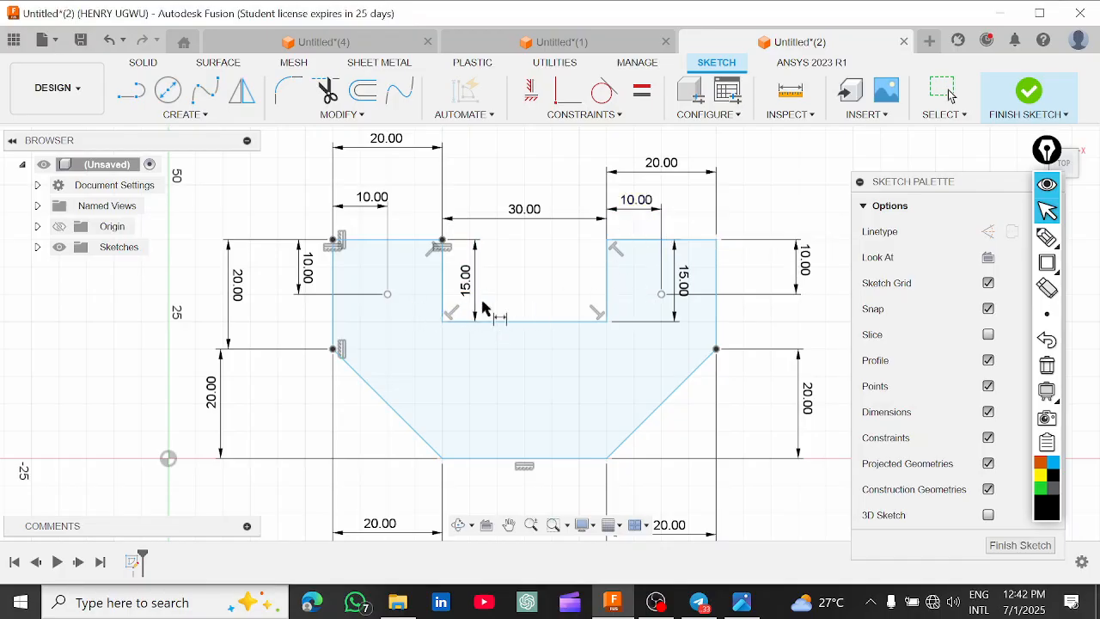
{"action": "scroll", "coordinate": [447, 331], "scroll_direction": "up", "scroll_amount": 2}
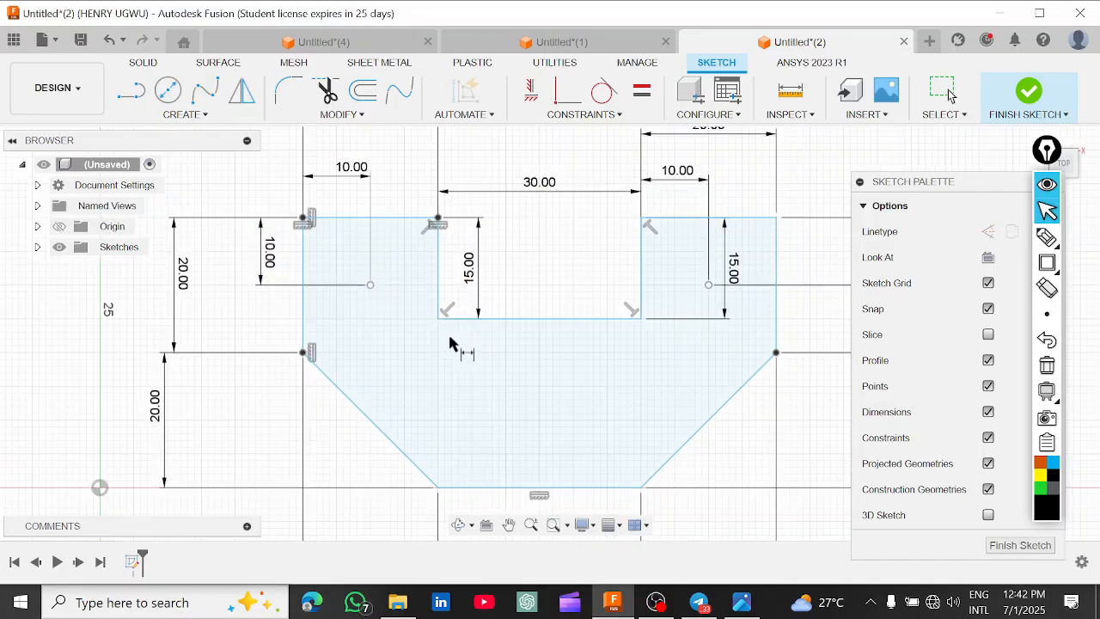
{"action": "scroll", "coordinate": [449, 331], "scroll_direction": "down", "scroll_amount": 2}
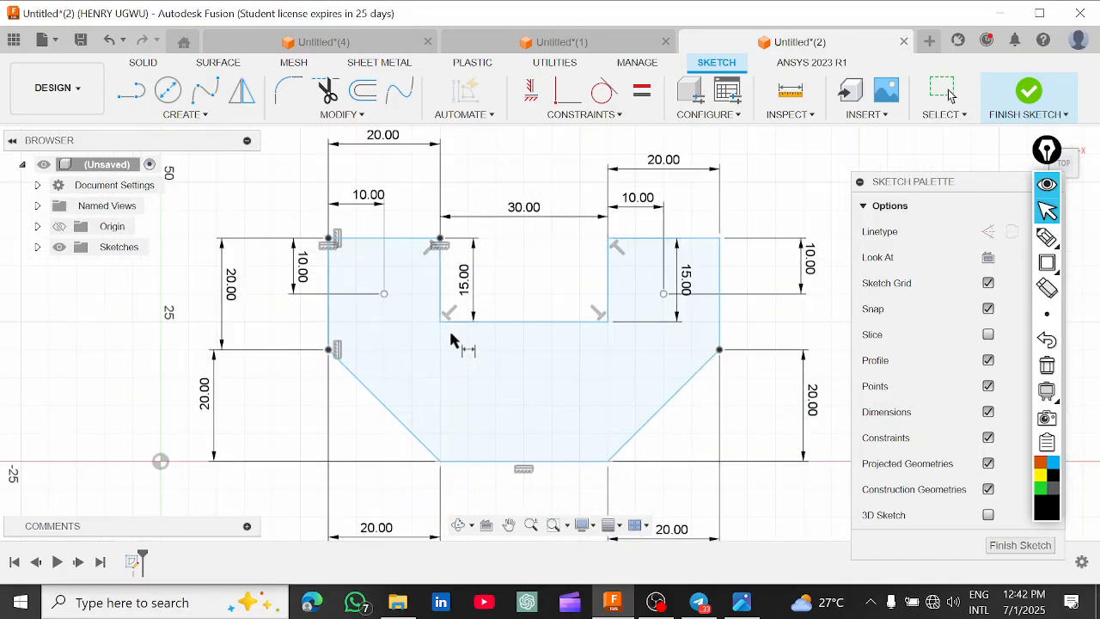
Check the hole diameter in the reference drawing, then draw a 10 mm diameter circle centred on the left arm's sketch point.
{"action": "left_click", "coordinate": [737, 605]}
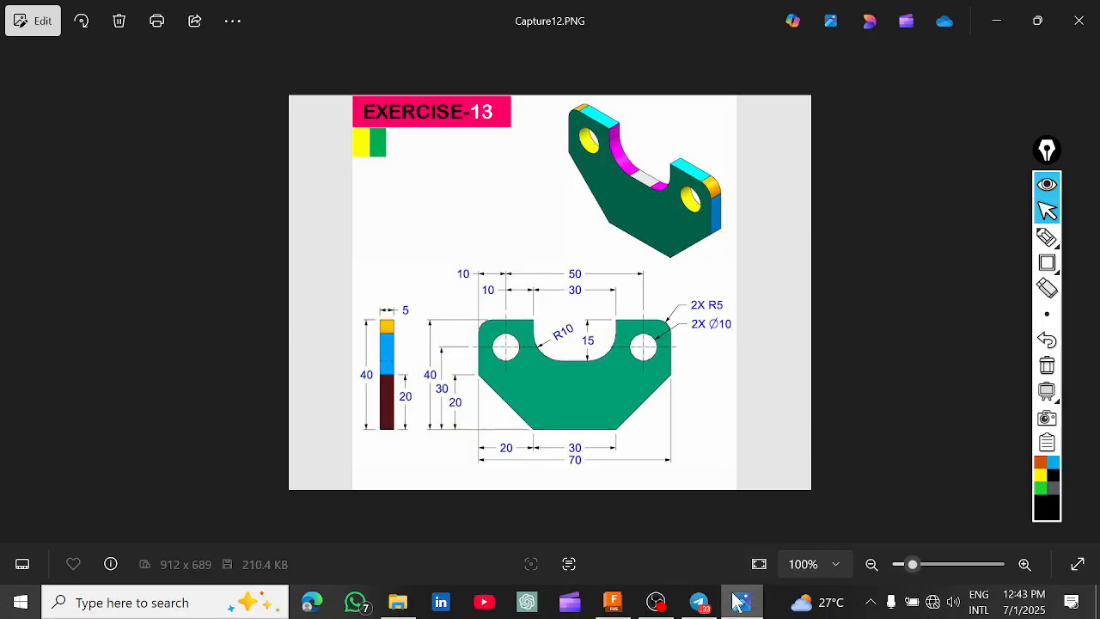
{"action": "mouse_move", "coordinate": [740, 607]}
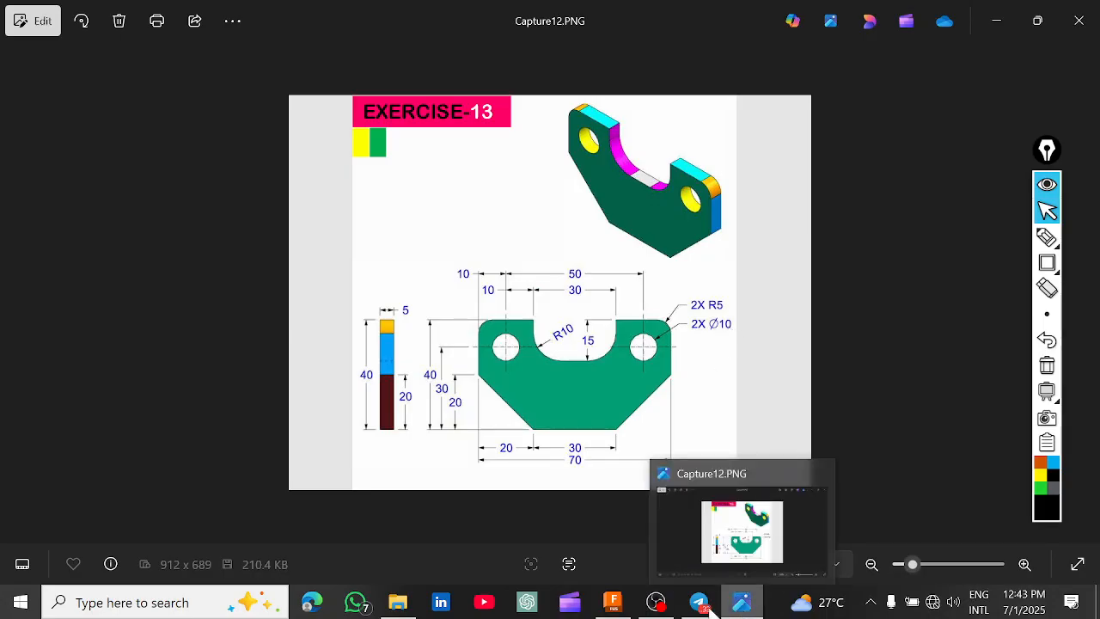
{"action": "left_click", "coordinate": [613, 601]}
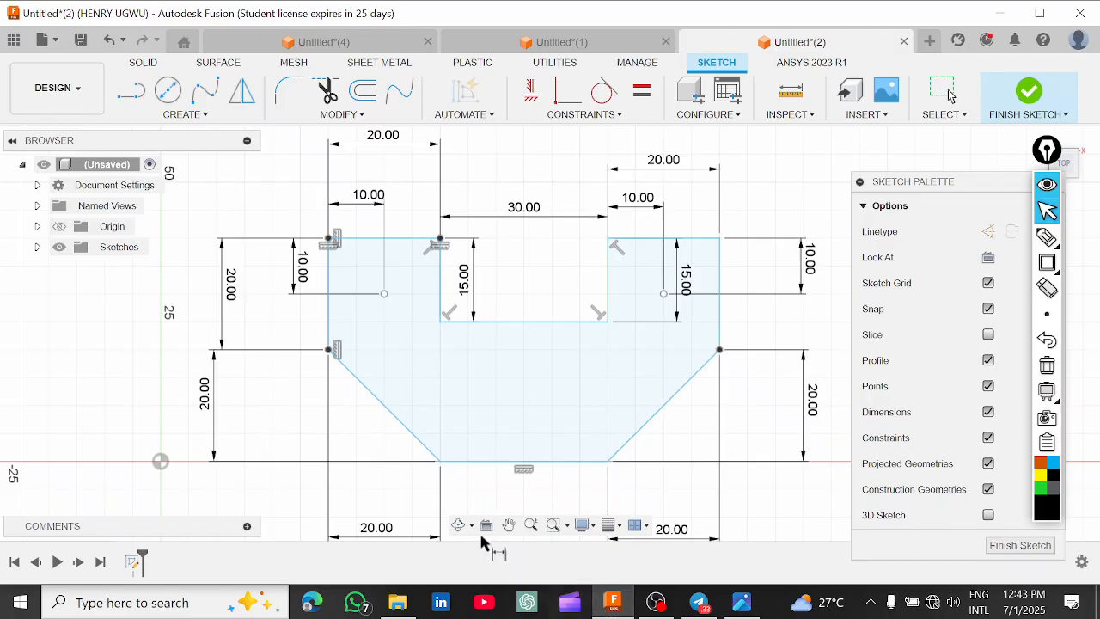
{"action": "left_click", "coordinate": [181, 114]}
{"action": "mouse_move", "coordinate": [189, 170]}
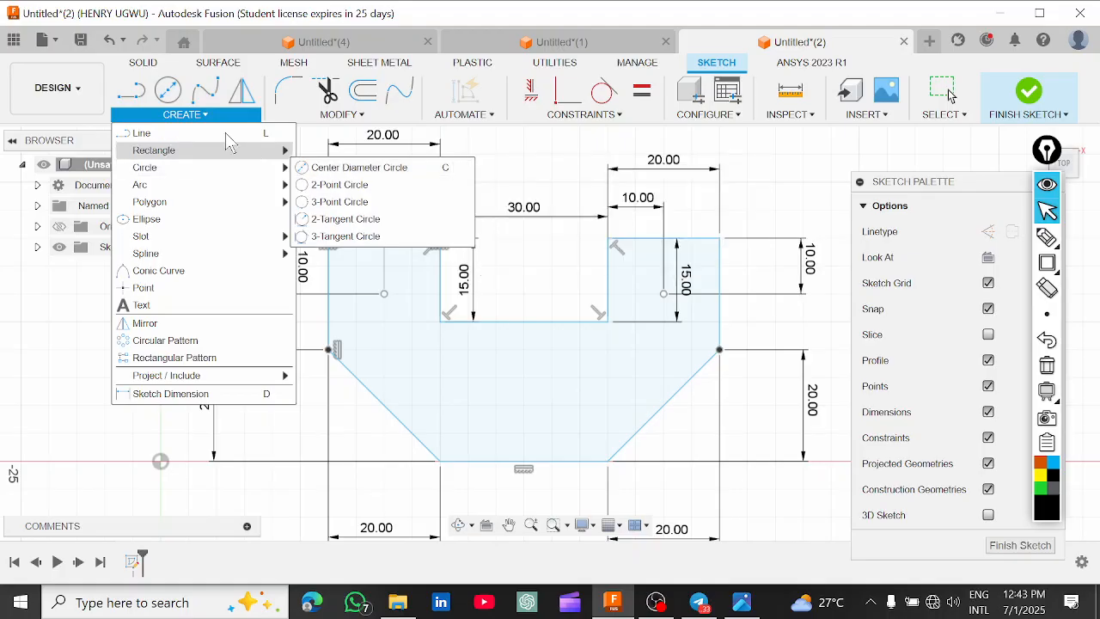
{"action": "left_click", "coordinate": [168, 89]}
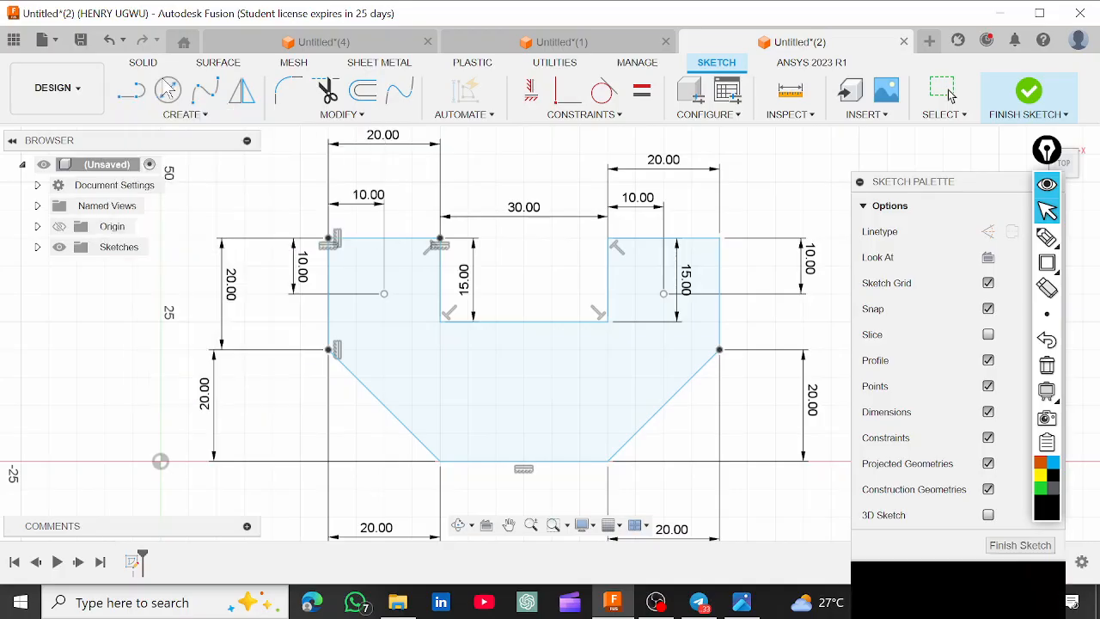
{"action": "left_click", "coordinate": [384, 294]}
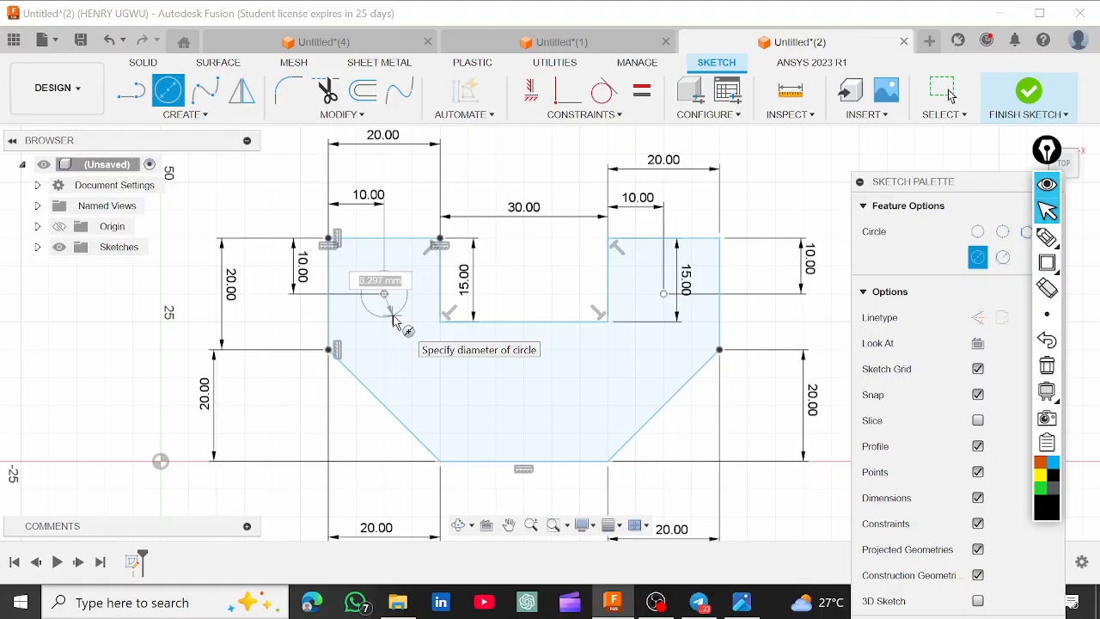
{"action": "type", "text": "10"}
{"action": "key", "text": "Return"}
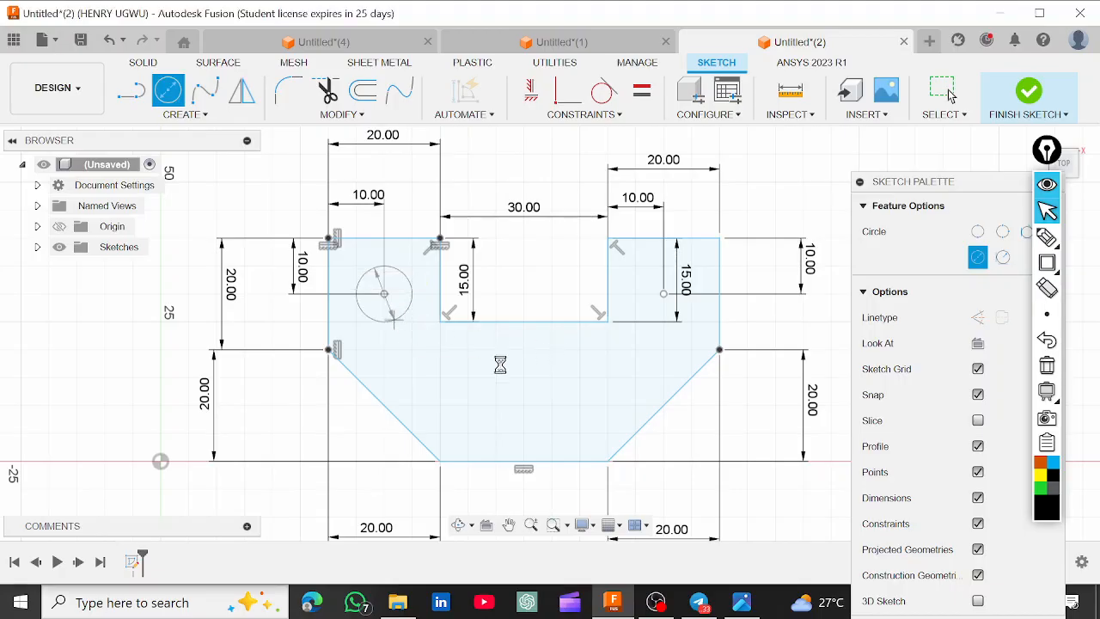
{"action": "key", "text": "Escape"}
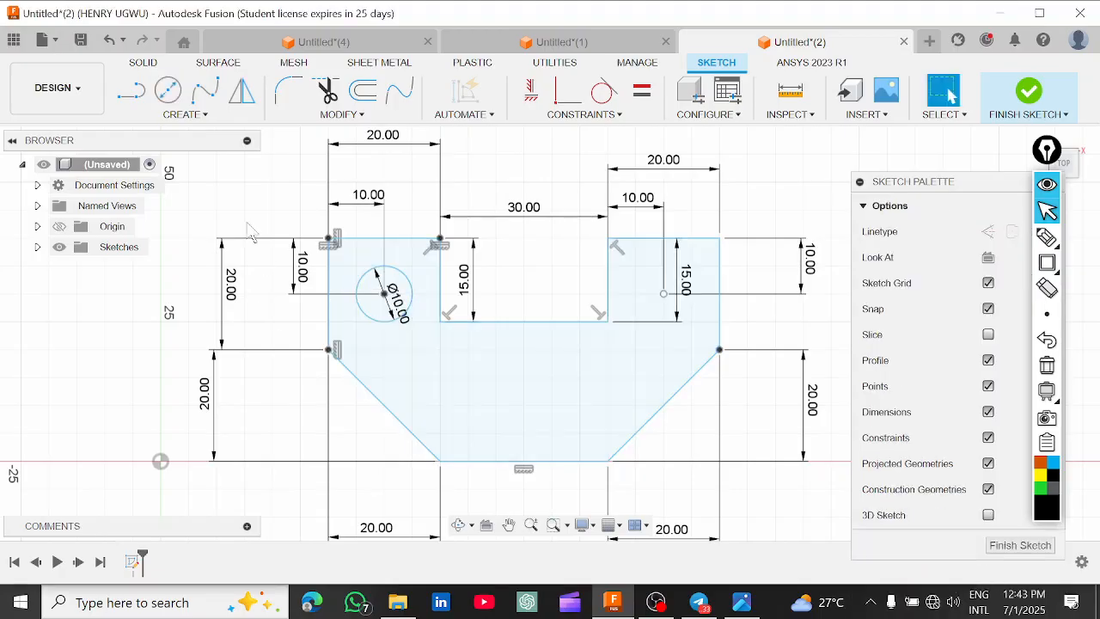
Draw a 10 mm diameter circle centred on the right arm's sketch point.
{"action": "left_click", "coordinate": [176, 96]}
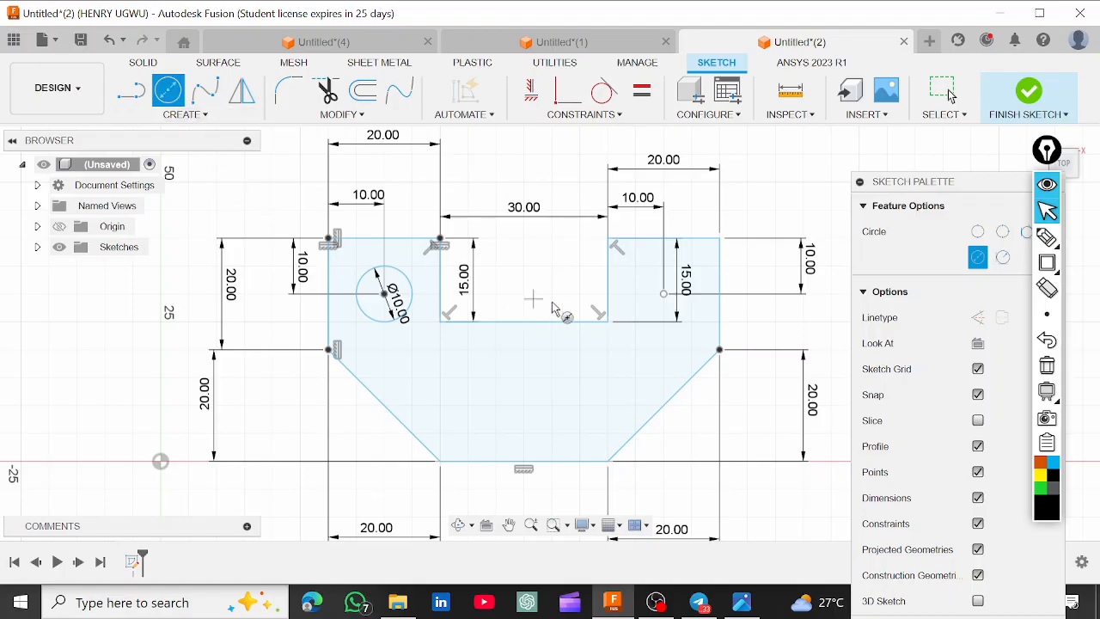
{"action": "left_click", "coordinate": [664, 295]}
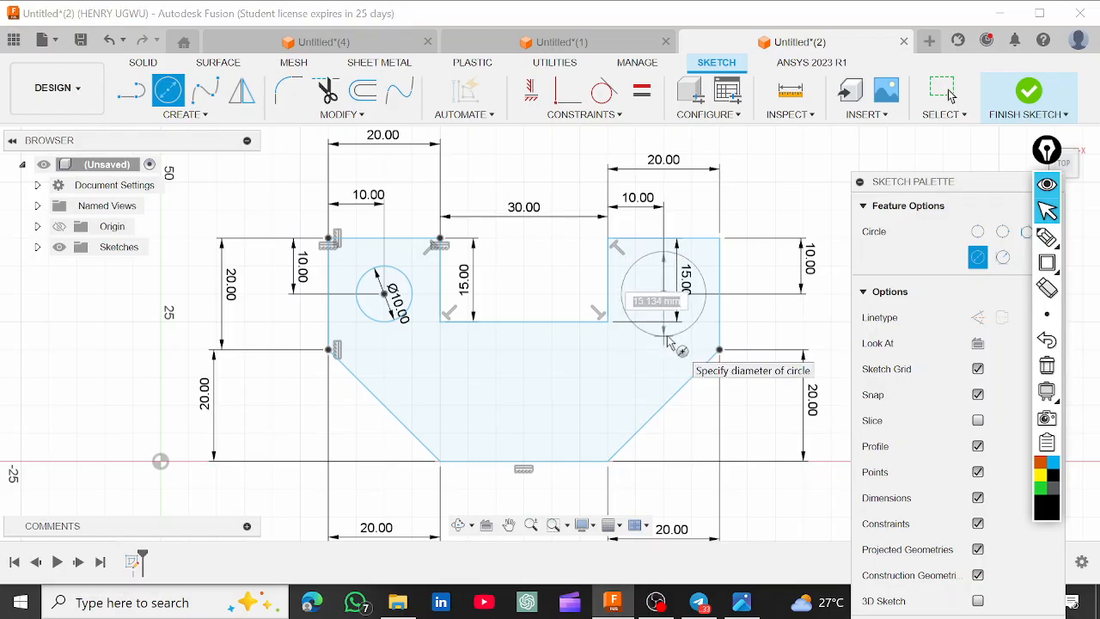
{"action": "type", "text": "10"}
{"action": "key", "text": "Return"}
{"action": "key", "text": "Escape"}
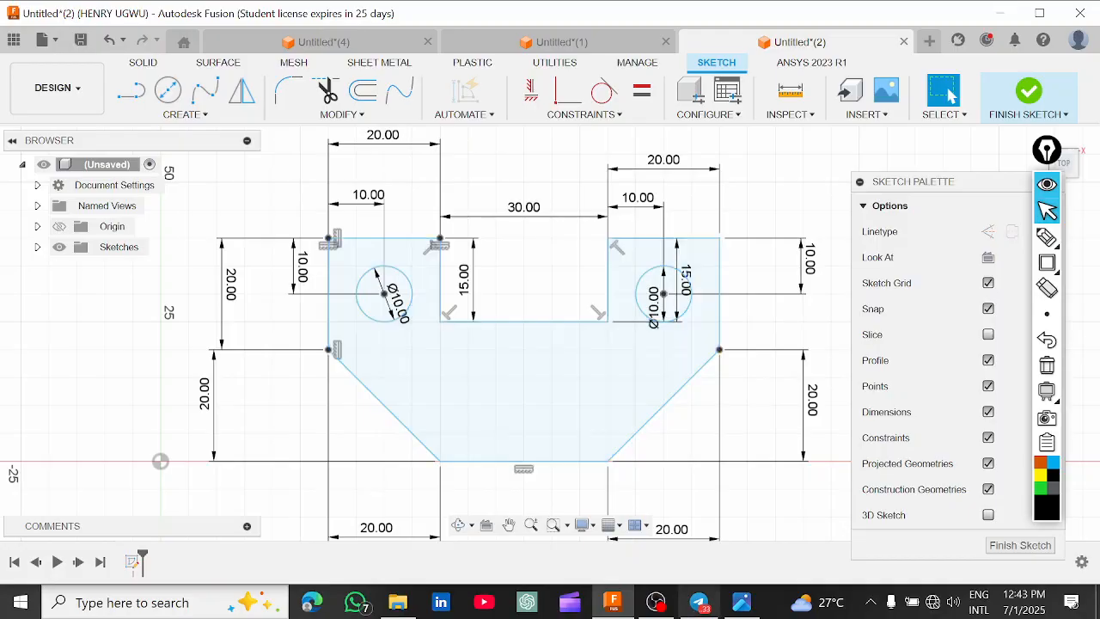
Check the notch radius in the reference drawing, then fillet the notch's lower-left corner with a 10 mm radius.
{"action": "left_click", "coordinate": [748, 607]}
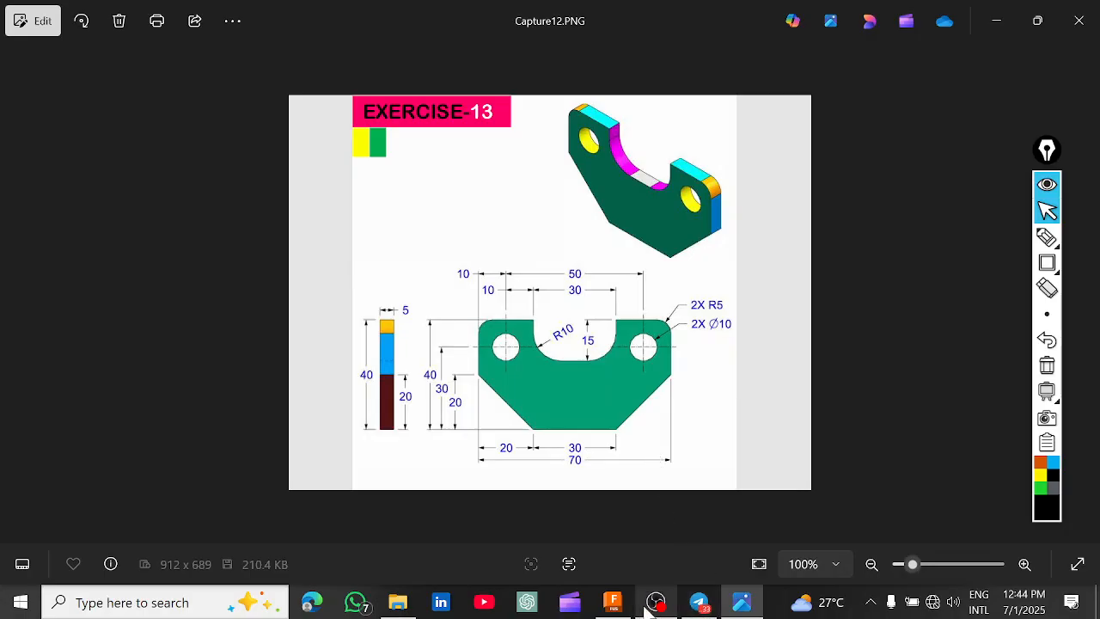
{"action": "left_click", "coordinate": [613, 602]}
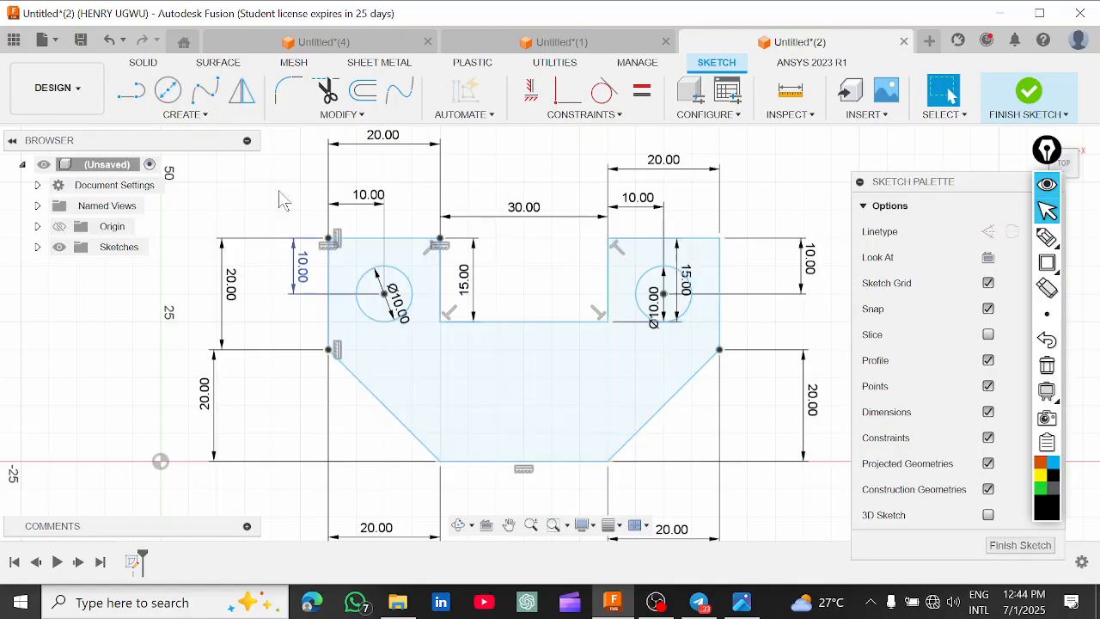
{"action": "left_click", "coordinate": [290, 96]}
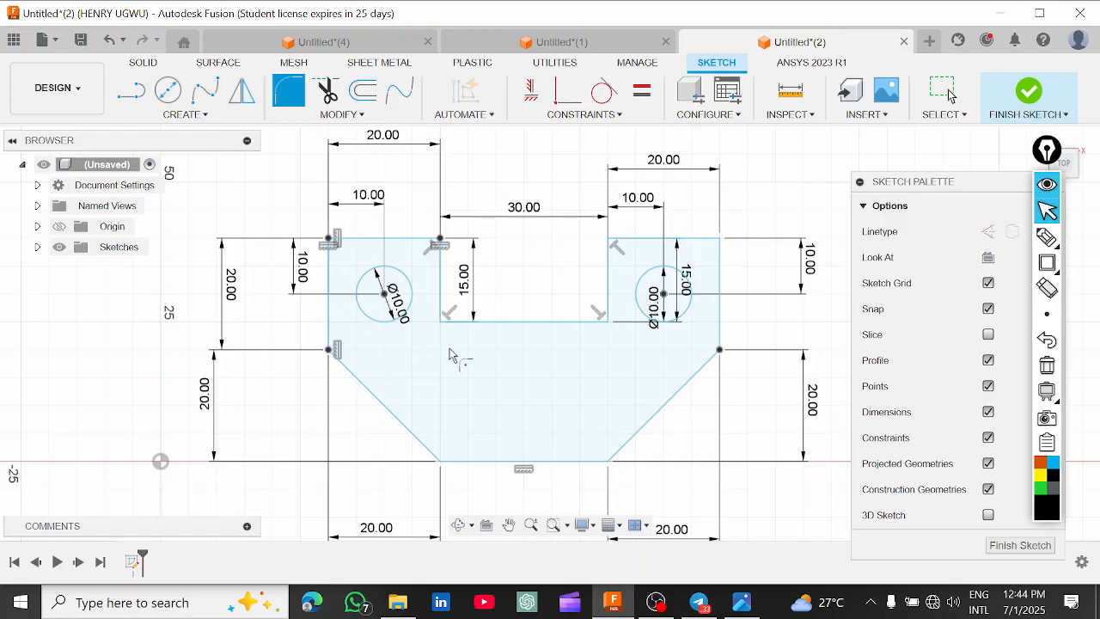
{"action": "left_click", "coordinate": [338, 115]}
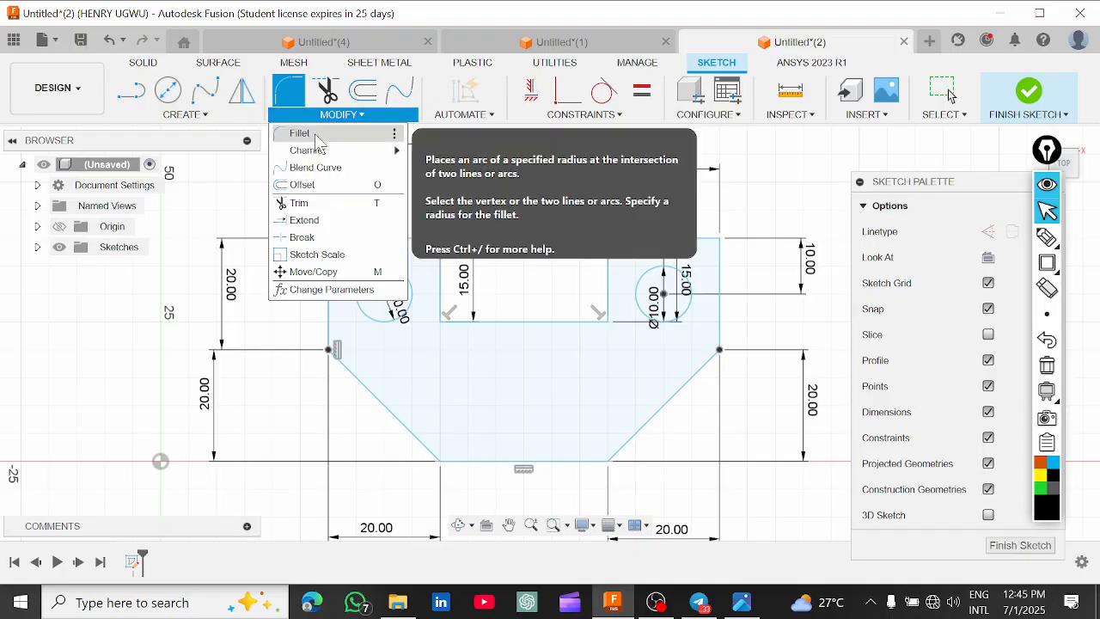
{"action": "mouse_move", "coordinate": [324, 154]}
{"action": "left_click", "coordinate": [323, 135]}
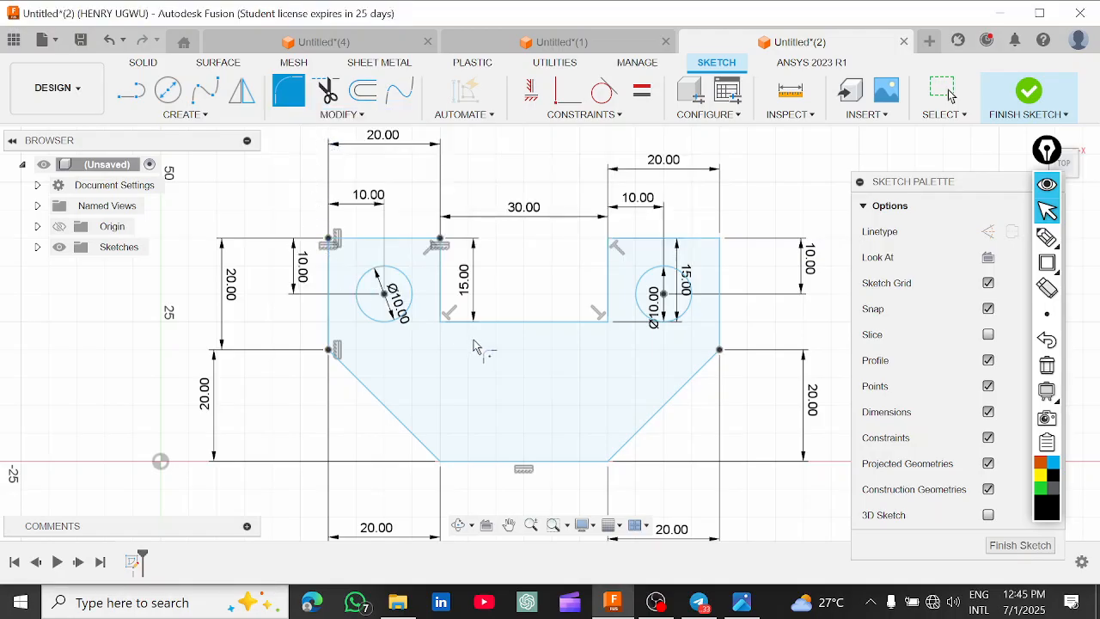
{"action": "scroll", "coordinate": [461, 344], "scroll_direction": "up", "scroll_amount": 3}
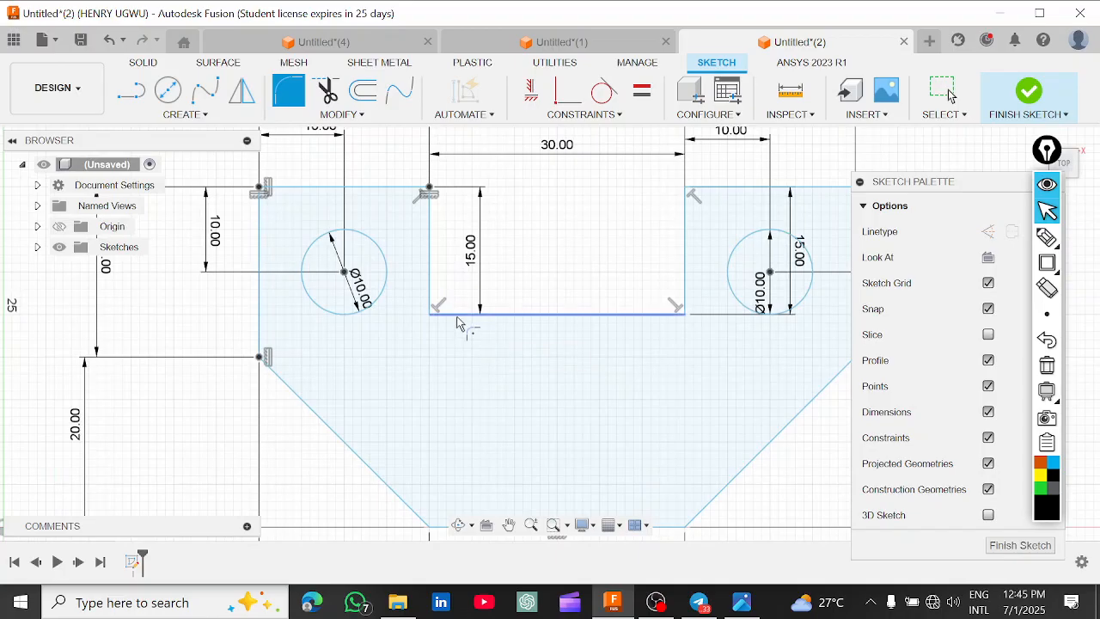
{"action": "left_click", "coordinate": [460, 314]}
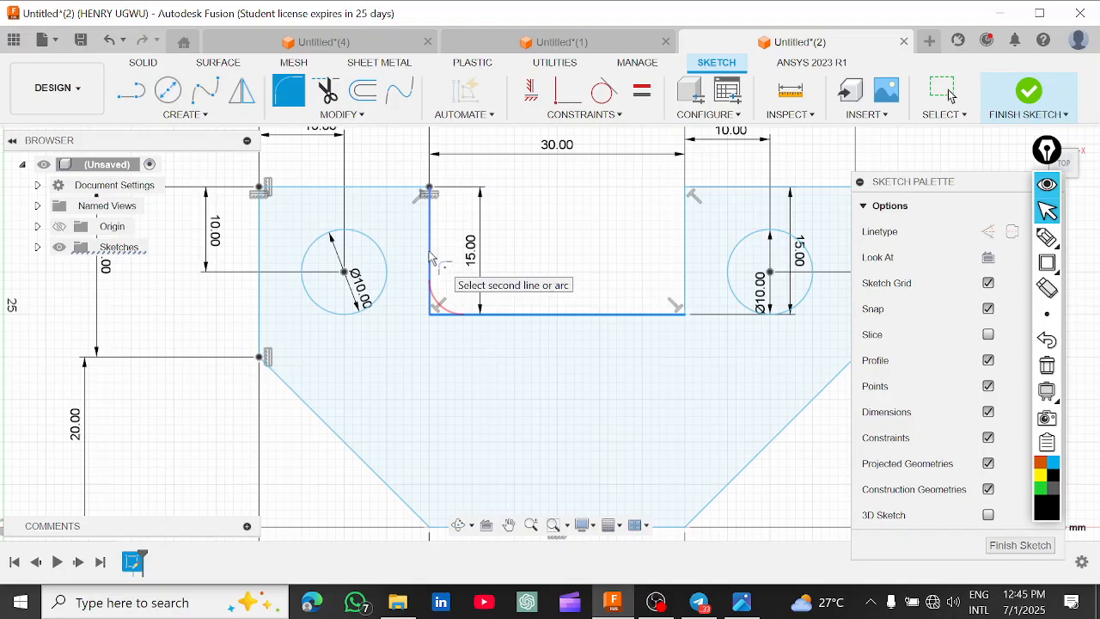
{"action": "scroll", "coordinate": [430, 257], "scroll_direction": "up", "scroll_amount": 5}
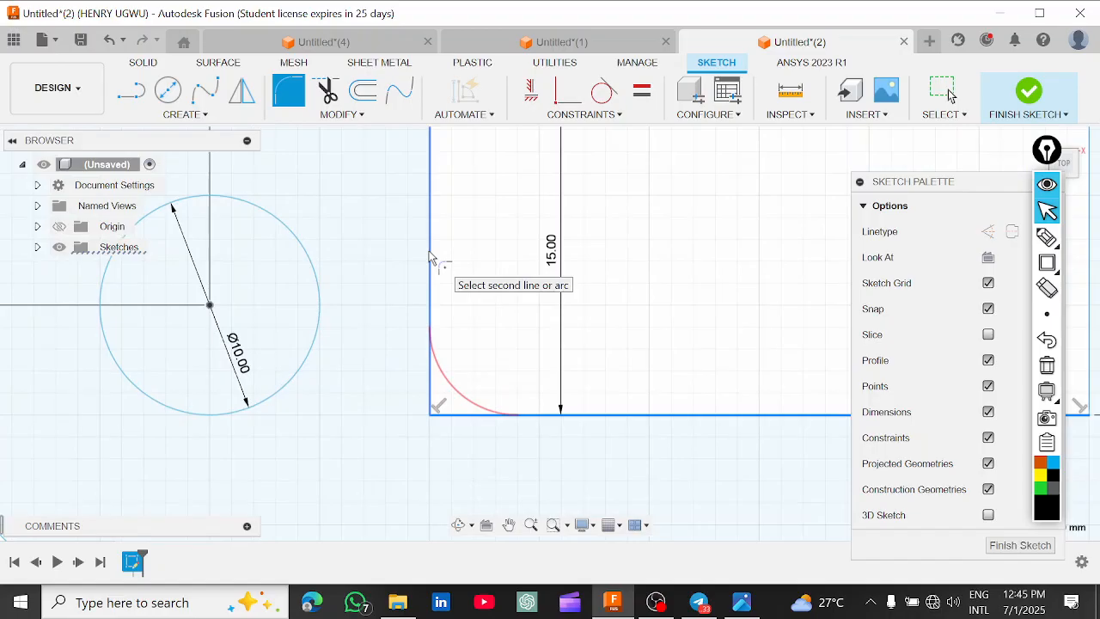
{"action": "left_click", "coordinate": [431, 257]}
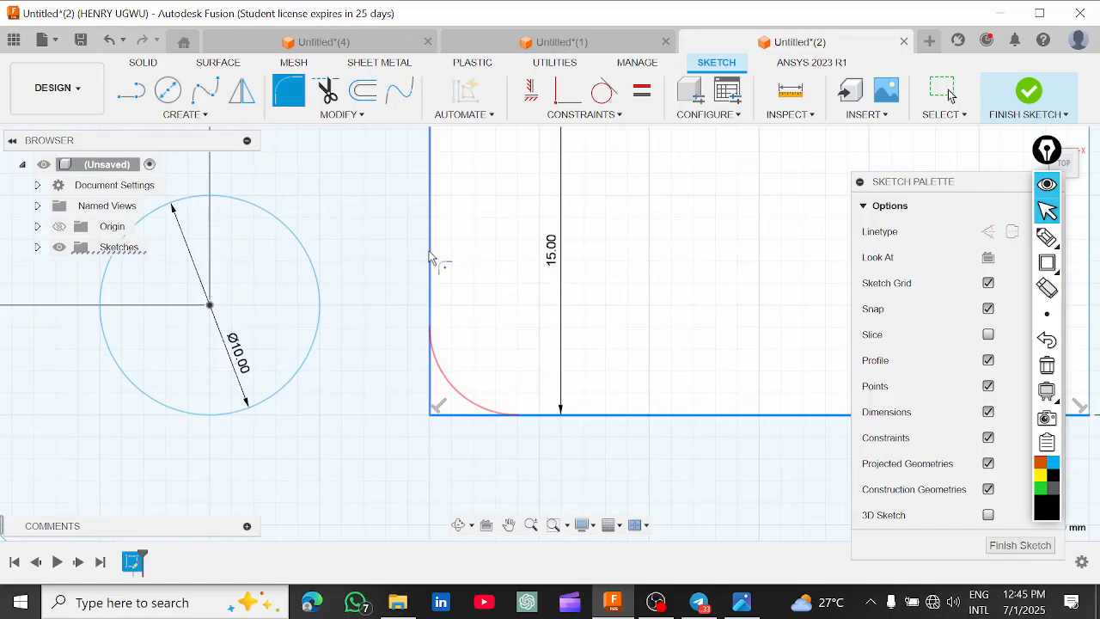
{"action": "scroll", "coordinate": [503, 435], "scroll_direction": "down", "scroll_amount": 3}
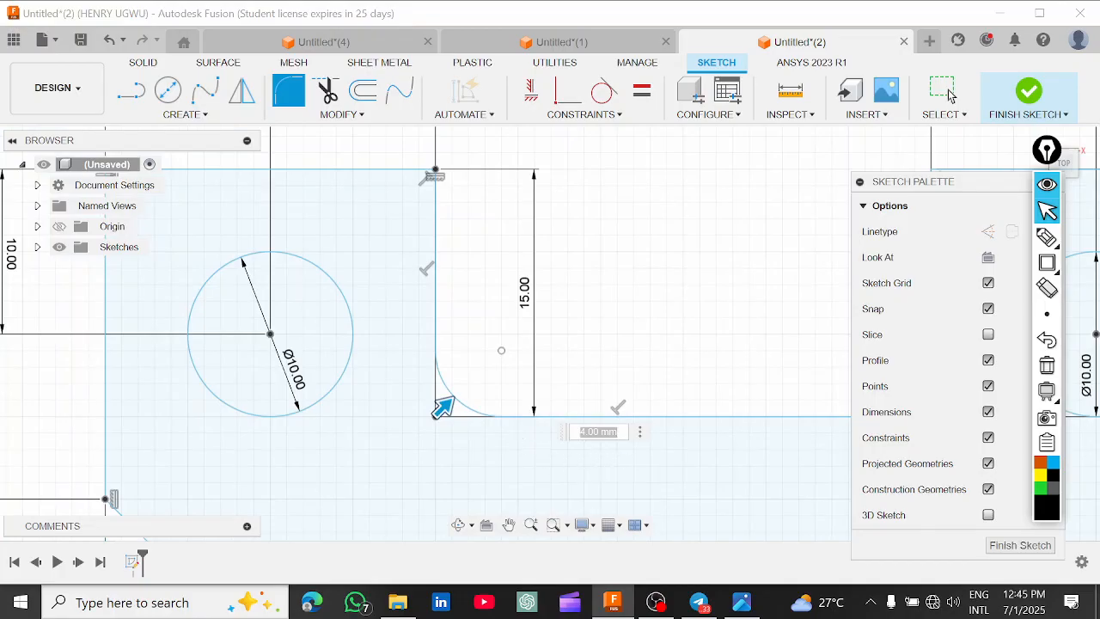
{"action": "scroll", "coordinate": [612, 451], "scroll_direction": "down", "scroll_amount": 2}
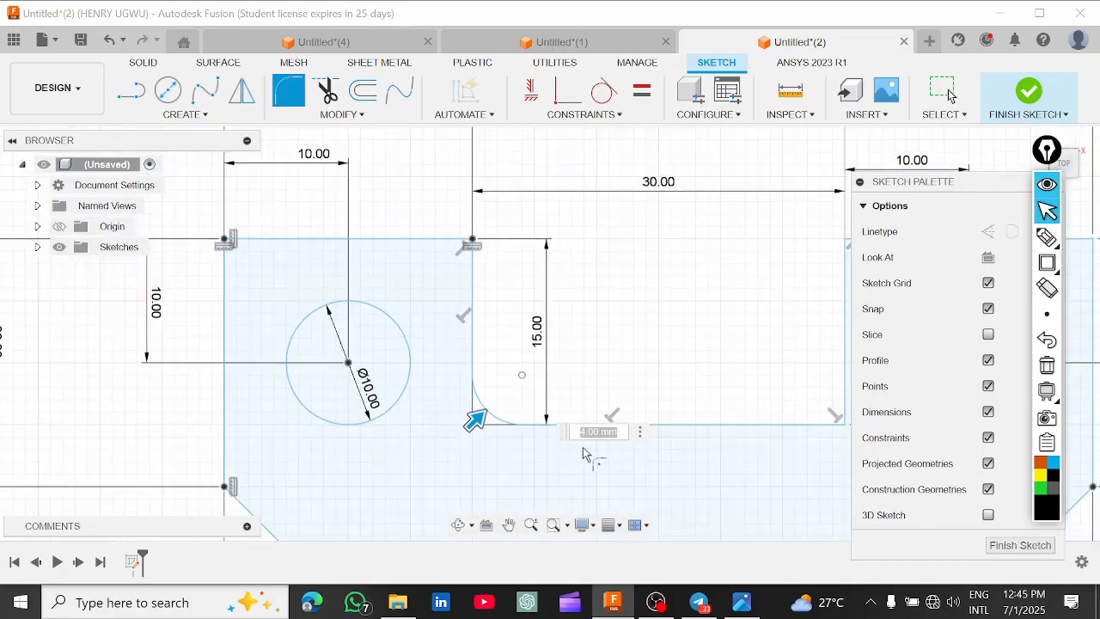
{"action": "scroll", "coordinate": [606, 454], "scroll_direction": "up", "scroll_amount": 2}
{"action": "scroll", "coordinate": [606, 453], "scroll_direction": "up", "scroll_amount": 2}
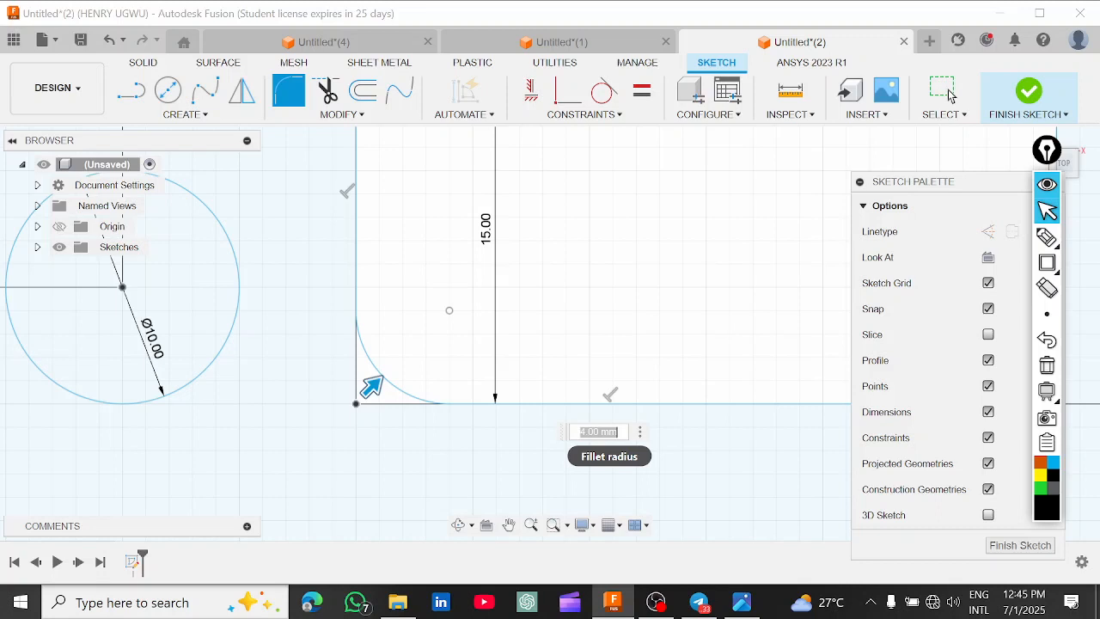
{"action": "type", "text": "10"}
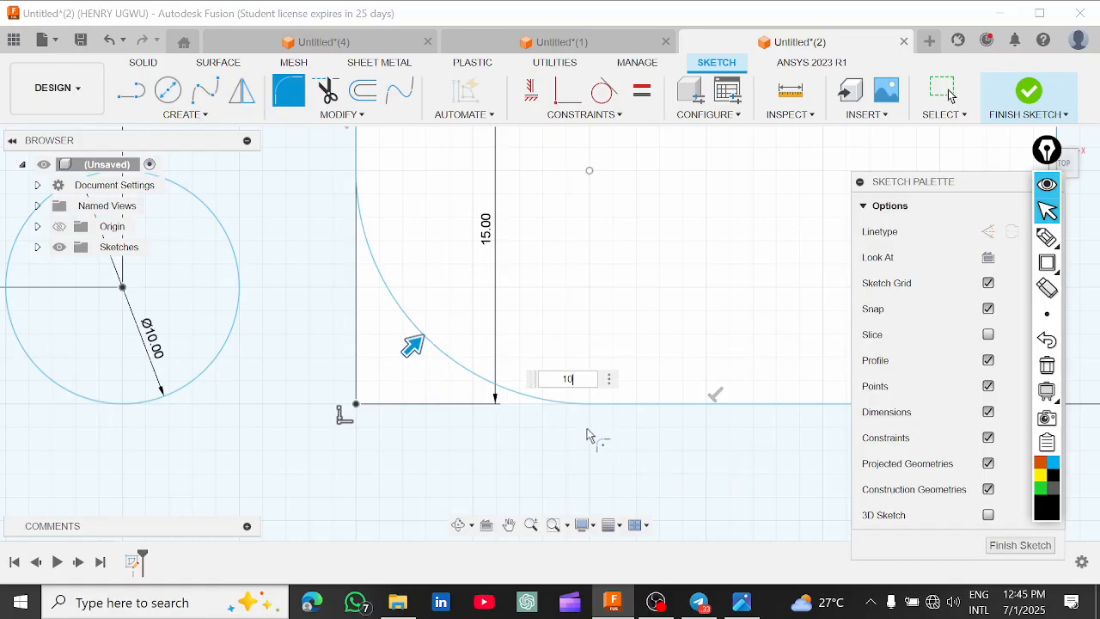
{"action": "scroll", "coordinate": [612, 442], "scroll_direction": "down", "scroll_amount": 3}
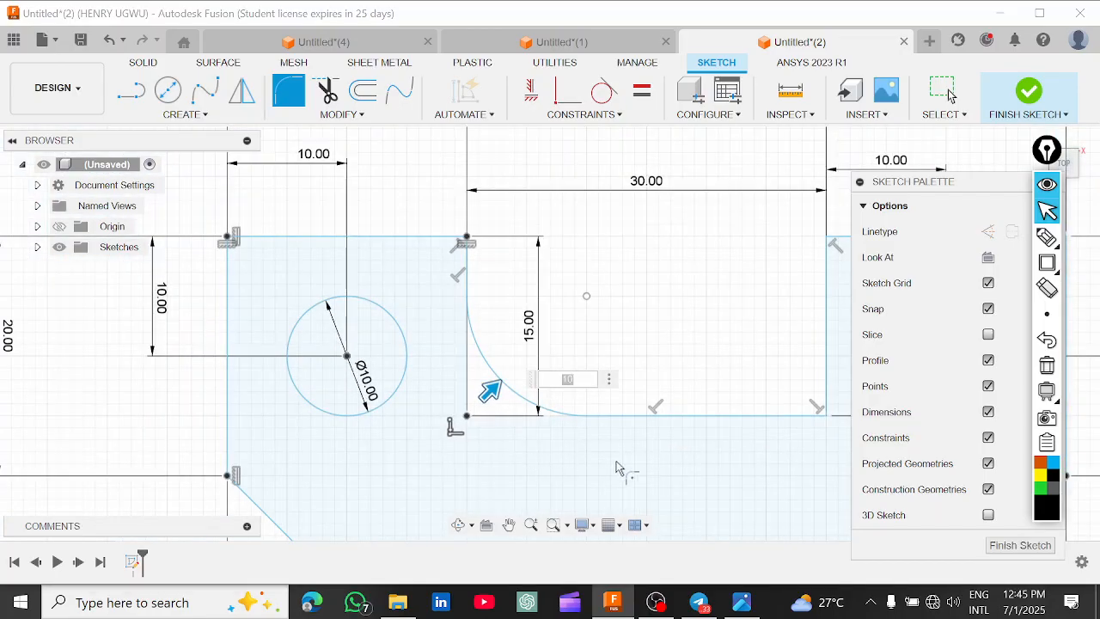
{"action": "key", "text": "Return"}
{"action": "scroll", "coordinate": [634, 467], "scroll_direction": "down", "scroll_amount": 3}
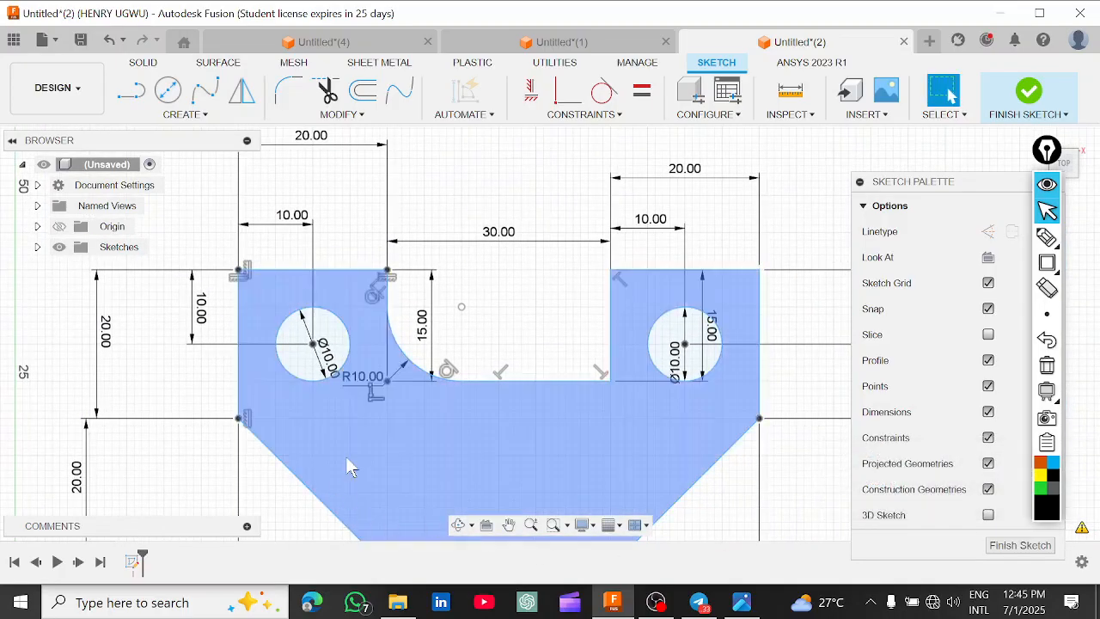
{"action": "scroll", "coordinate": [546, 395], "scroll_direction": "up", "scroll_amount": 4}
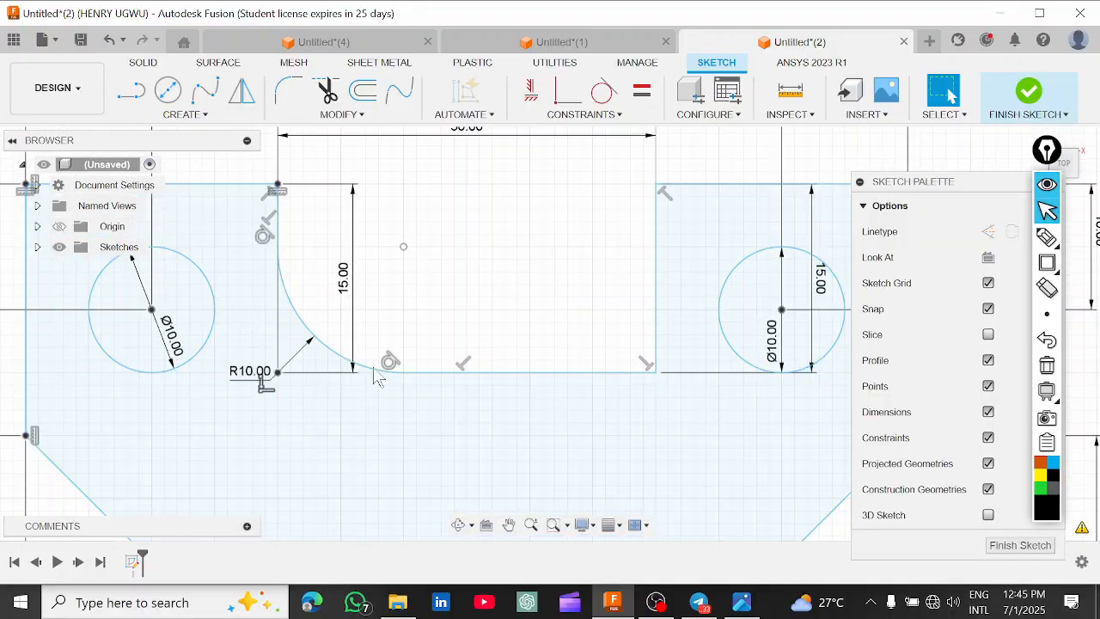
{"action": "scroll", "coordinate": [545, 397], "scroll_direction": "down", "scroll_amount": 3}
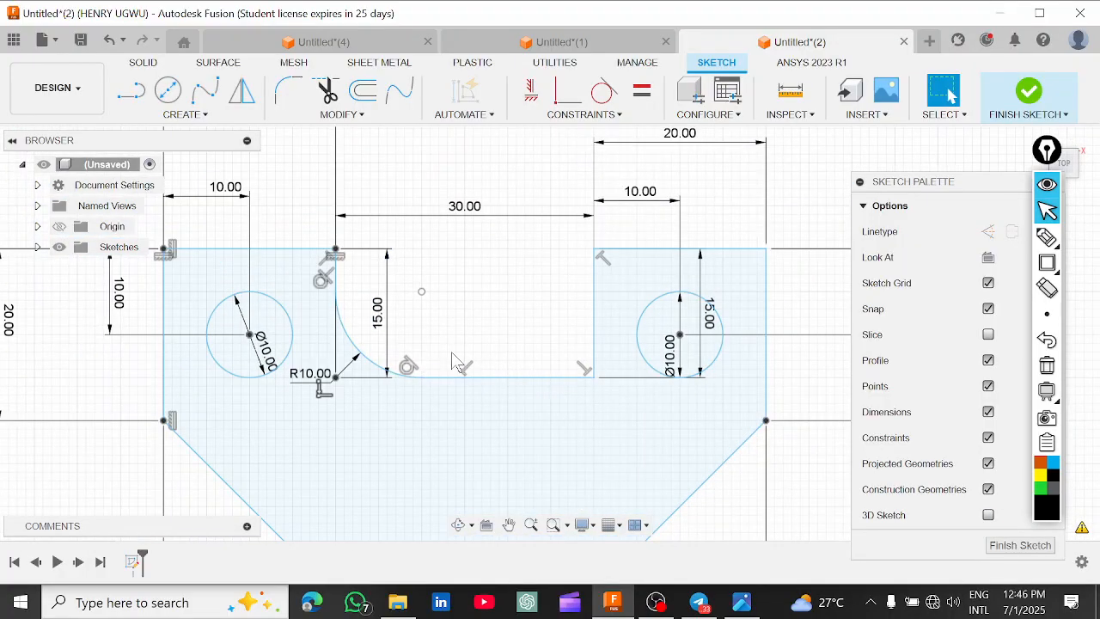
Fillet the notch's lower-right corner with a 10 mm radius.
{"action": "scroll", "coordinate": [548, 436], "scroll_direction": "down", "scroll_amount": 1}
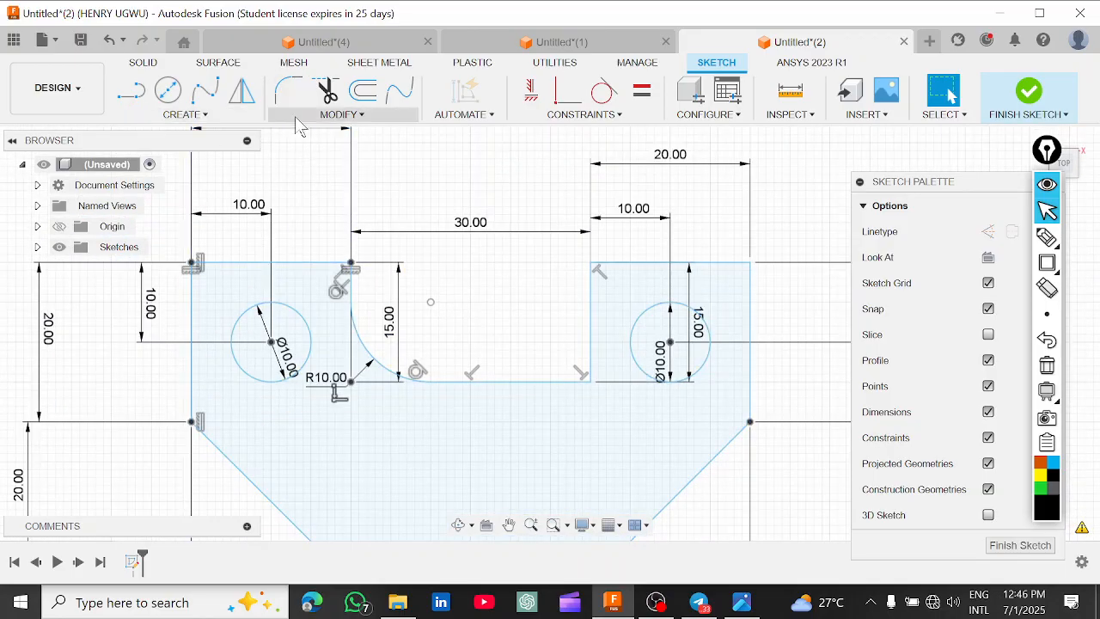
{"action": "left_click", "coordinate": [341, 119]}
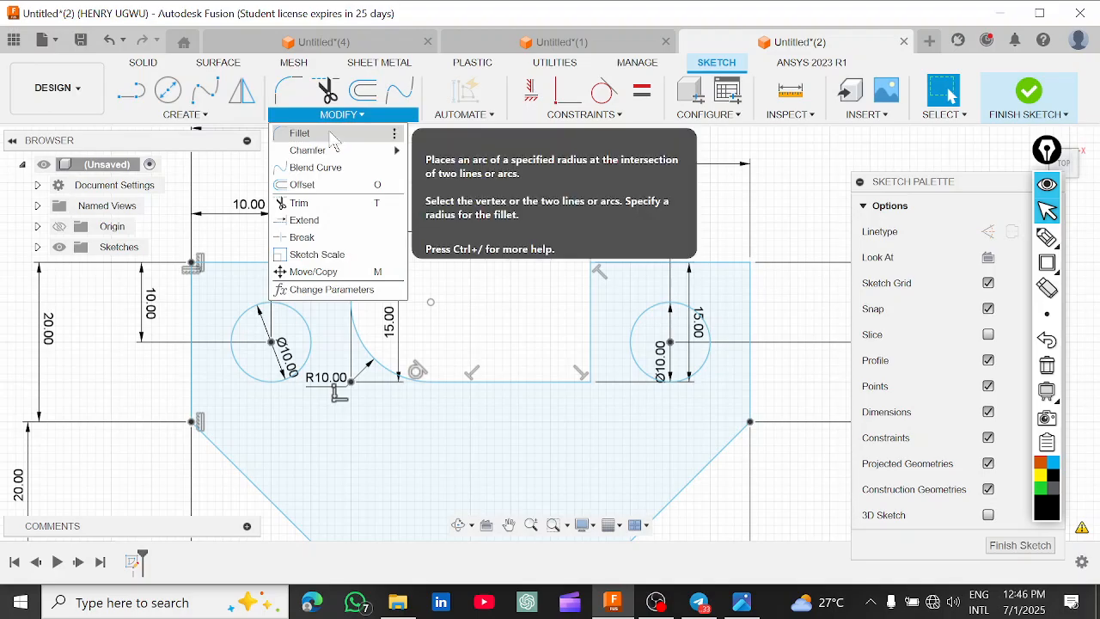
{"action": "left_click", "coordinate": [332, 135]}
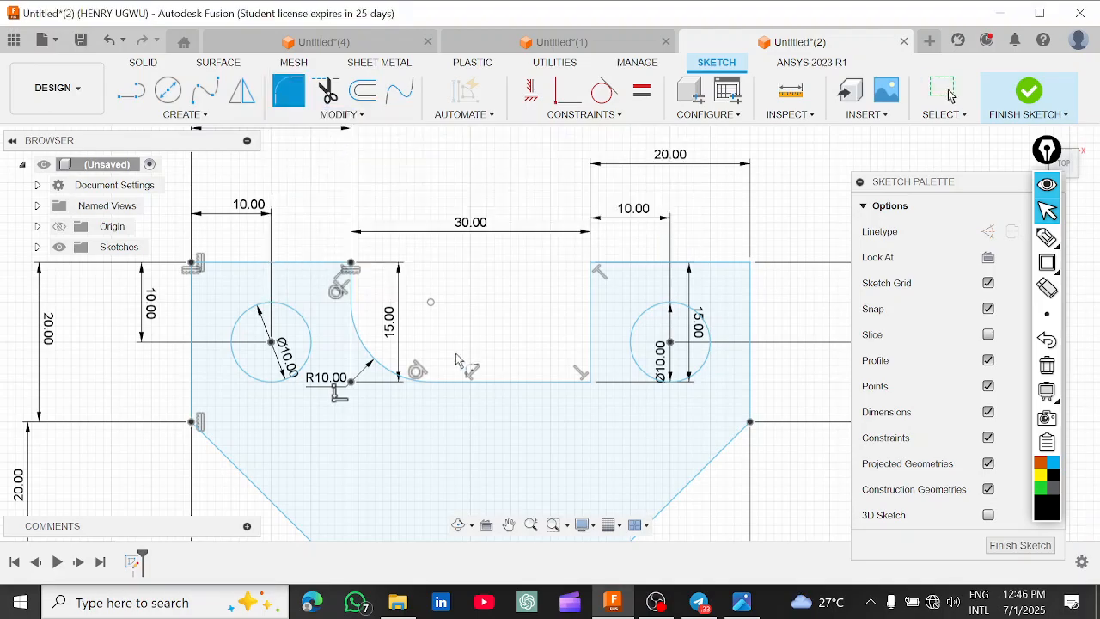
{"action": "left_click", "coordinate": [590, 383]}
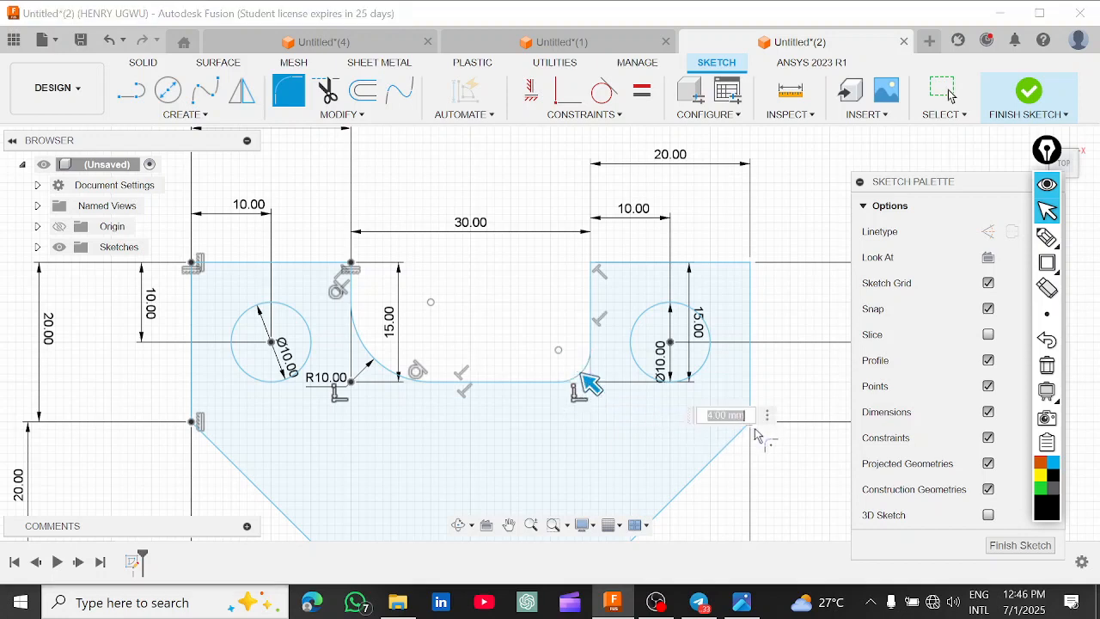
{"action": "type", "text": "10"}
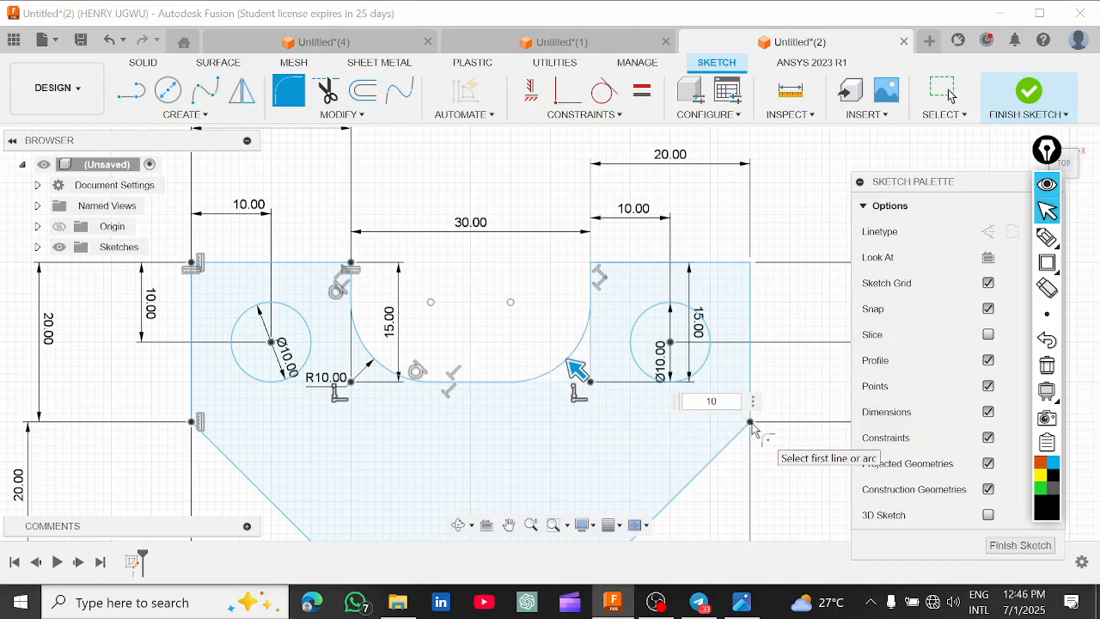
{"action": "key", "text": "Return"}
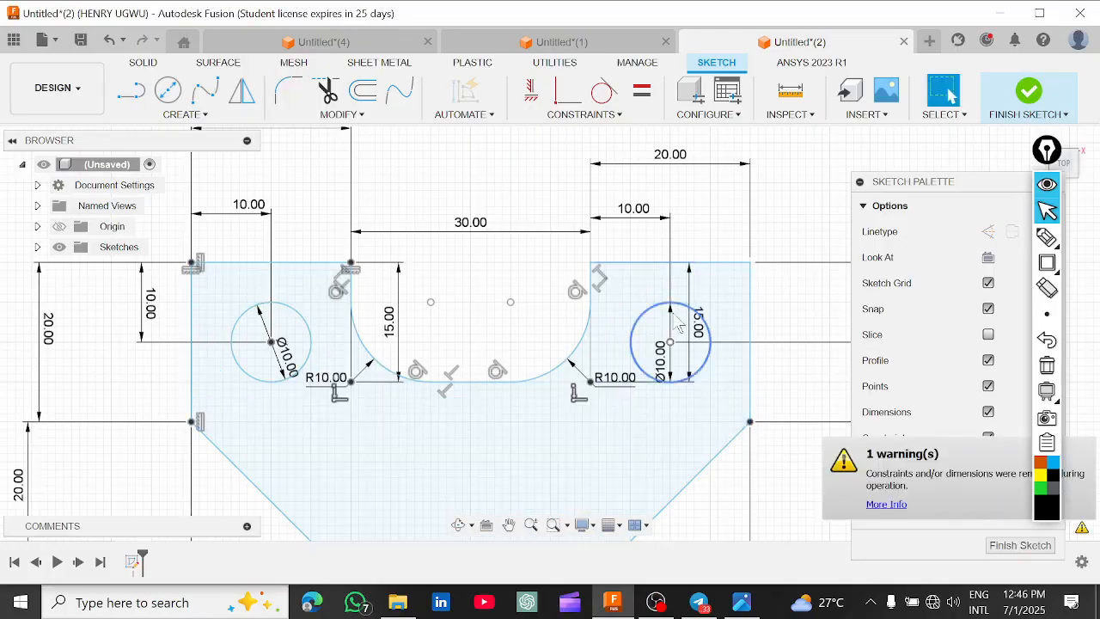
Fillet the plate's upper-left and upper-right outer corners with a 5 mm radius, checking the radius in the reference drawing.
{"action": "scroll", "coordinate": [587, 343], "scroll_direction": "up", "scroll_amount": 3}
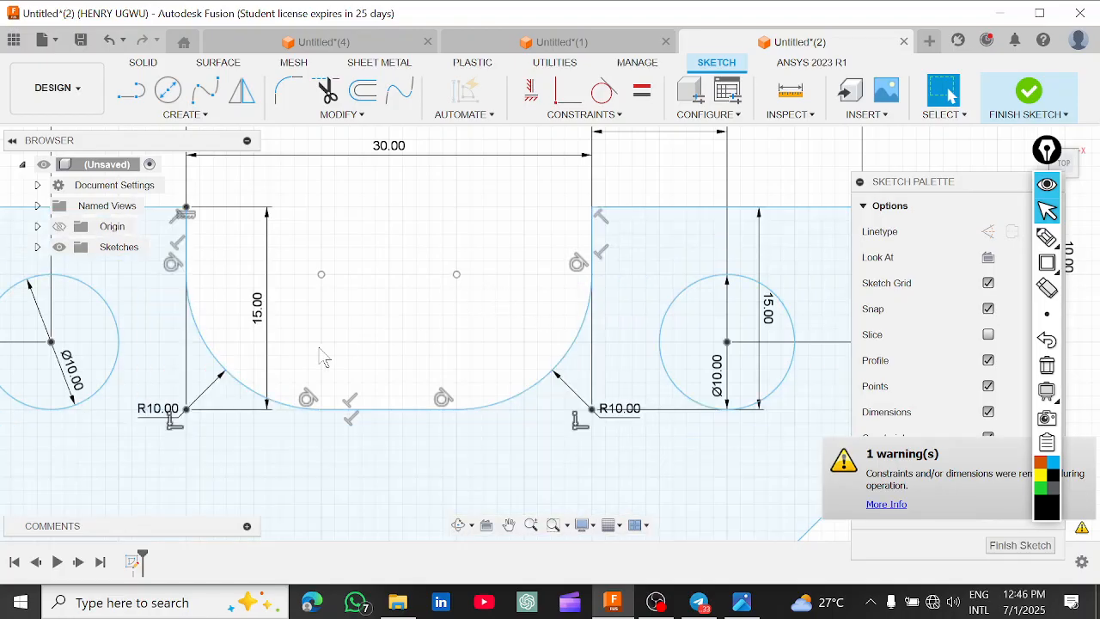
{"action": "scroll", "coordinate": [313, 355], "scroll_direction": "down", "scroll_amount": 5}
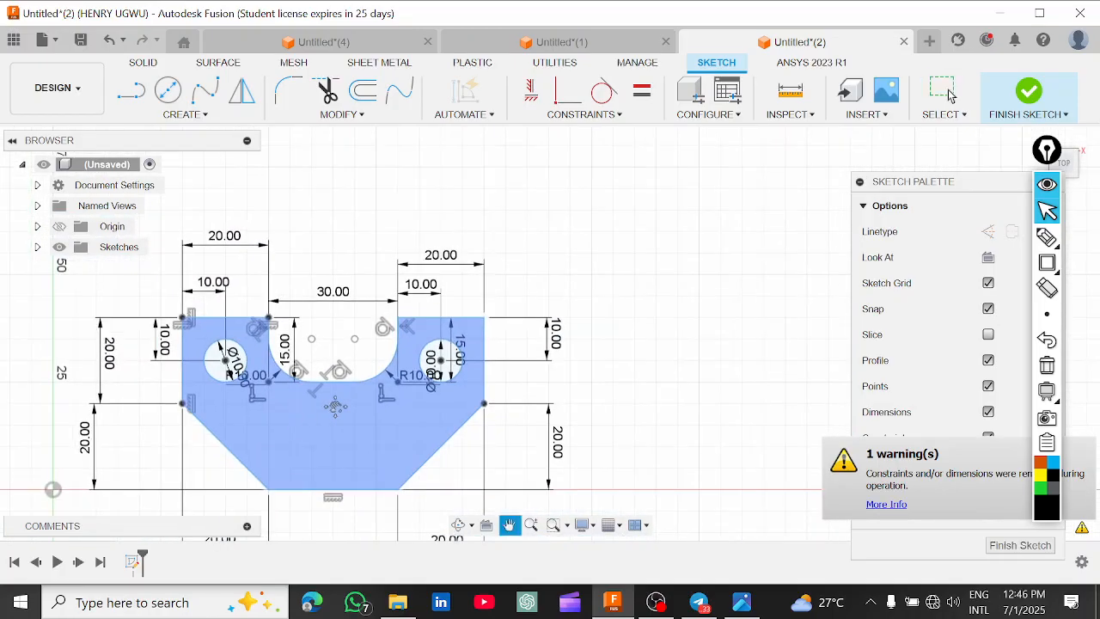
{"action": "scroll", "coordinate": [344, 397], "scroll_direction": "up", "scroll_amount": 3}
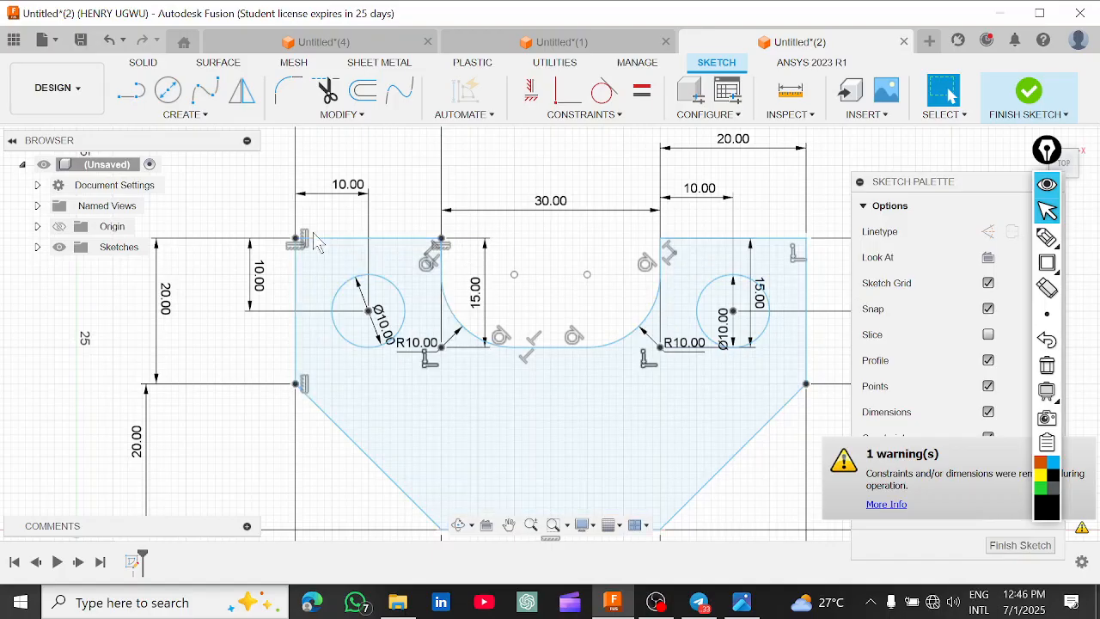
{"action": "left_click", "coordinate": [289, 91]}
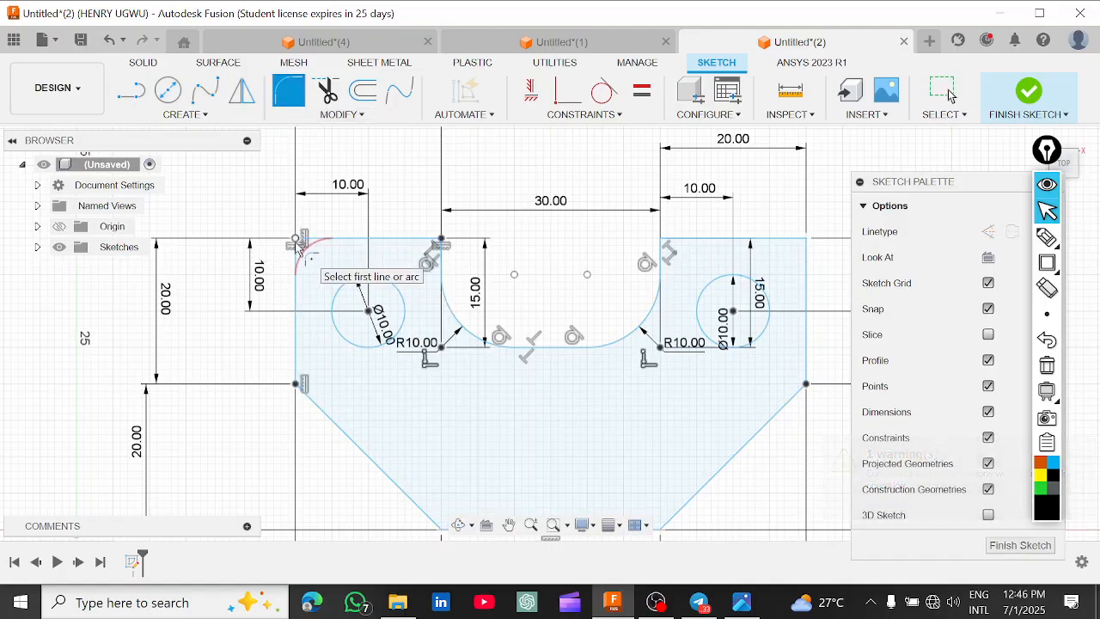
{"action": "left_click", "coordinate": [297, 240]}
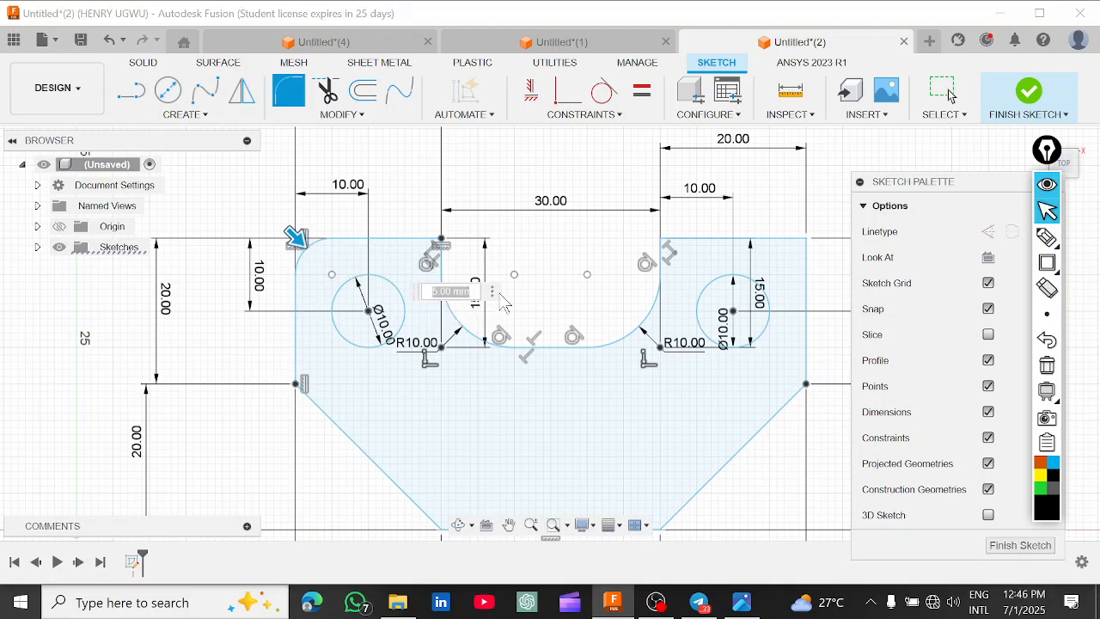
{"action": "left_click", "coordinate": [806, 239]}
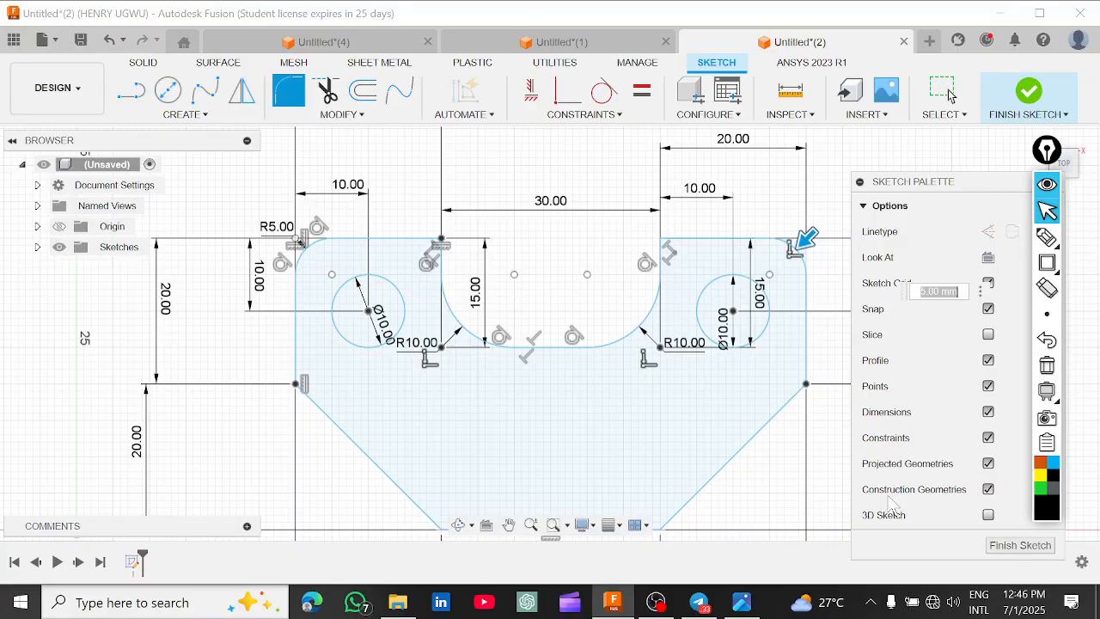
{"action": "left_click", "coordinate": [756, 606]}
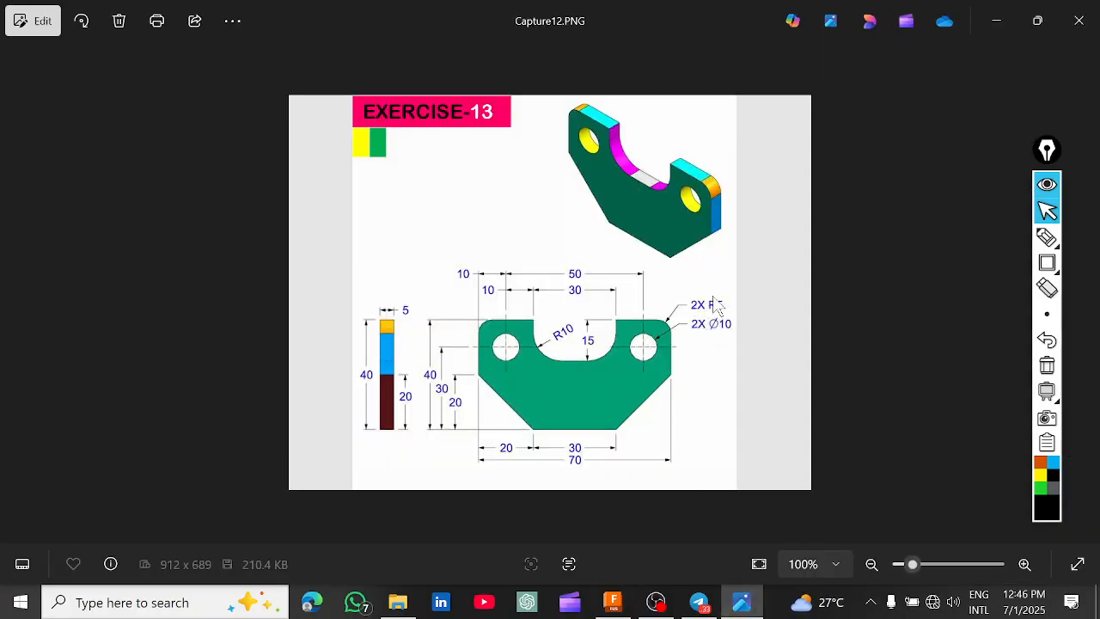
{"action": "left_click", "coordinate": [613, 601]}
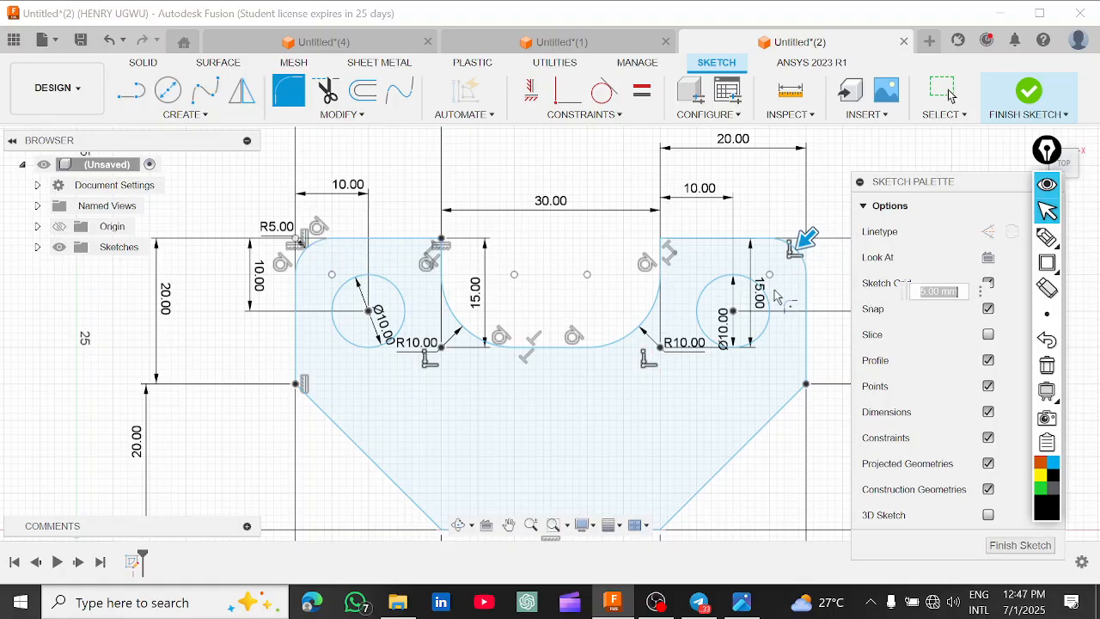
{"action": "key", "text": "Return"}
{"action": "key", "text": "Escape"}
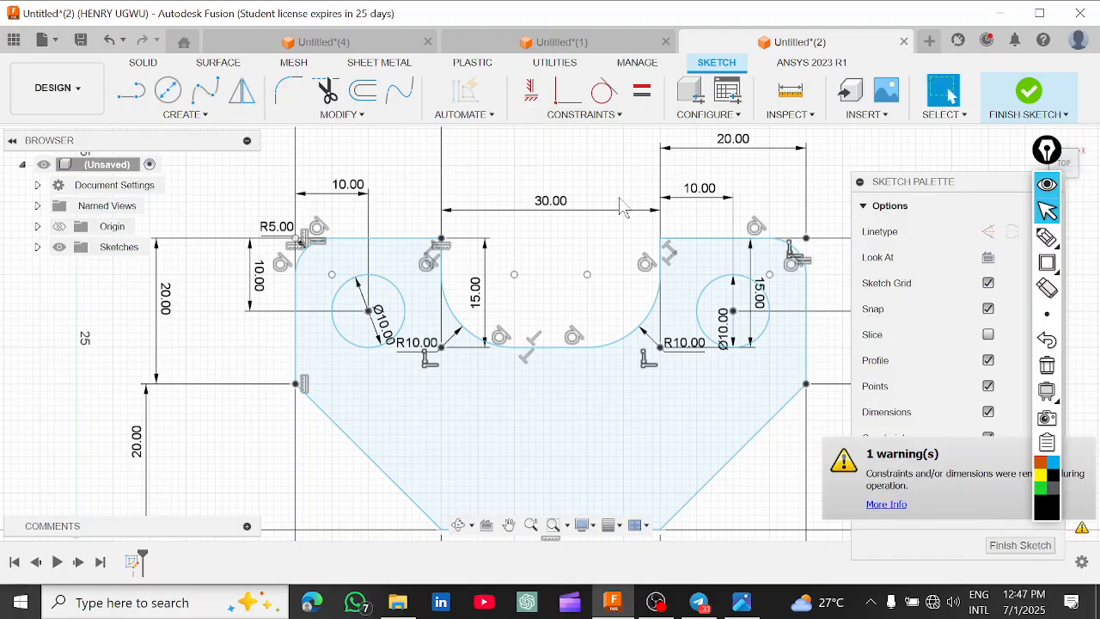
Look over the completed plate profile, finish the sketch and clear the profile selection.
{"action": "scroll", "coordinate": [579, 315], "scroll_direction": "up", "scroll_amount": 3}
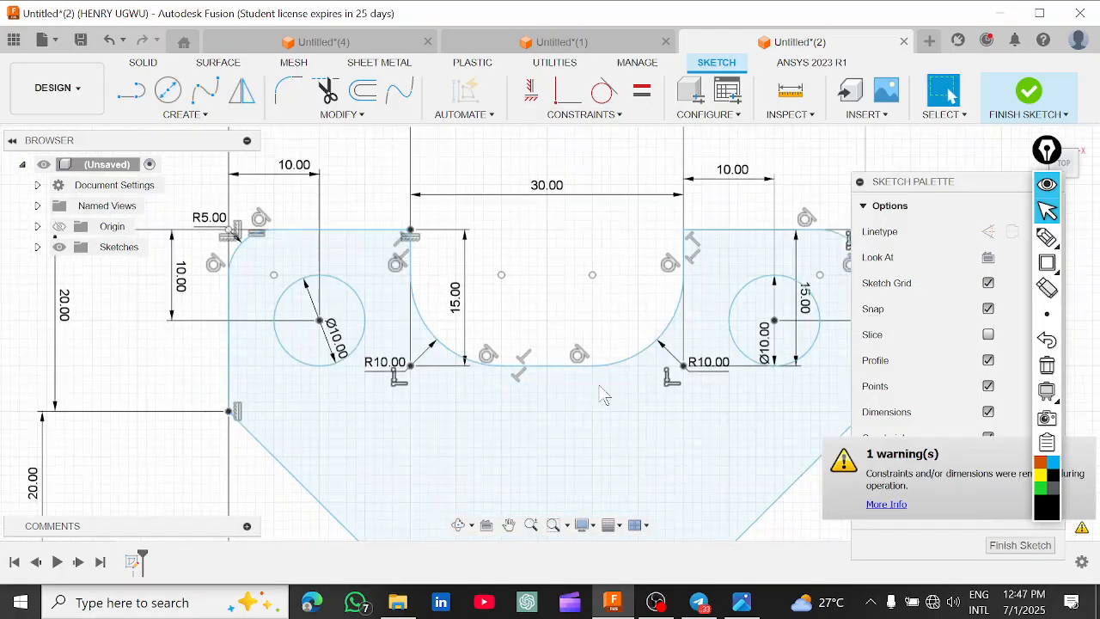
{"action": "scroll", "coordinate": [605, 395], "scroll_direction": "down", "scroll_amount": 2}
{"action": "scroll", "coordinate": [613, 297], "scroll_direction": "down", "scroll_amount": 1}
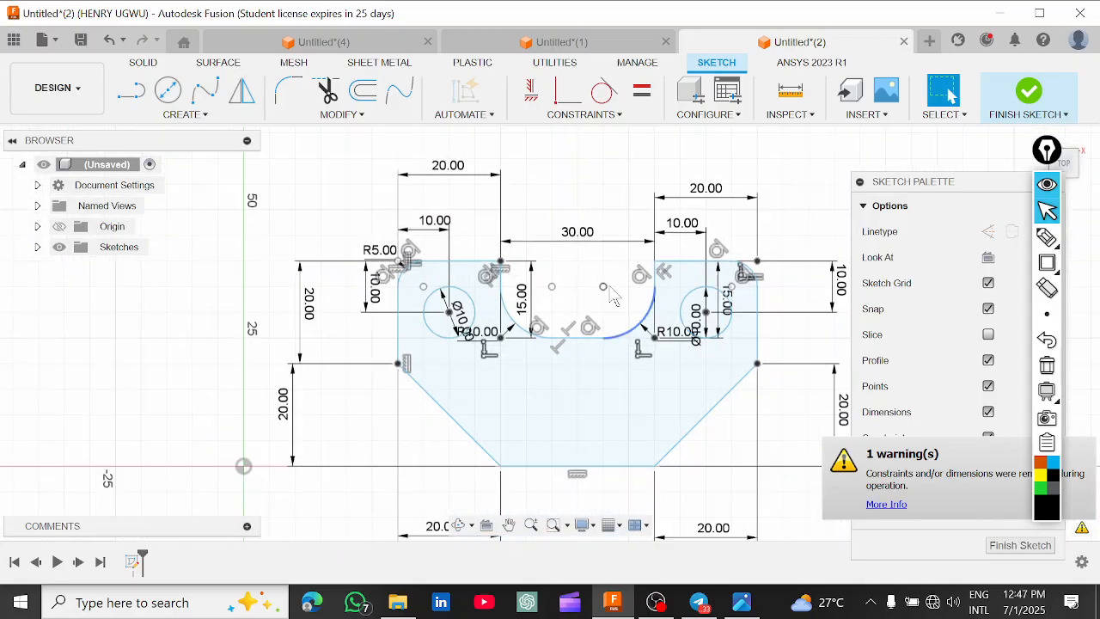
{"action": "middle_click_drag", "start_coordinate": [612, 297], "coordinate": [561, 259]}
{"action": "left_click", "coordinate": [564, 355]}
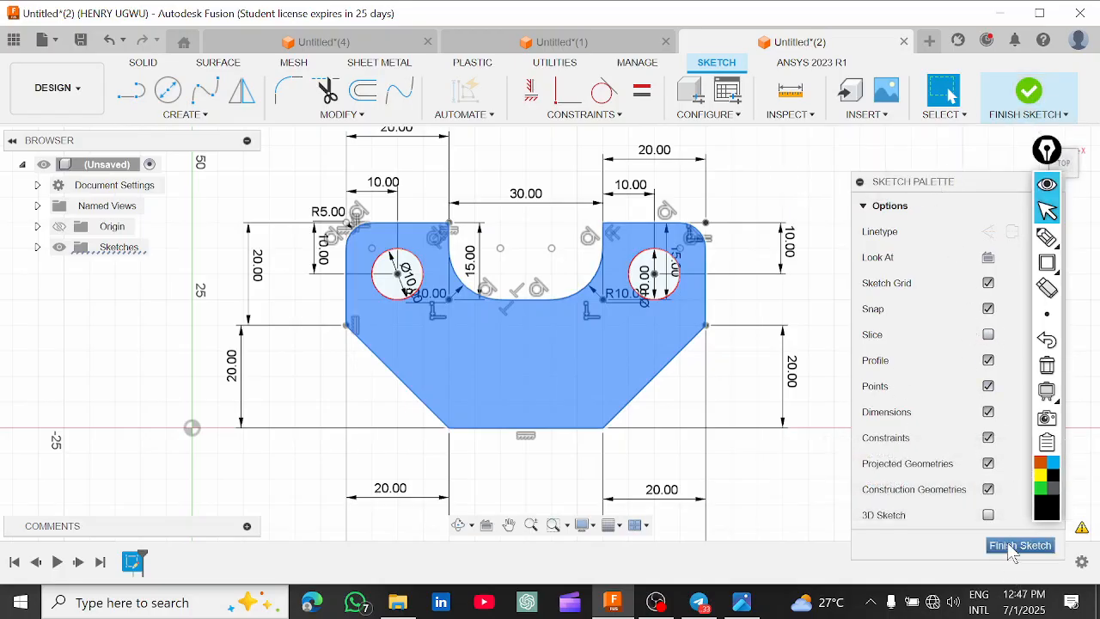
{"action": "left_click", "coordinate": [1028, 95]}
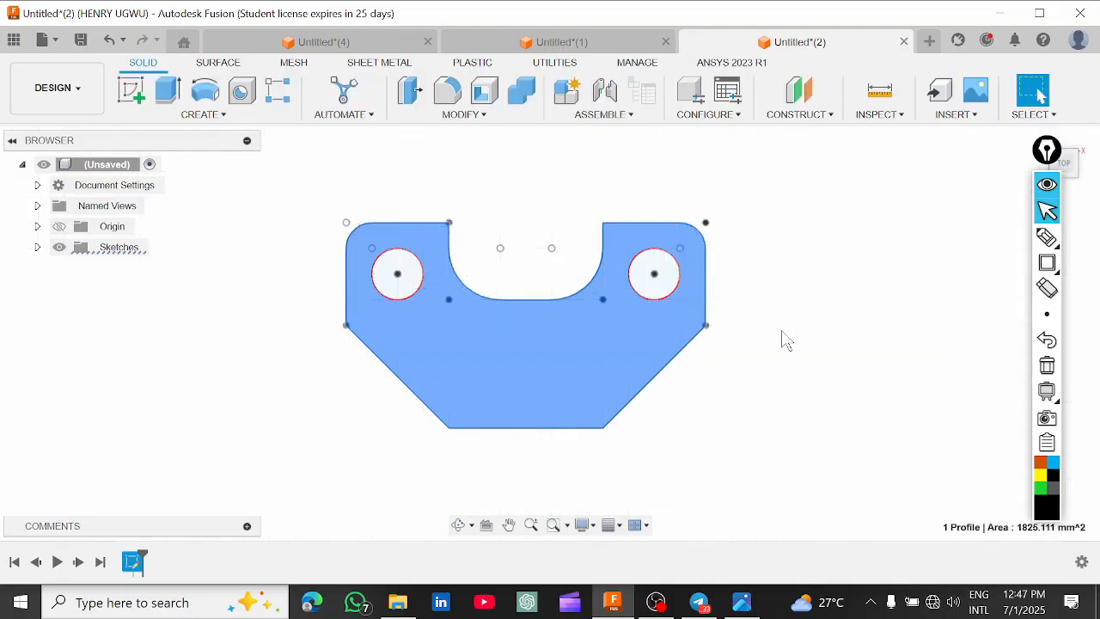
{"action": "left_click", "coordinate": [257, 287]}
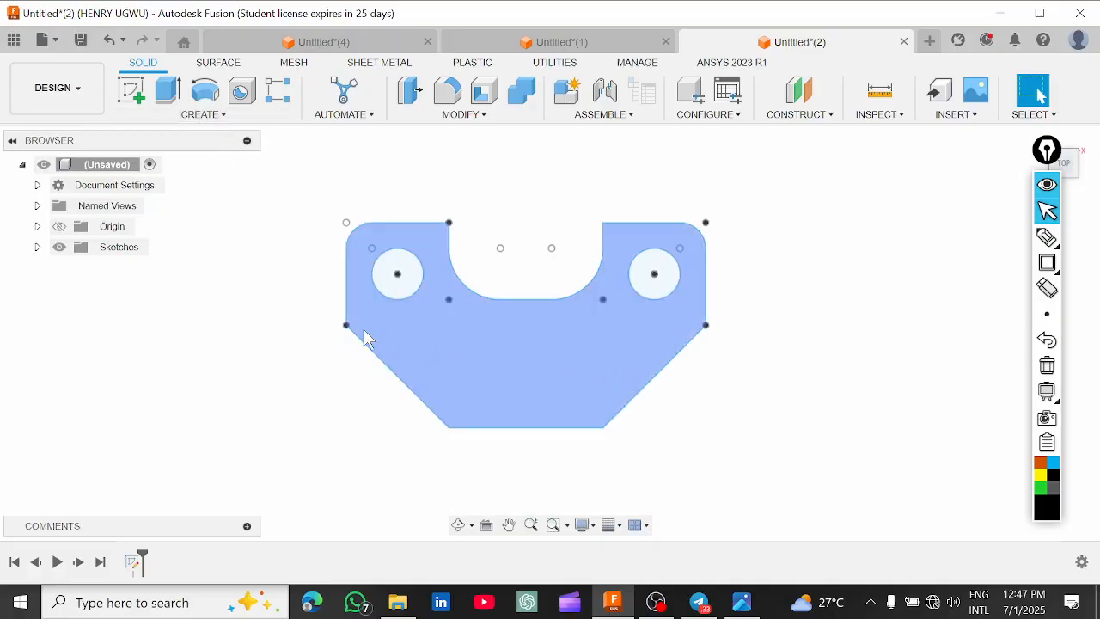
Start an Extrude, frame its settings with an annotation rectangle, and select the plate profile without the two hole circles.
{"action": "left_click", "coordinate": [204, 116]}
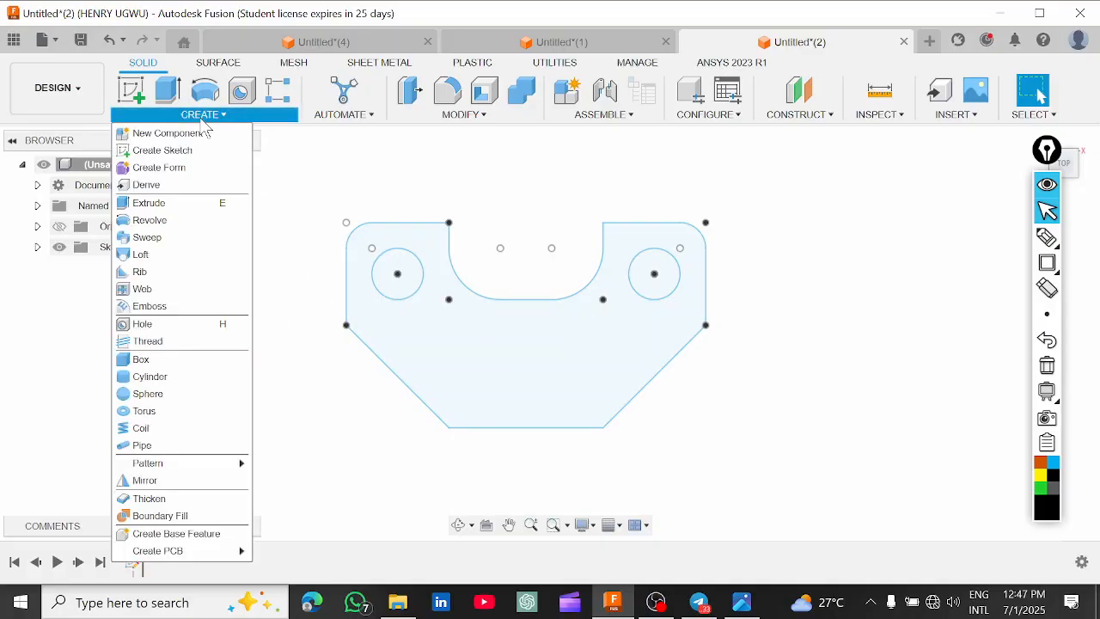
{"action": "left_click", "coordinate": [206, 206]}
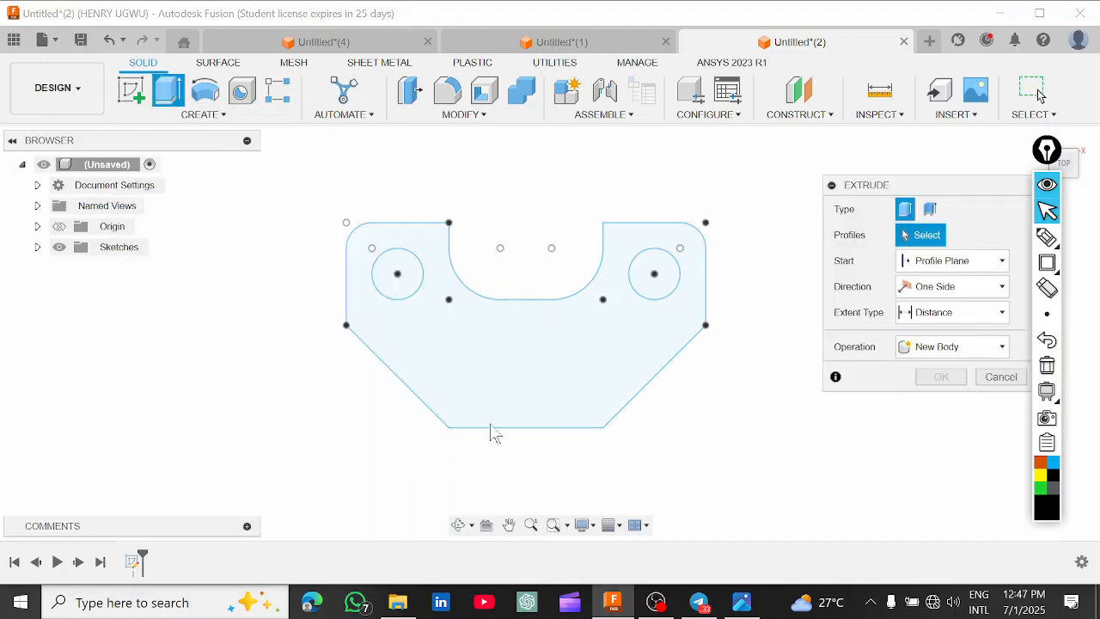
{"action": "left_click", "coordinate": [1047, 262]}
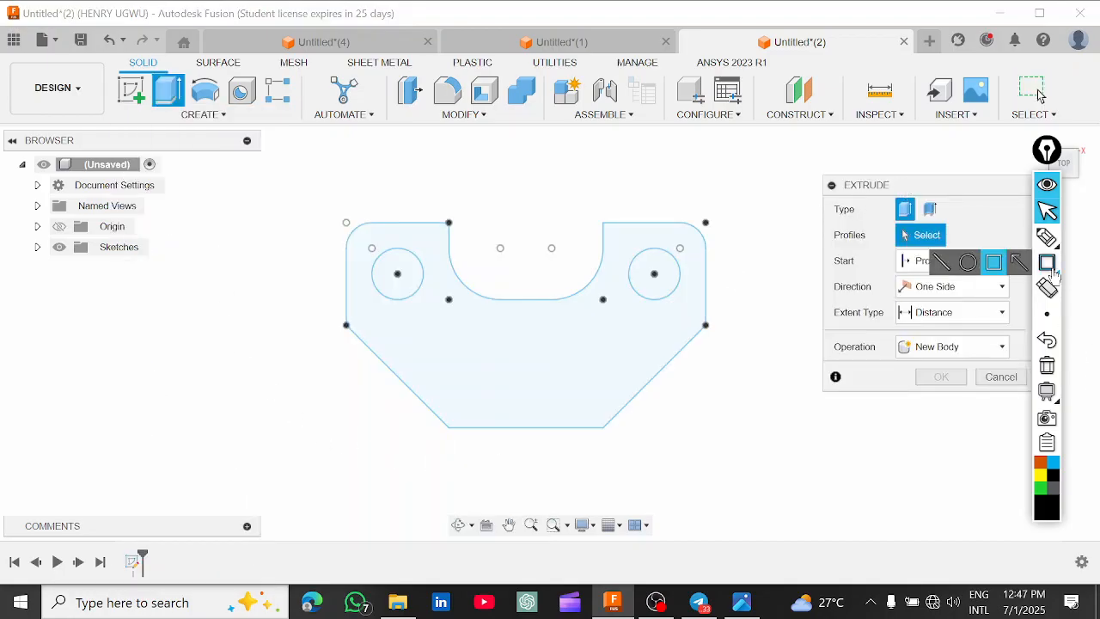
{"action": "left_click_drag", "start_coordinate": [811, 160], "coordinate": [1033, 410]}
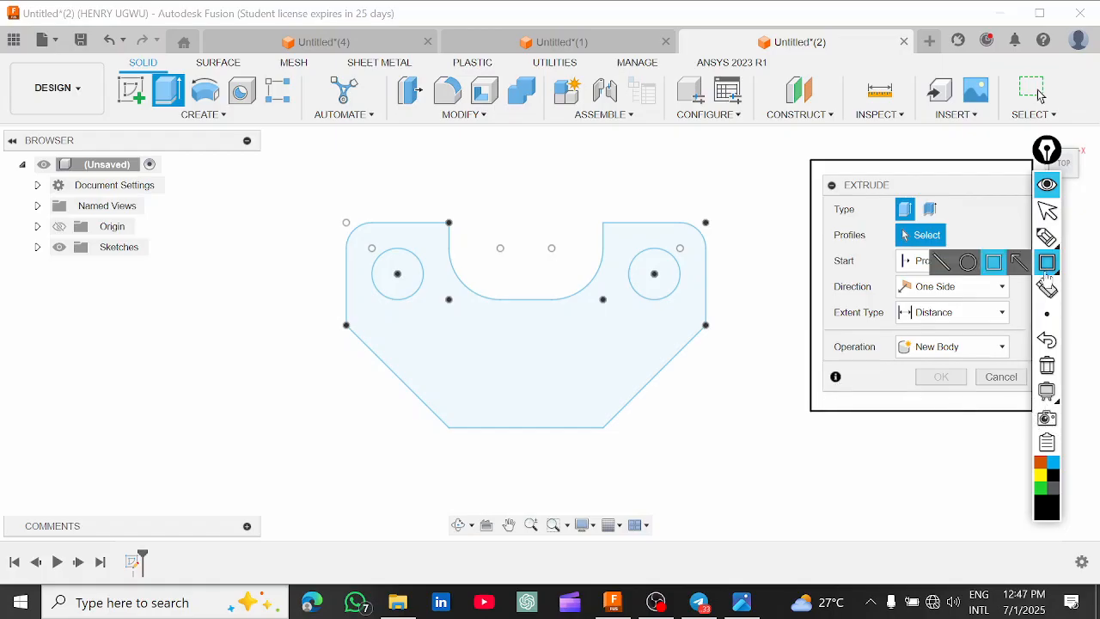
{"action": "left_click", "coordinate": [1047, 210]}
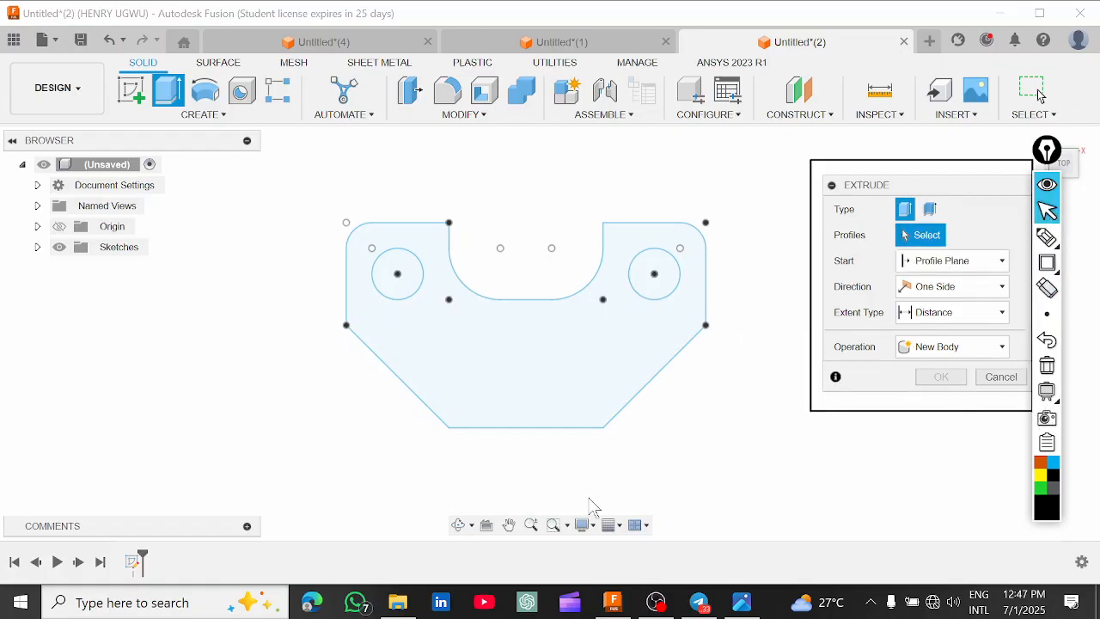
{"action": "left_click", "coordinate": [534, 412]}
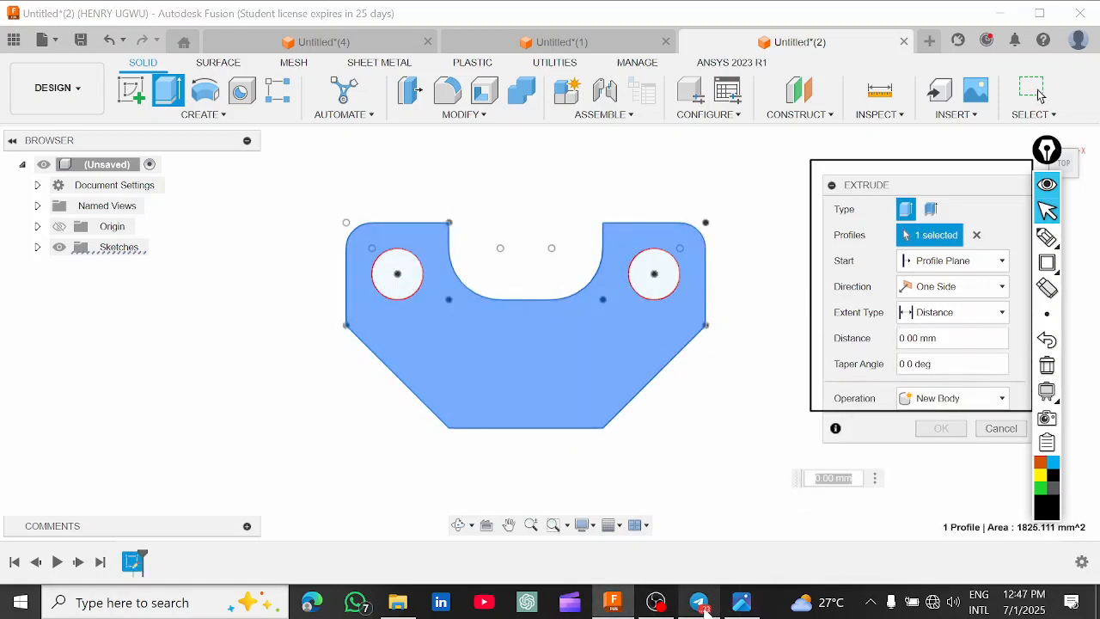
Check the plate thickness in the reference drawing, marking that dimension with a rectangle, then return to Fusion and clear all annotations.
{"action": "left_click", "coordinate": [741, 601]}
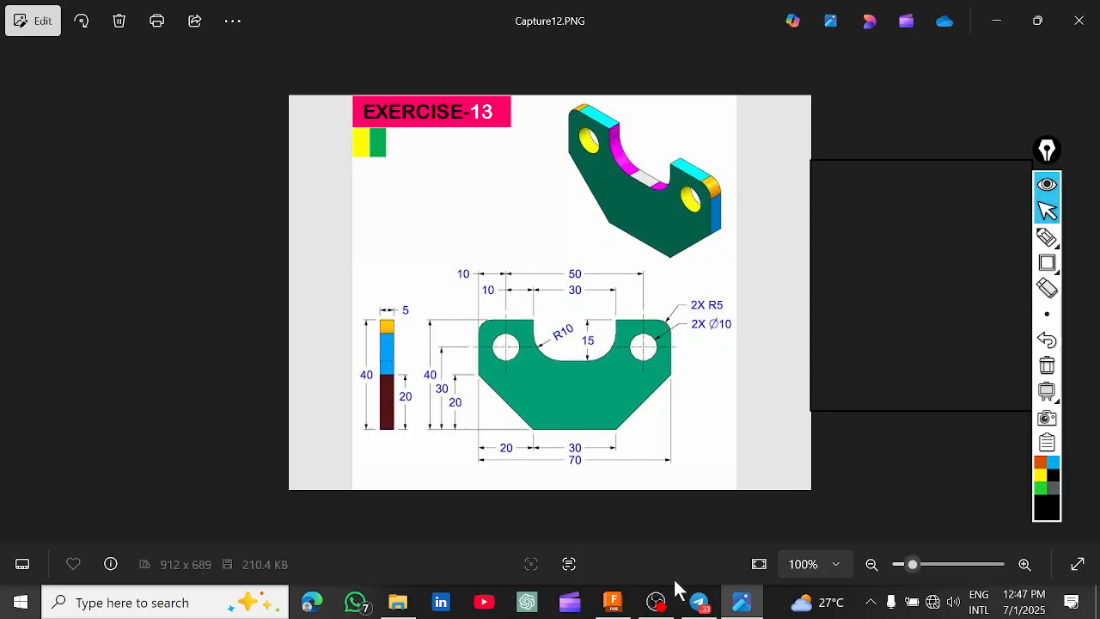
{"action": "left_click", "coordinate": [1046, 263]}
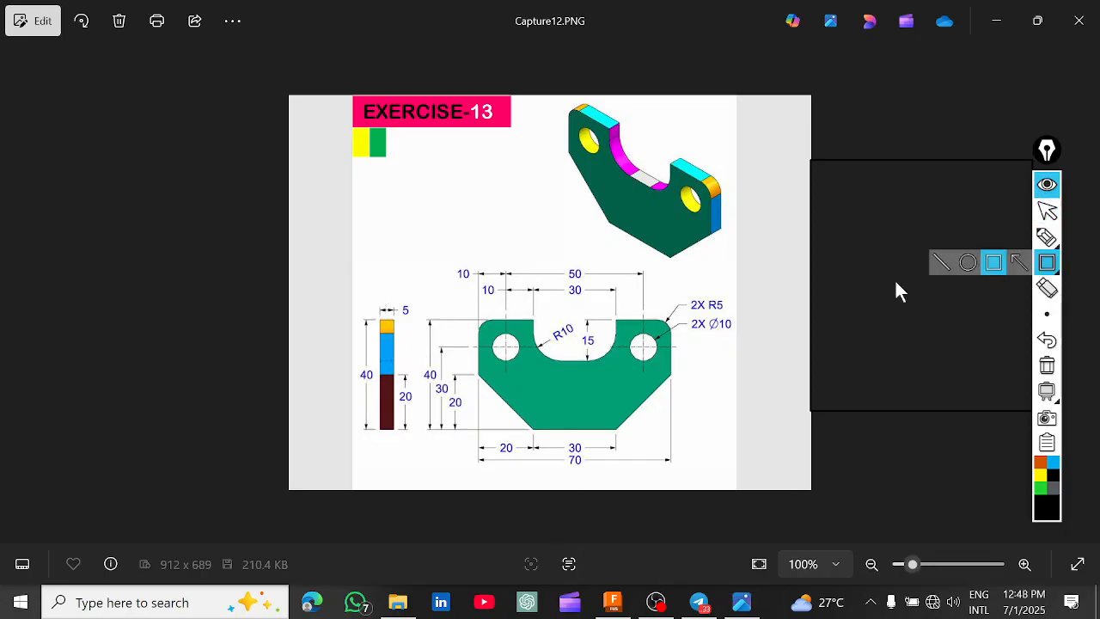
{"action": "left_click_drag", "start_coordinate": [365, 295], "coordinate": [413, 321]}
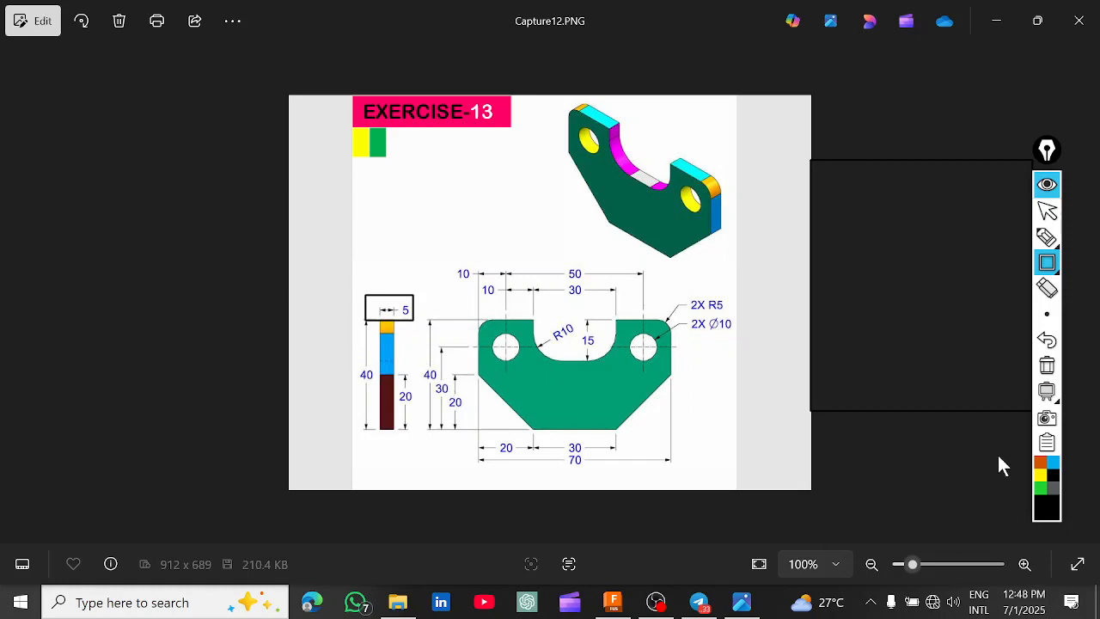
{"action": "left_click", "coordinate": [1047, 211]}
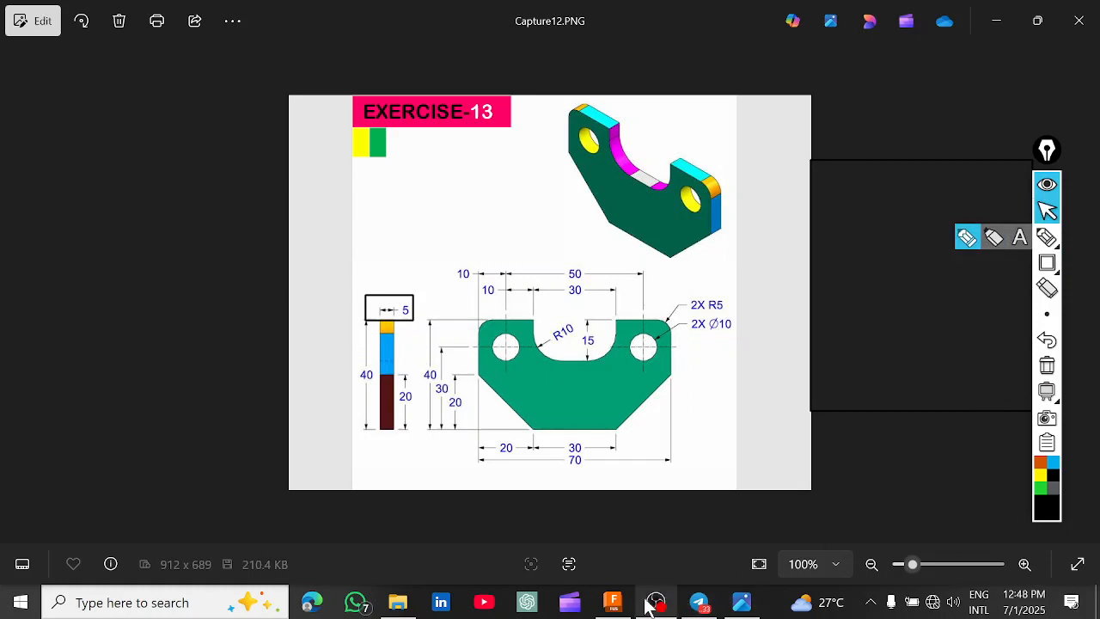
{"action": "left_click", "coordinate": [613, 601]}
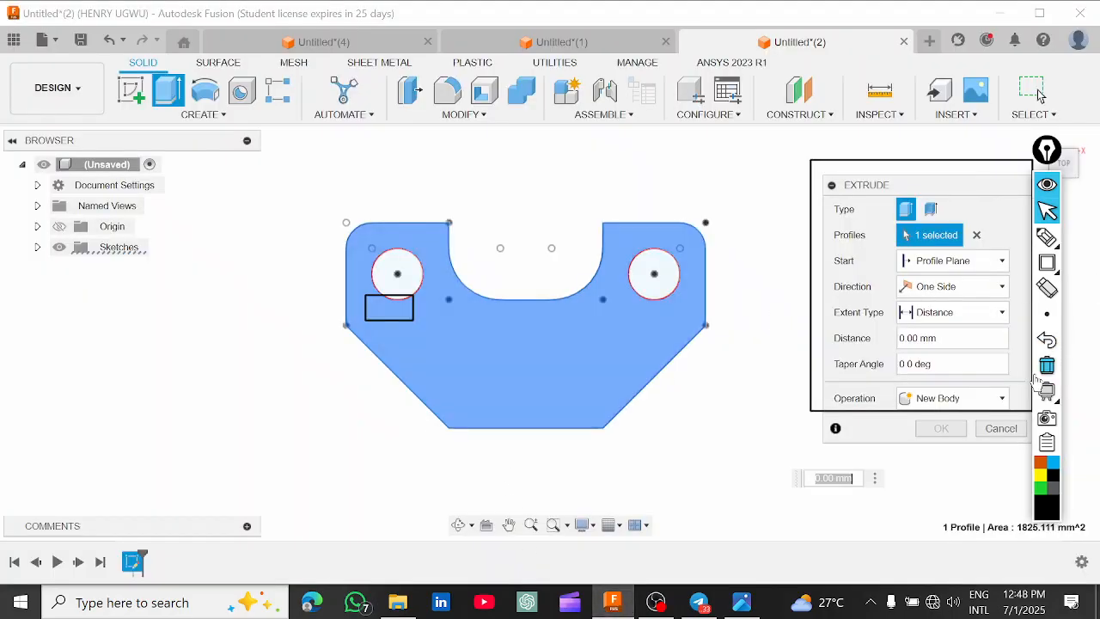
{"action": "left_click", "coordinate": [1047, 366]}
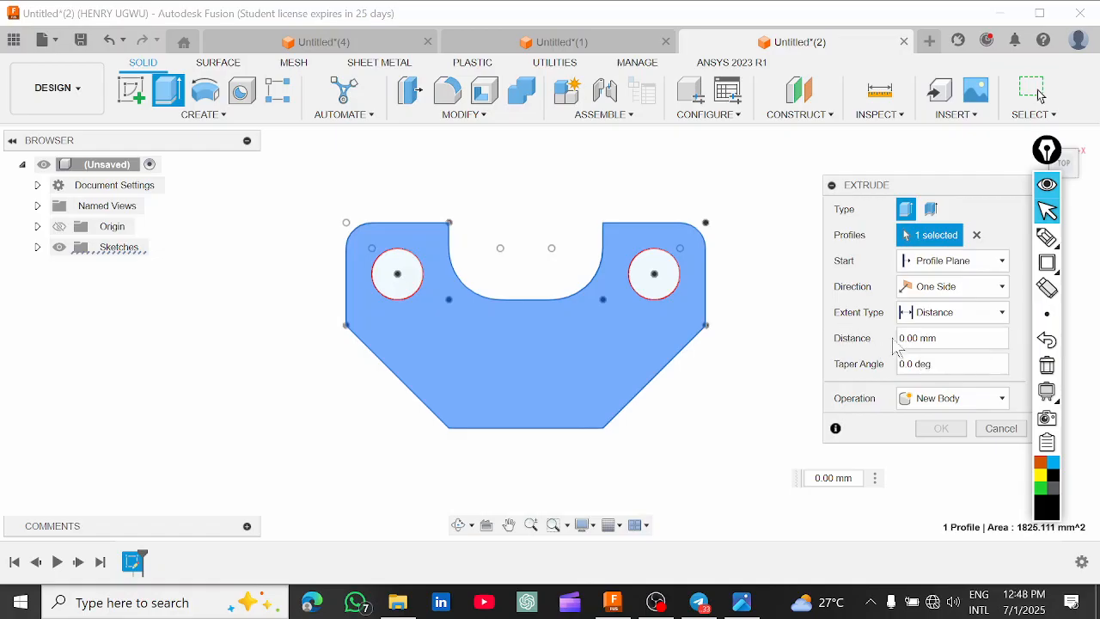
Extrude the selected plate profile 5 mm to one side as a new body.
{"action": "left_click", "coordinate": [903, 339]}
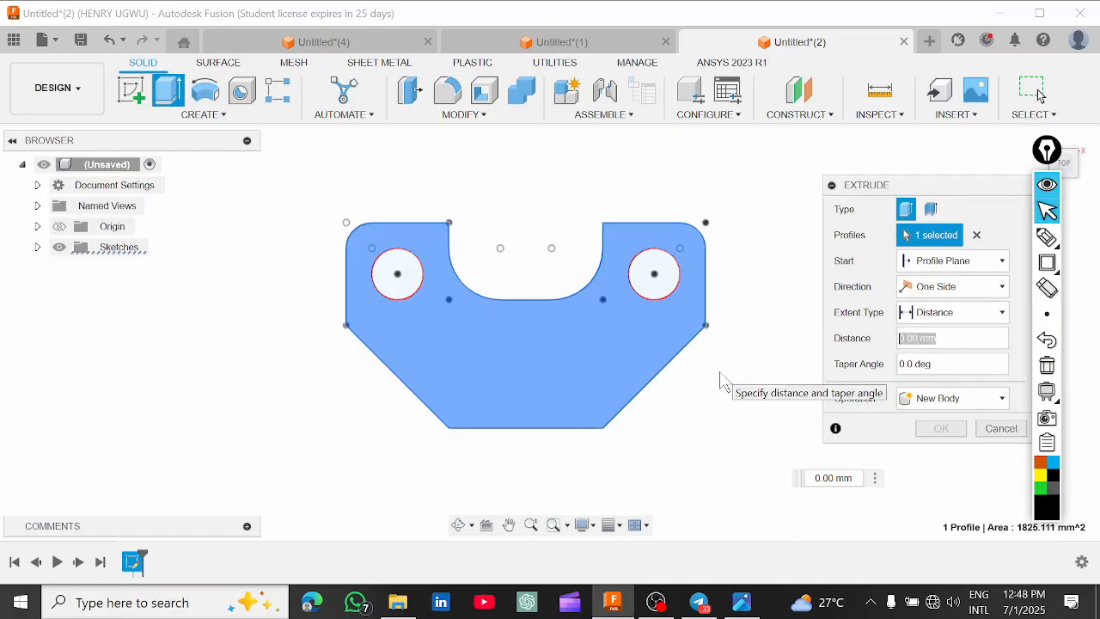
{"action": "type", "text": "5"}
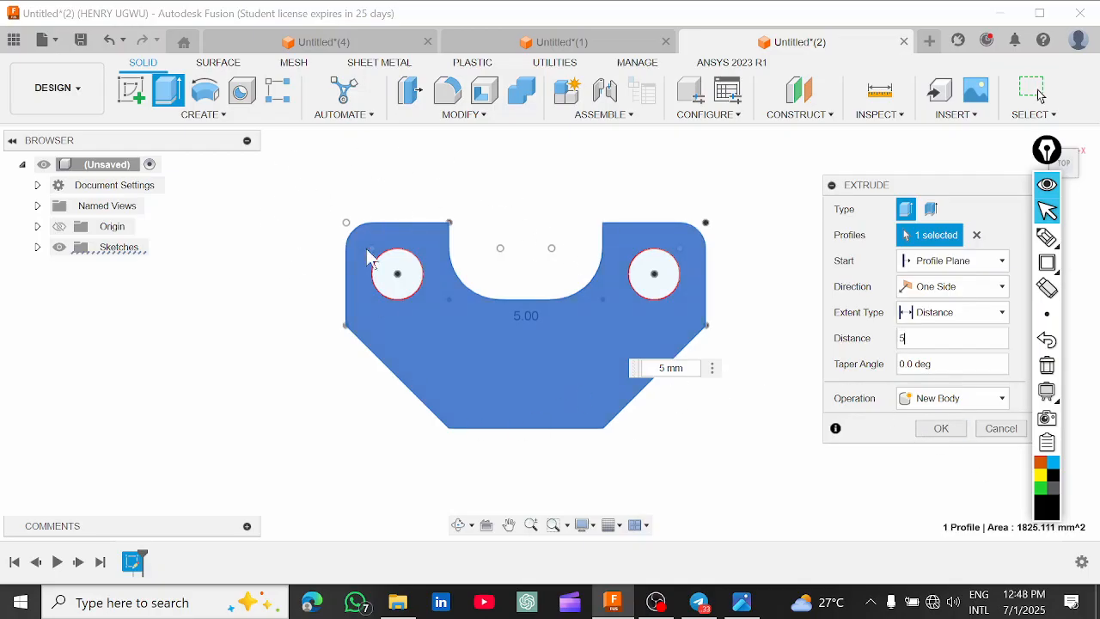
{"action": "left_click", "coordinate": [935, 404]}
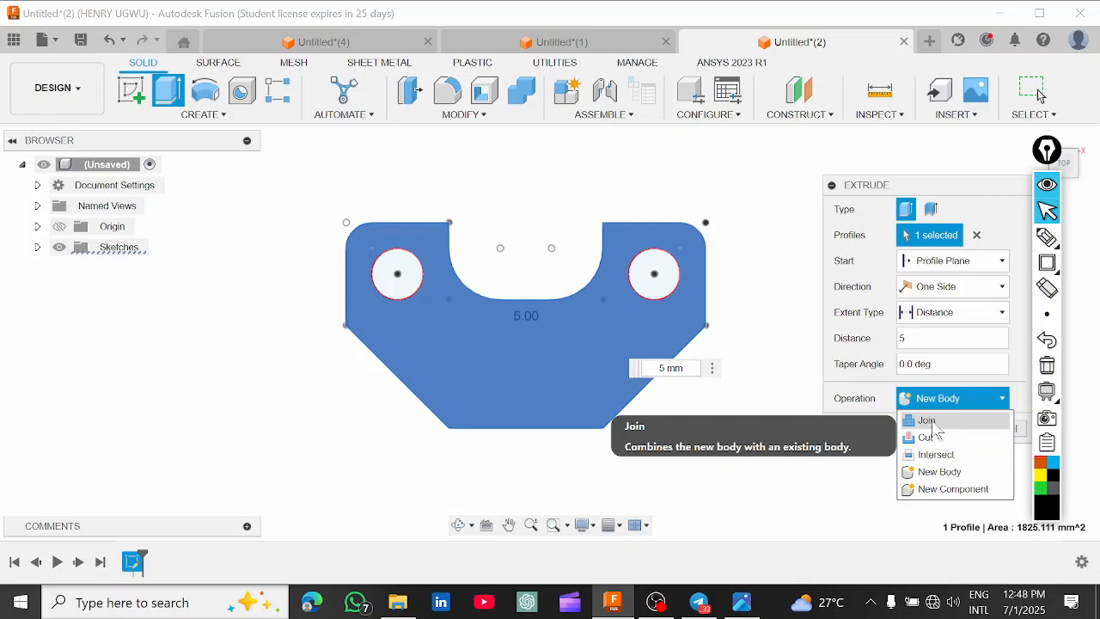
{"action": "left_click", "coordinate": [934, 402]}
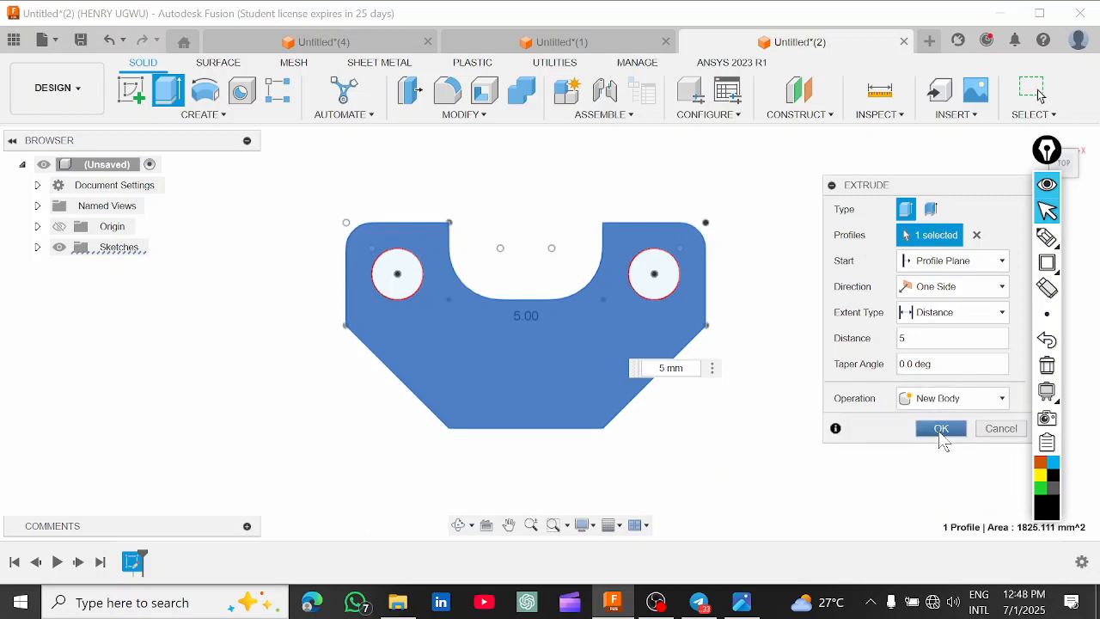
{"action": "left_click", "coordinate": [941, 430]}
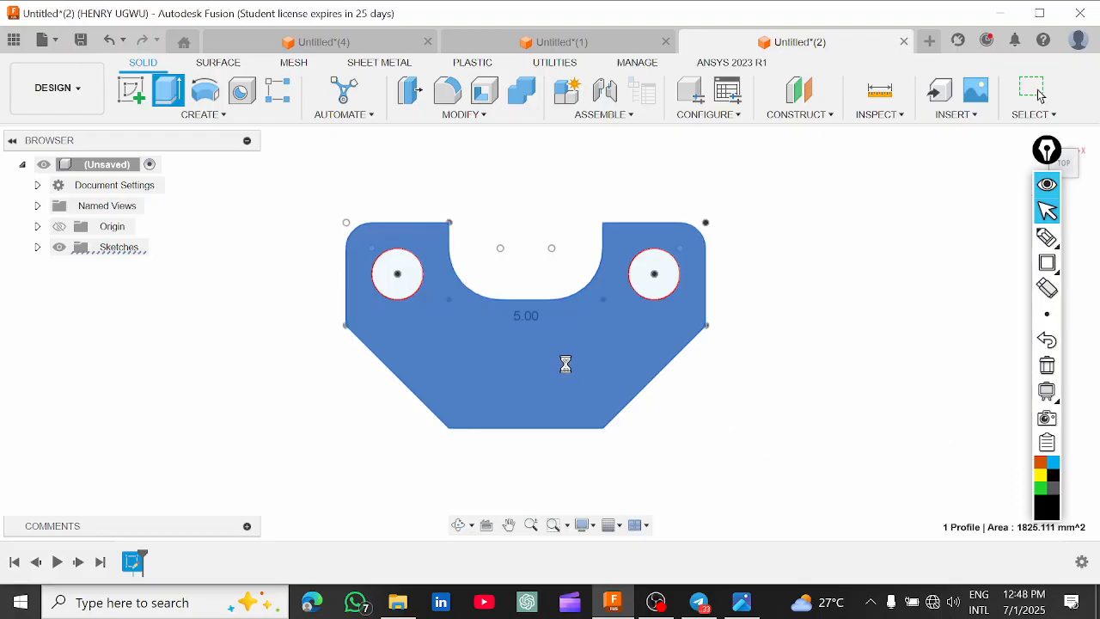
{"action": "scroll", "coordinate": [560, 394], "scroll_direction": "up", "scroll_amount": 2}
{"action": "scroll", "coordinate": [560, 394], "scroll_direction": "down", "scroll_amount": 3}
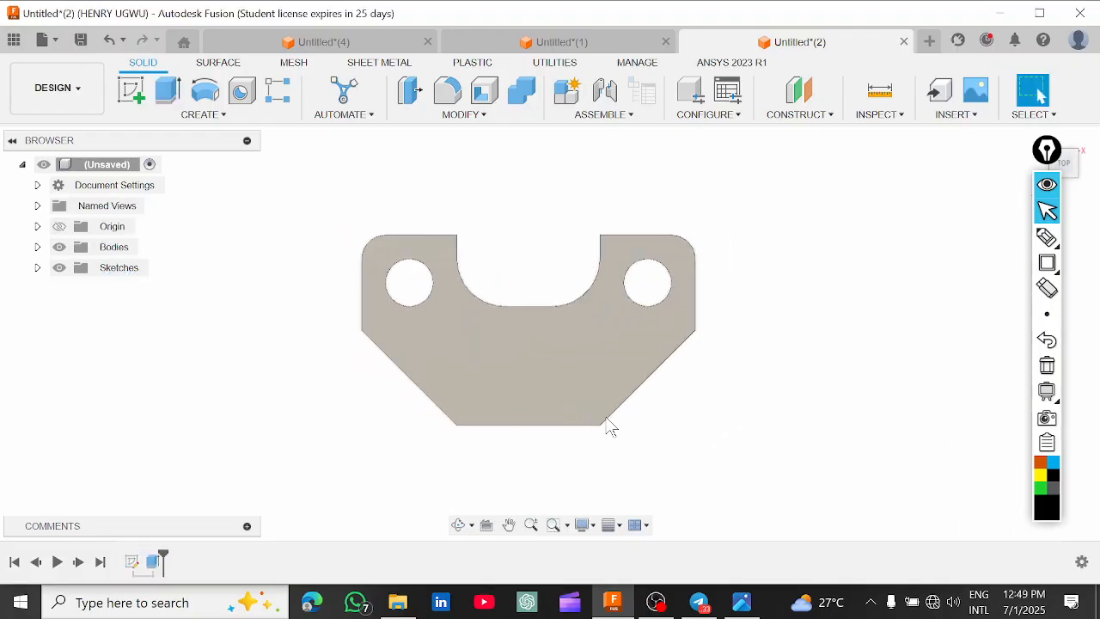
{"action": "middle_click_drag", "start_coordinate": [570, 431], "coordinate": [550, 471], "text": "shift"}
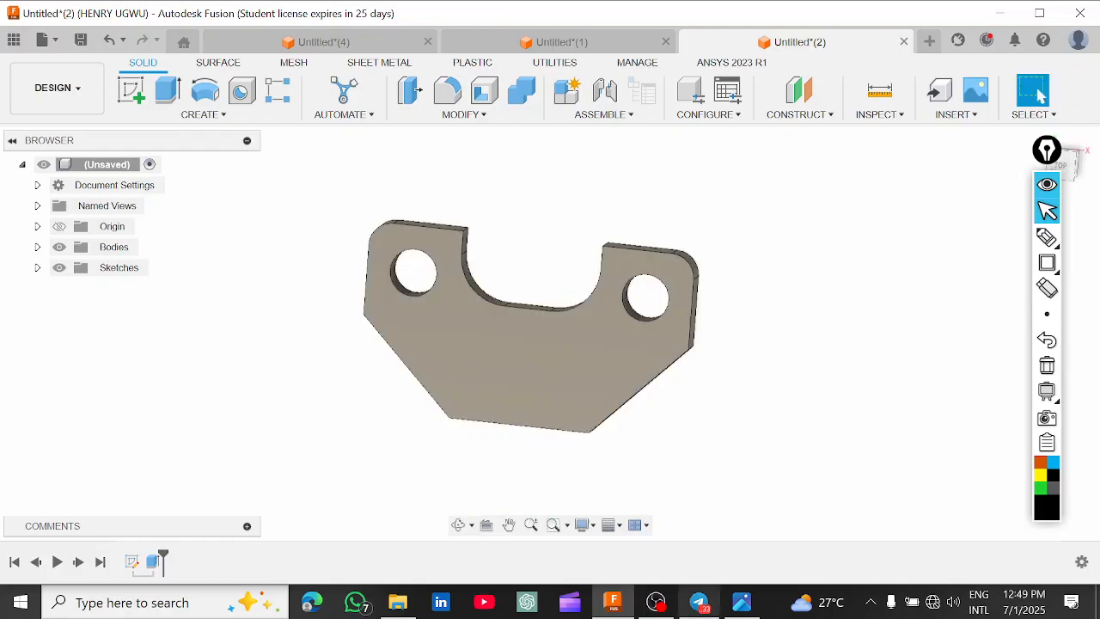
Compare the extruded plate with the Exercise-13 reference drawing, then return to Fusion and view the solid at an angle.
{"action": "left_click", "coordinate": [741, 602]}
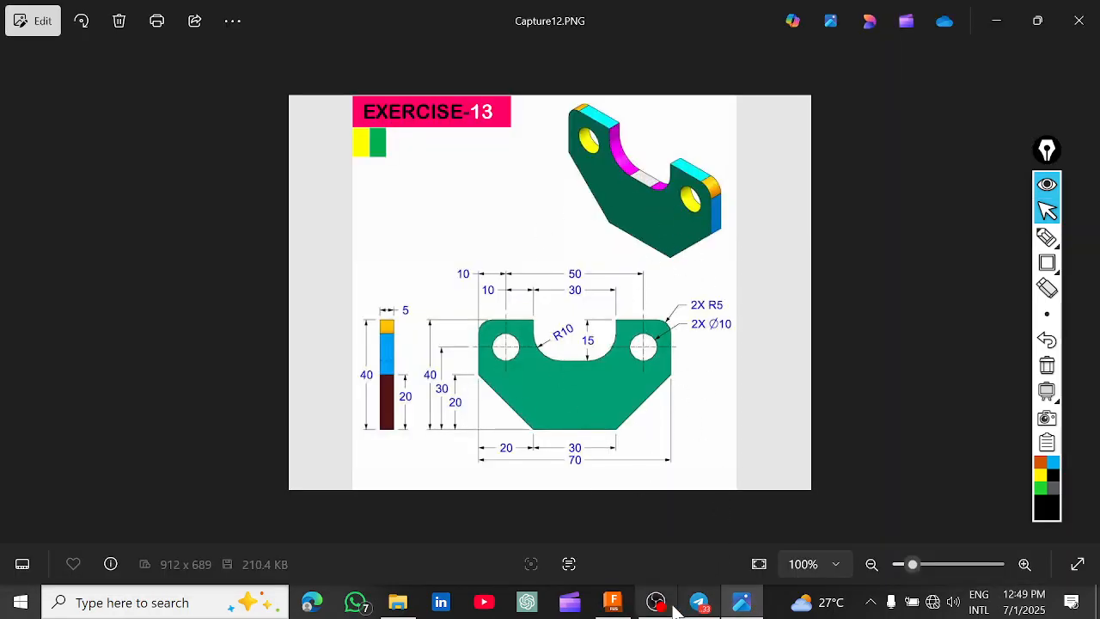
{"action": "left_click", "coordinate": [613, 602]}
{"action": "scroll", "coordinate": [537, 342], "scroll_direction": "down", "scroll_amount": 2}
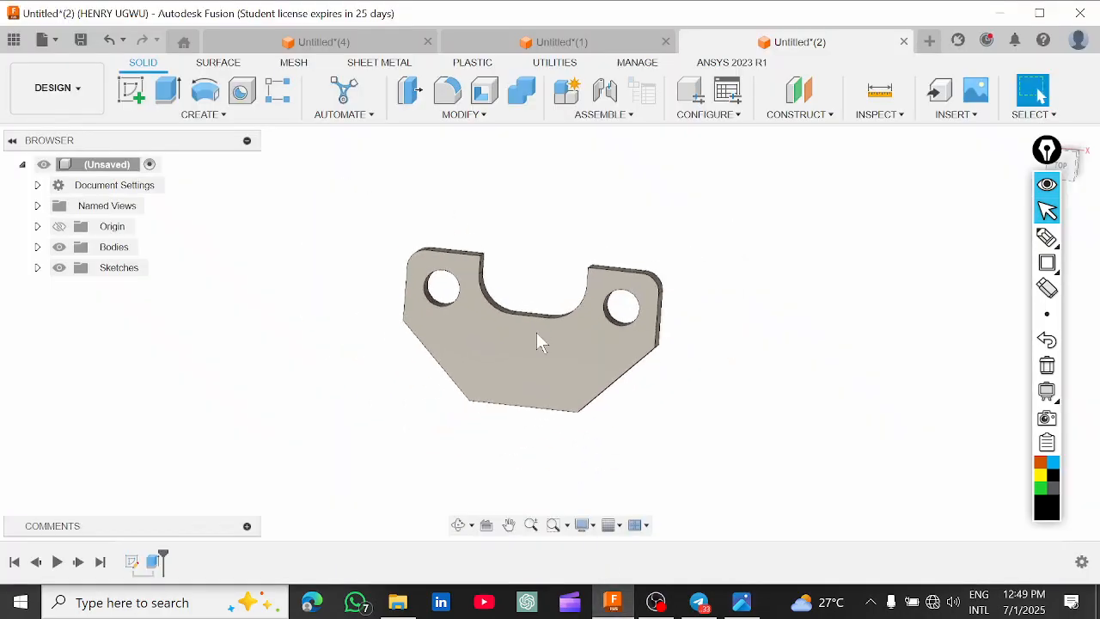
{"action": "middle_click_drag", "start_coordinate": [538, 342], "coordinate": [631, 365], "text": "shift"}
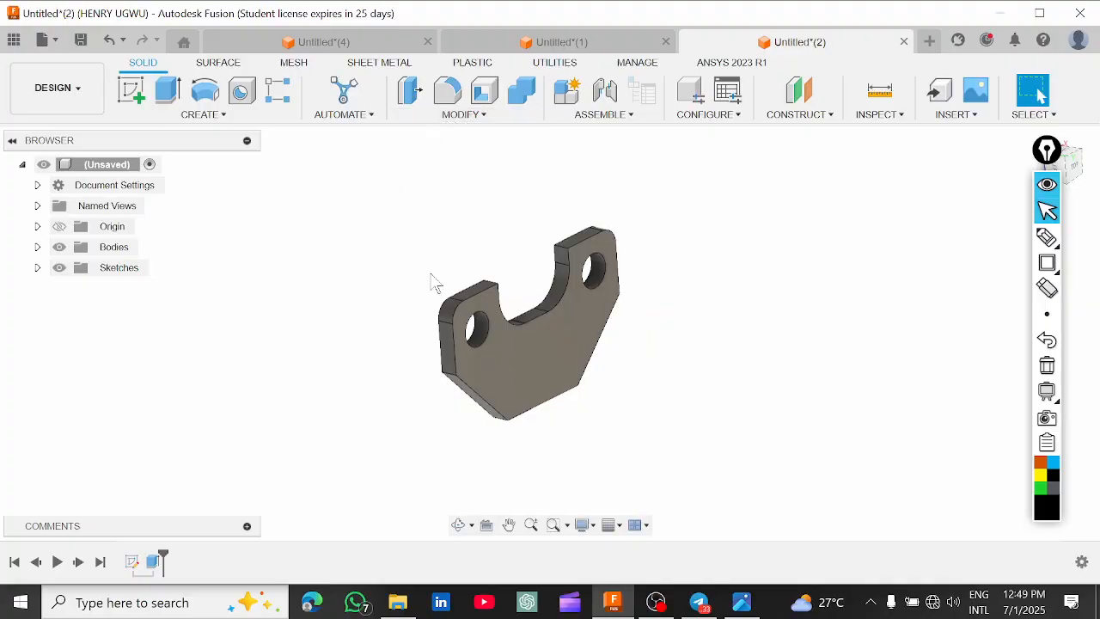
Bring up the Appearance settings beside the plate, frame them with an annotation rectangle, and clear the annotation.
{"action": "left_click", "coordinate": [459, 117]}
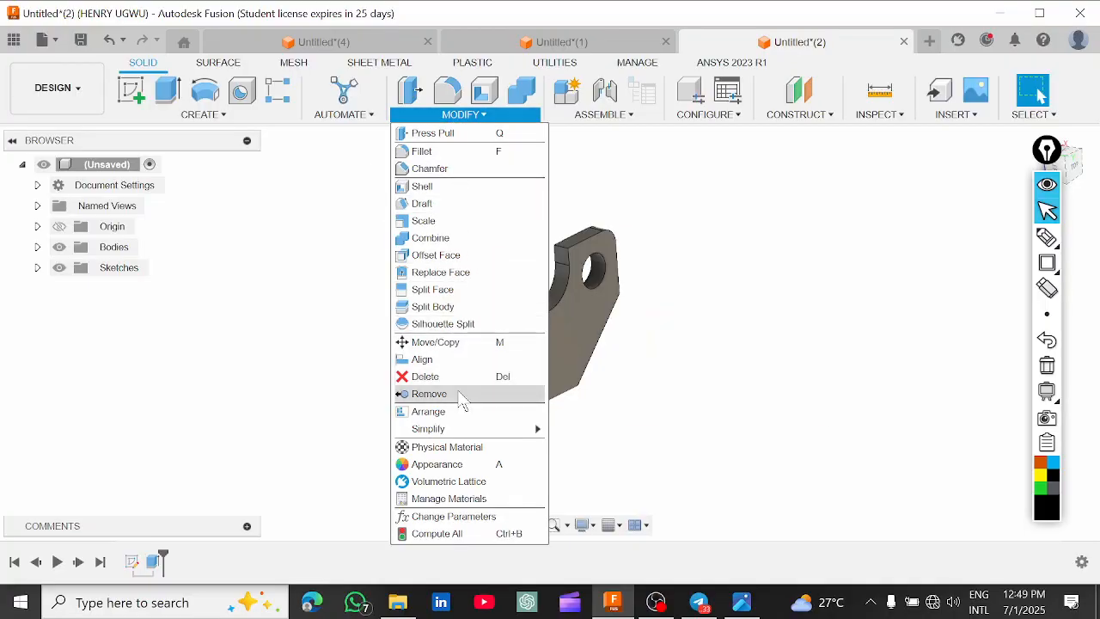
{"action": "left_click", "coordinate": [446, 465]}
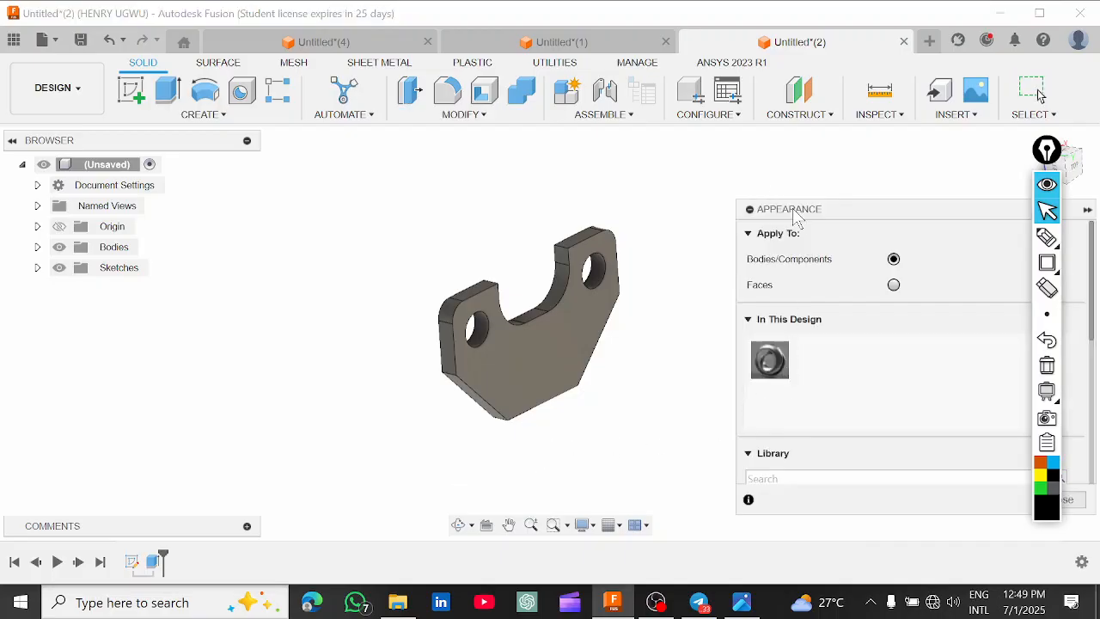
{"action": "left_click_drag", "start_coordinate": [797, 214], "coordinate": [738, 168]}
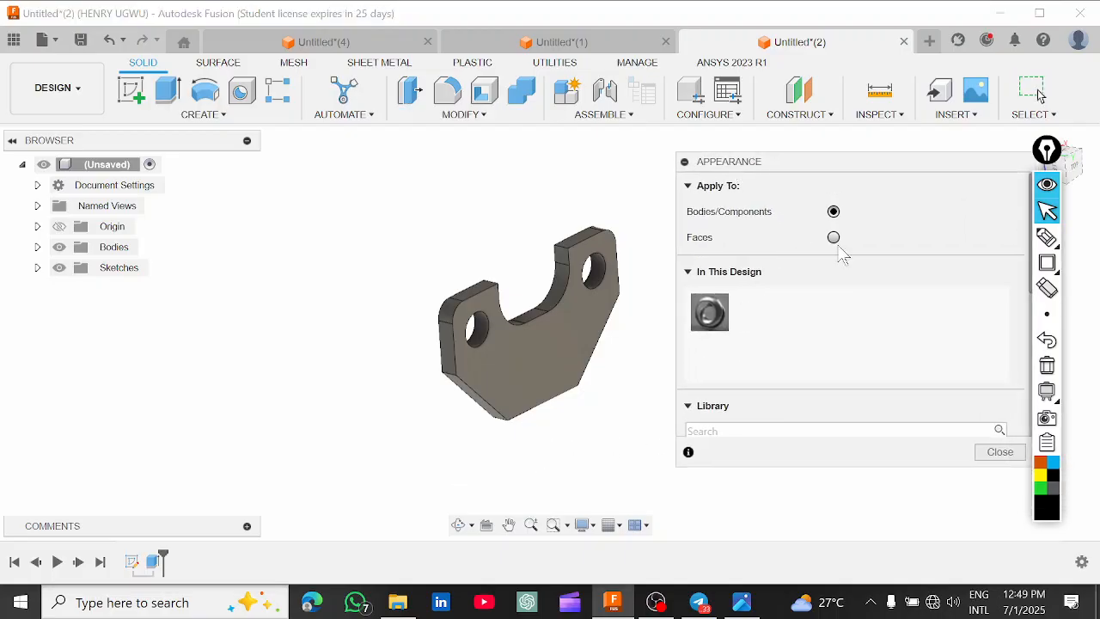
{"action": "left_click", "coordinate": [1047, 265]}
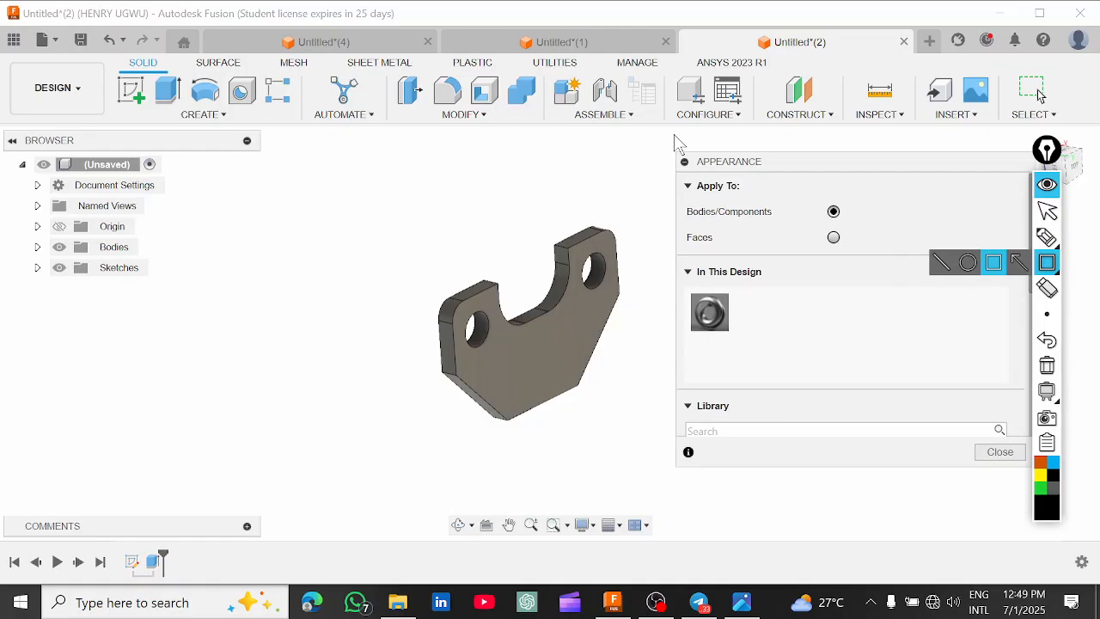
{"action": "left_click_drag", "start_coordinate": [673, 136], "coordinate": [1024, 511]}
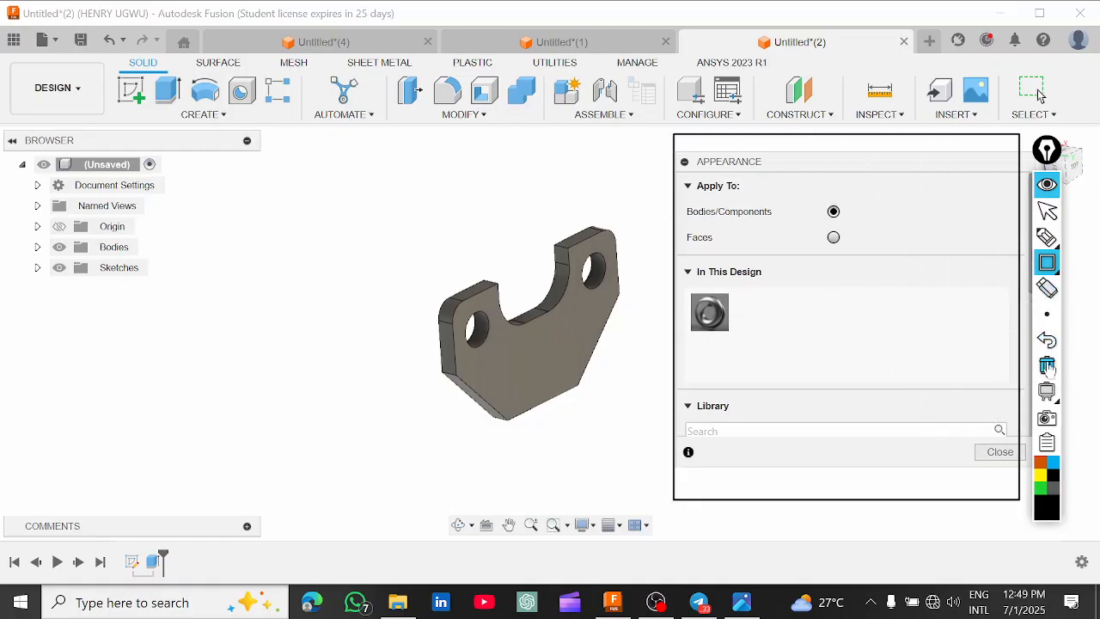
{"action": "left_click", "coordinate": [1047, 368]}
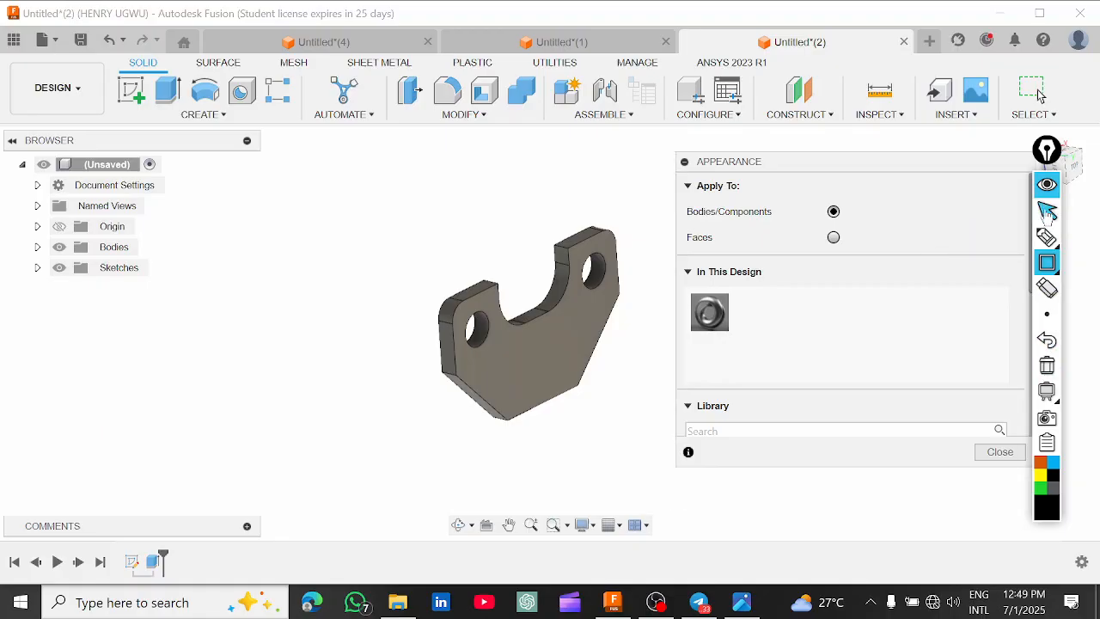
{"action": "left_click", "coordinate": [1046, 211]}
Apply the Paint - Enamel Glossy (Green) appearance to the whole plate body and close the appearance settings.
{"action": "scroll", "coordinate": [848, 347], "scroll_direction": "down", "scroll_amount": 8}
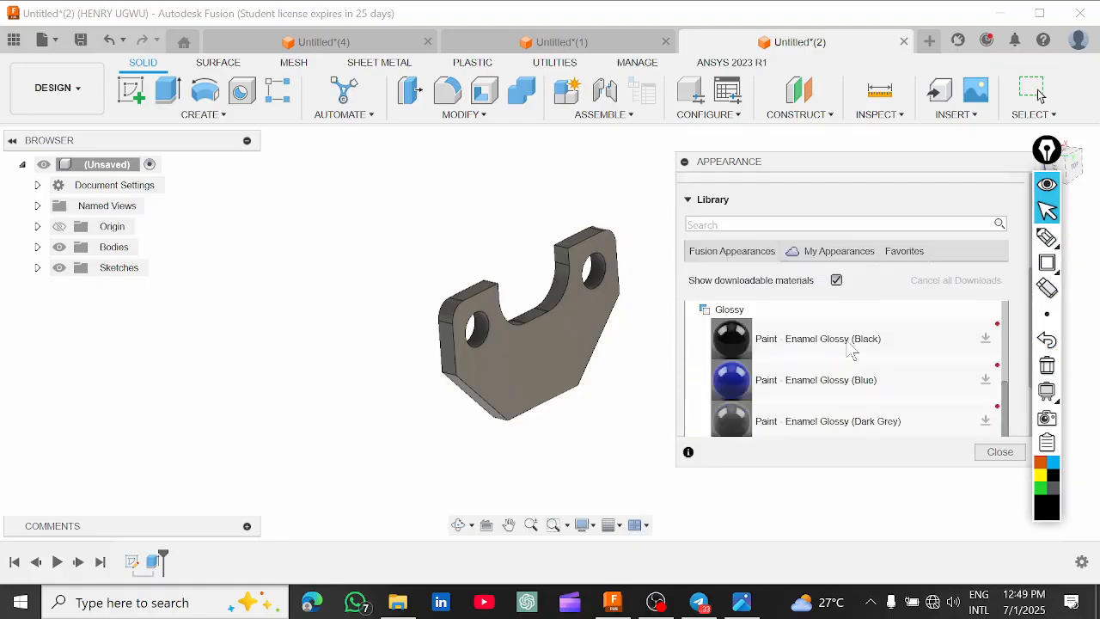
{"action": "scroll", "coordinate": [846, 353], "scroll_direction": "up", "scroll_amount": 5}
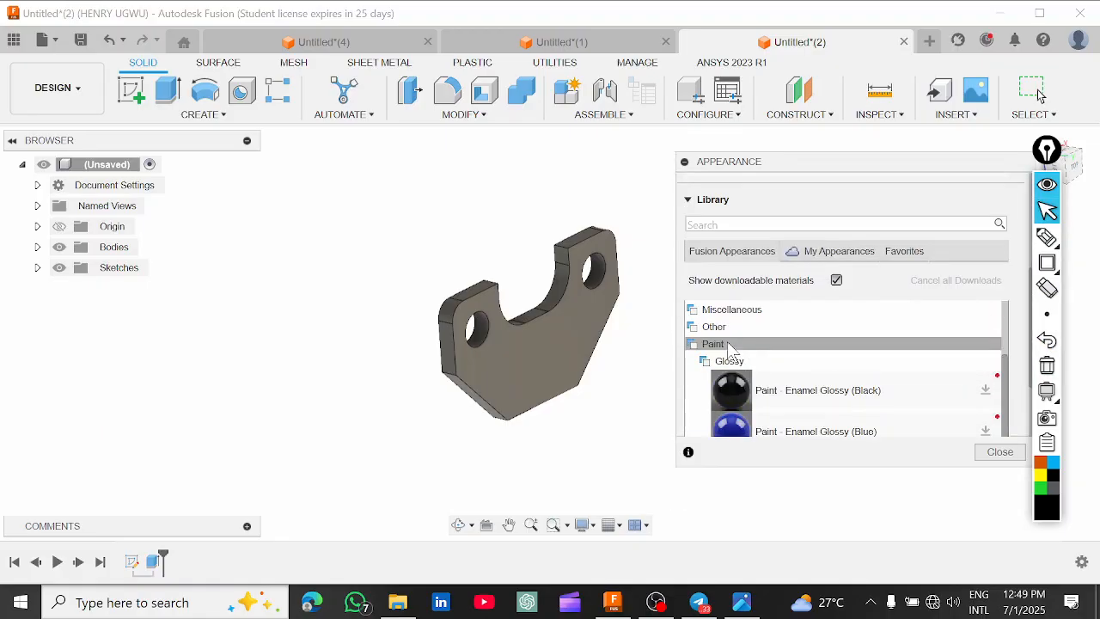
{"action": "scroll", "coordinate": [848, 362], "scroll_direction": "down", "scroll_amount": 1}
{"action": "scroll", "coordinate": [847, 362], "scroll_direction": "down", "scroll_amount": 1}
{"action": "scroll", "coordinate": [834, 376], "scroll_direction": "up", "scroll_amount": 3}
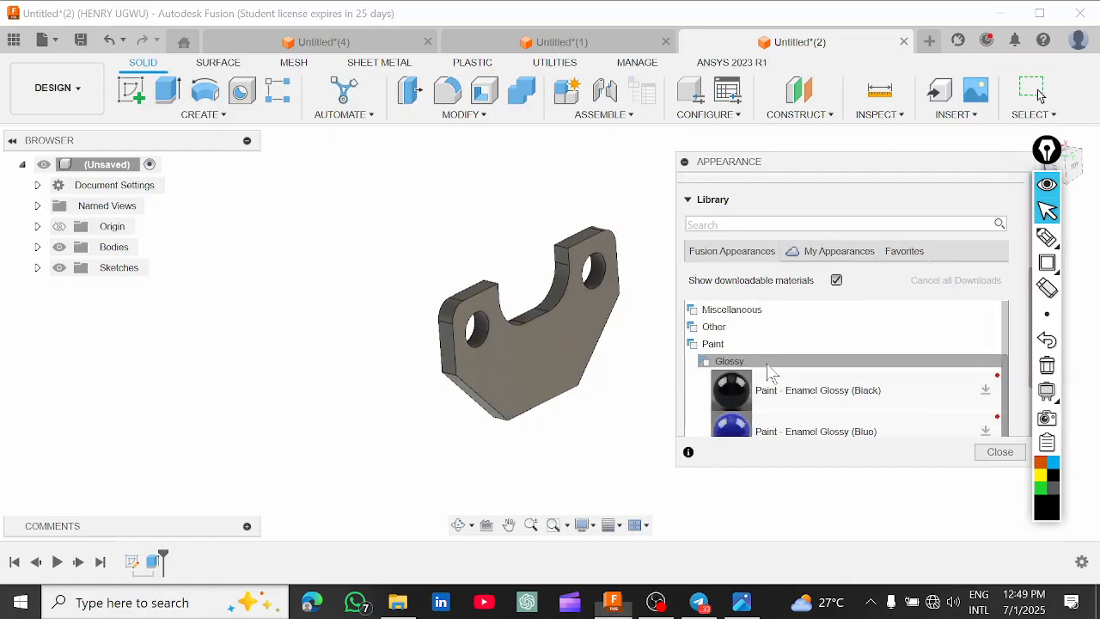
{"action": "left_click", "coordinate": [769, 366]}
{"action": "scroll", "coordinate": [764, 397], "scroll_direction": "down", "scroll_amount": 1}
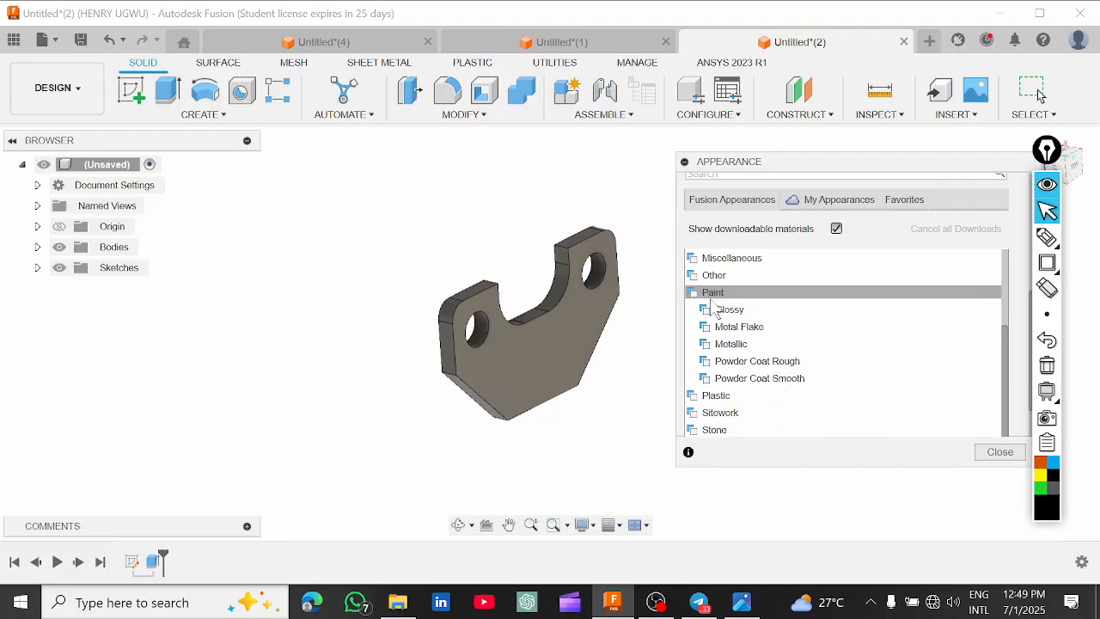
{"action": "left_click", "coordinate": [753, 310]}
{"action": "scroll", "coordinate": [789, 349], "scroll_direction": "down", "scroll_amount": 1}
{"action": "scroll", "coordinate": [789, 348], "scroll_direction": "down", "scroll_amount": 2}
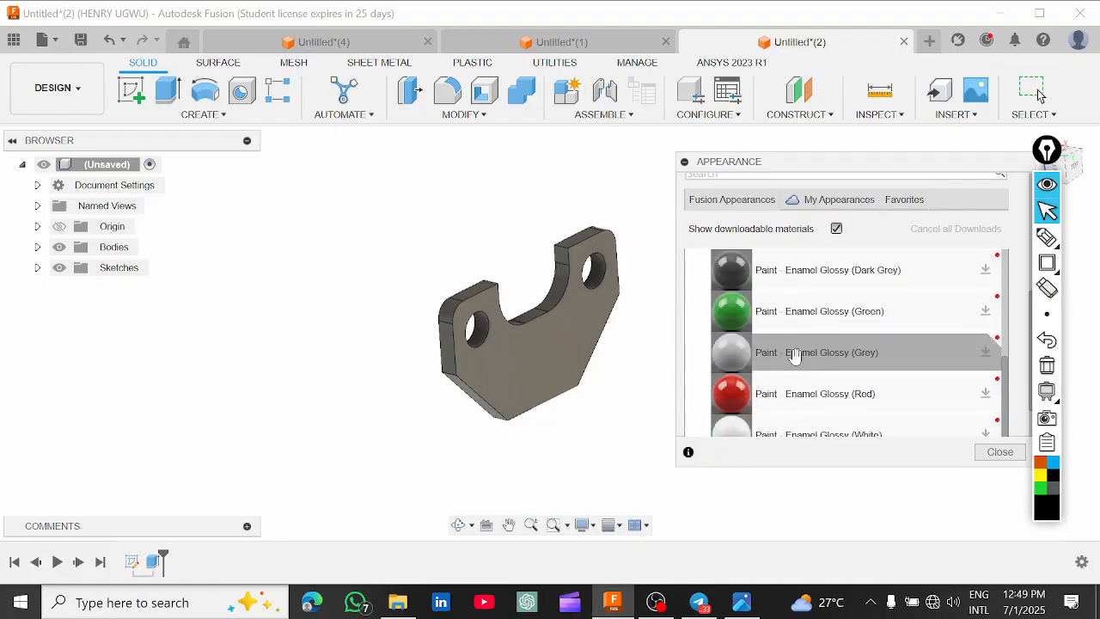
{"action": "left_click_drag", "start_coordinate": [811, 314], "coordinate": [585, 339]}
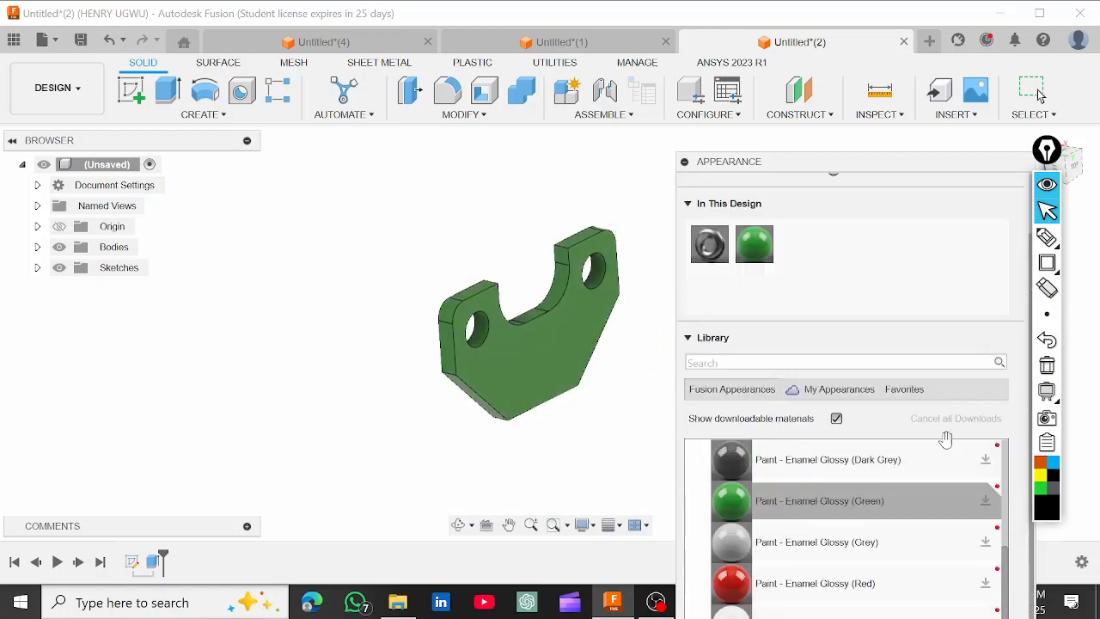
{"action": "left_click_drag", "start_coordinate": [923, 163], "coordinate": [902, 34]}
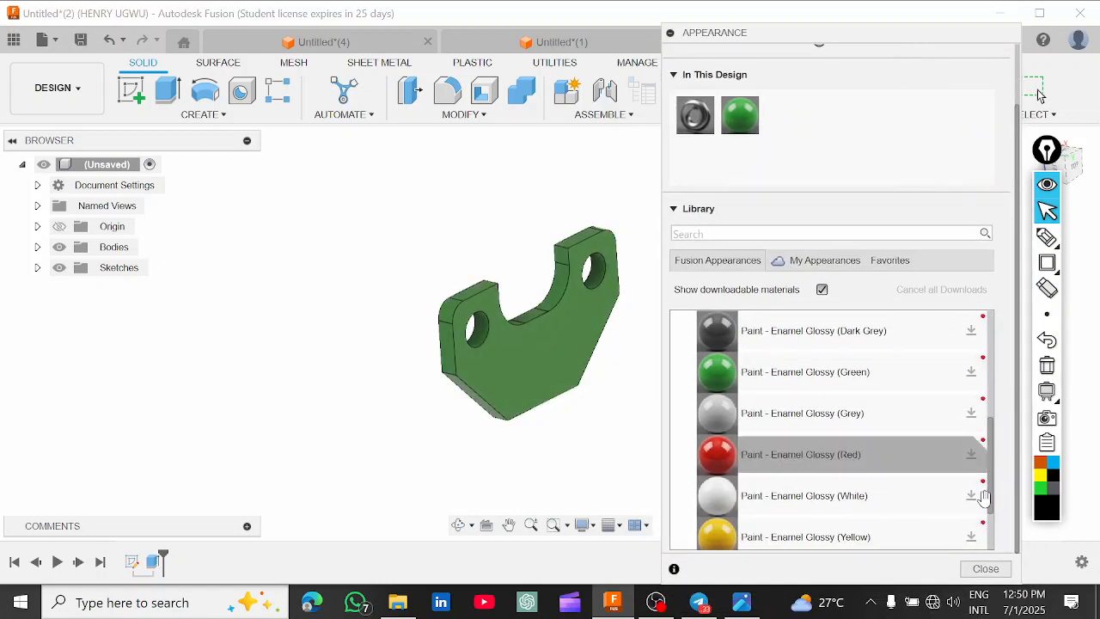
{"action": "left_click", "coordinate": [981, 568]}
Start a new sketch on the plate's large green face.
{"action": "middle_click_drag", "start_coordinate": [533, 419], "coordinate": [641, 356], "text": "shift"}
{"action": "scroll", "coordinate": [576, 352], "scroll_direction": "up", "scroll_amount": 2}
{"action": "scroll", "coordinate": [571, 358], "scroll_direction": "down", "scroll_amount": 2}
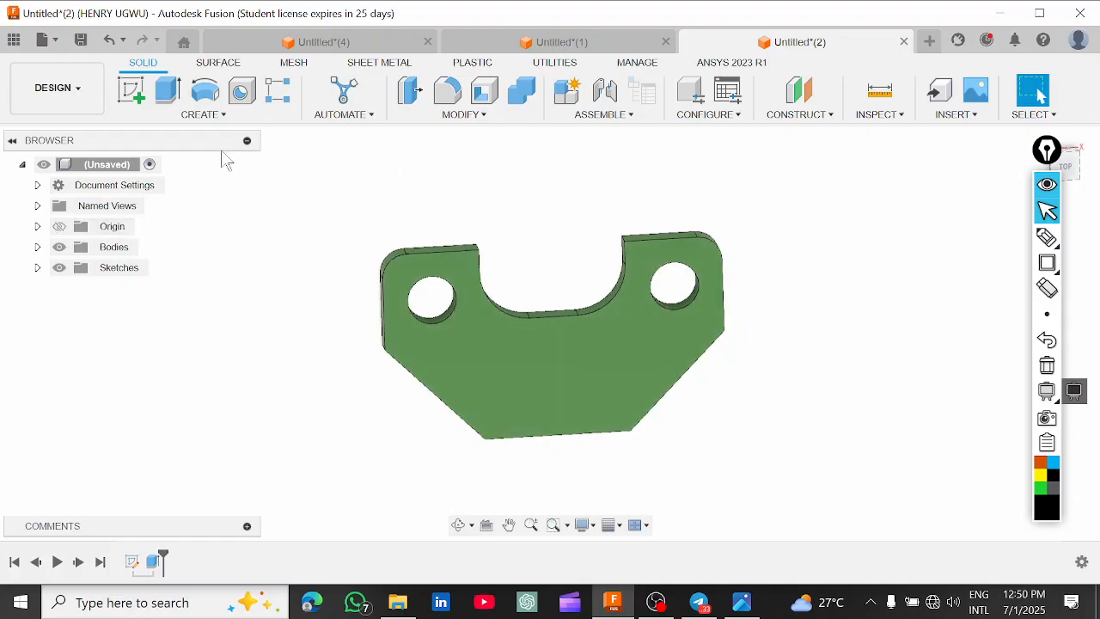
{"action": "left_click", "coordinate": [198, 114]}
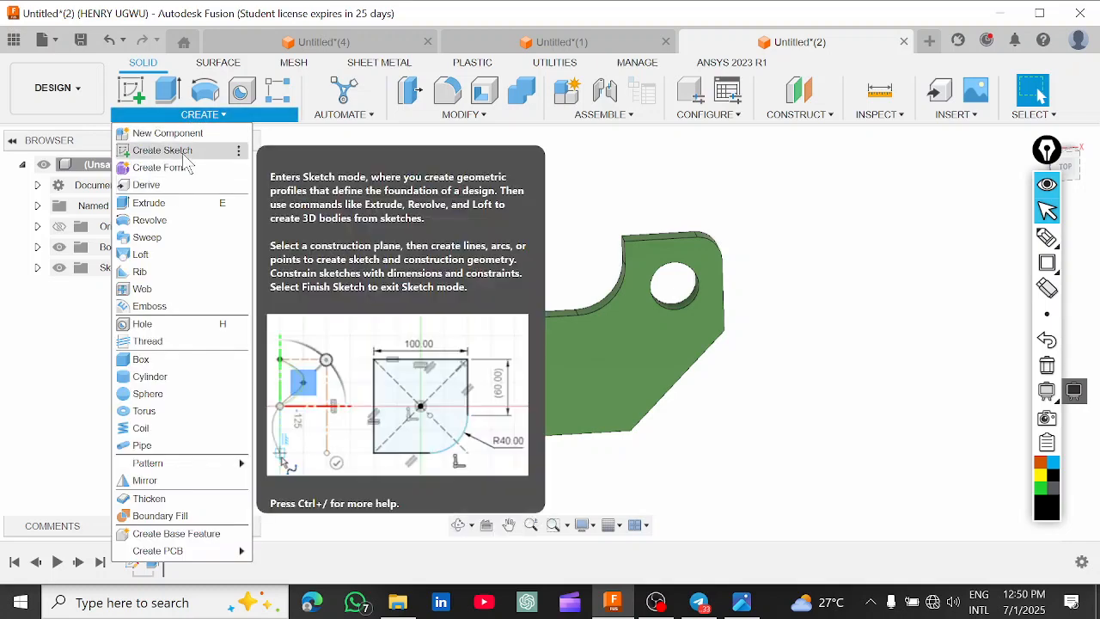
{"action": "left_click", "coordinate": [184, 155]}
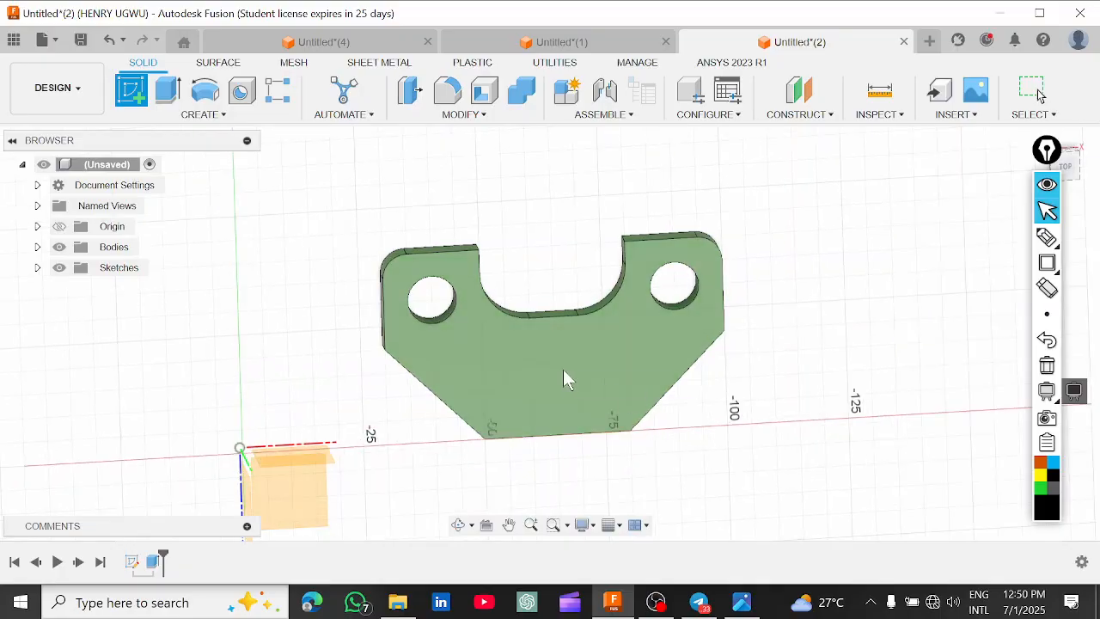
{"action": "left_click", "coordinate": [568, 381]}
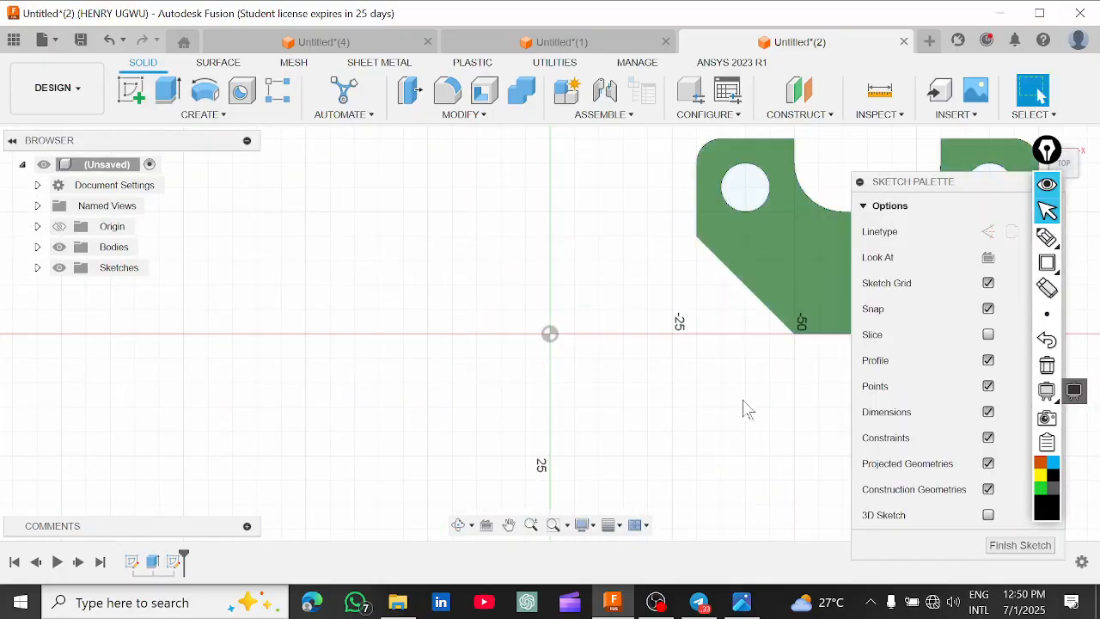
{"action": "mouse_move", "coordinate": [682, 303]}
{"action": "middle_mouse_down"}
{"action": "mouse_move", "coordinate": [623, 307]}
{"action": "mouse_move", "coordinate": [415, 386]}
{"action": "mouse_move", "coordinate": [381, 387]}
{"action": "middle_mouse_up"}
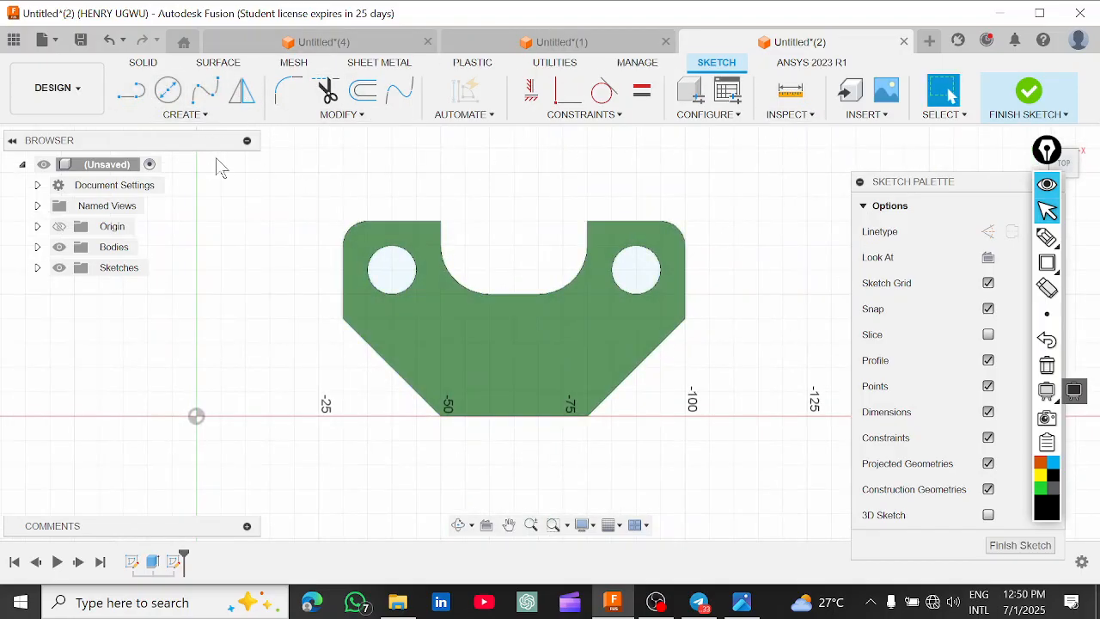
Place a straight text frame about 25 mm wide on the plate's face, below the central notch.
{"action": "left_click", "coordinate": [193, 120]}
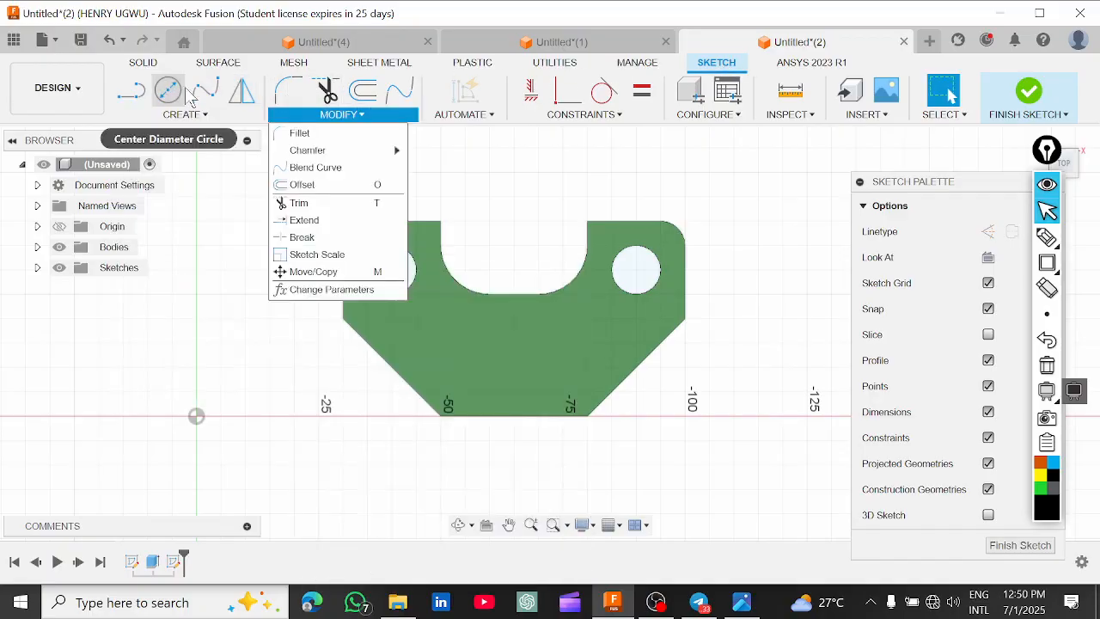
{"action": "mouse_move", "coordinate": [185, 115]}
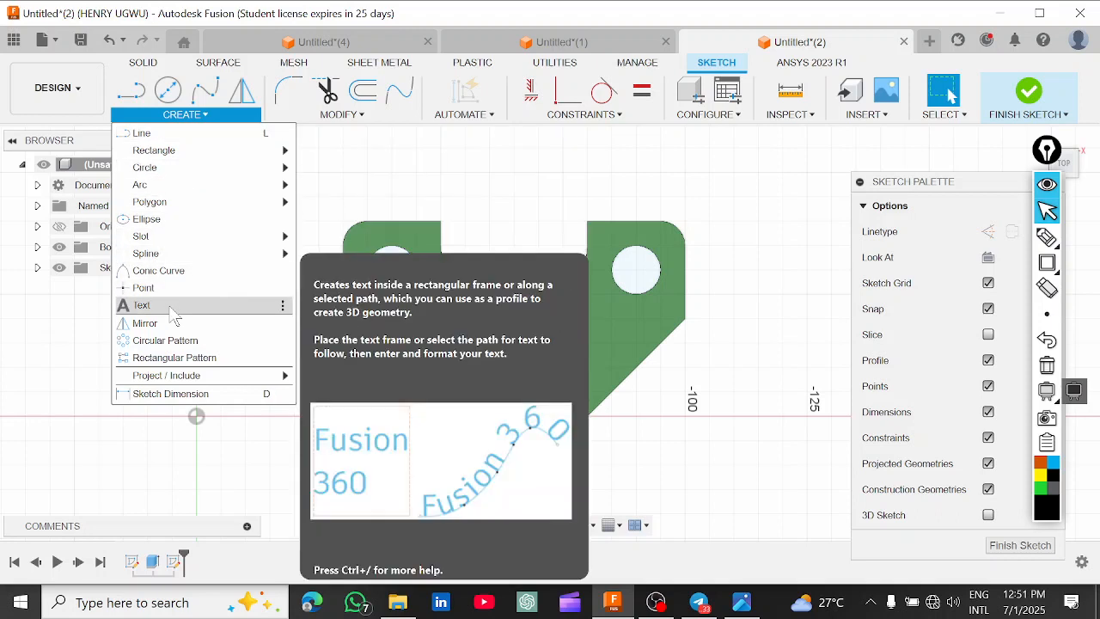
{"action": "left_click", "coordinate": [171, 308]}
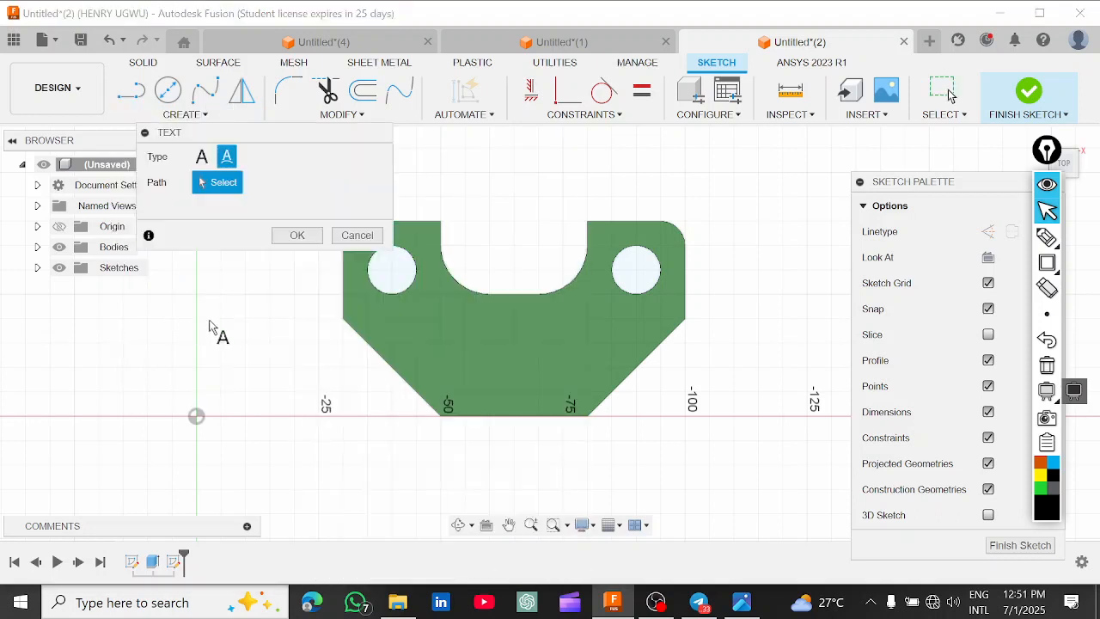
{"action": "left_click", "coordinate": [201, 156]}
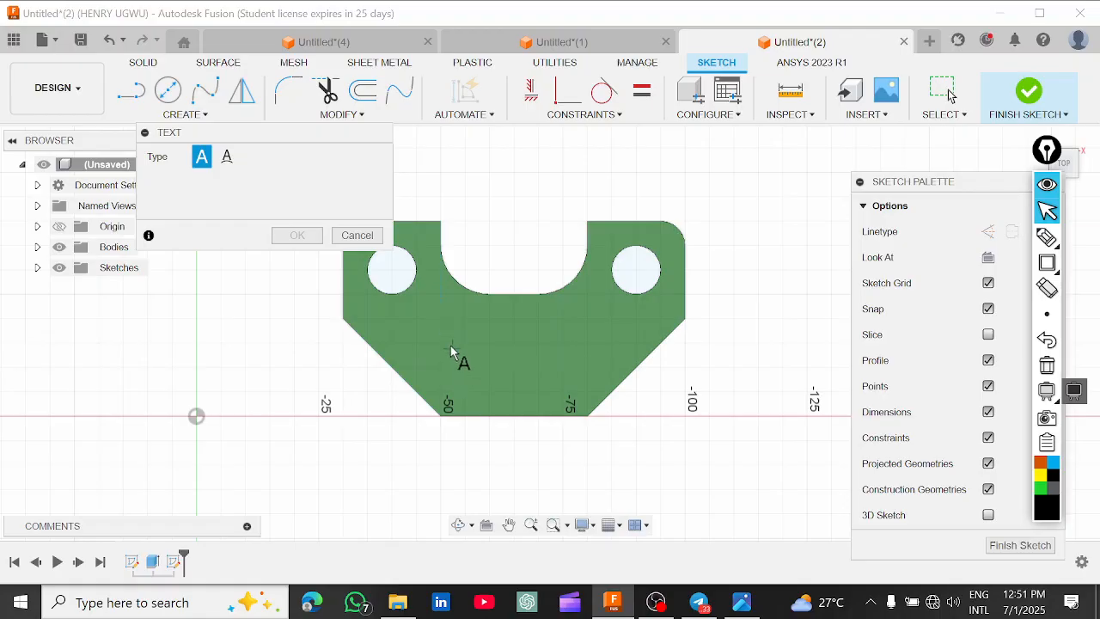
{"action": "left_click", "coordinate": [440, 319]}
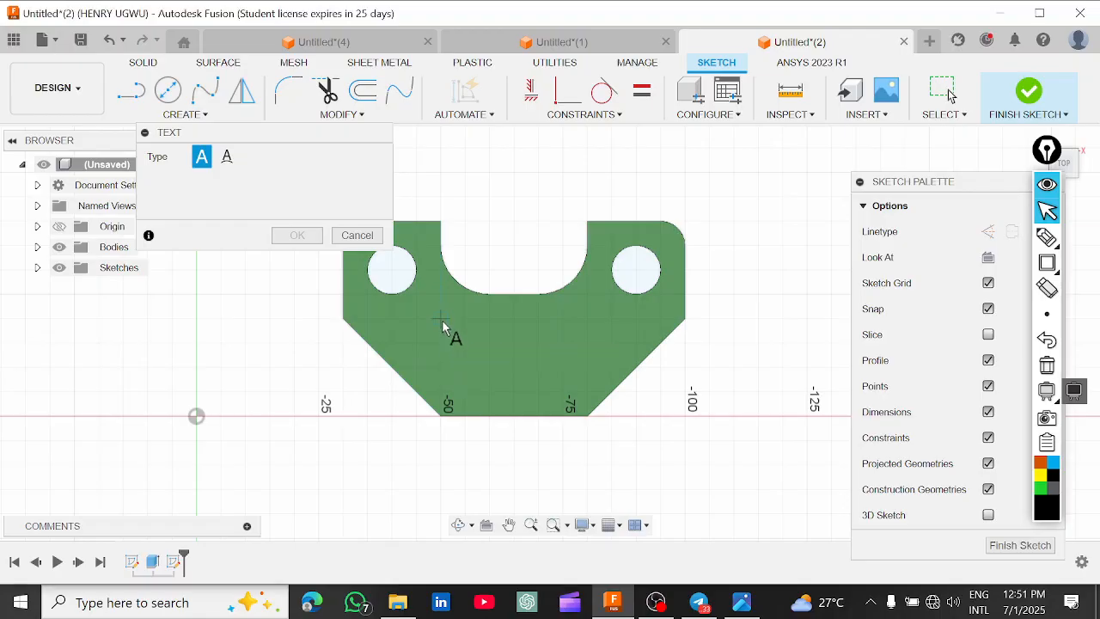
{"action": "left_click", "coordinate": [563, 372]}
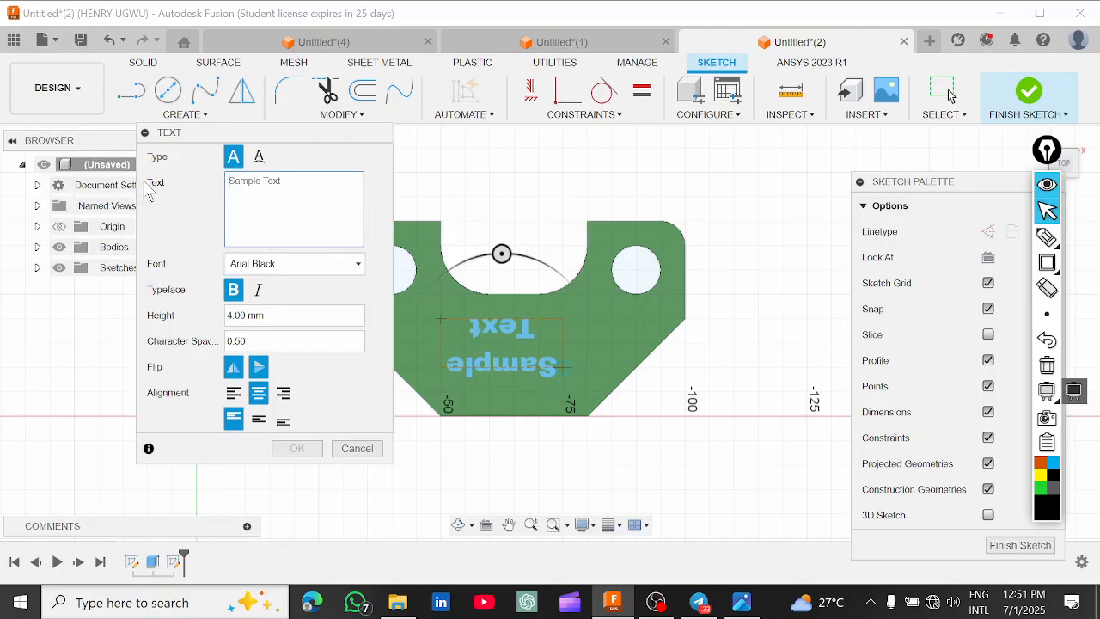
{"action": "left_click_drag", "start_coordinate": [233, 135], "coordinate": [219, 165]}
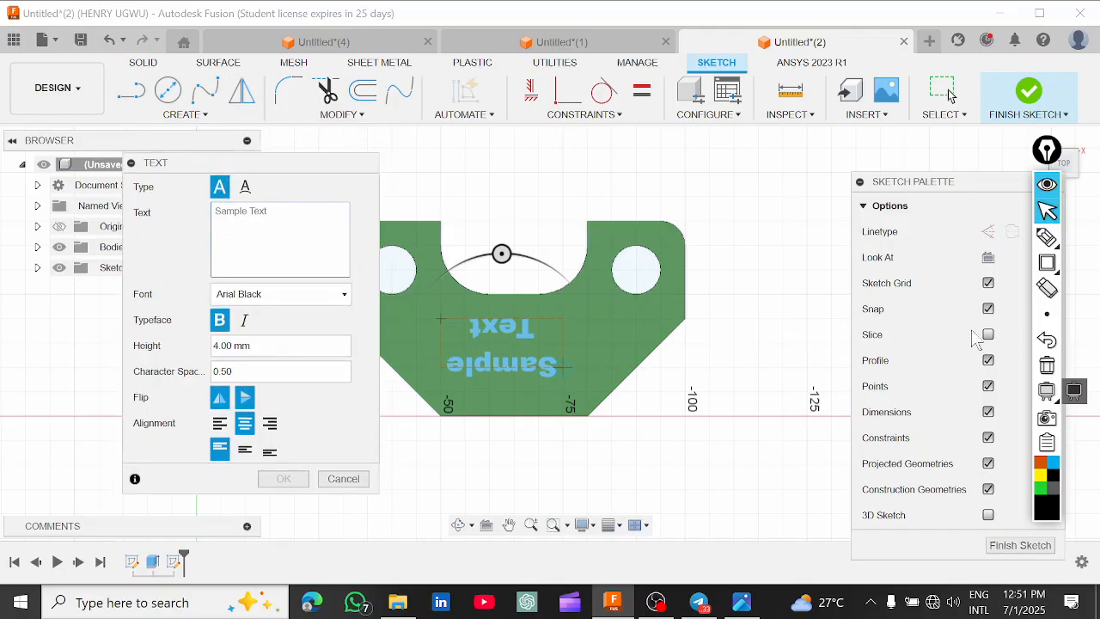
Frame the Text settings with an annotation rectangle and return to normal pointer mode.
{"action": "left_click", "coordinate": [1047, 262]}
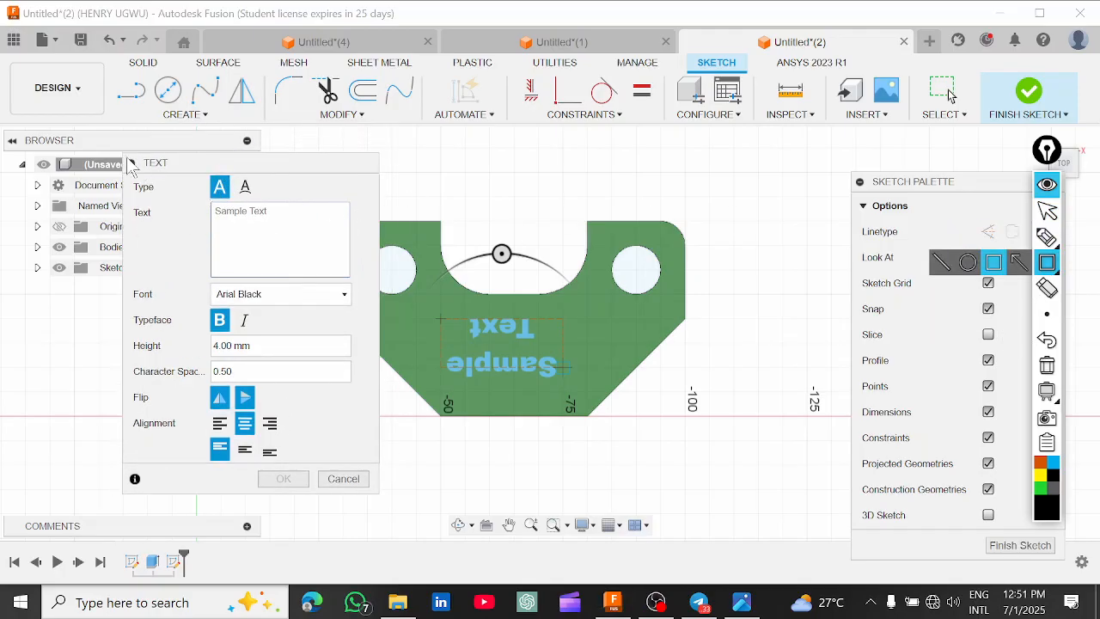
{"action": "left_click_drag", "start_coordinate": [127, 160], "coordinate": [375, 508]}
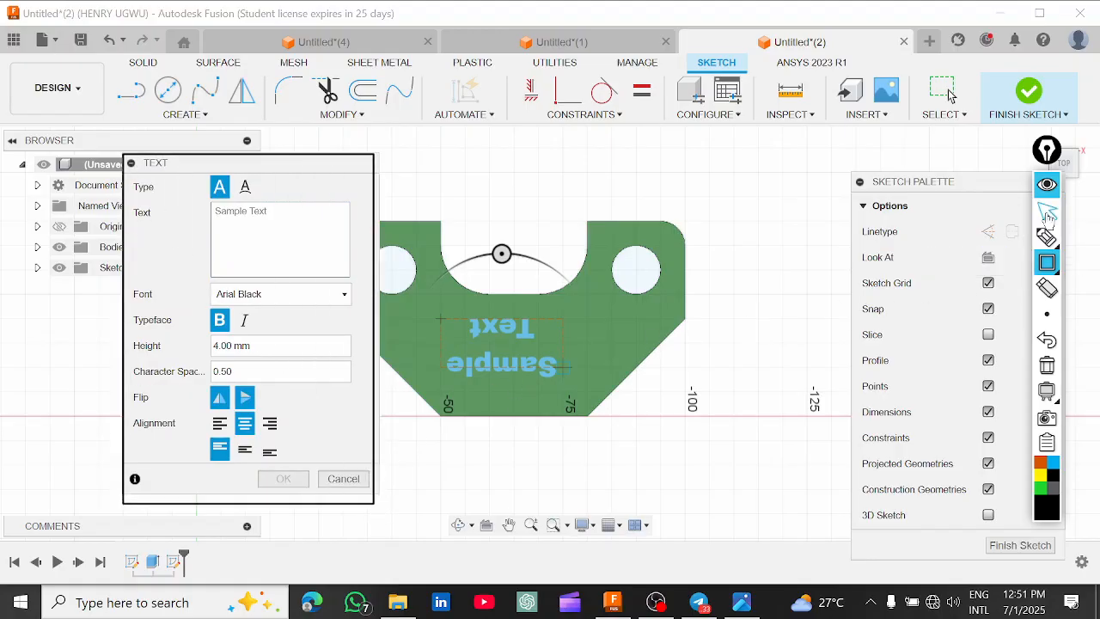
{"action": "left_click", "coordinate": [1047, 212]}
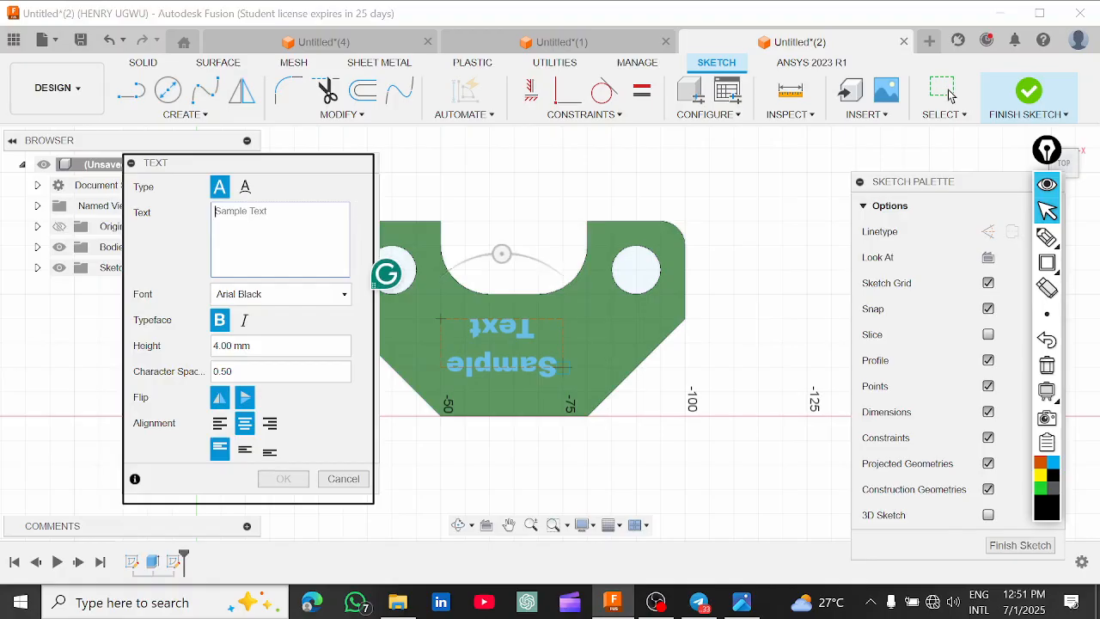
Enter "REnT" as the sketch text and turn off both its vertical and horizontal flips.
{"action": "type", "text": "RE"}
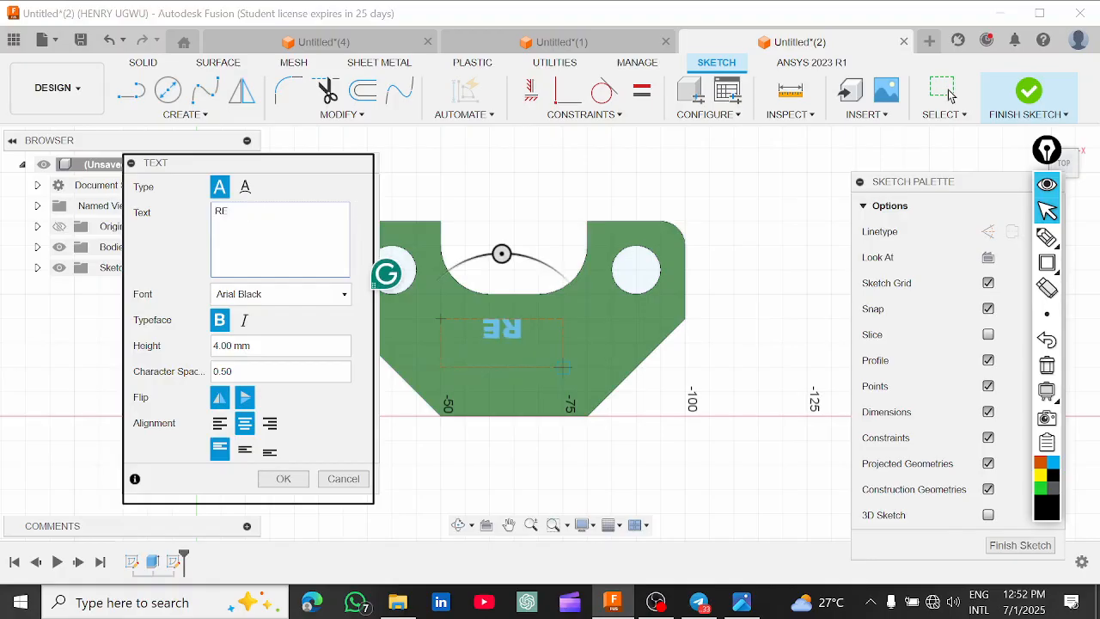
{"action": "type", "text": "nt"}
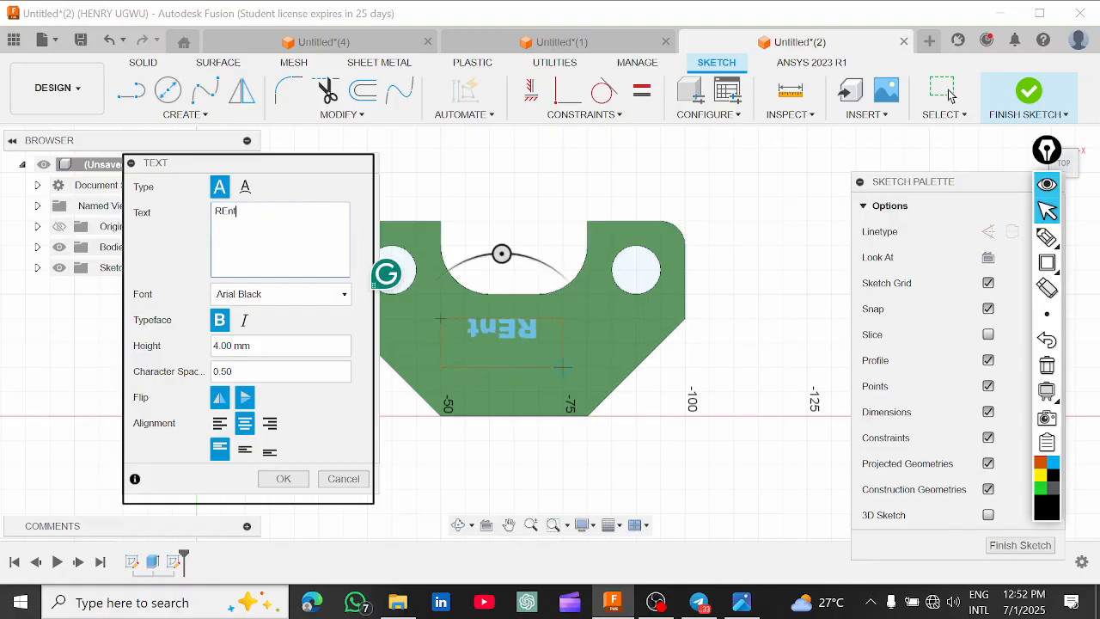
{"action": "key", "text": "BackSpace"}
{"action": "type", "text": "T"}
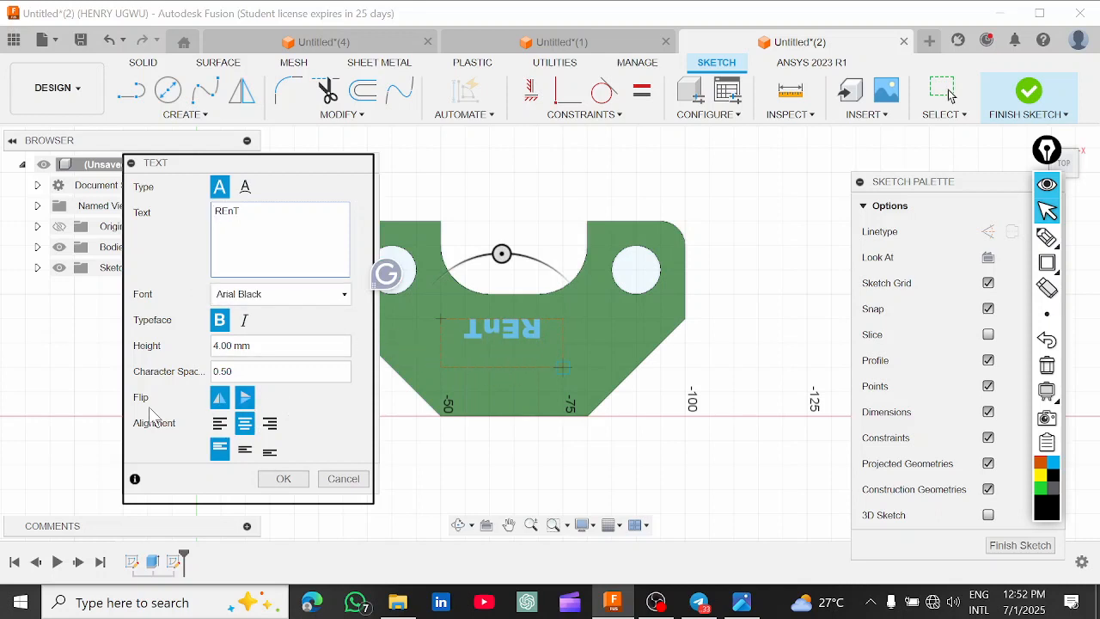
{"action": "left_click", "coordinate": [244, 402]}
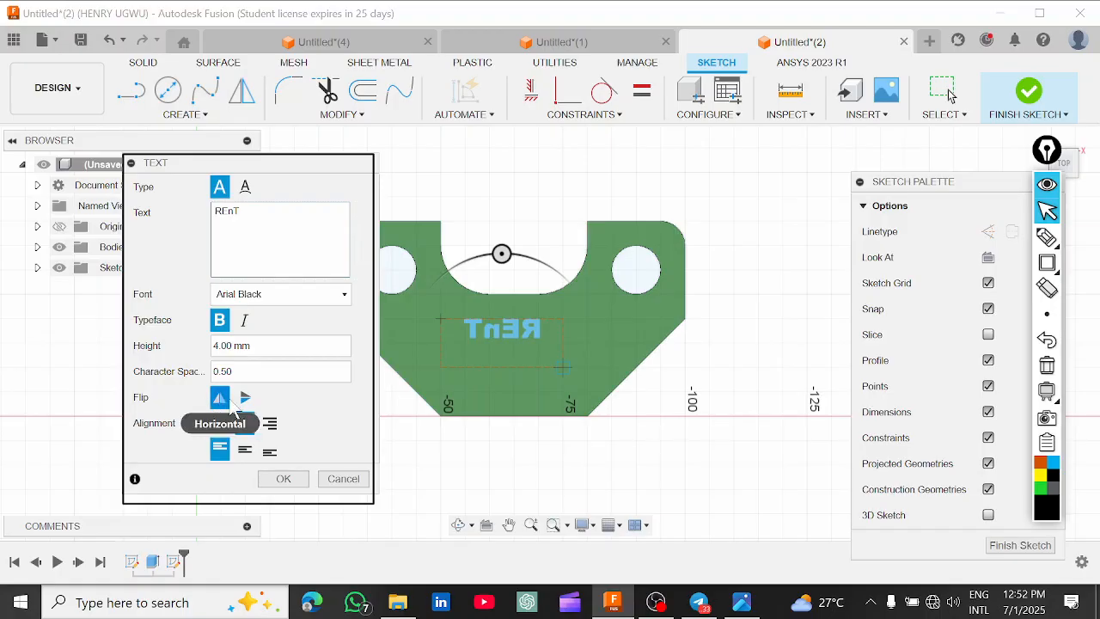
{"action": "left_click", "coordinate": [220, 399]}
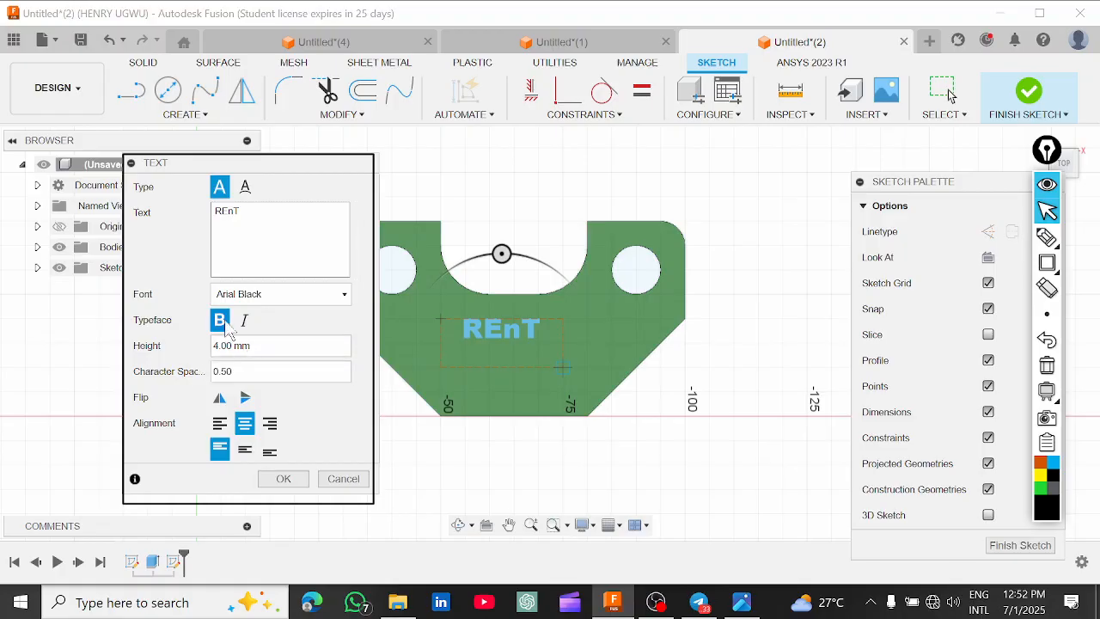
Set the text height to 6 mm, align it to the middle of its frame and accept the text.
{"action": "left_click_drag", "start_coordinate": [254, 346], "coordinate": [210, 349]}
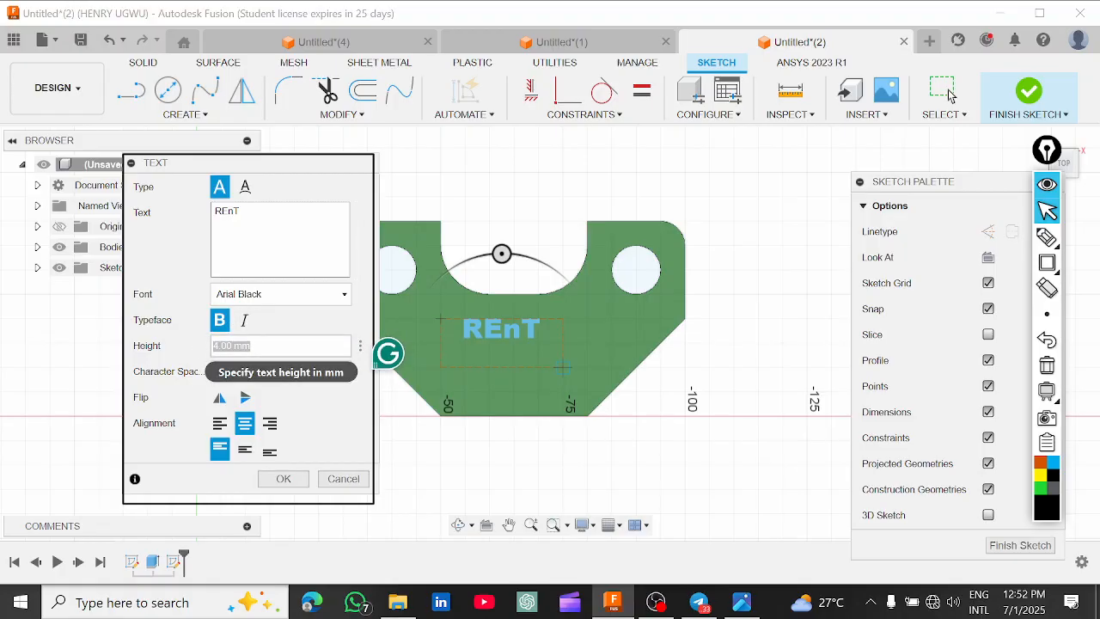
{"action": "type", "text": "10"}
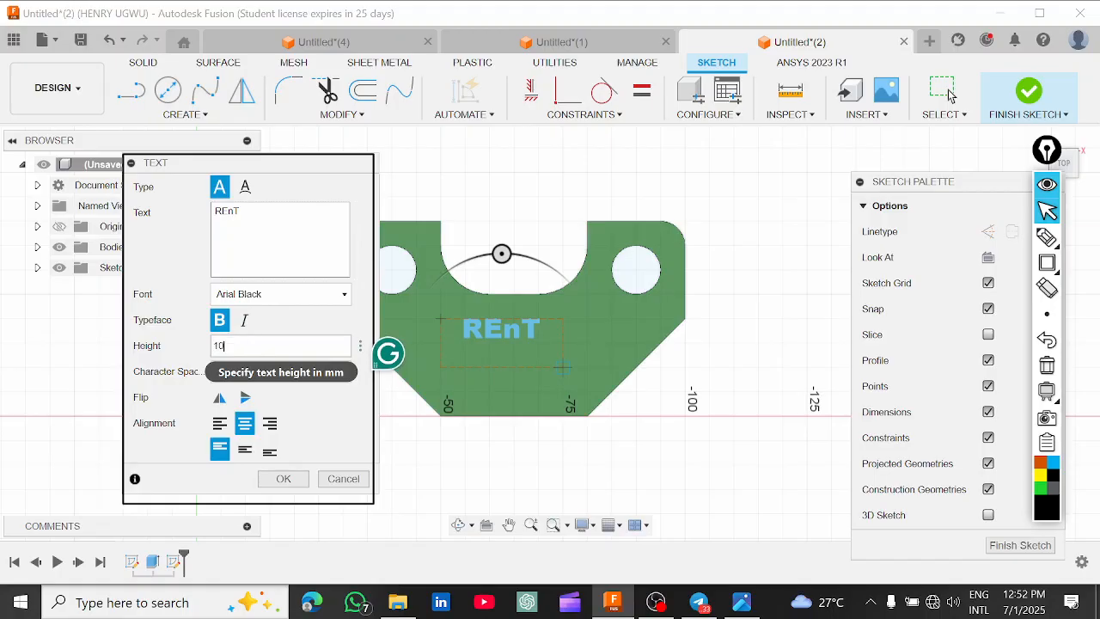
{"action": "left_click_drag", "start_coordinate": [235, 345], "coordinate": [200, 343]}
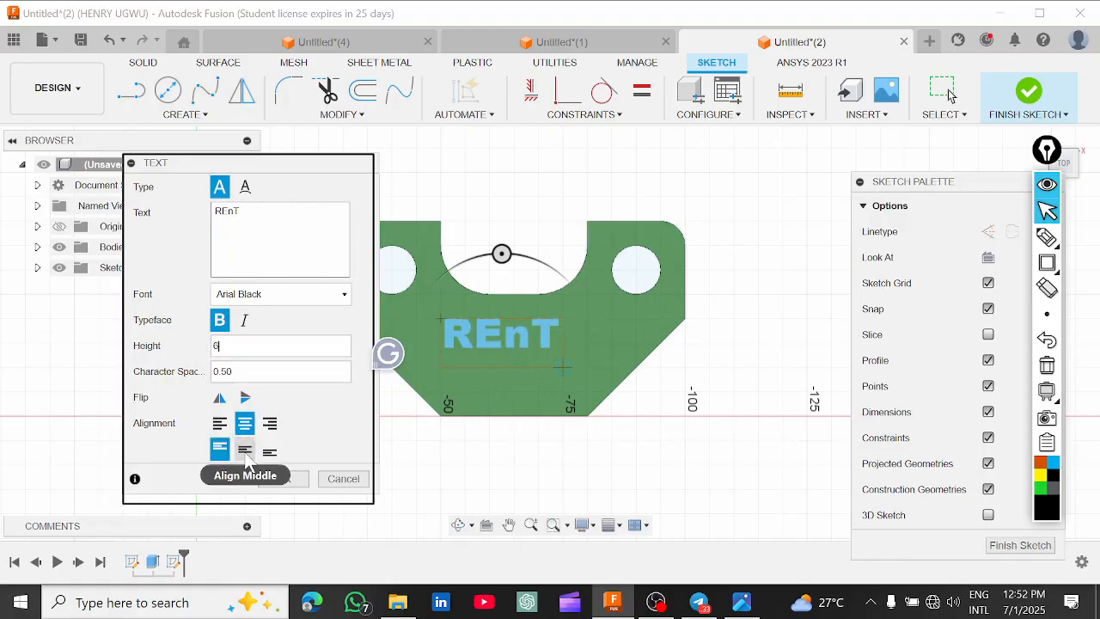
{"action": "left_click", "coordinate": [245, 450]}
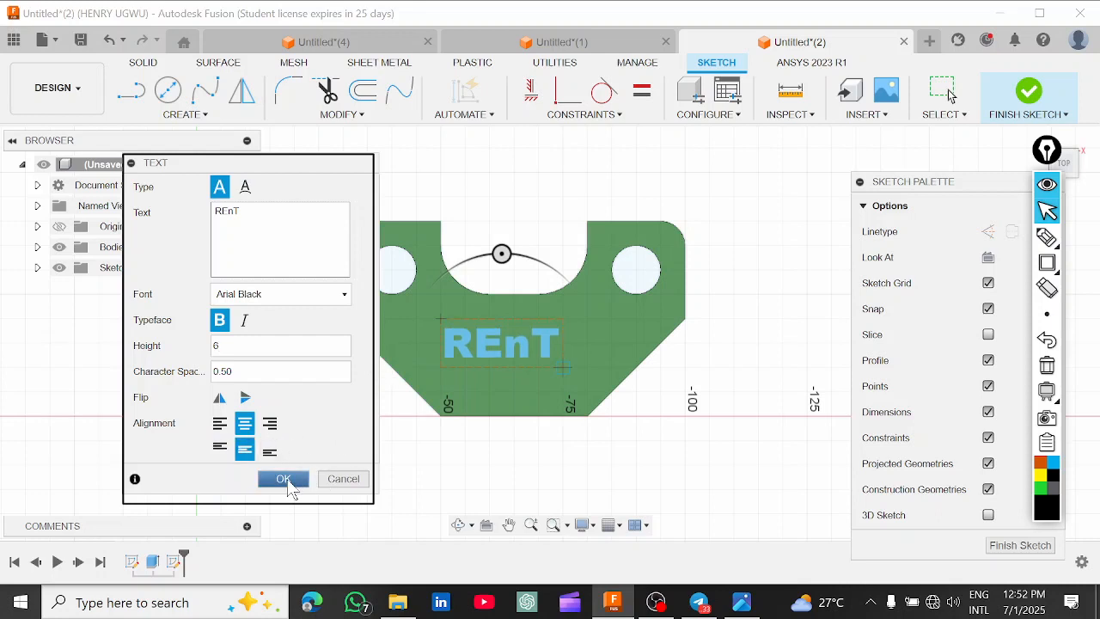
{"action": "left_click", "coordinate": [283, 479]}
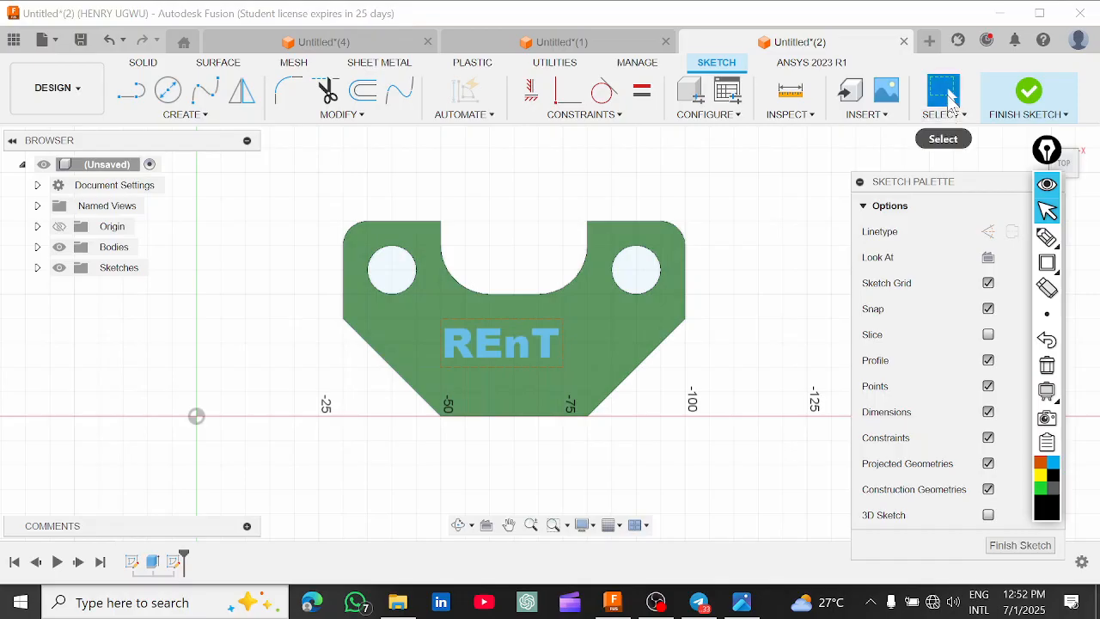
Finish the sketch containing the REnT text on the plate's face.
{"action": "left_click", "coordinate": [527, 362]}
{"action": "left_click", "coordinate": [530, 355]}
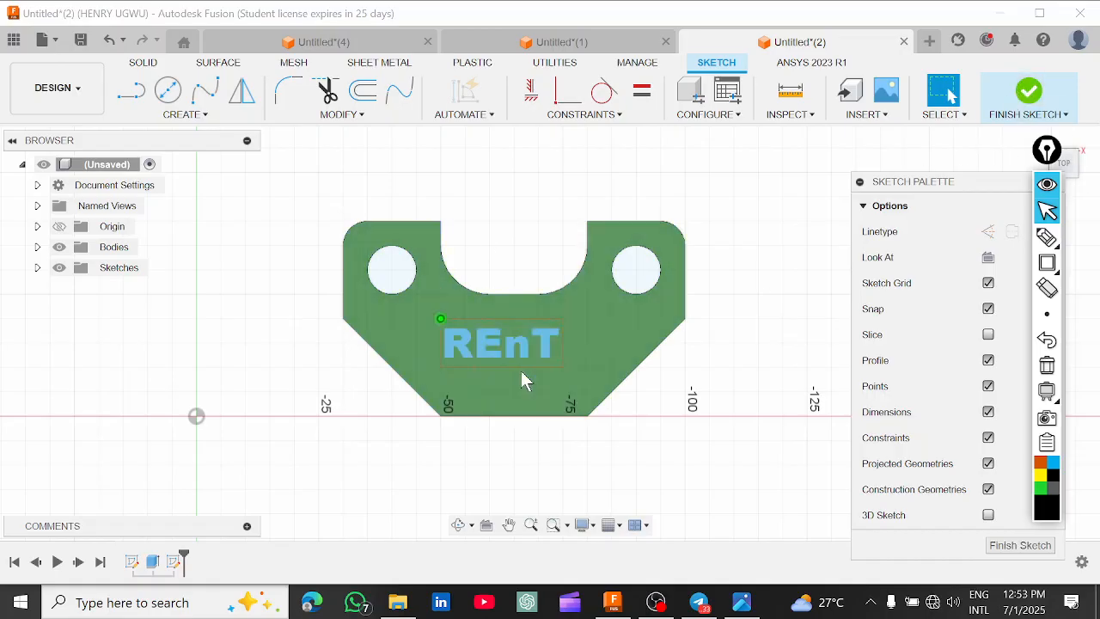
{"action": "left_click", "coordinate": [1027, 95]}
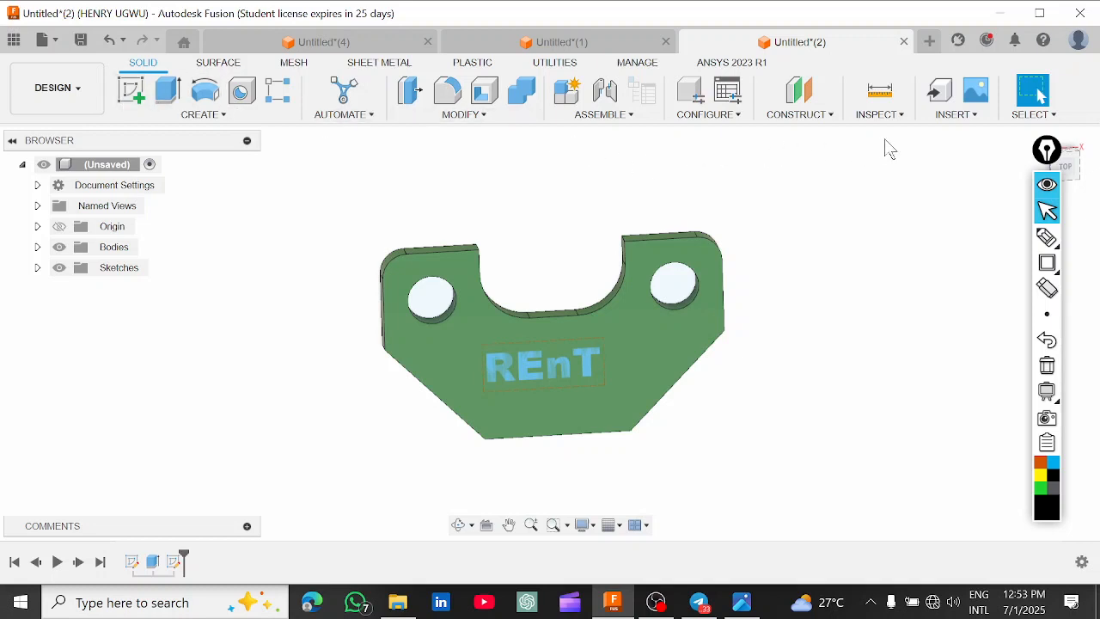
{"action": "scroll", "coordinate": [516, 382], "scroll_direction": "up", "scroll_amount": 3}
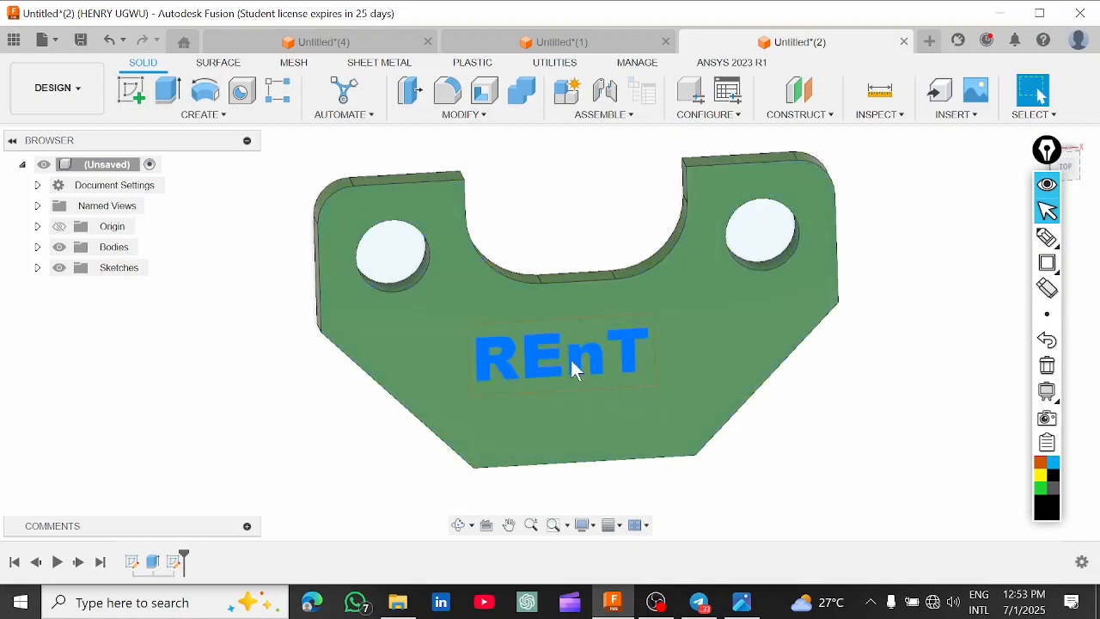
{"action": "left_click", "coordinate": [542, 357]}
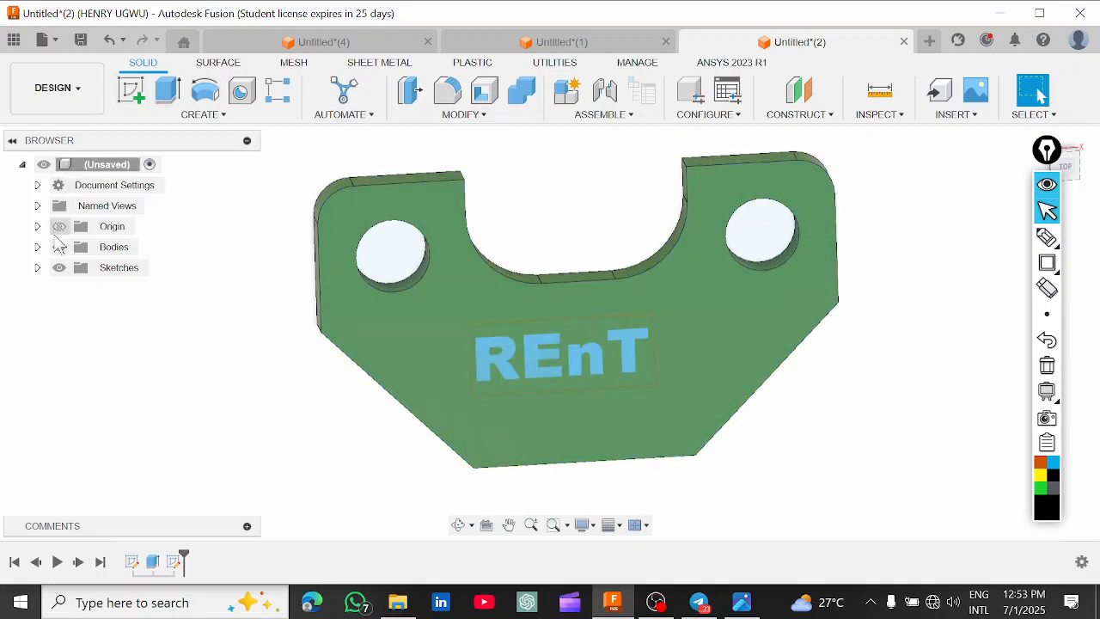
Frame the browser tree with an annotation rectangle and return to normal pointer mode.
{"action": "left_click", "coordinate": [1047, 263]}
{"action": "left_click_drag", "start_coordinate": [19, 144], "coordinate": [206, 508]}
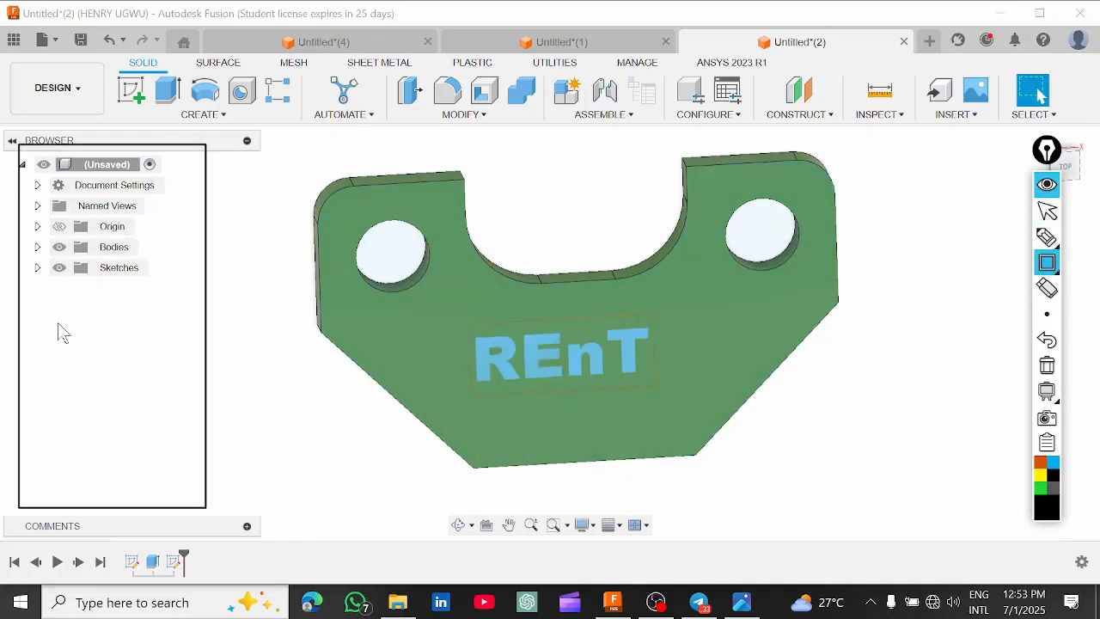
{"action": "left_click", "coordinate": [1047, 211]}
Expand the Sketches folder and toggle the visibility of Sketch2, which holds the text, off and back on.
{"action": "left_click", "coordinate": [37, 268]}
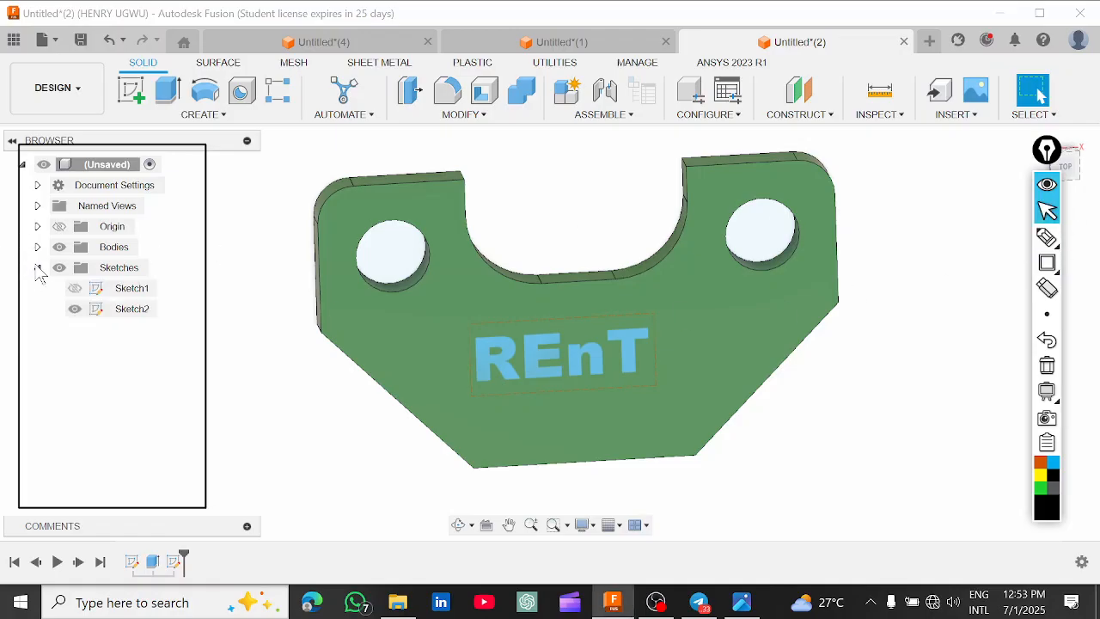
{"action": "left_click", "coordinate": [78, 313]}
{"action": "left_click", "coordinate": [75, 309]}
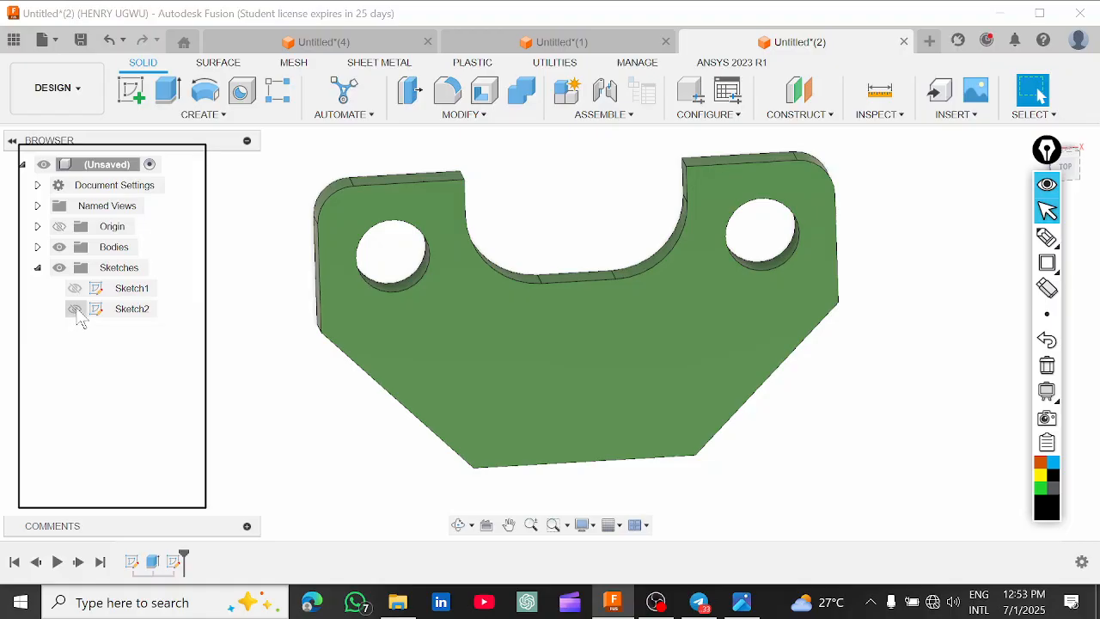
{"action": "left_click", "coordinate": [75, 310]}
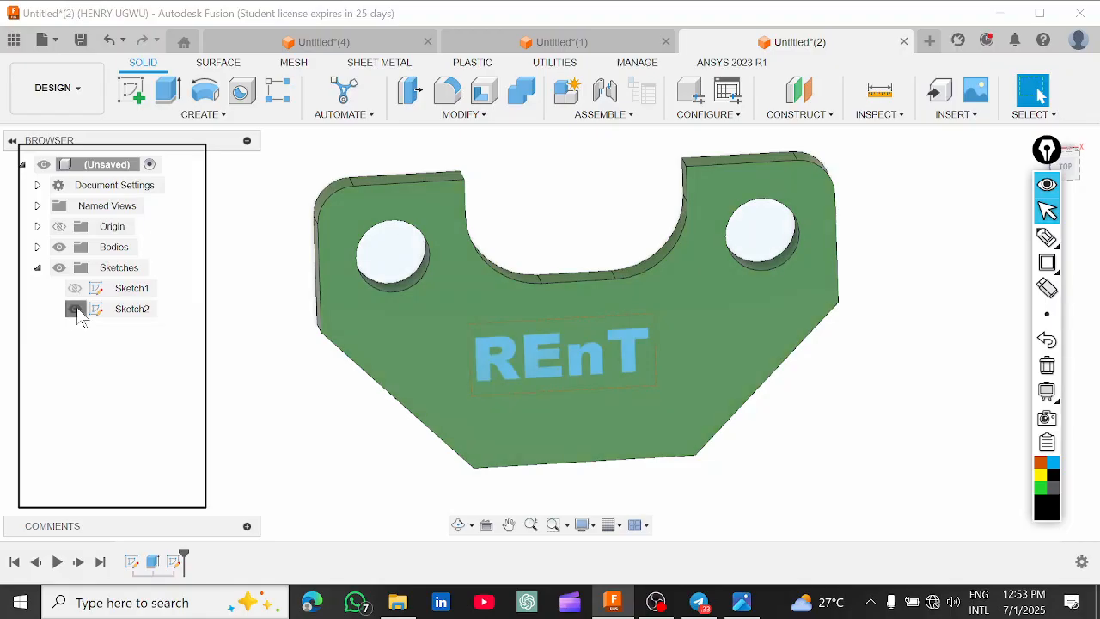
{"action": "left_click", "coordinate": [74, 309]}
{"action": "left_click", "coordinate": [74, 309]}
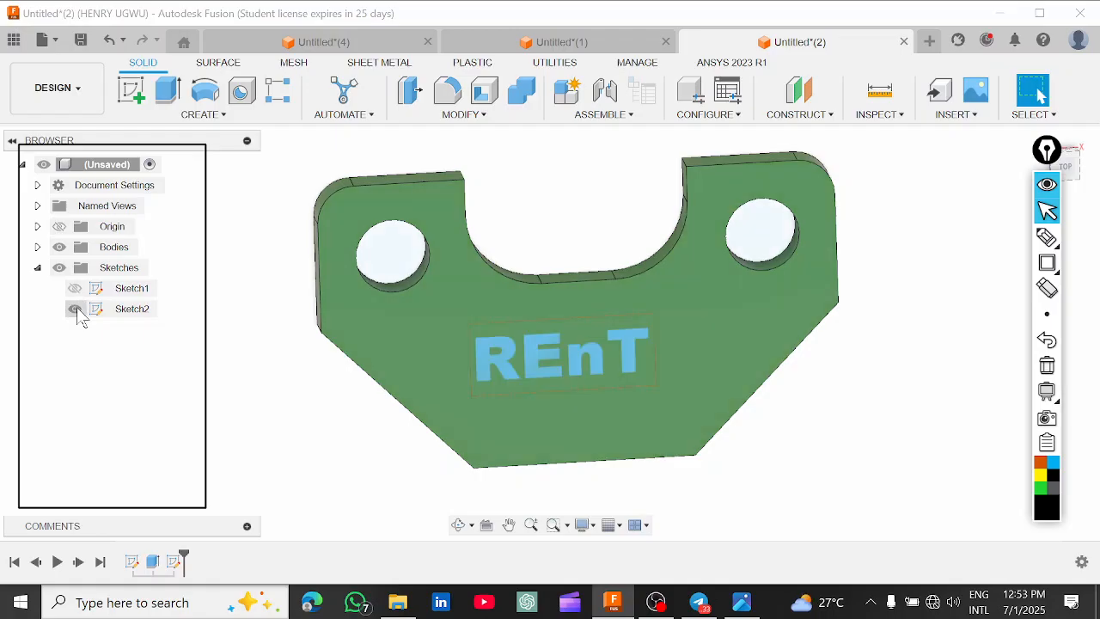
Extrude the REnT text 11 mm outward from the plate's face with the Join operation.
{"action": "left_click", "coordinate": [560, 361]}
{"action": "key", "text": "Escape"}
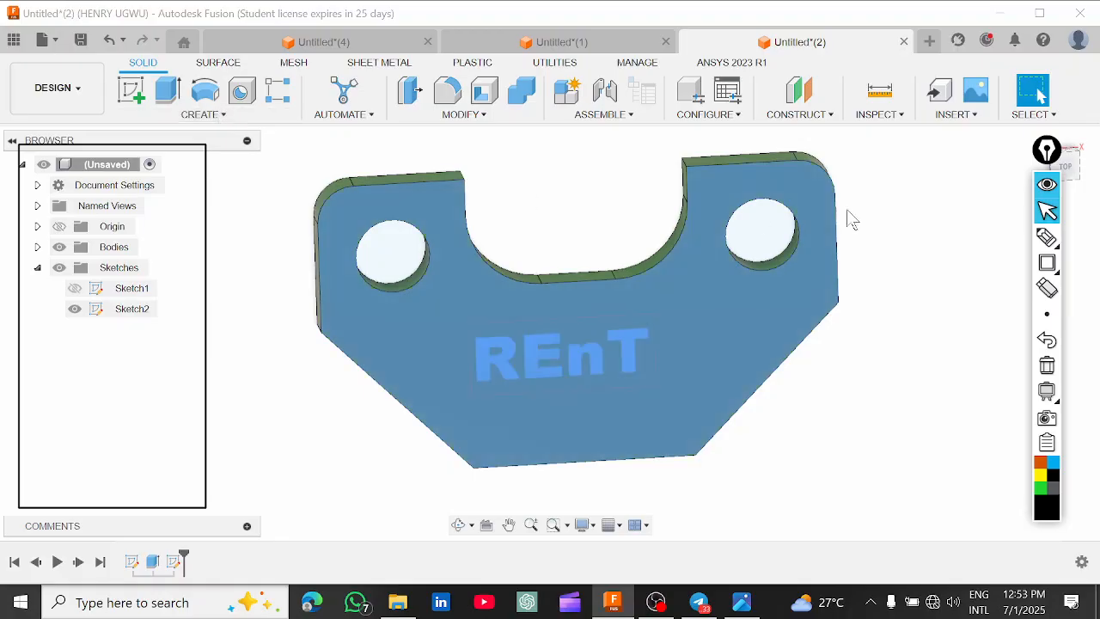
{"action": "left_click", "coordinate": [205, 115]}
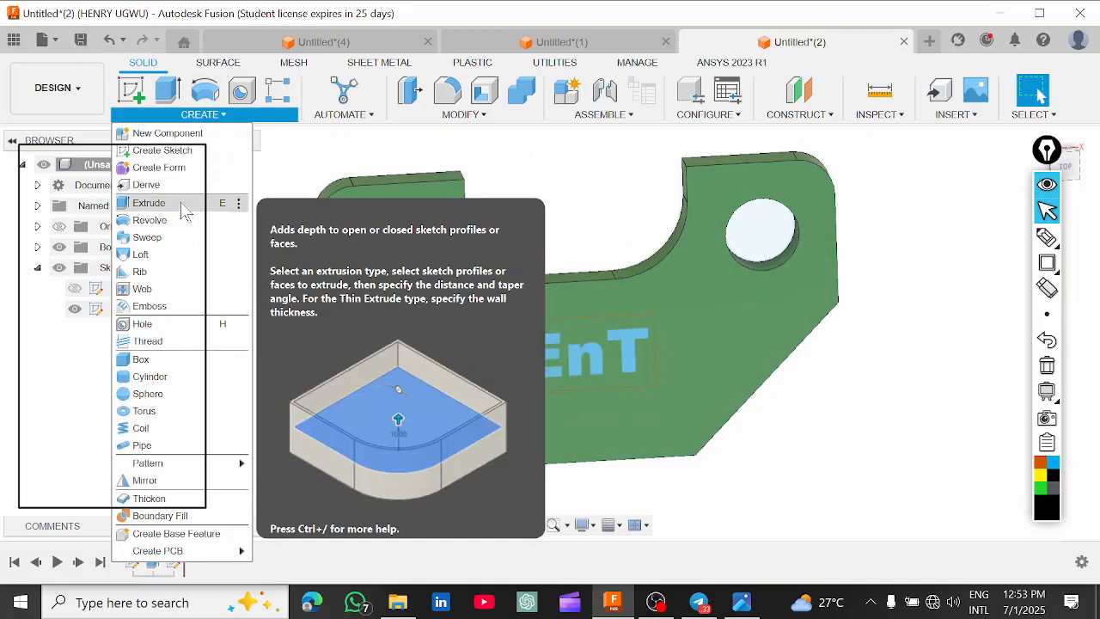
{"action": "left_click", "coordinate": [149, 202]}
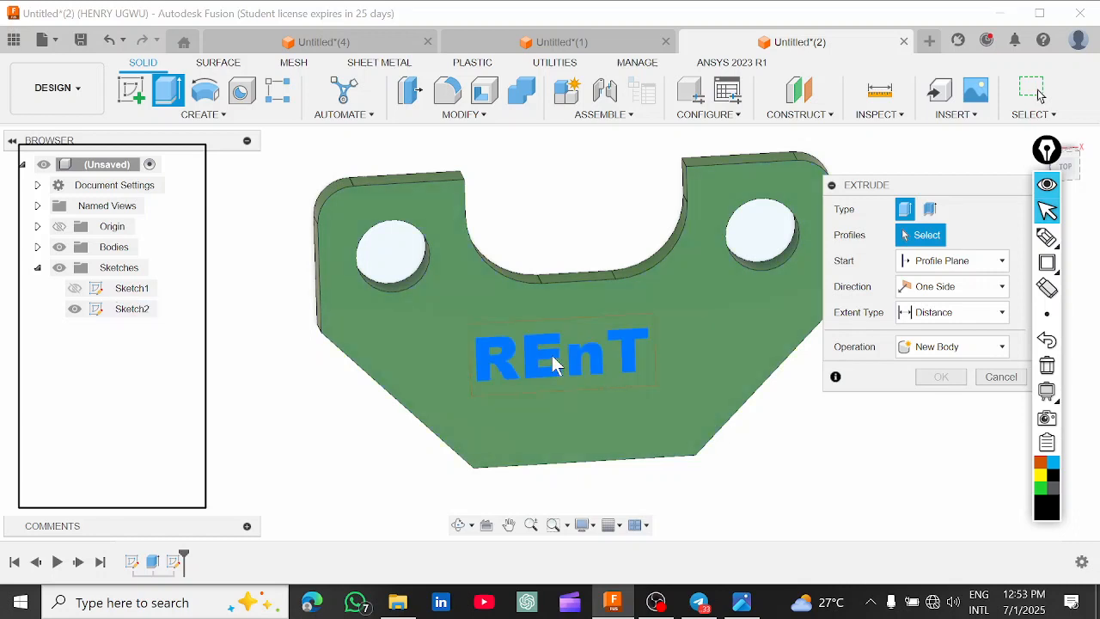
{"action": "left_click", "coordinate": [542, 373]}
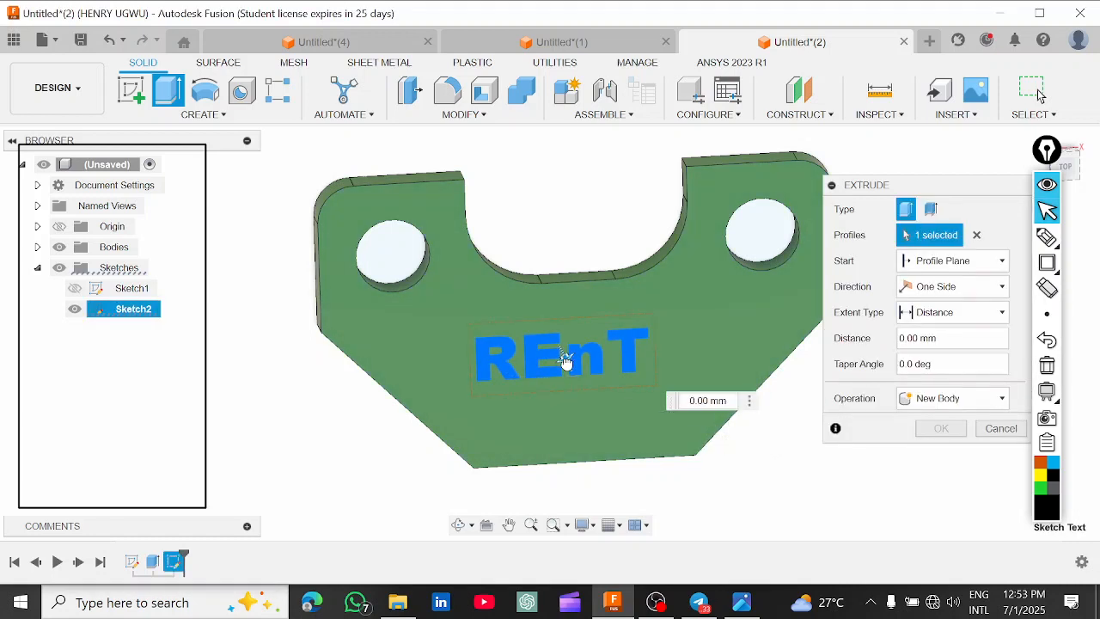
{"action": "left_click_drag", "start_coordinate": [570, 364], "coordinate": [575, 373]}
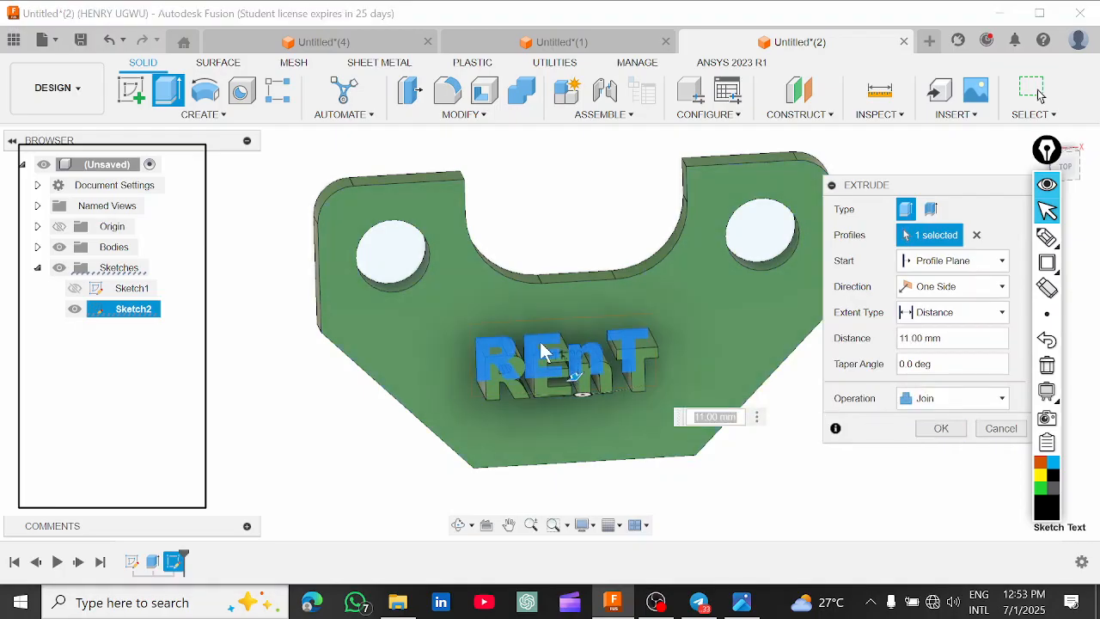
{"action": "left_click", "coordinate": [940, 436]}
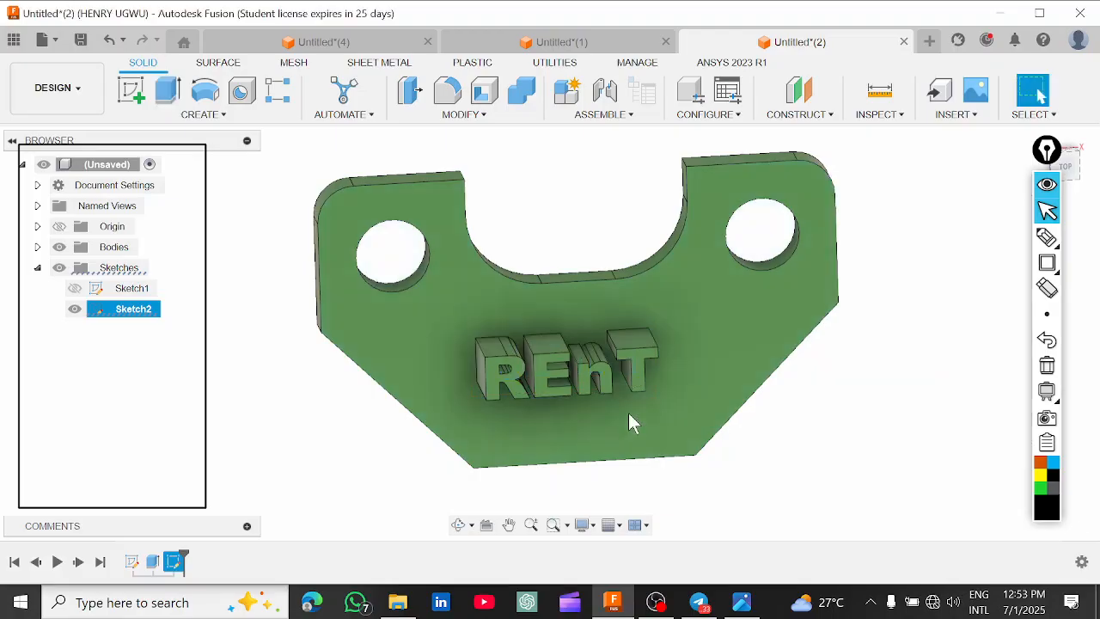
Frame the feature timeline with an annotation rectangle and return to normal pointer mode.
{"action": "middle_click_drag", "start_coordinate": [750, 434], "coordinate": [436, 398], "text": "shift"}
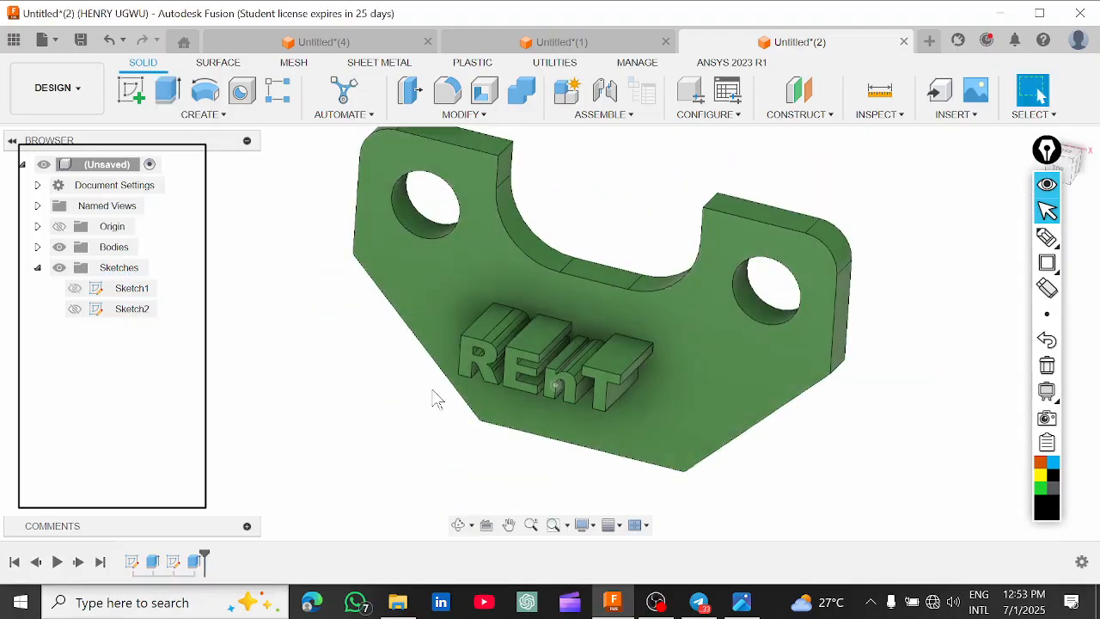
{"action": "left_click", "coordinate": [661, 342]}
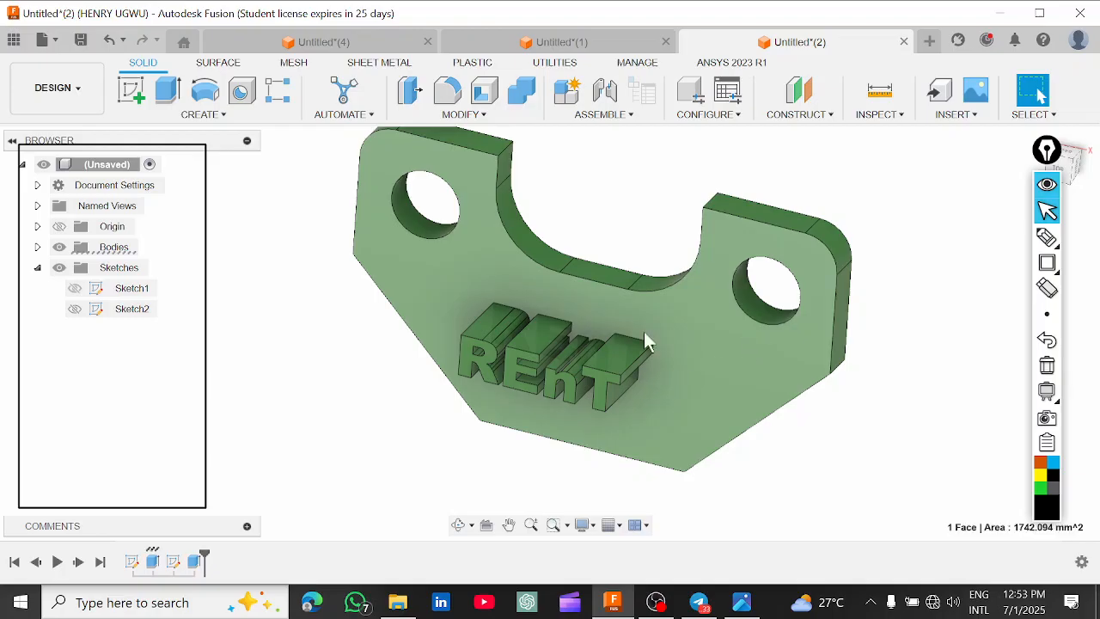
{"action": "middle_click_drag", "start_coordinate": [532, 379], "coordinate": [646, 404], "text": "shift"}
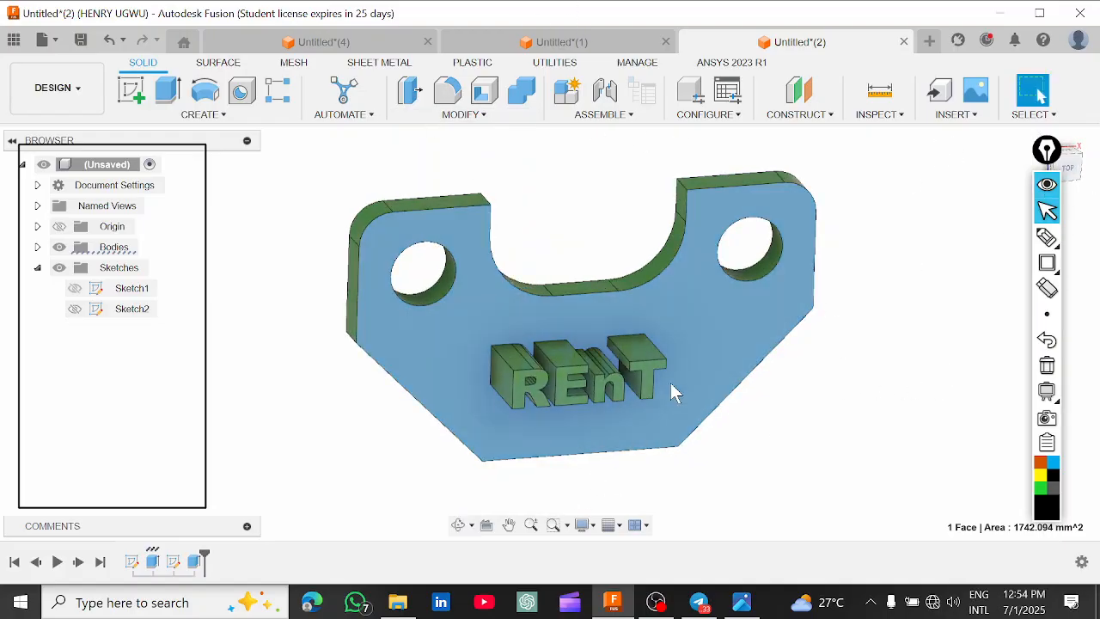
{"action": "left_click", "coordinate": [1046, 266]}
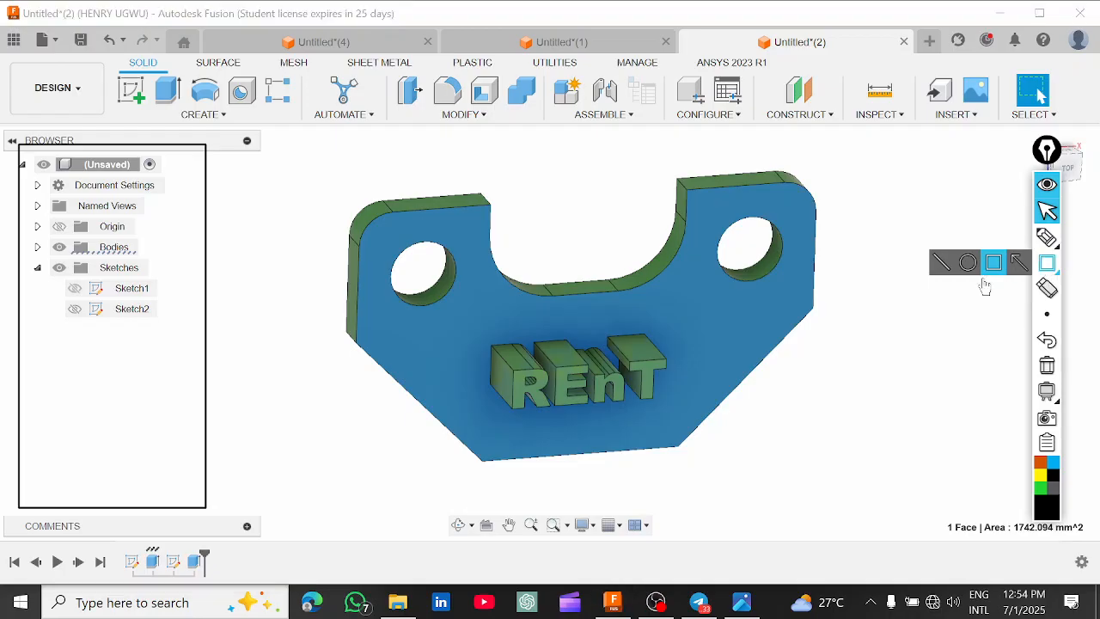
{"action": "left_click_drag", "start_coordinate": [117, 548], "coordinate": [744, 588]}
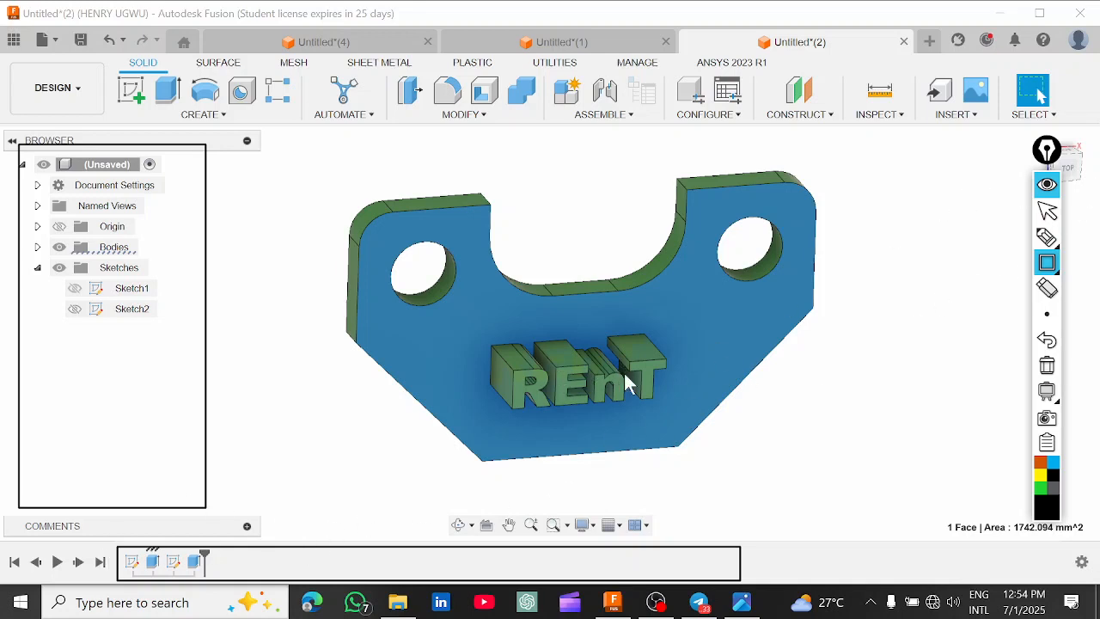
{"action": "left_click", "coordinate": [1047, 210]}
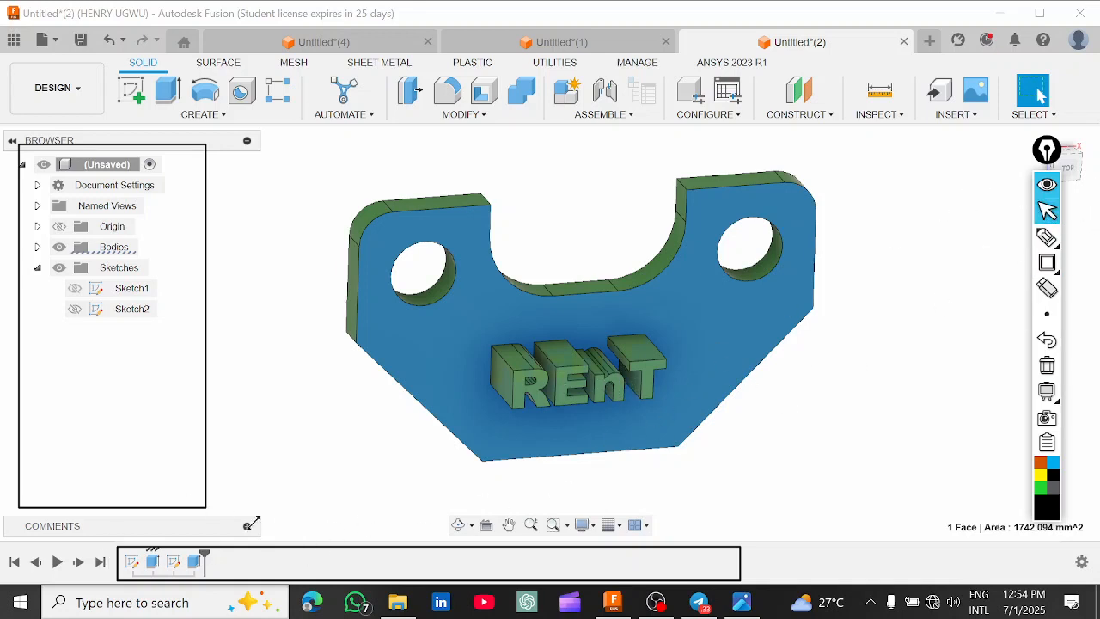
Edit the REnT text extrusion so it cuts into the plate's face, with a distance of -1.00 mm and the Cut operation.
{"action": "right_click", "coordinate": [196, 563]}
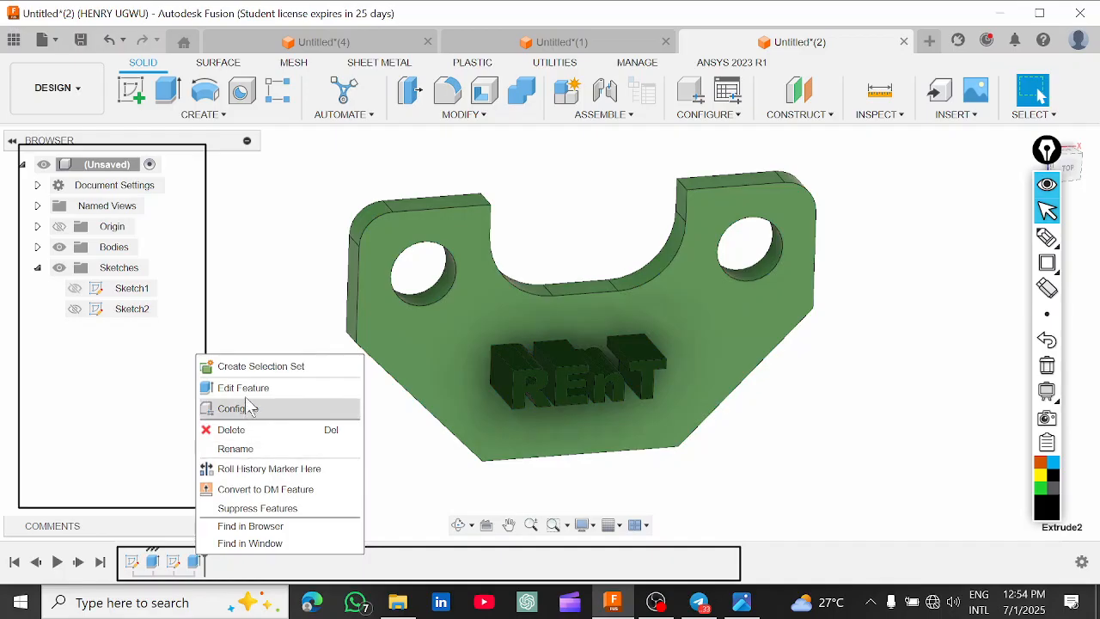
{"action": "left_click", "coordinate": [245, 389]}
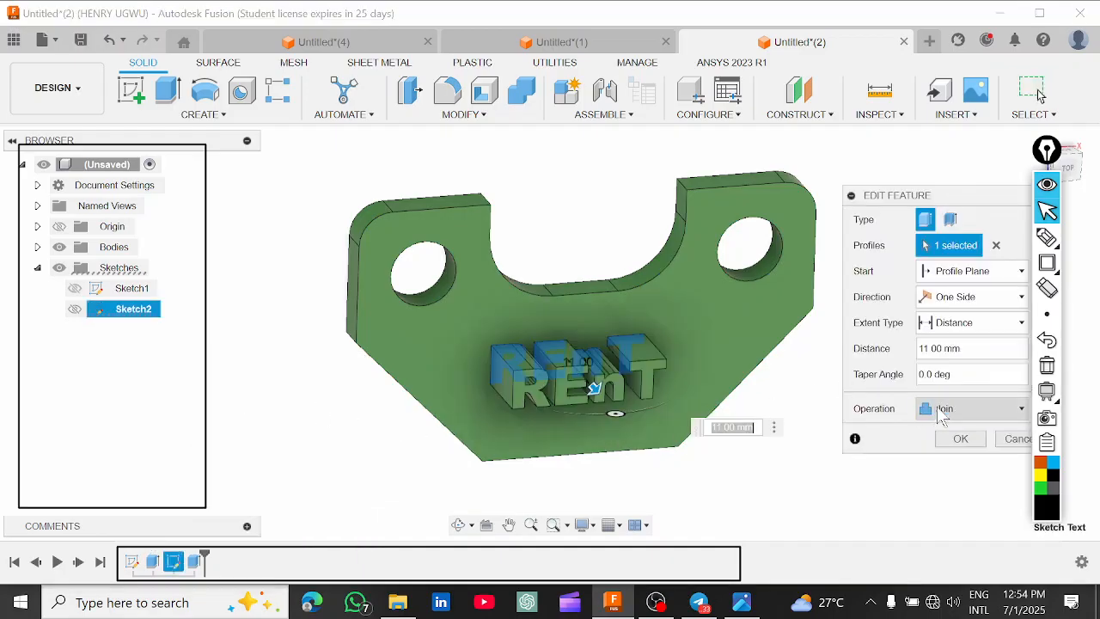
{"action": "left_click", "coordinate": [971, 349]}
{"action": "left_click_drag", "start_coordinate": [961, 348], "coordinate": [874, 348]}
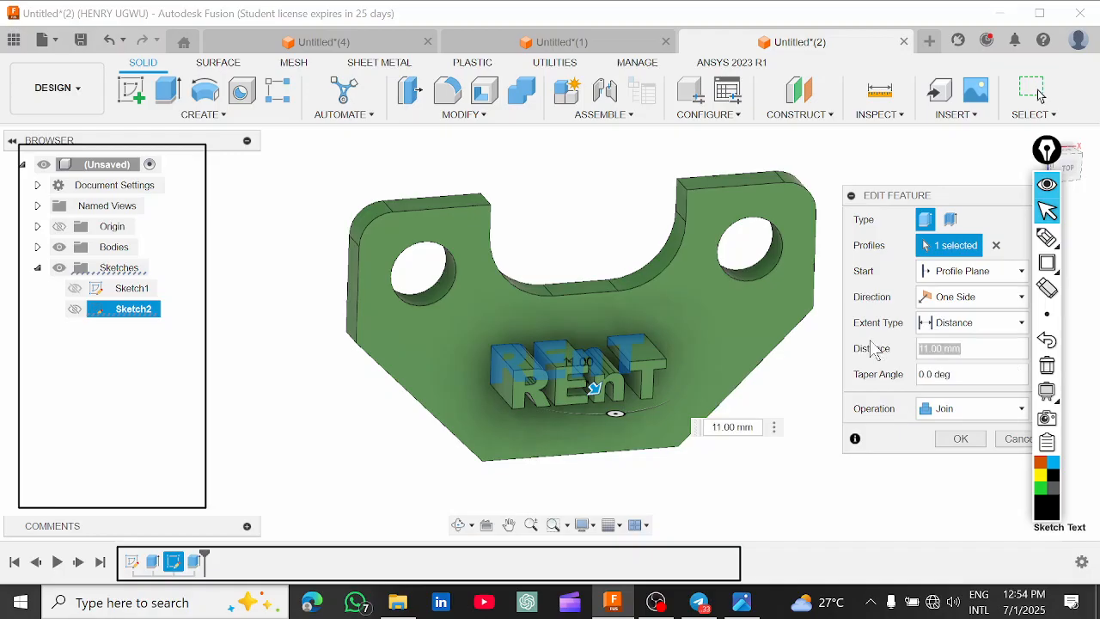
{"action": "type", "text": "1"}
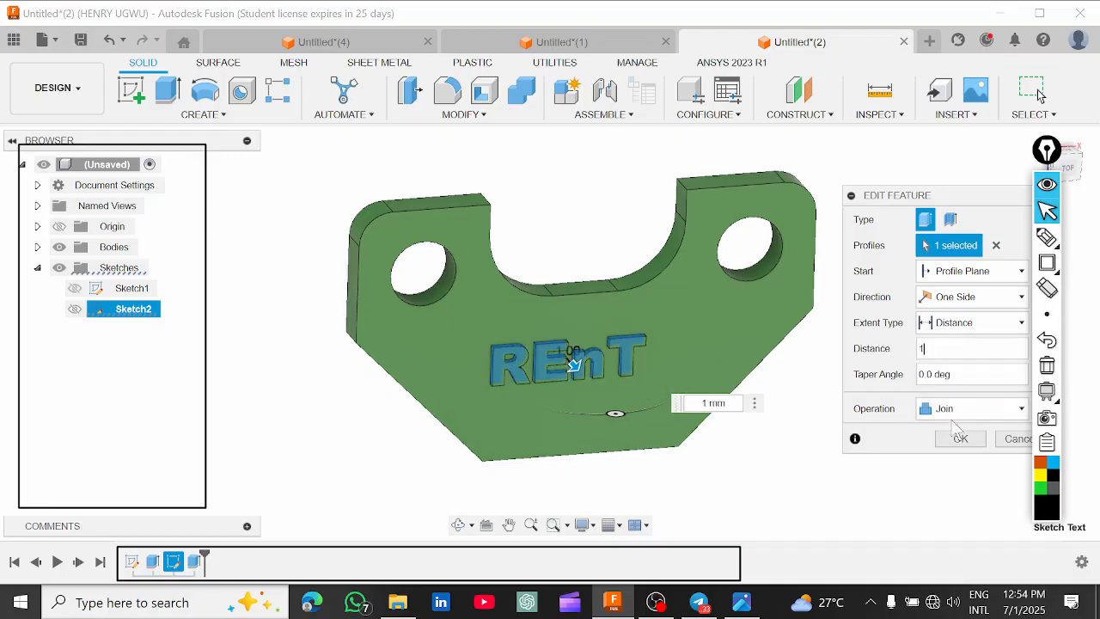
{"action": "left_click", "coordinate": [954, 413]}
{"action": "left_click", "coordinate": [947, 448]}
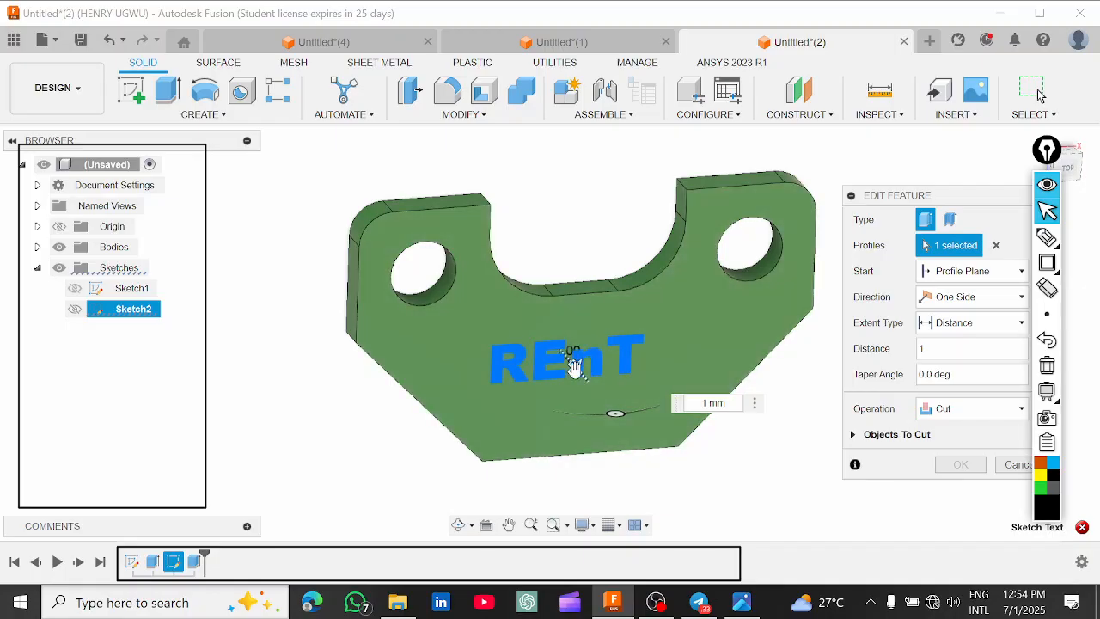
{"action": "left_click_drag", "start_coordinate": [579, 369], "coordinate": [554, 344]}
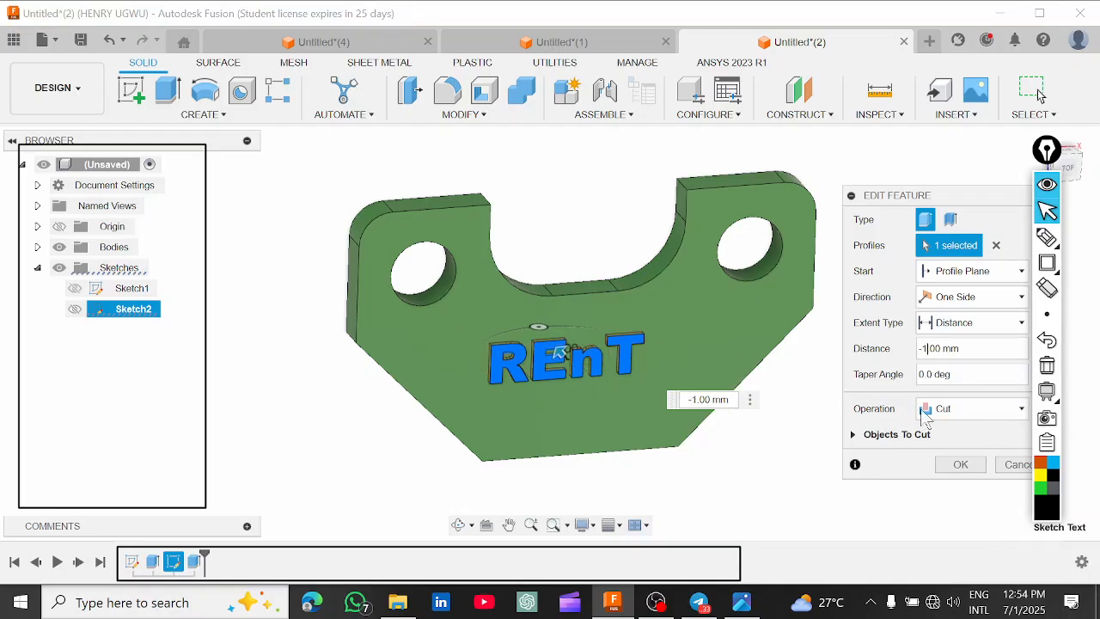
{"action": "left_click", "coordinate": [978, 410]}
{"action": "left_click", "coordinate": [966, 448]}
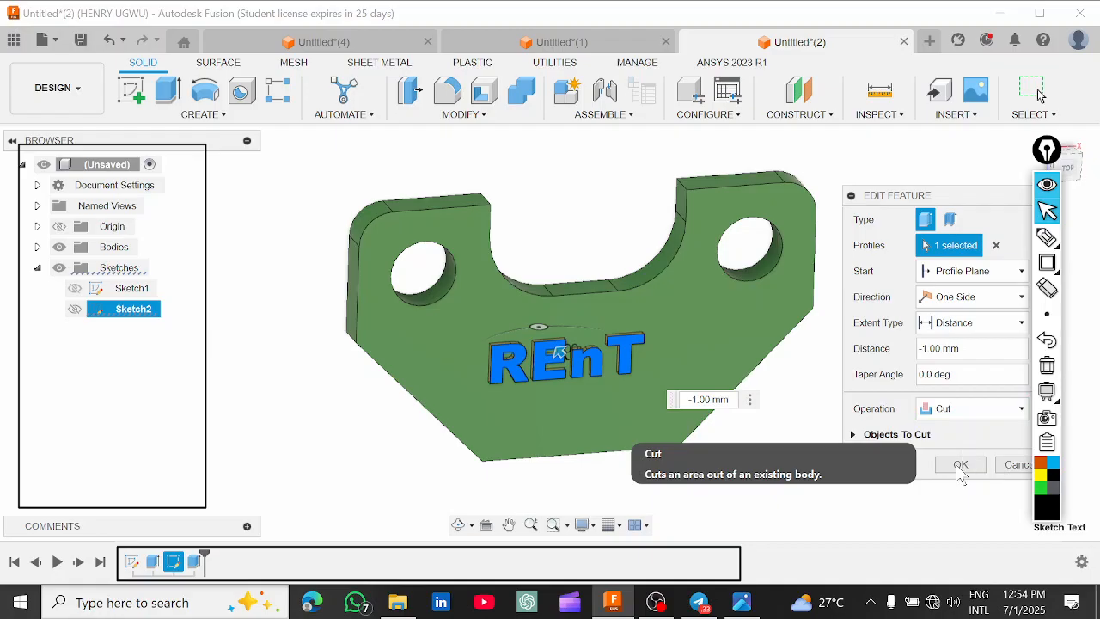
{"action": "left_click", "coordinate": [959, 466]}
Examine the REnT letters cut into the plate's face, both close up and with the whole plate in view.
{"action": "scroll", "coordinate": [551, 359], "scroll_direction": "up", "scroll_amount": 6}
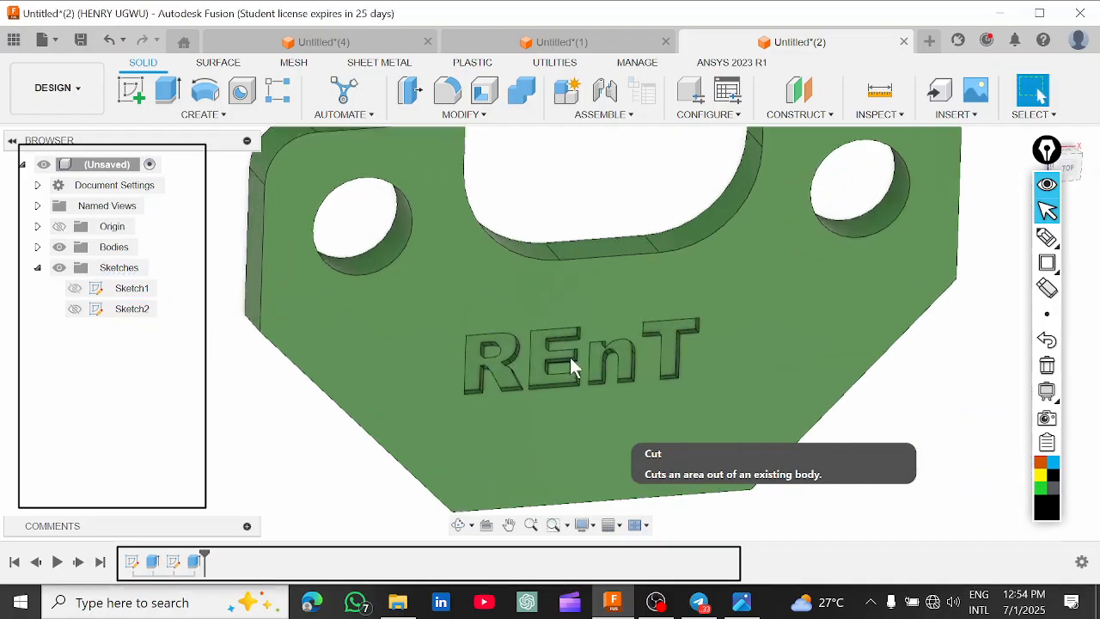
{"action": "scroll", "coordinate": [643, 380], "scroll_direction": "down", "scroll_amount": 1}
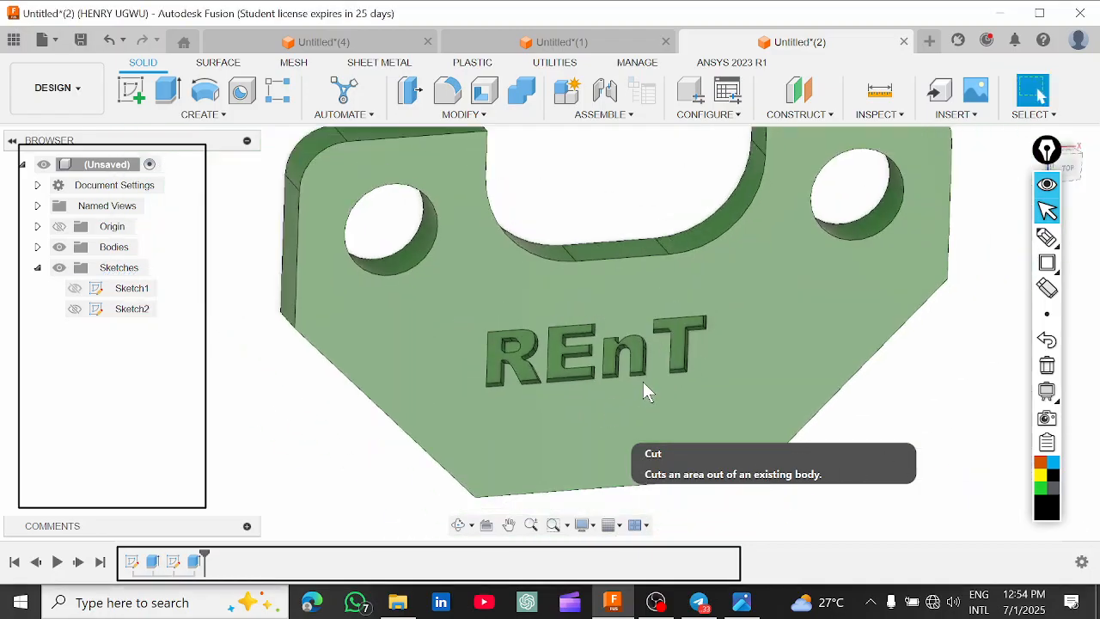
{"action": "middle_click_drag", "start_coordinate": [638, 378], "coordinate": [606, 381], "text": "shift"}
{"action": "scroll", "coordinate": [593, 398], "scroll_direction": "up", "scroll_amount": 2}
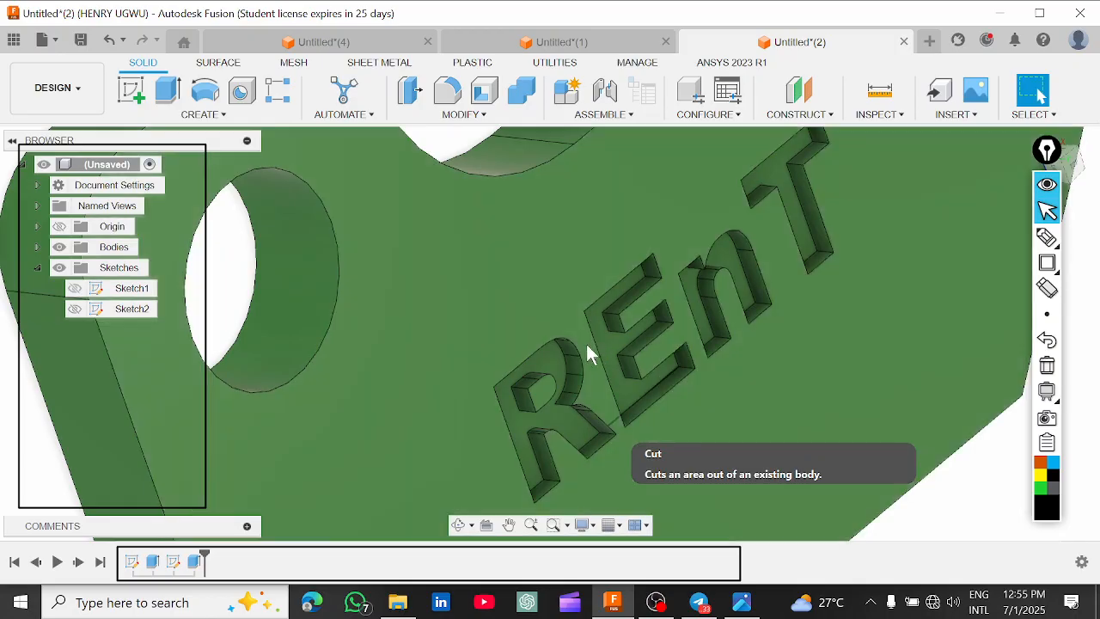
{"action": "scroll", "coordinate": [576, 348], "scroll_direction": "down", "scroll_amount": 4}
{"action": "middle_click_drag", "start_coordinate": [658, 348], "coordinate": [522, 386], "text": "shift"}
{"action": "scroll", "coordinate": [625, 288], "scroll_direction": "down", "scroll_amount": 2}
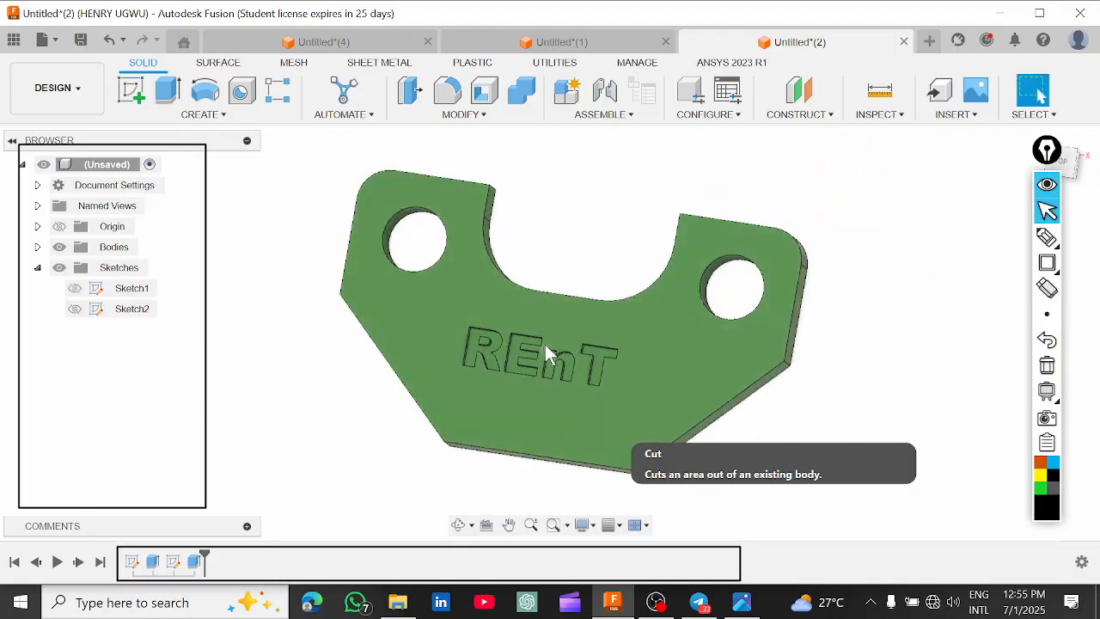
Open the Appearance settings with Faces as the target and get the REnT letters ready for colouring.
{"action": "left_click", "coordinate": [449, 120]}
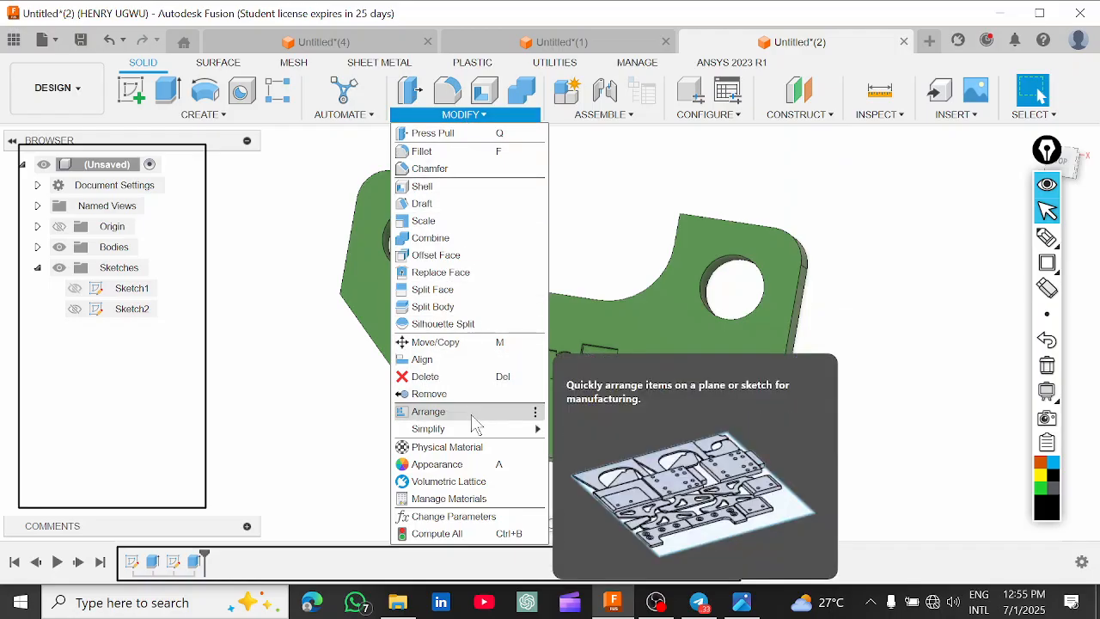
{"action": "left_click", "coordinate": [464, 464]}
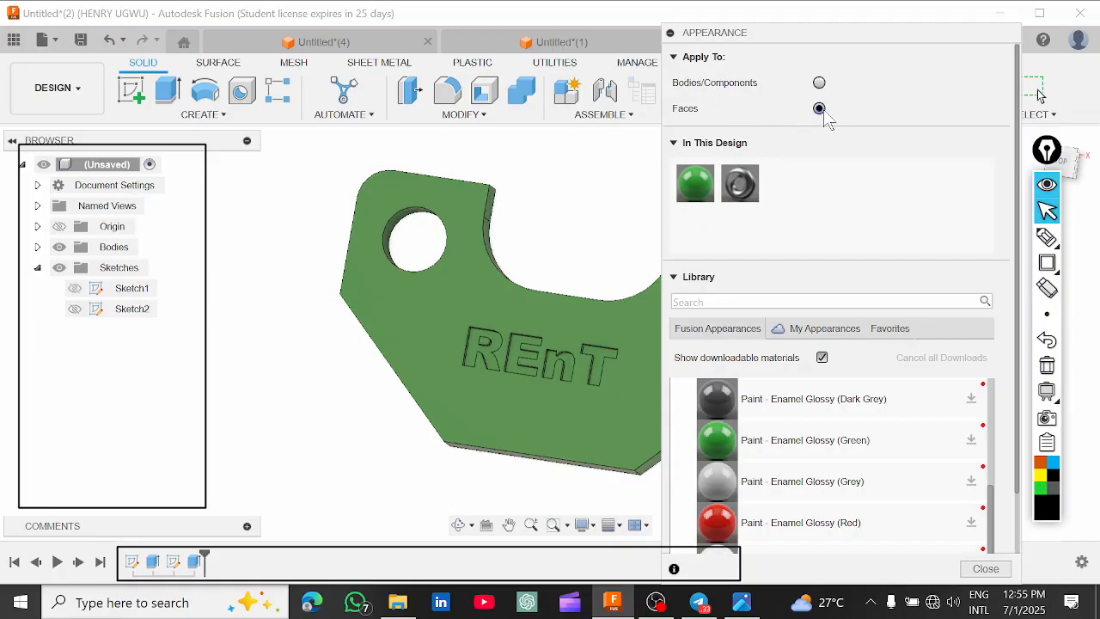
{"action": "left_click_drag", "start_coordinate": [873, 25], "coordinate": [916, 7]}
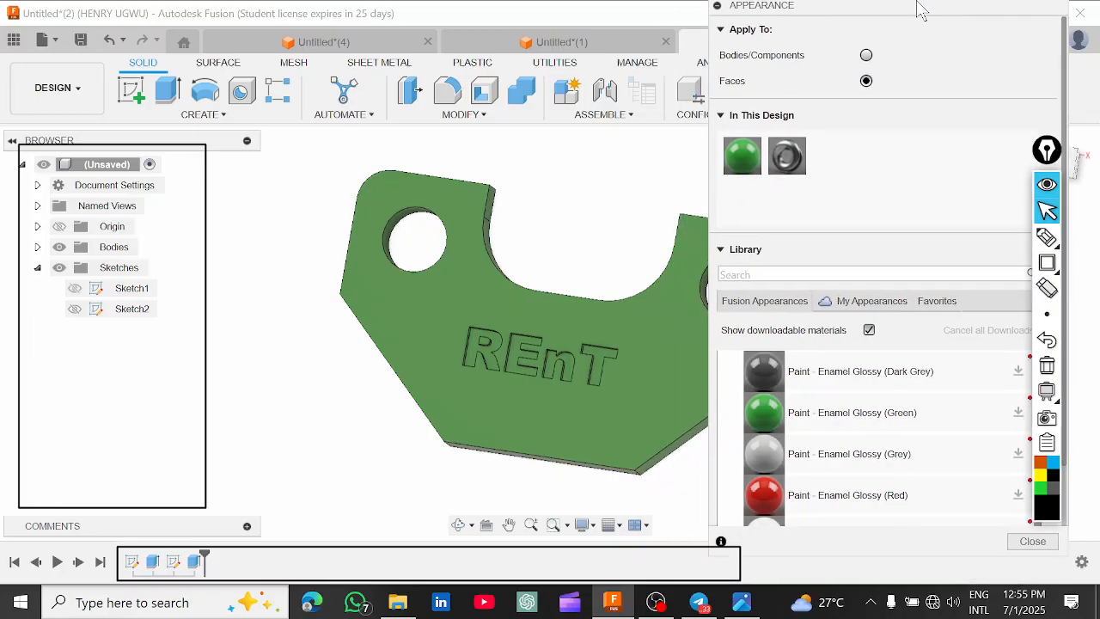
{"action": "scroll", "coordinate": [825, 447], "scroll_direction": "down", "scroll_amount": 3}
{"action": "scroll", "coordinate": [827, 445], "scroll_direction": "up", "scroll_amount": 3}
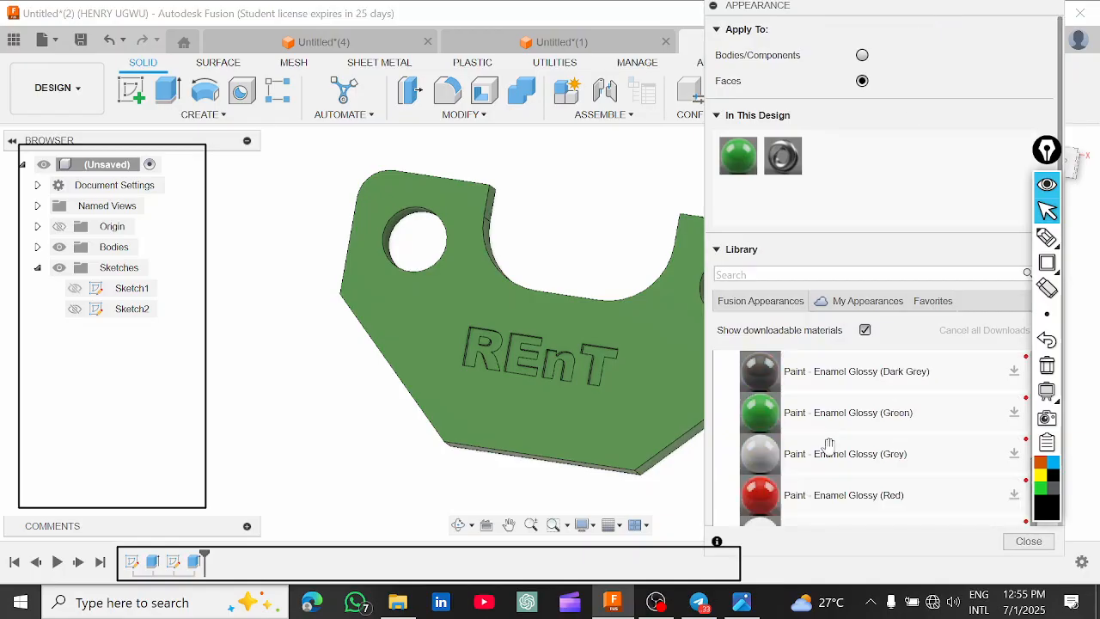
{"action": "scroll", "coordinate": [828, 444], "scroll_direction": "up", "scroll_amount": 3}
{"action": "scroll", "coordinate": [825, 438], "scroll_direction": "down", "scroll_amount": 3}
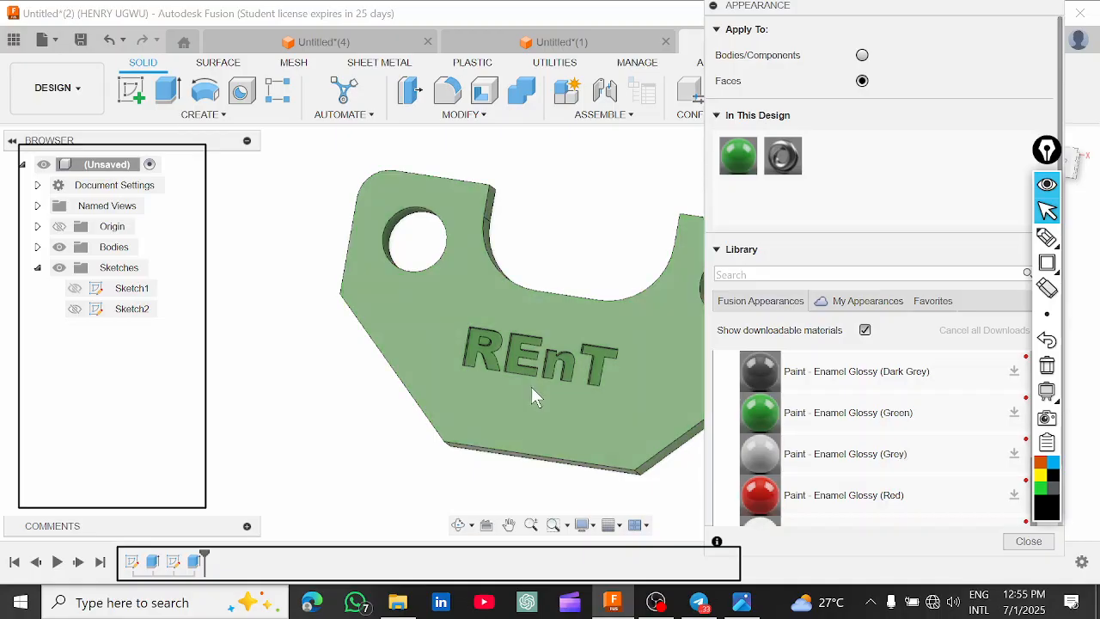
{"action": "scroll", "coordinate": [533, 386], "scroll_direction": "up", "scroll_amount": 6}
{"action": "scroll", "coordinate": [578, 379], "scroll_direction": "up", "scroll_amount": 5}
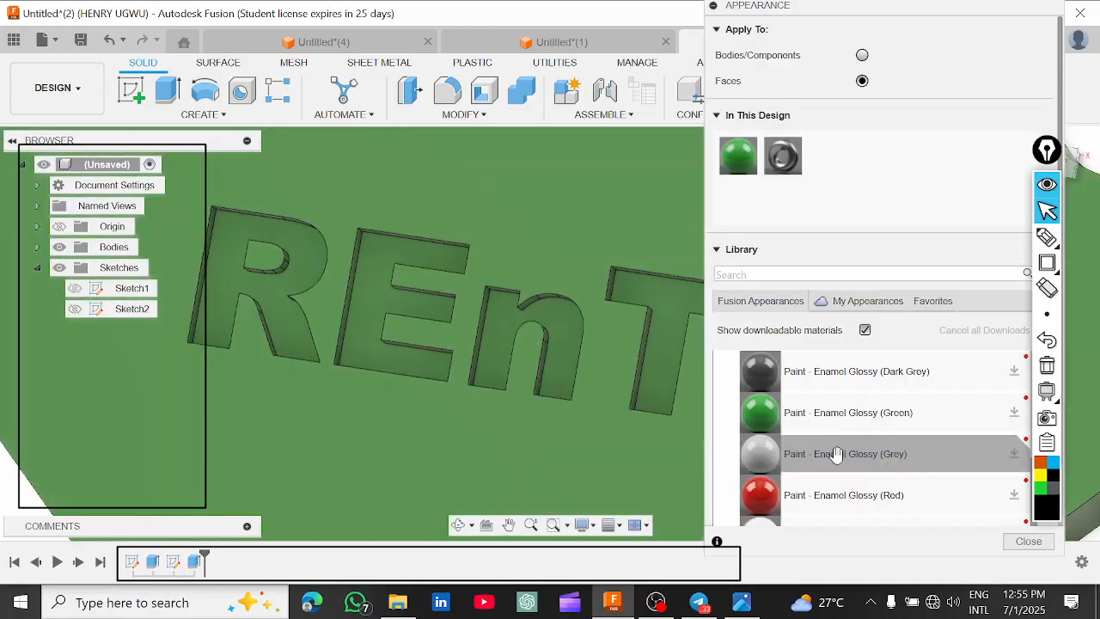
Apply Paint - Enamel Glossy (Grey) to the recessed face of the letter T.
{"action": "left_click_drag", "start_coordinate": [833, 454], "coordinate": [661, 307]}
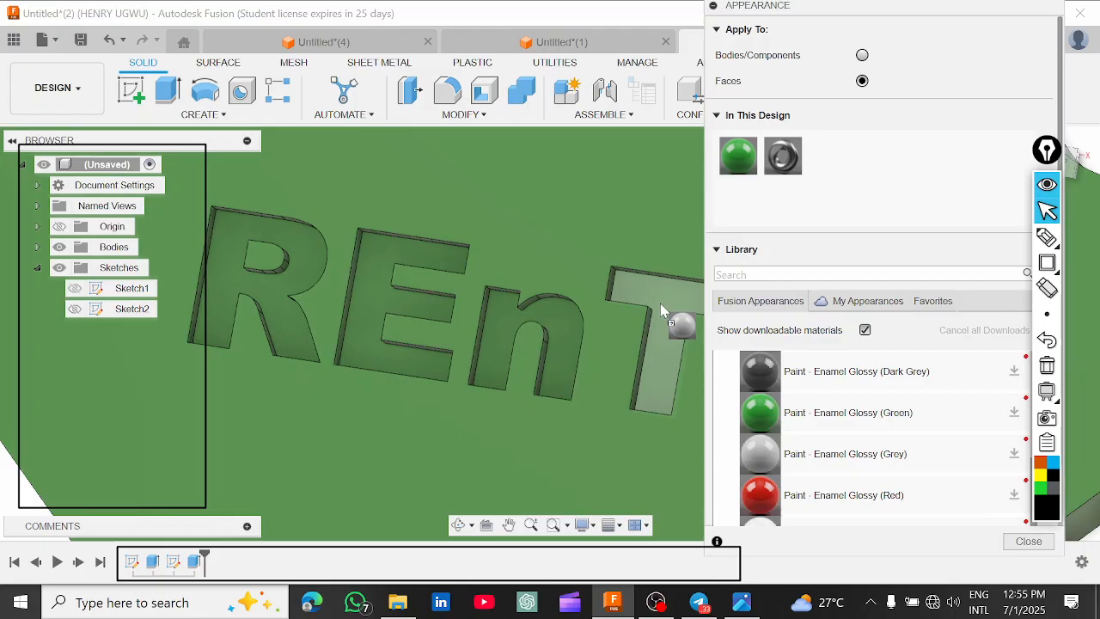
{"action": "left_click_drag", "start_coordinate": [662, 309], "coordinate": [658, 309]}
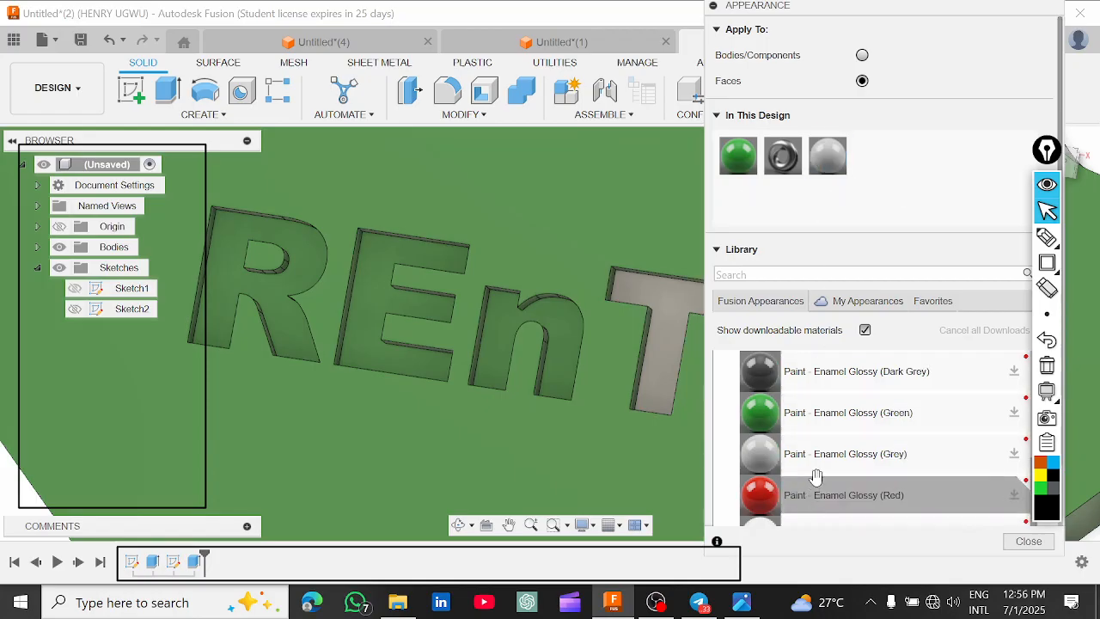
{"action": "scroll", "coordinate": [817, 481], "scroll_direction": "down", "scroll_amount": 3}
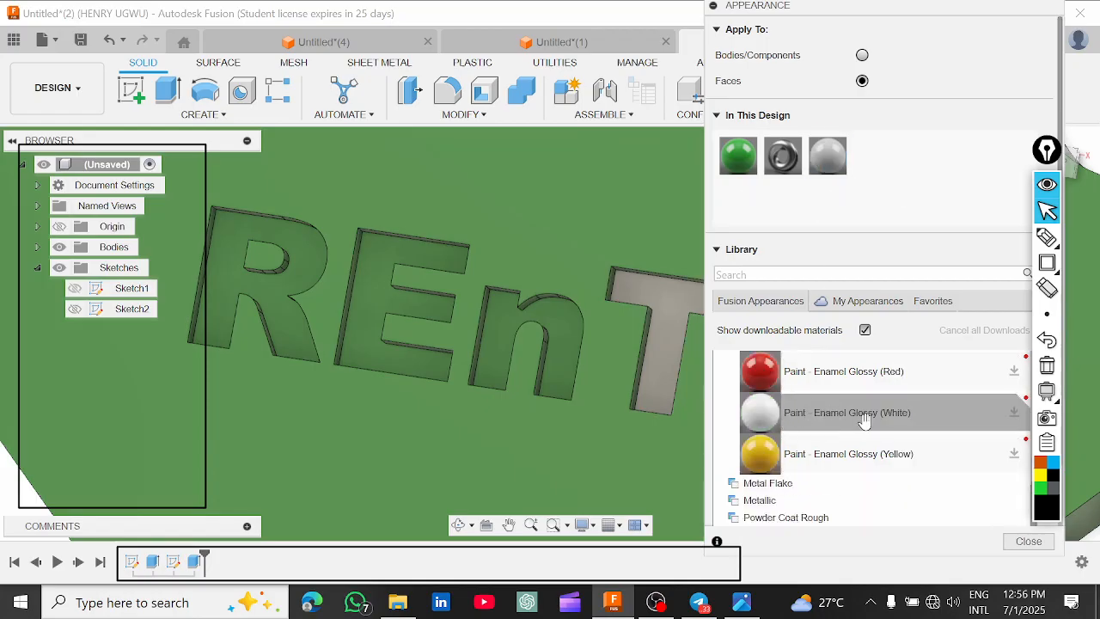
{"action": "scroll", "coordinate": [820, 404], "scroll_direction": "up", "scroll_amount": 3}
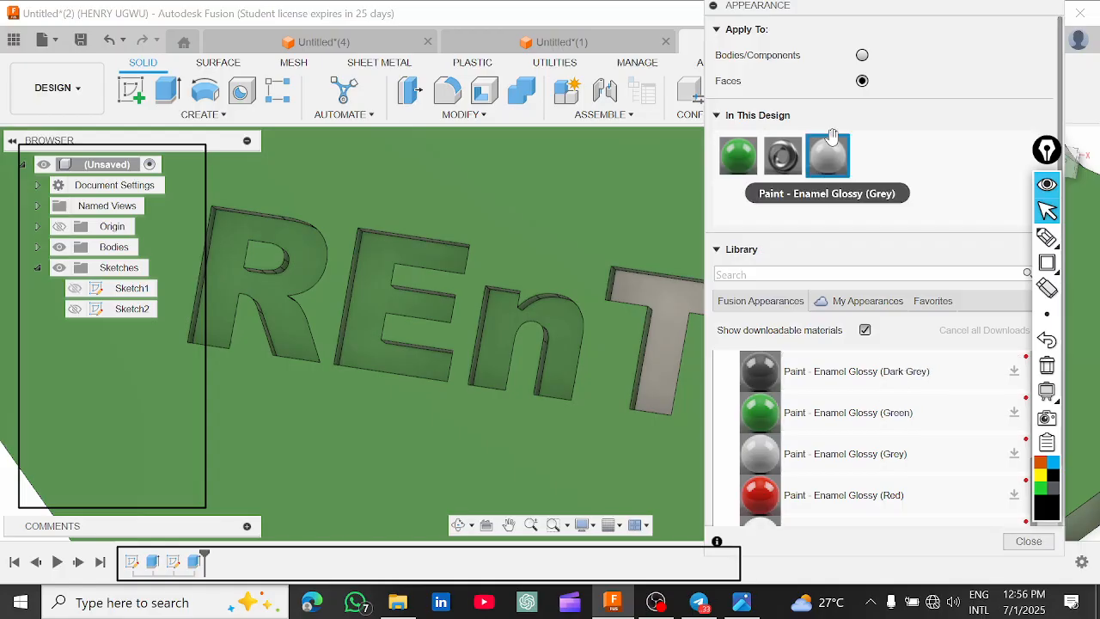
Apply Paint - Enamel Glossy (White) to the recessed faces of all four REnT letters and close the Appearance settings.
{"action": "scroll", "coordinate": [848, 385], "scroll_direction": "down", "scroll_amount": 3}
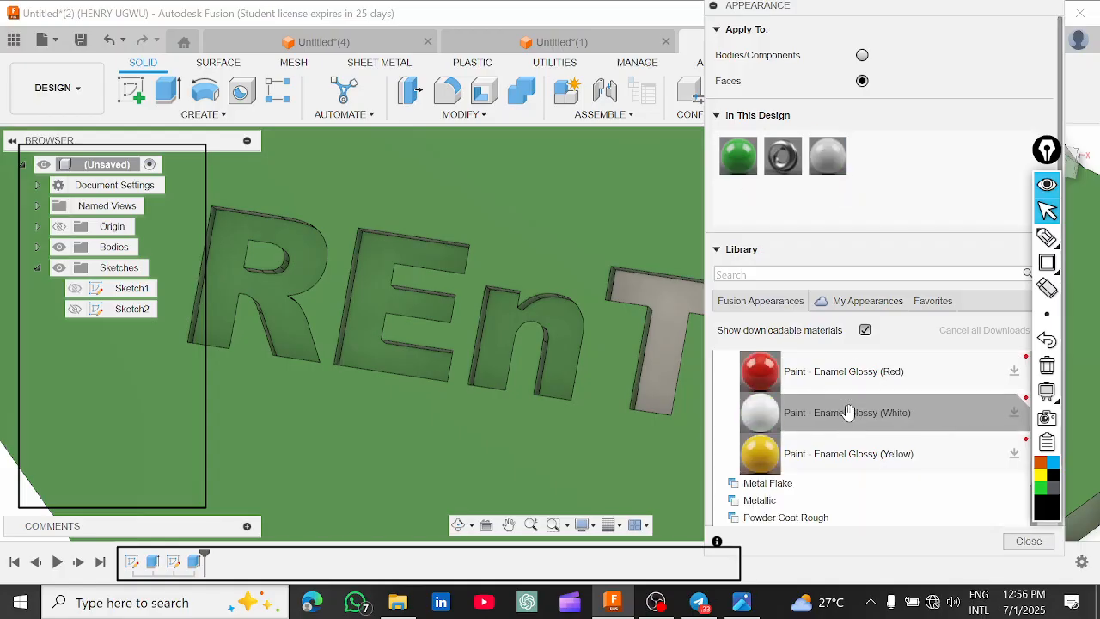
{"action": "left_click_drag", "start_coordinate": [850, 413], "coordinate": [659, 366]}
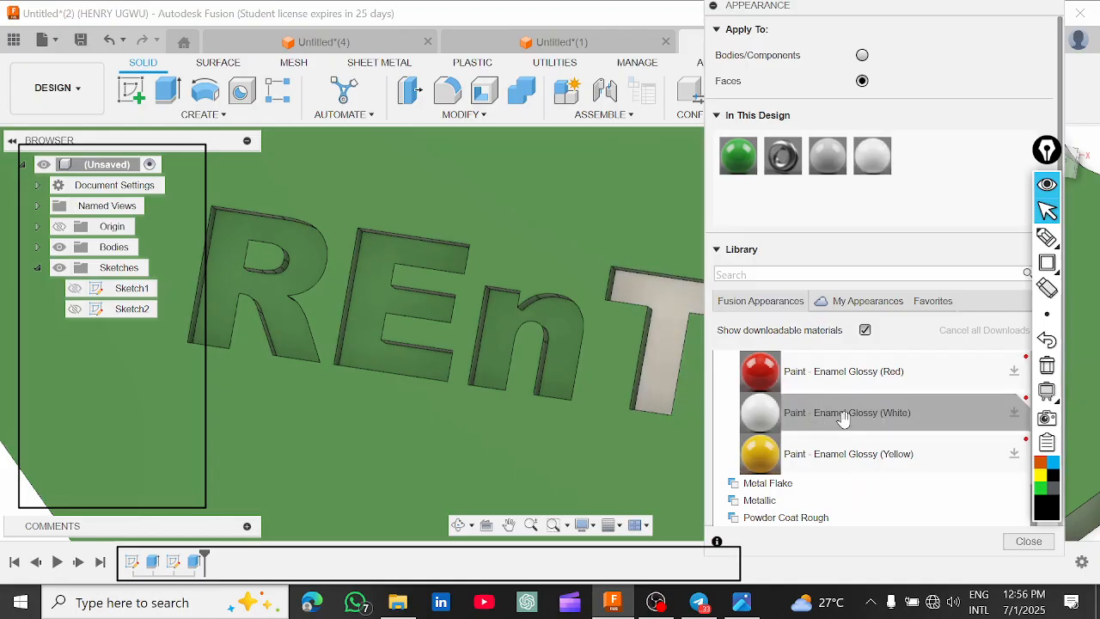
{"action": "mouse_move", "coordinate": [843, 421]}
{"action": "left_mouse_down"}
{"action": "mouse_move", "coordinate": [727, 413]}
{"action": "mouse_move", "coordinate": [568, 359]}
{"action": "mouse_move", "coordinate": [555, 325]}
{"action": "left_mouse_up"}
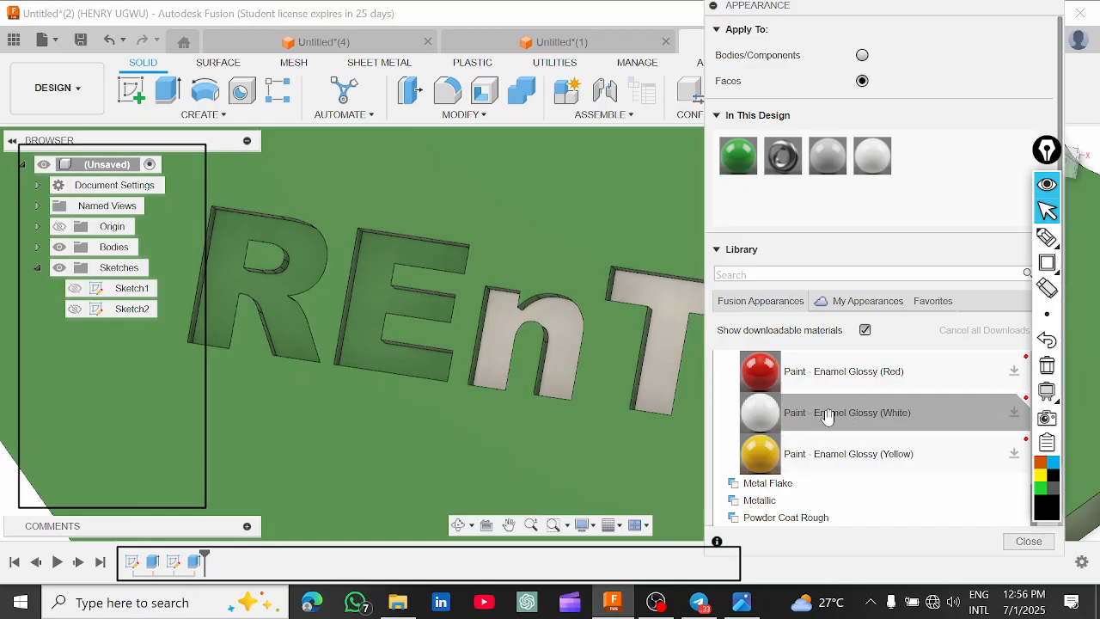
{"action": "mouse_move", "coordinate": [825, 415]}
{"action": "left_mouse_down"}
{"action": "mouse_move", "coordinate": [718, 398]}
{"action": "mouse_move", "coordinate": [370, 293]}
{"action": "left_mouse_up"}
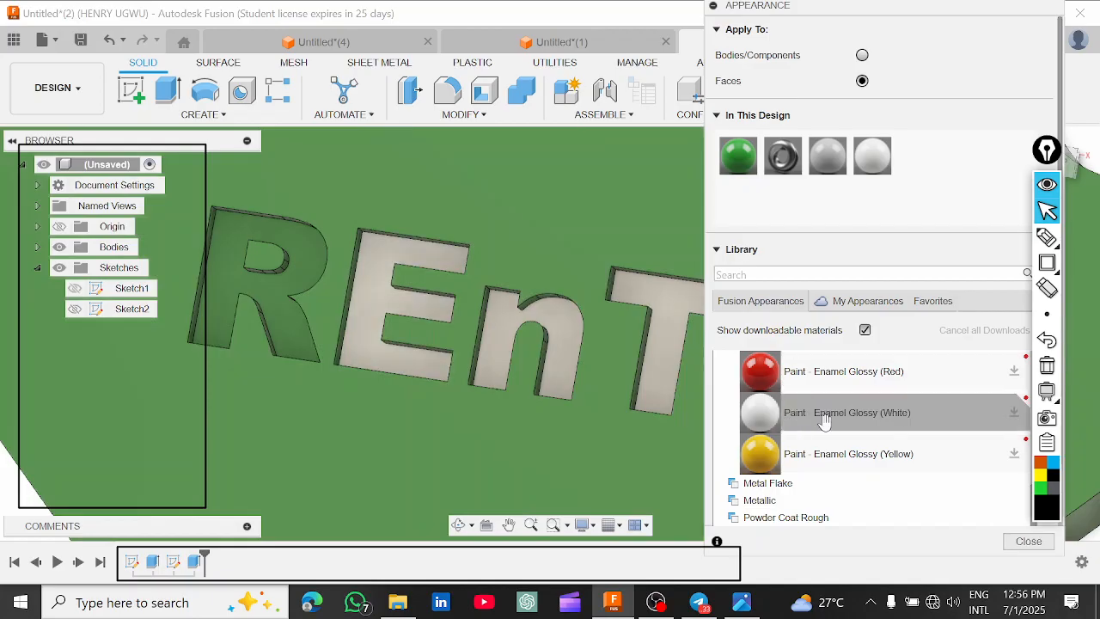
{"action": "left_click_drag", "start_coordinate": [825, 413], "coordinate": [302, 316]}
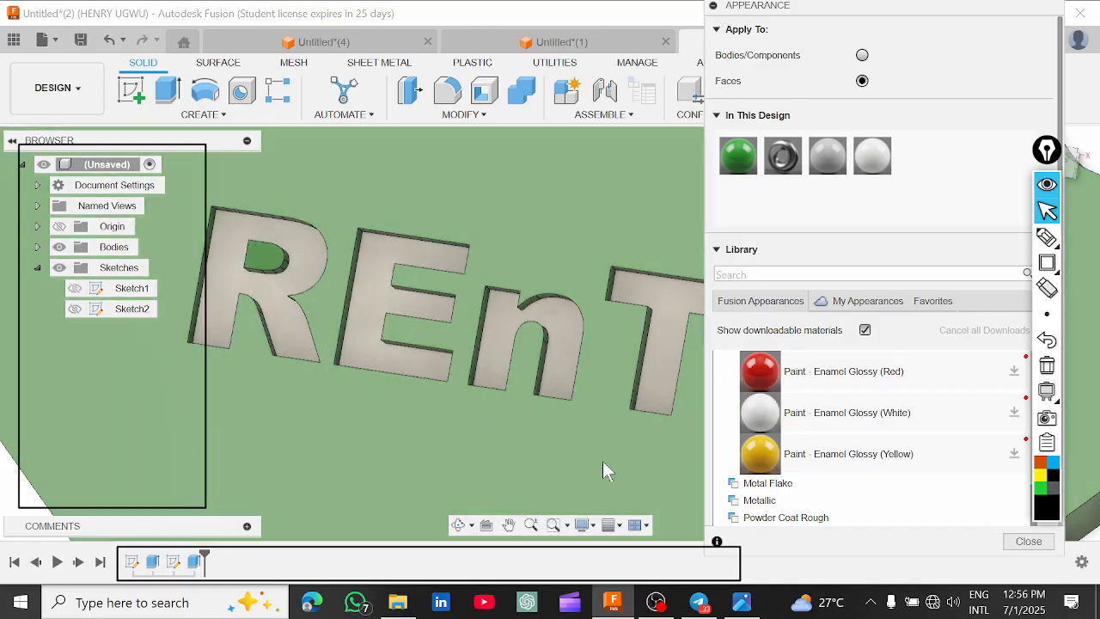
{"action": "left_click", "coordinate": [1027, 541]}
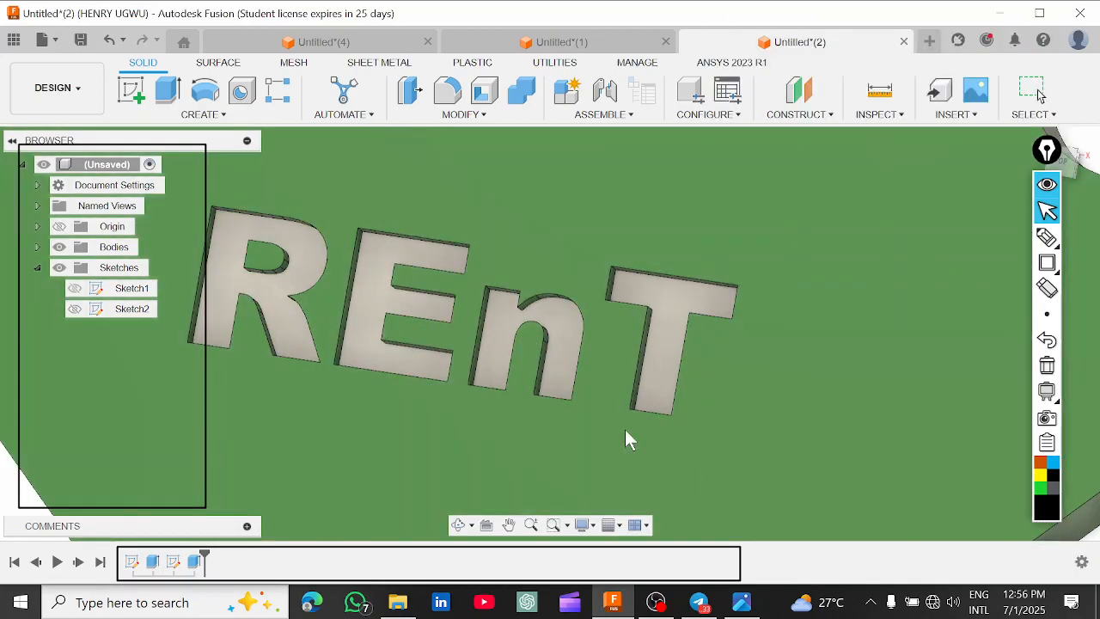
Clear all annotation rectangles from the screen and hide the annotation tools.
{"action": "scroll", "coordinate": [641, 388], "scroll_direction": "down", "scroll_amount": 10}
{"action": "middle_click_drag", "start_coordinate": [621, 388], "coordinate": [603, 430], "text": "shift"}
{"action": "middle_click_drag", "start_coordinate": [686, 421], "coordinate": [647, 404], "text": "shift"}
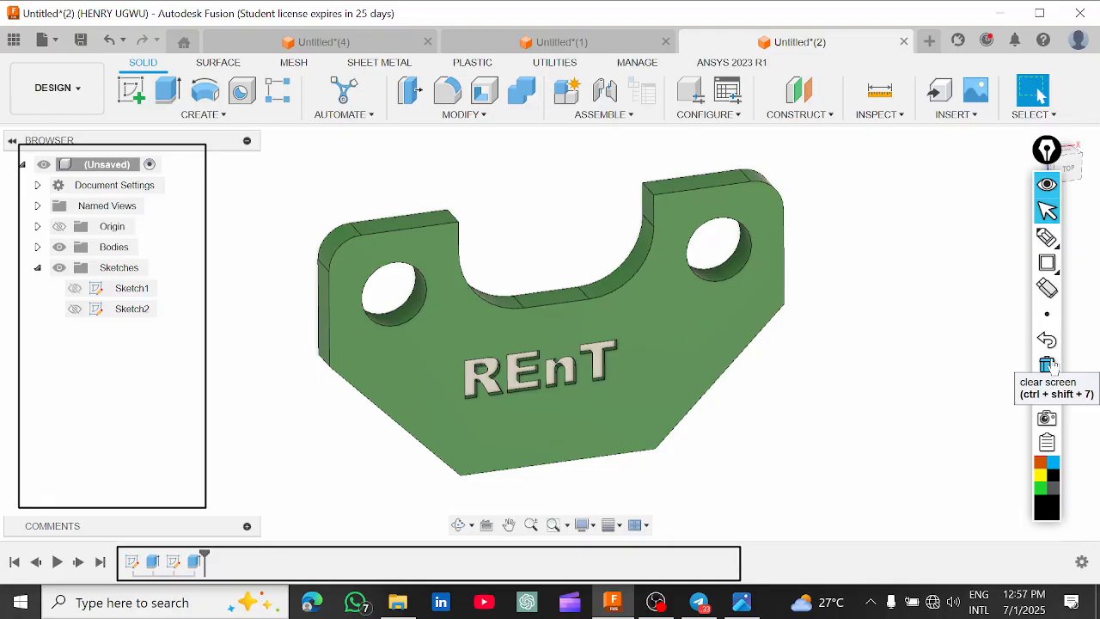
{"action": "left_click", "coordinate": [1048, 366]}
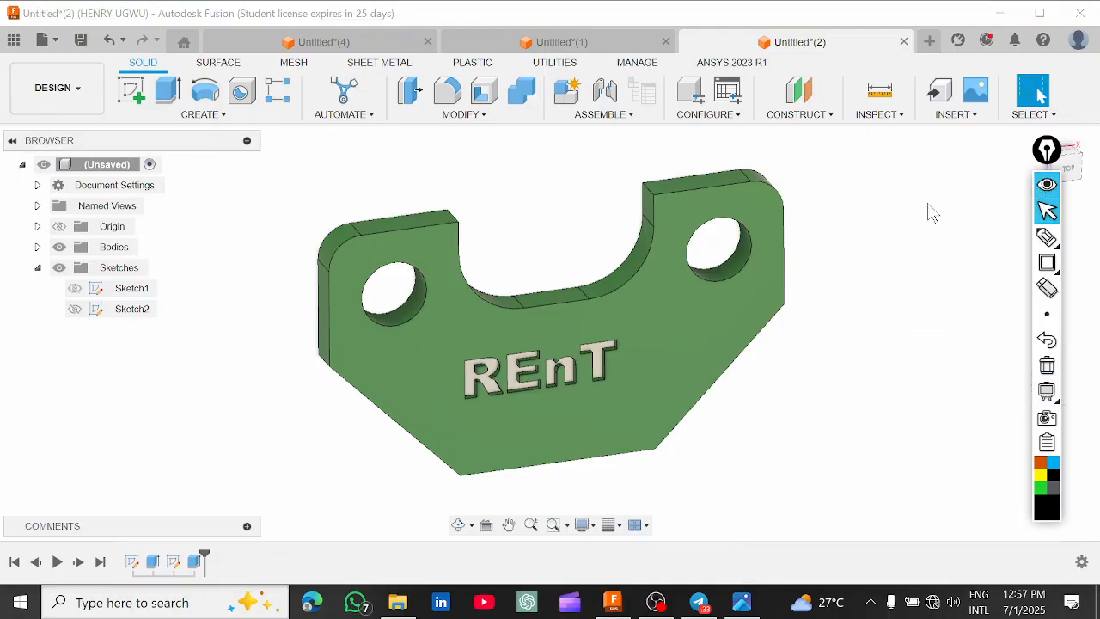
{"action": "left_click", "coordinate": [1047, 186]}
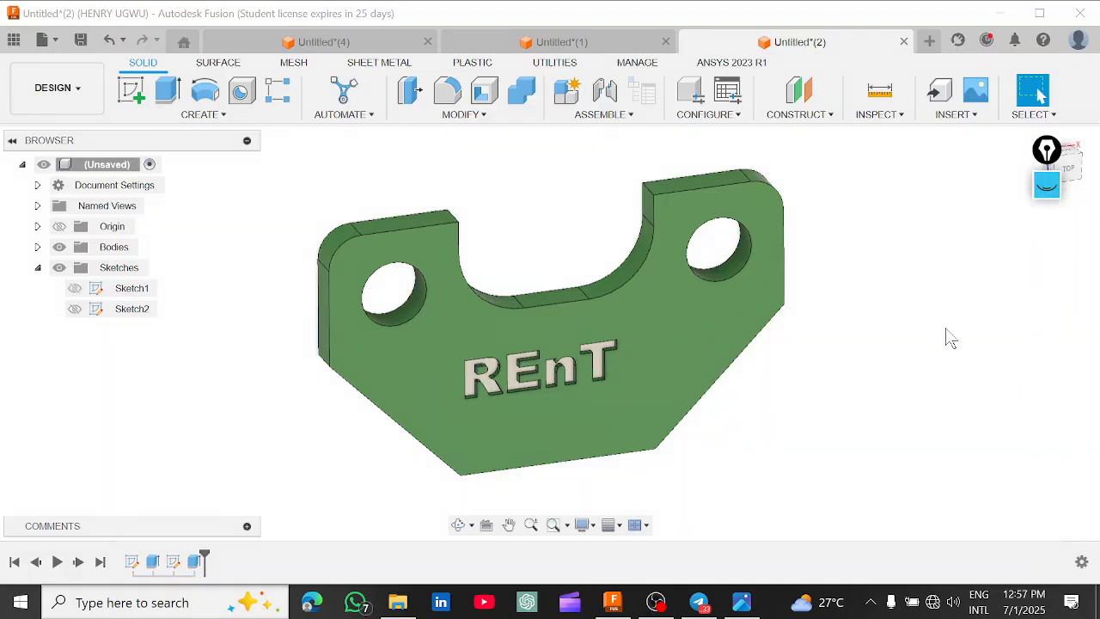